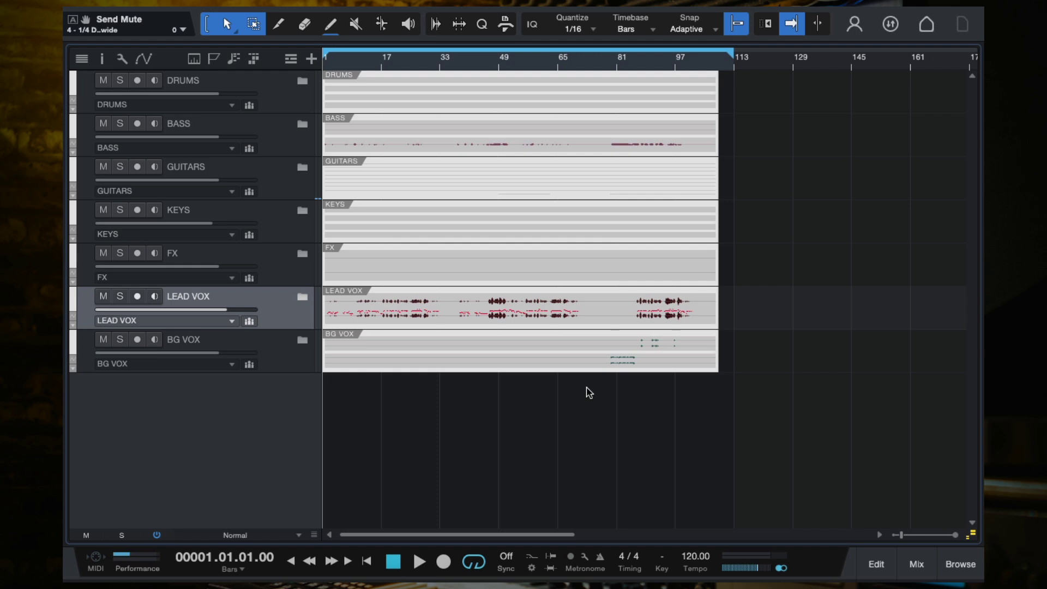
- Expand the LEAD VOX folder, select the Vocal Lead track and play the song's first few bars
click(301, 296)
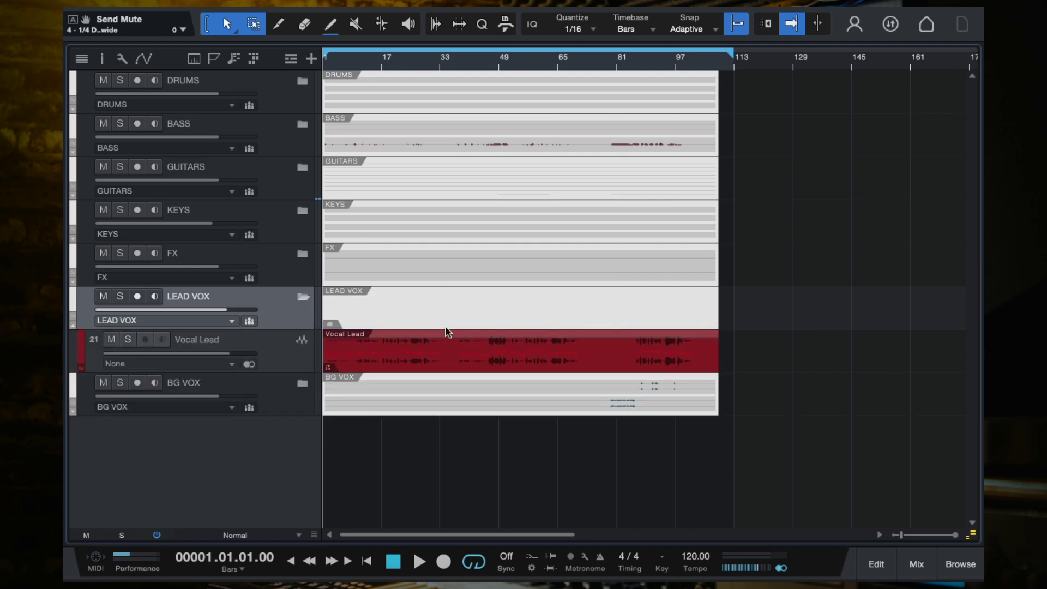
click(271, 358)
scroll(452, 364, up, 2)
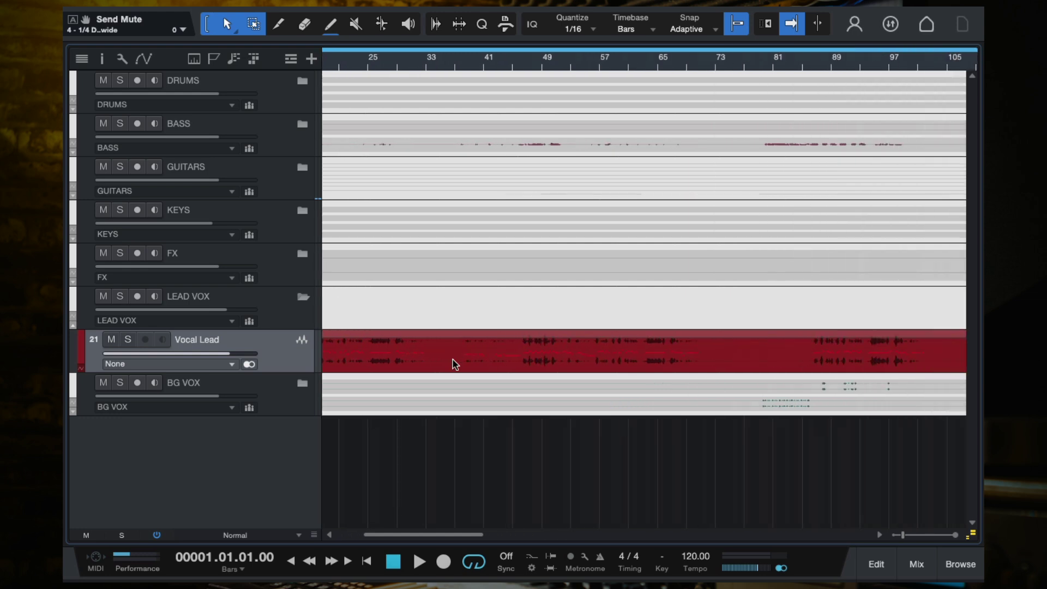
scroll(453, 365, left, 3)
scroll(453, 364, down, 2)
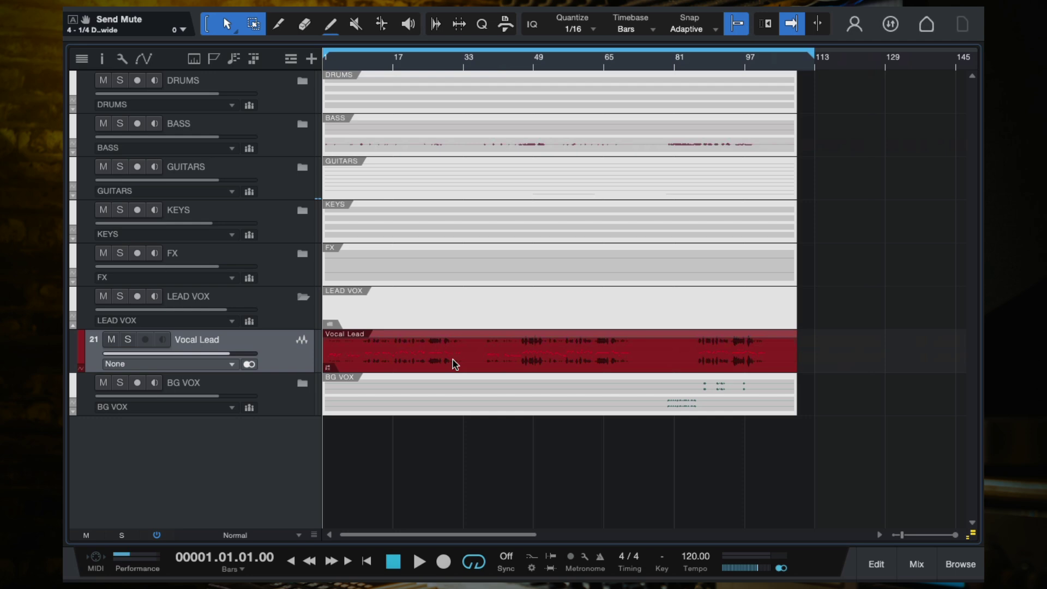
key(space)
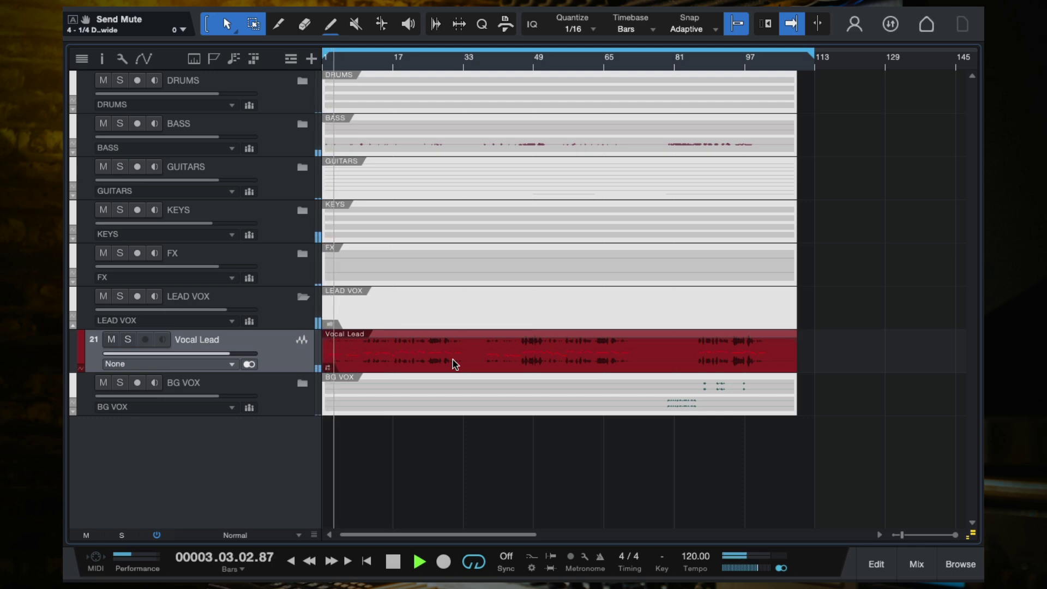
key(space)
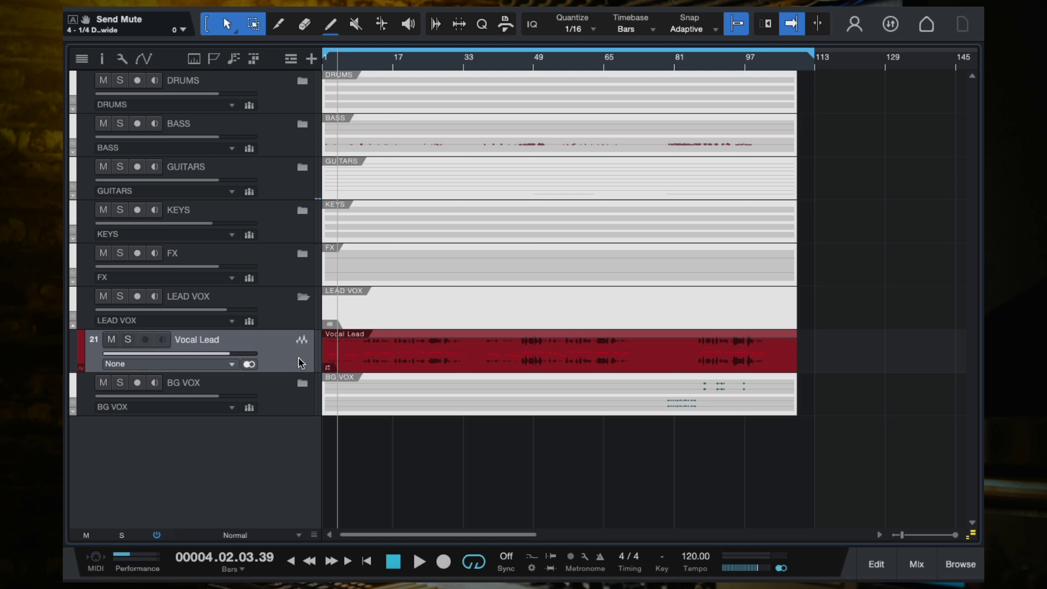
- Open the mixer, select the LEAD VOX channel and toggle its 1/4 DL..wide send off and back on
click(912, 565)
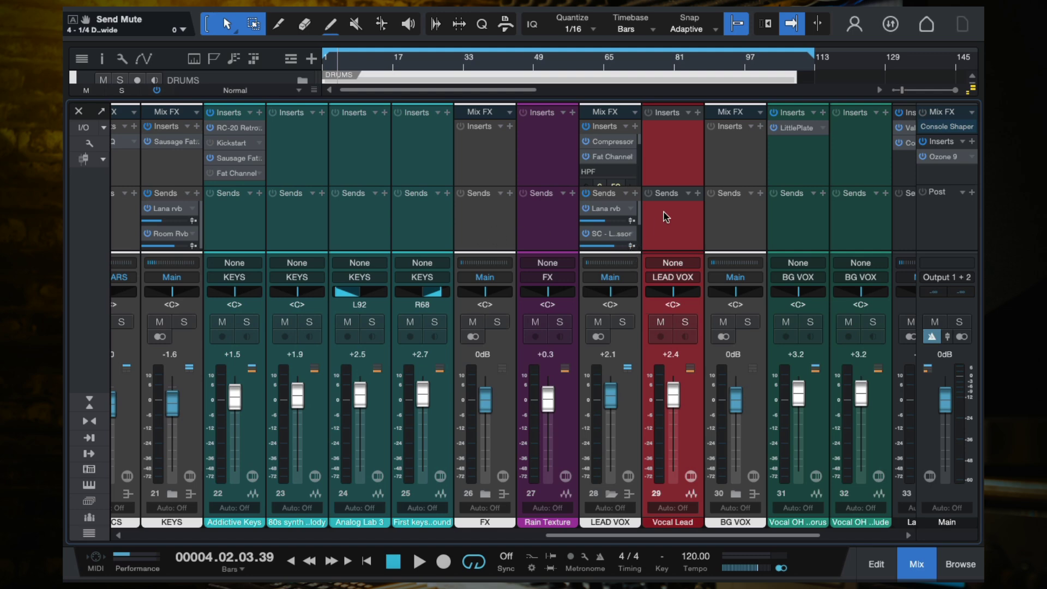
drag(639, 208, 639, 234)
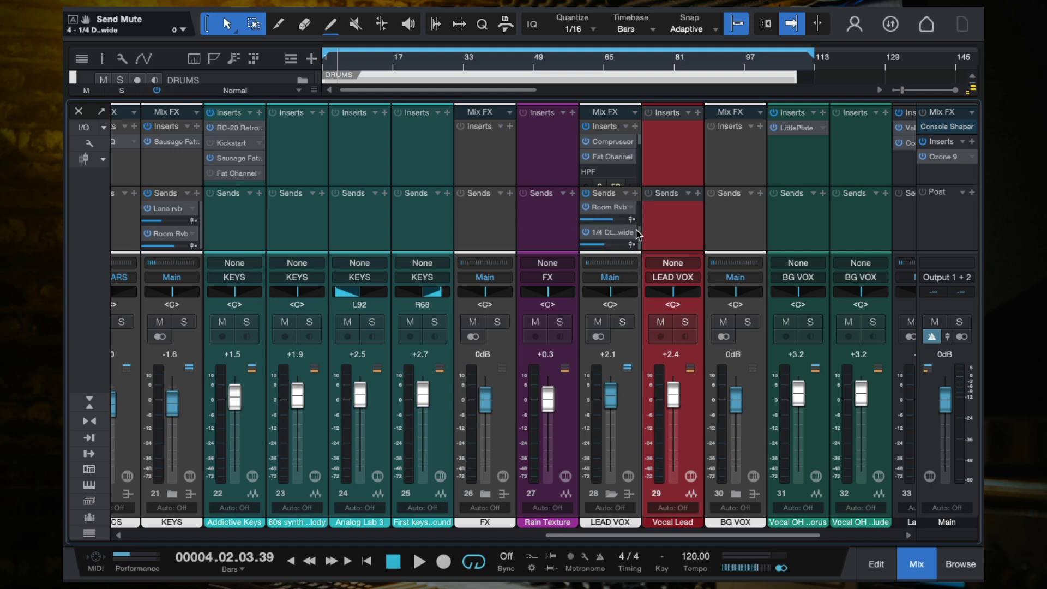
click(637, 451)
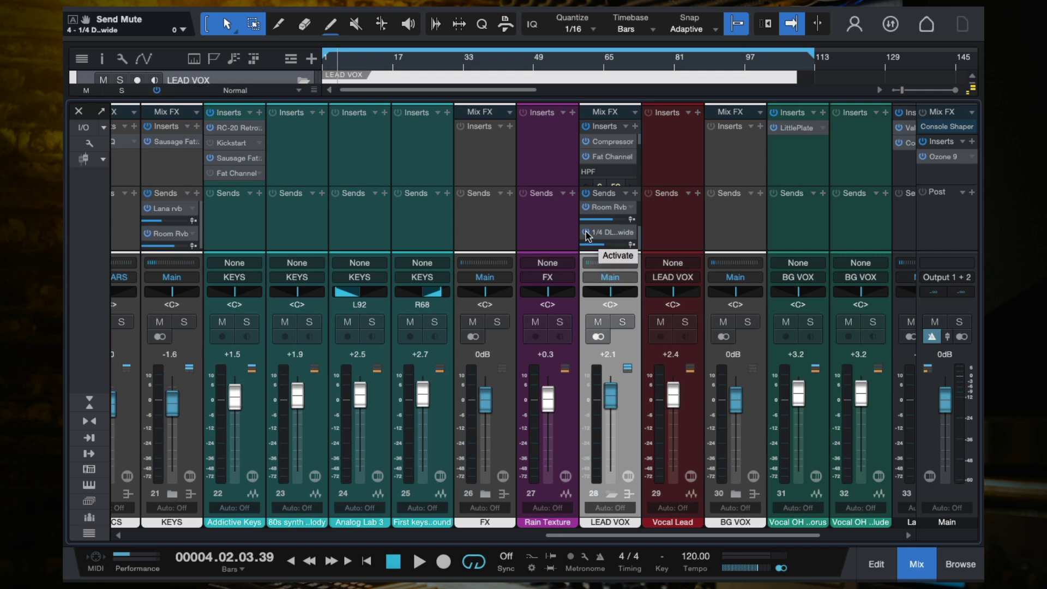
click(586, 233)
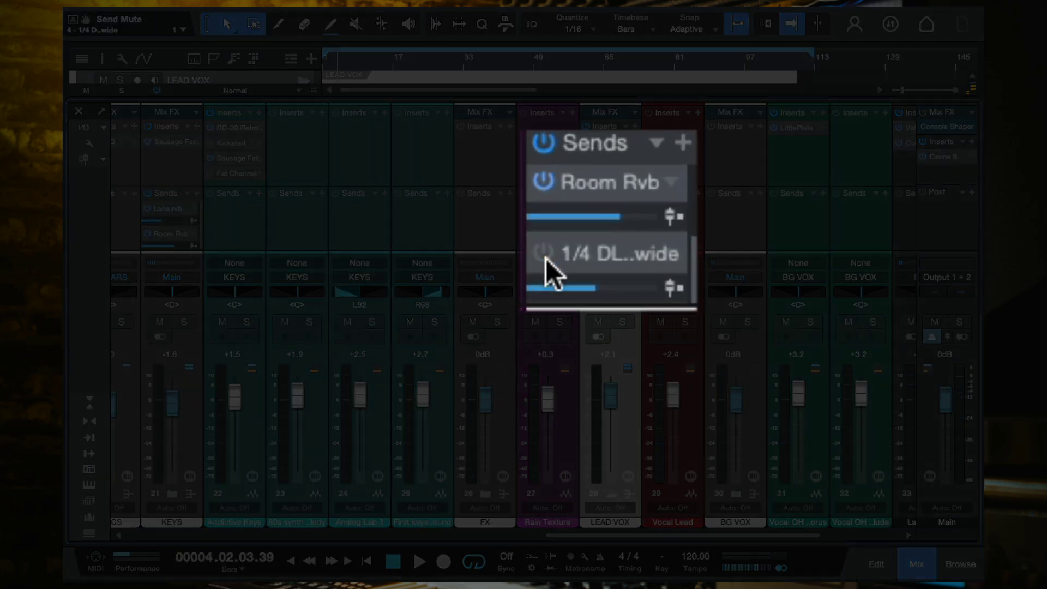
click(540, 250)
click(586, 233)
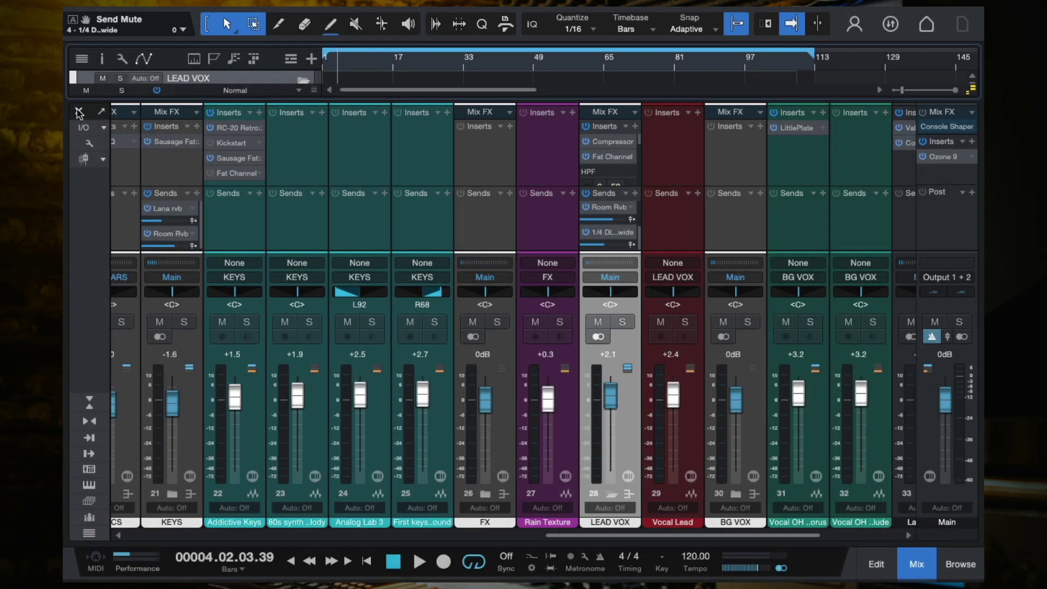
- Close the mixer, expand the automation lanes of LEAD VOX and select the Send Mute lane for the 1/4 delay send
click(80, 112)
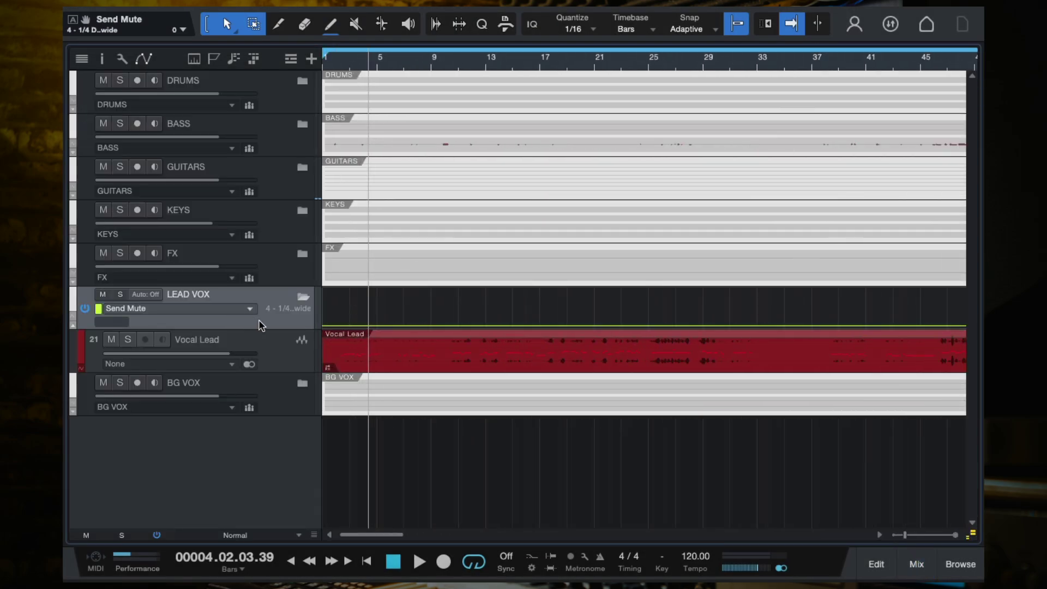
click(72, 328)
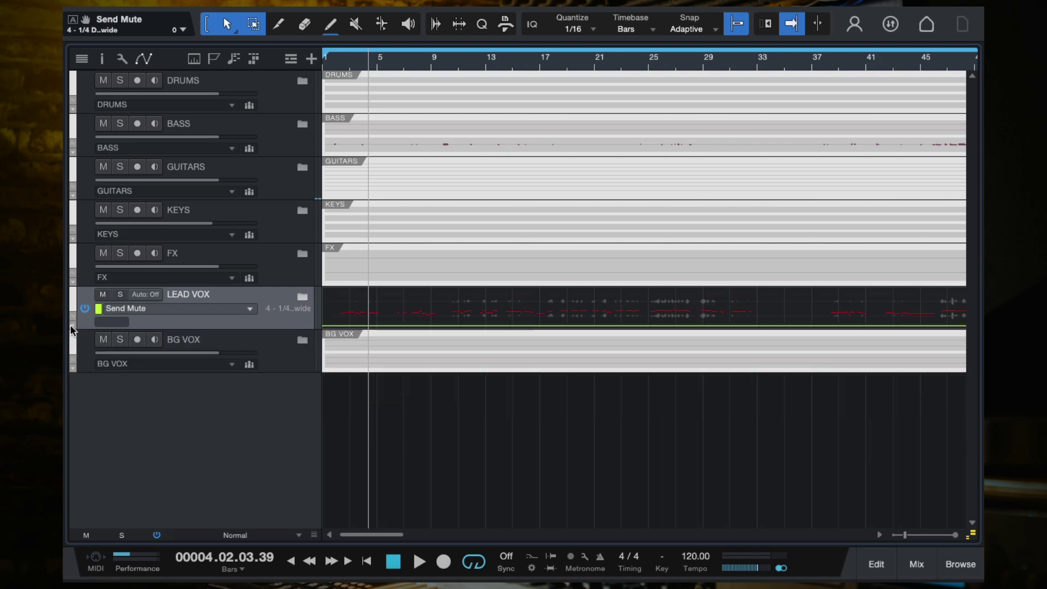
click(72, 322)
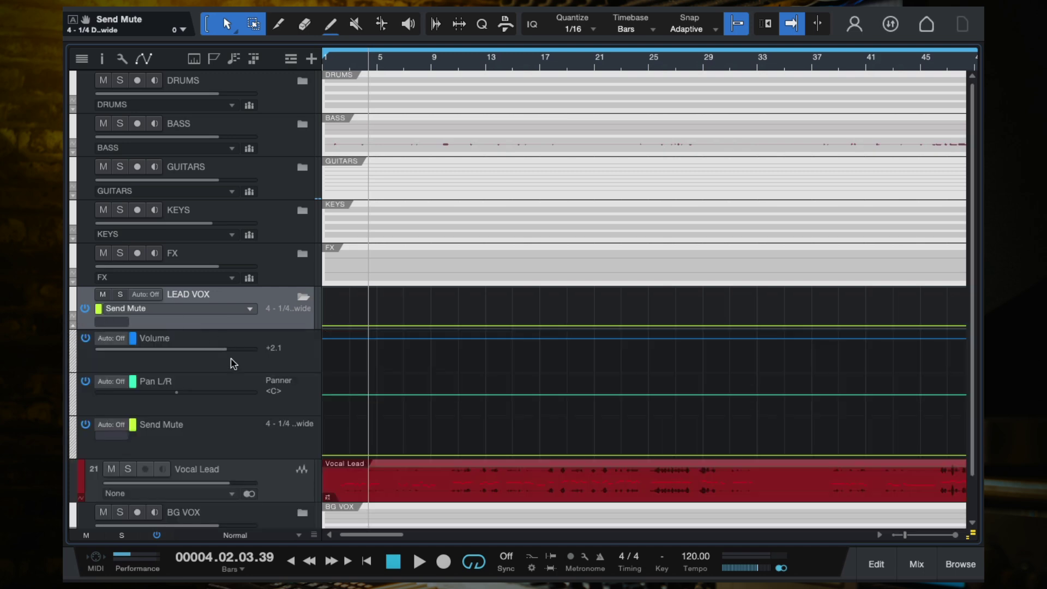
click(230, 437)
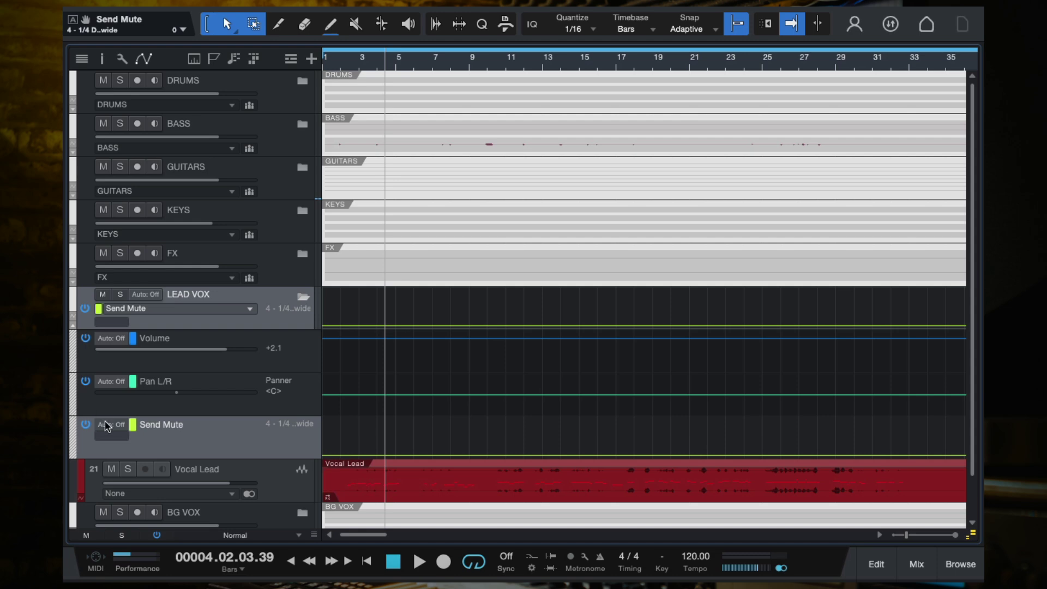
- Set the LEAD VOX Send Mute automation to Write mode and mute the 1/4 delay send
click(108, 426)
click(138, 503)
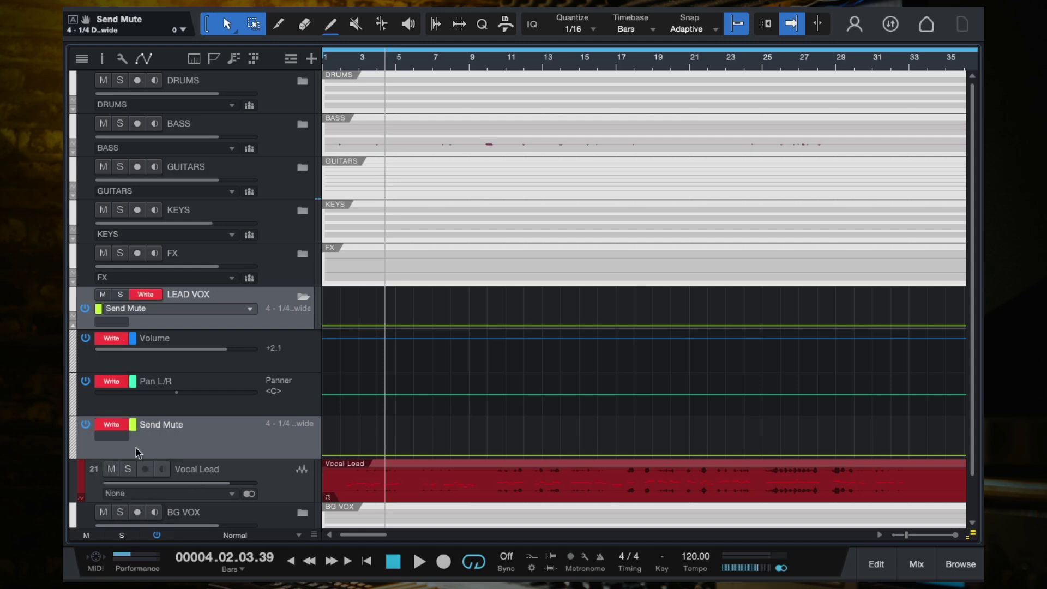
click(116, 436)
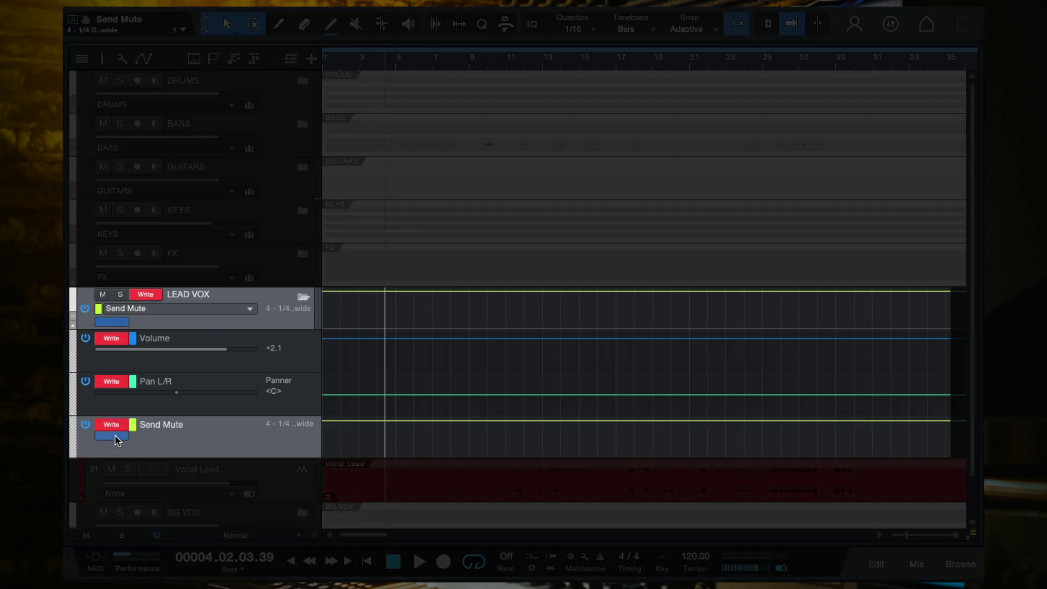
click(115, 436)
click(115, 437)
key(e)
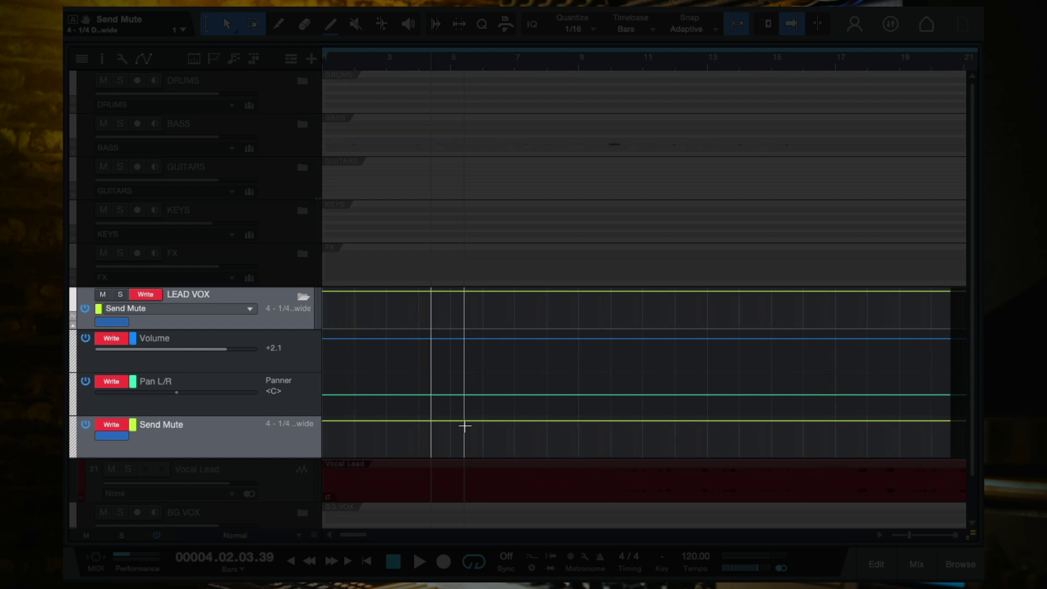
key(w)
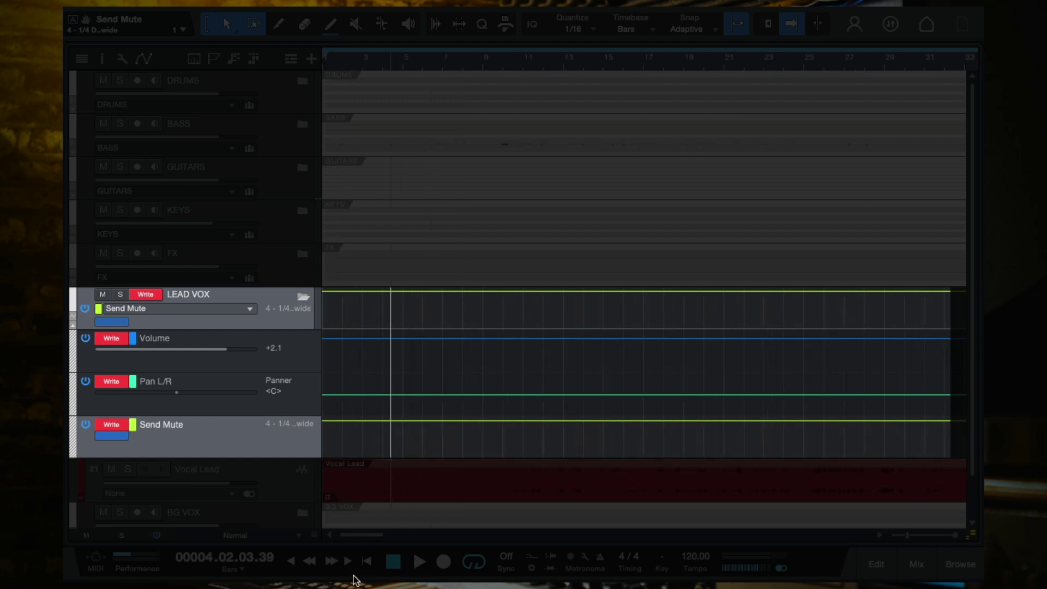
- Write the muted send state by playing from the song's start, then stop playback and move the playhead to bar 16
click(367, 561)
click(420, 562)
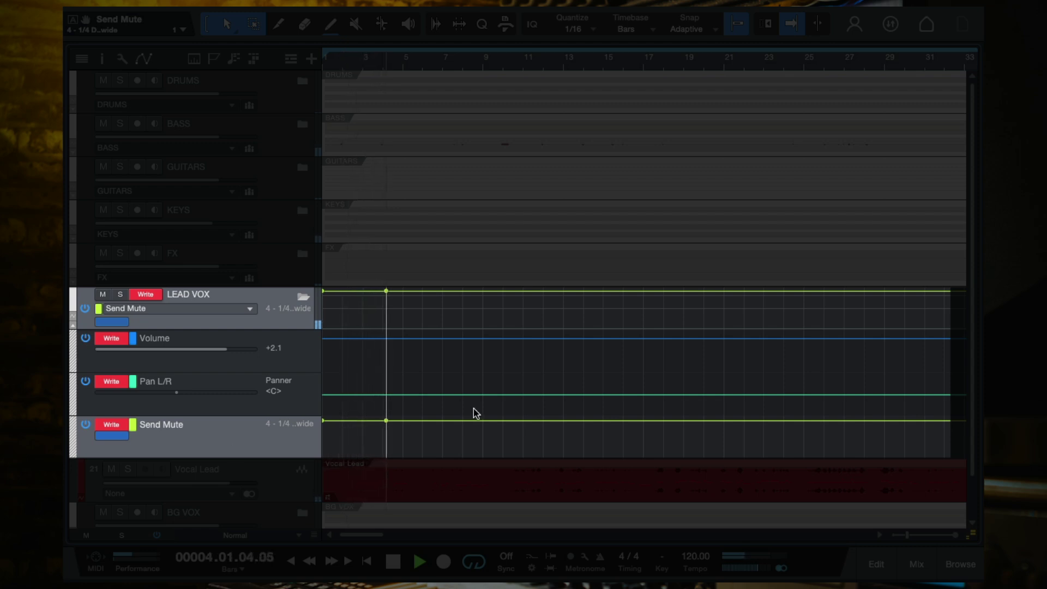
key(w)
key(f)
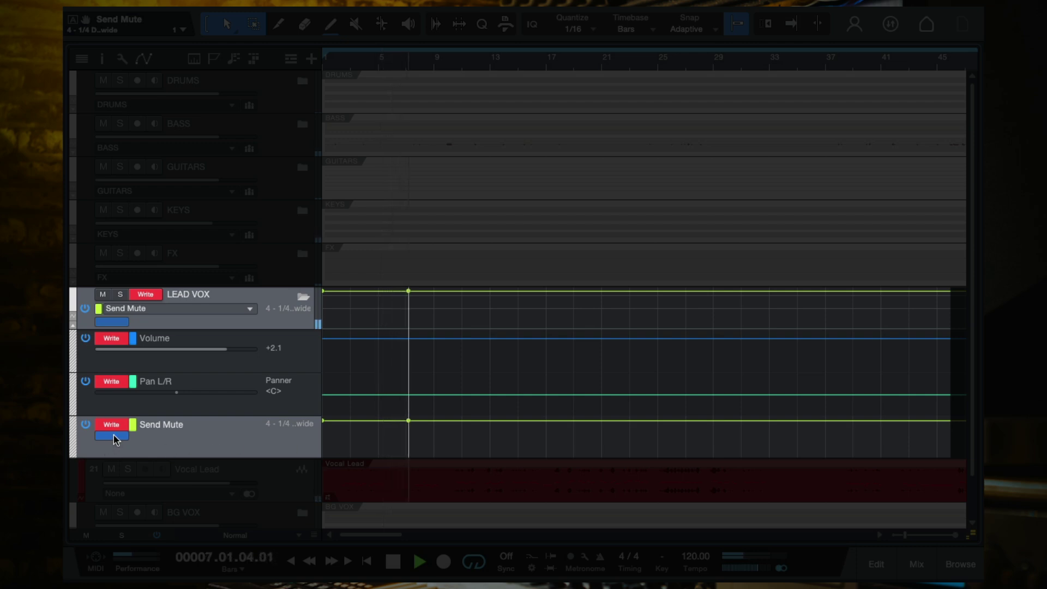
key(space)
key(w)
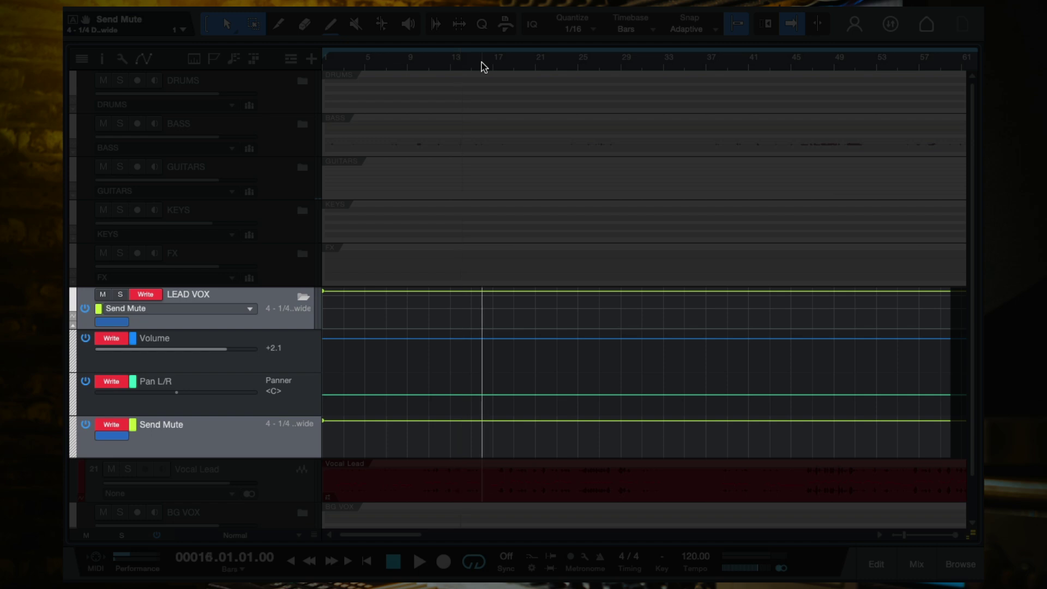
key(space)
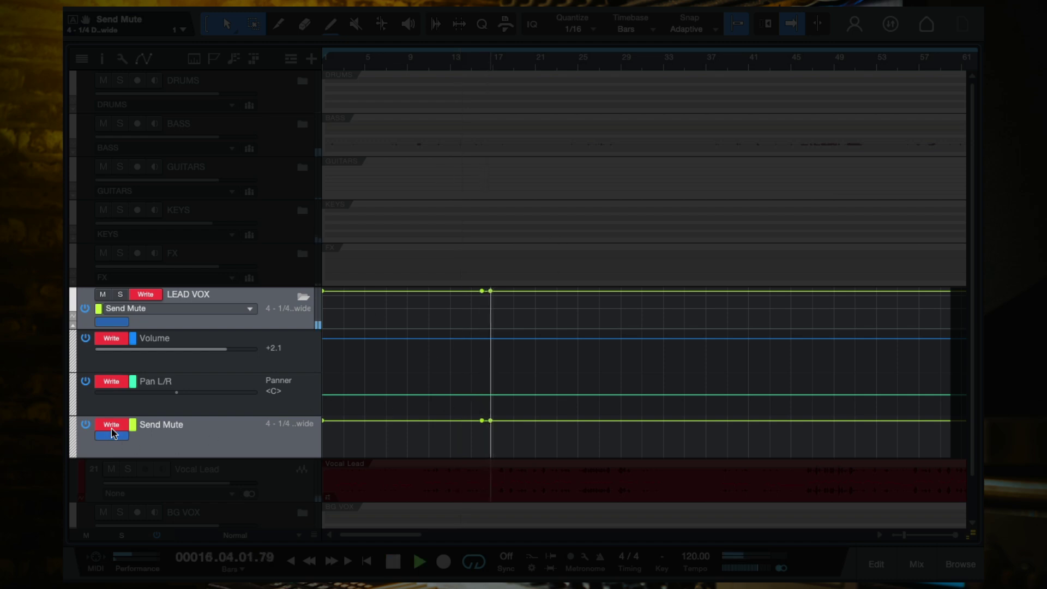
click(110, 425)
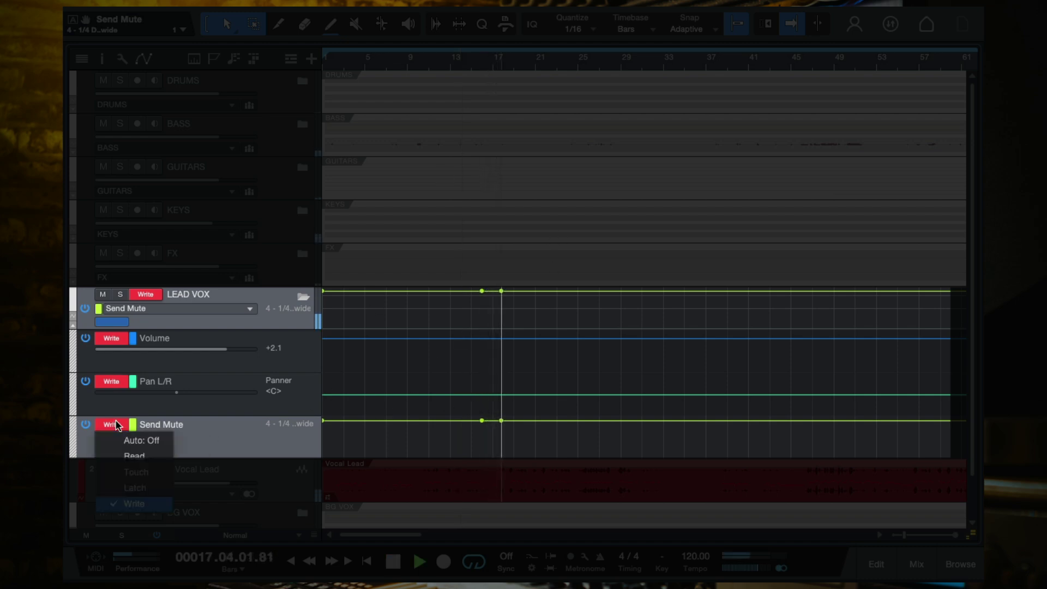
click(213, 429)
key(space)
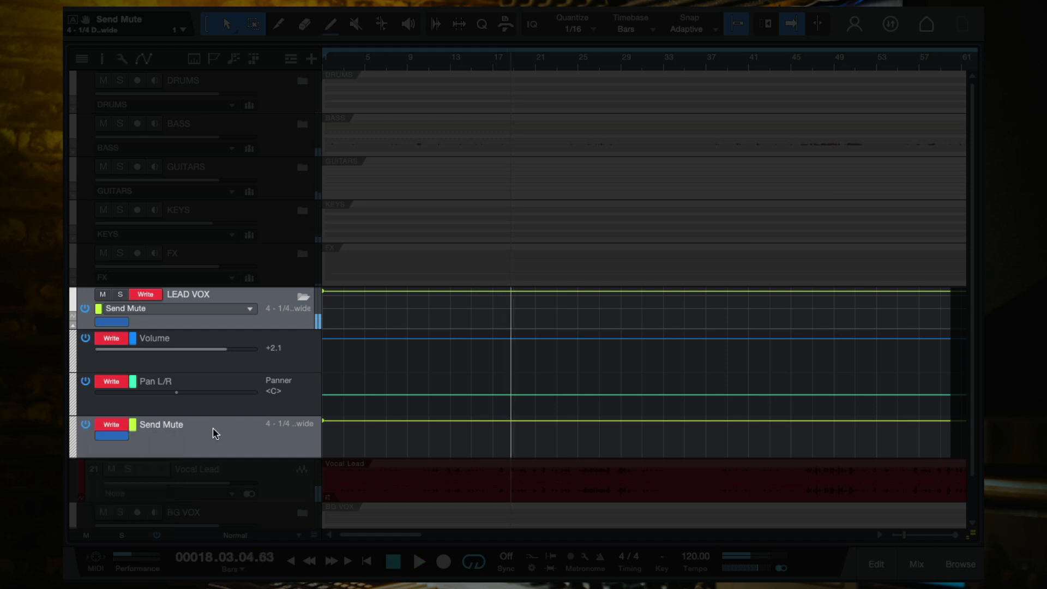
- Play from bar 16 and write repeated Send Mute off/on switches for the 1/4 delay between about bars 17 and 28
click(480, 66)
key(space)
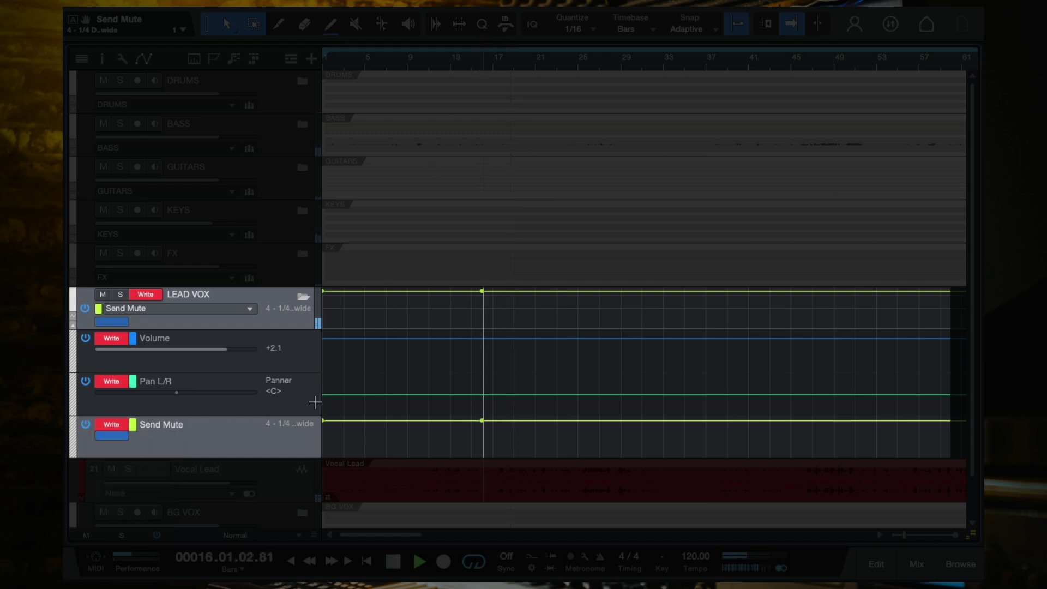
click(114, 437)
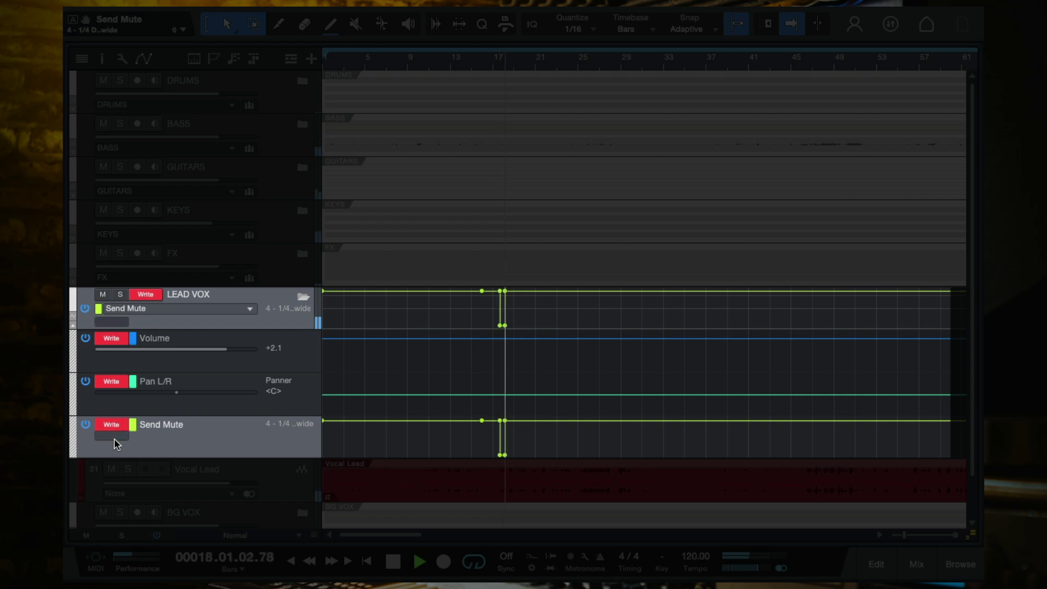
click(113, 437)
click(114, 436)
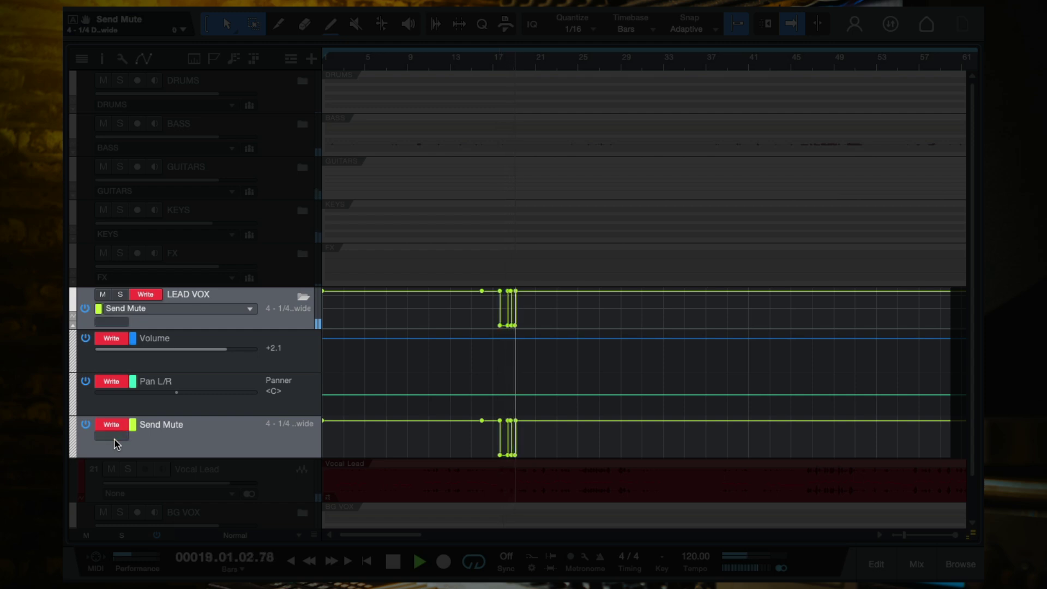
click(114, 436)
click(114, 437)
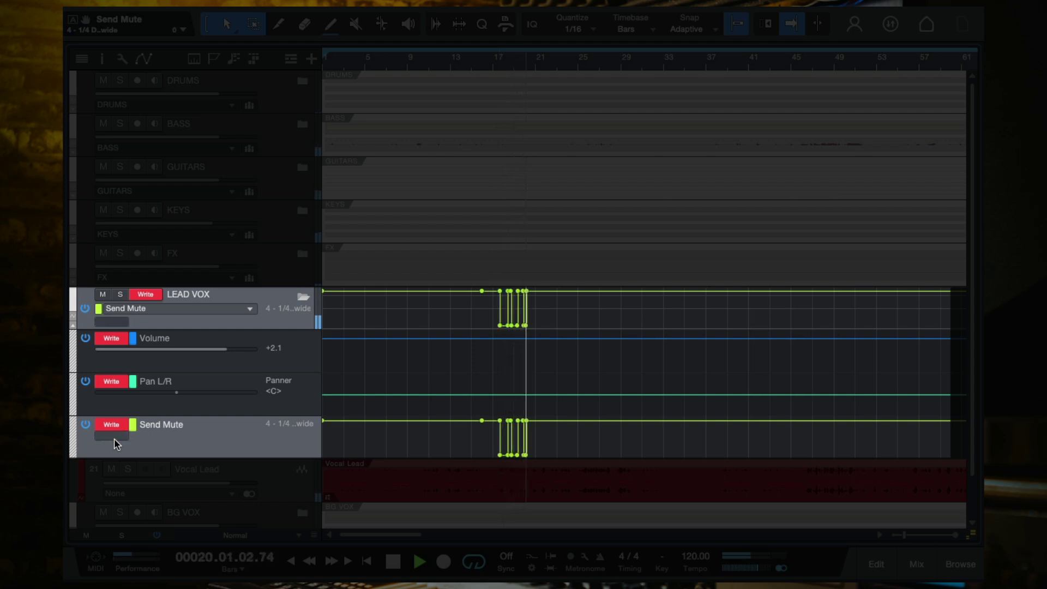
click(113, 436)
click(113, 436)
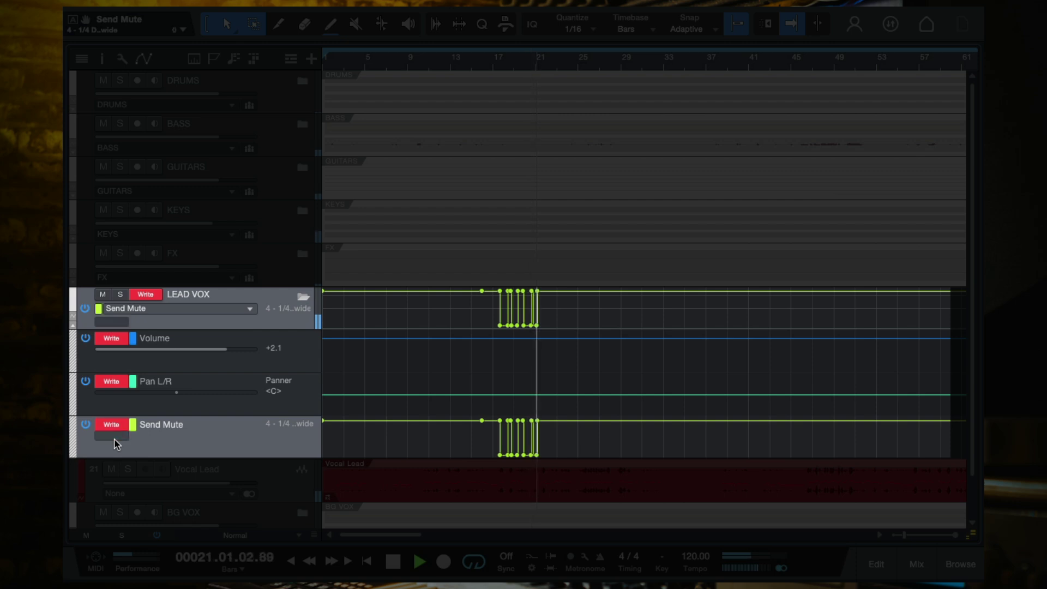
click(114, 437)
click(114, 437)
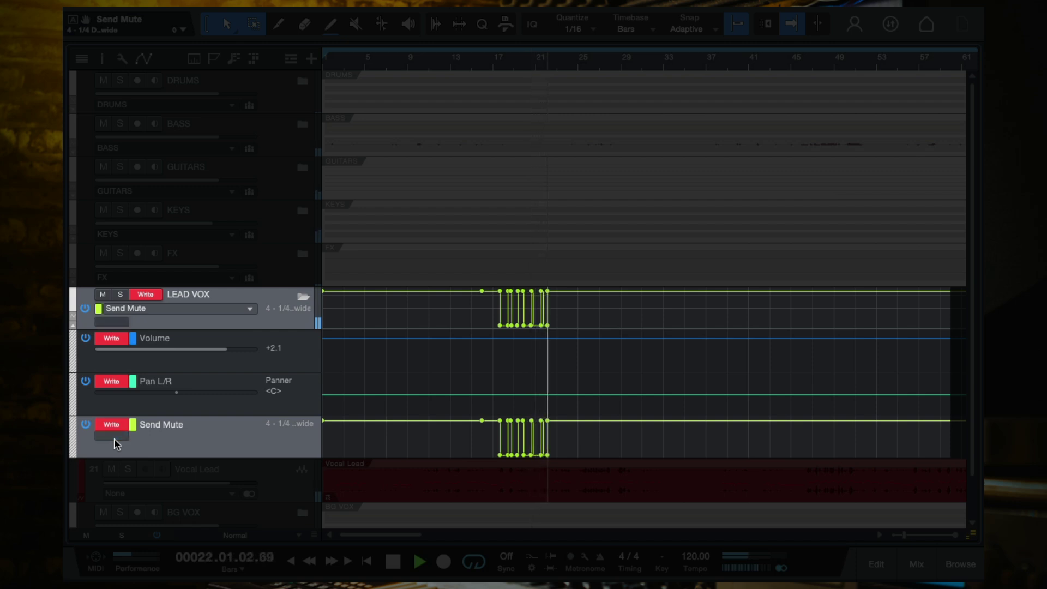
click(113, 437)
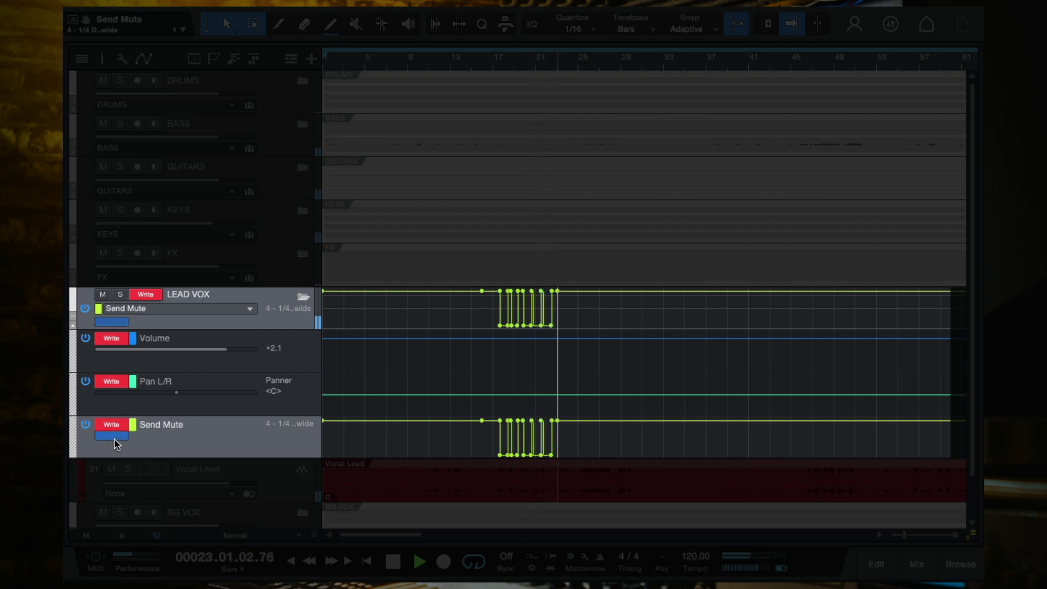
click(113, 436)
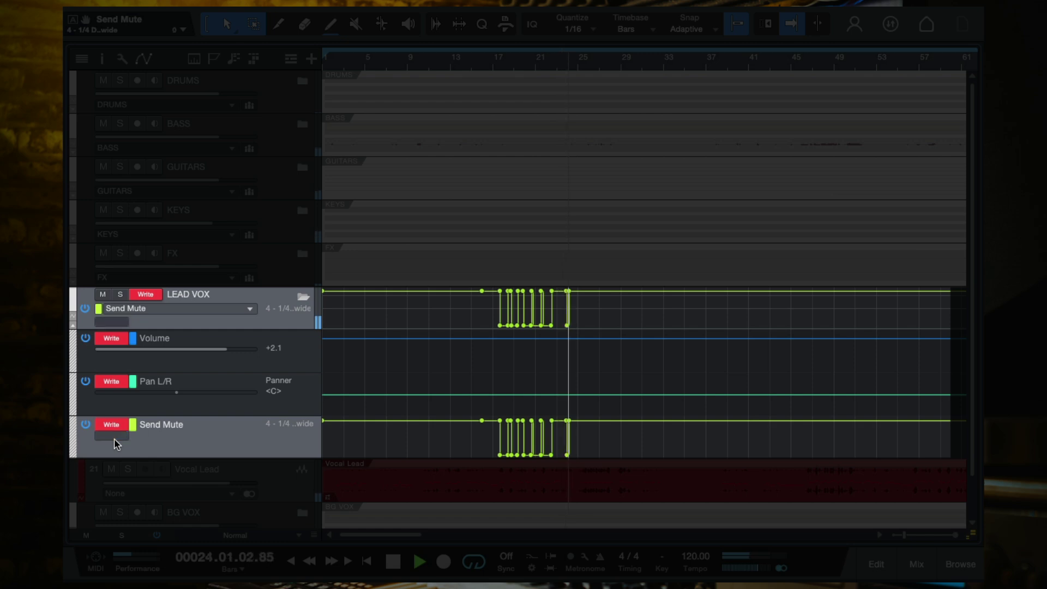
click(113, 436)
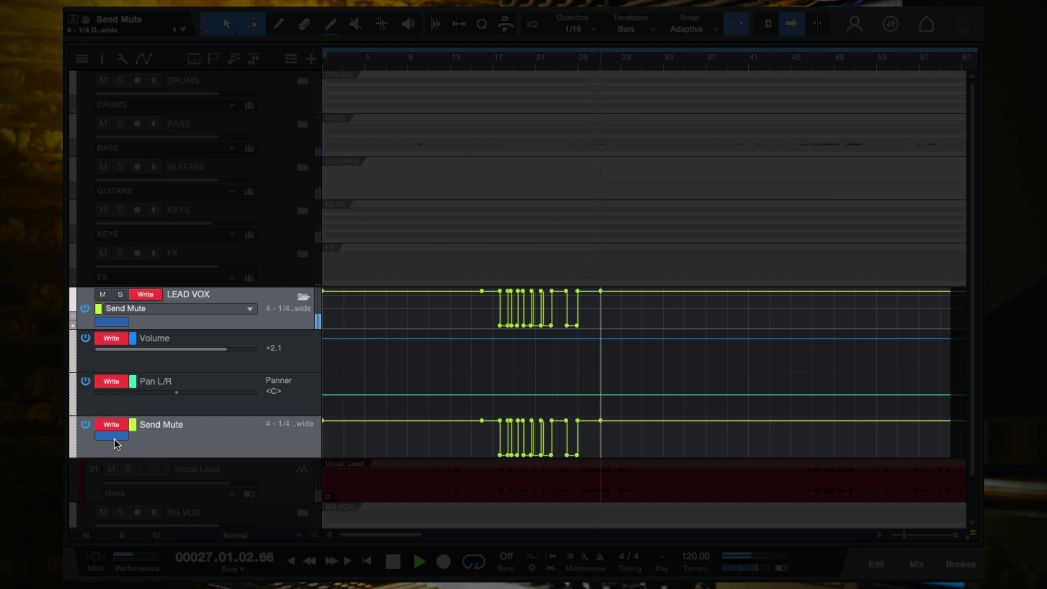
click(113, 436)
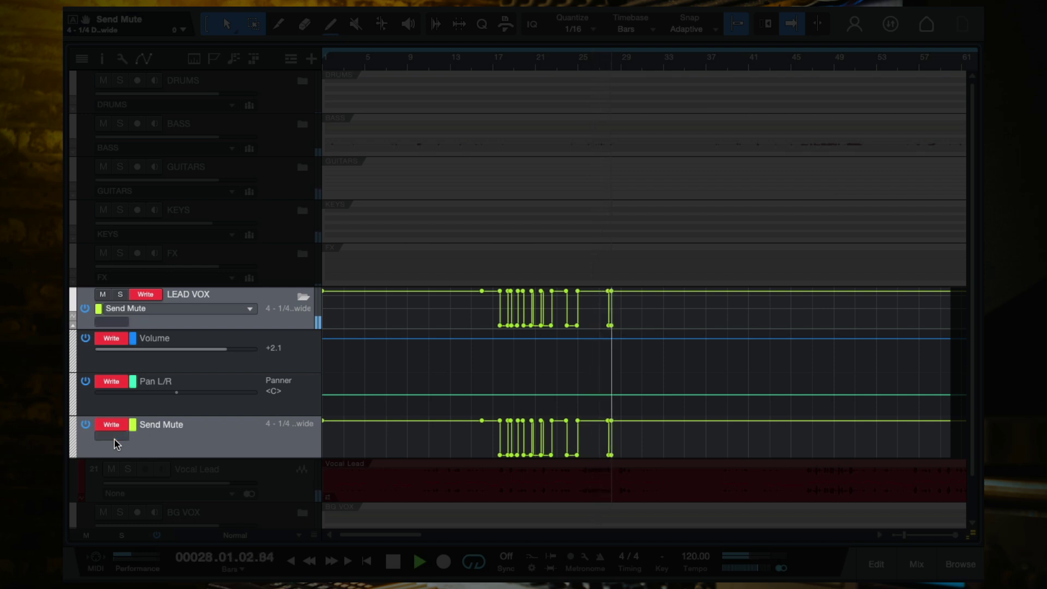
click(113, 436)
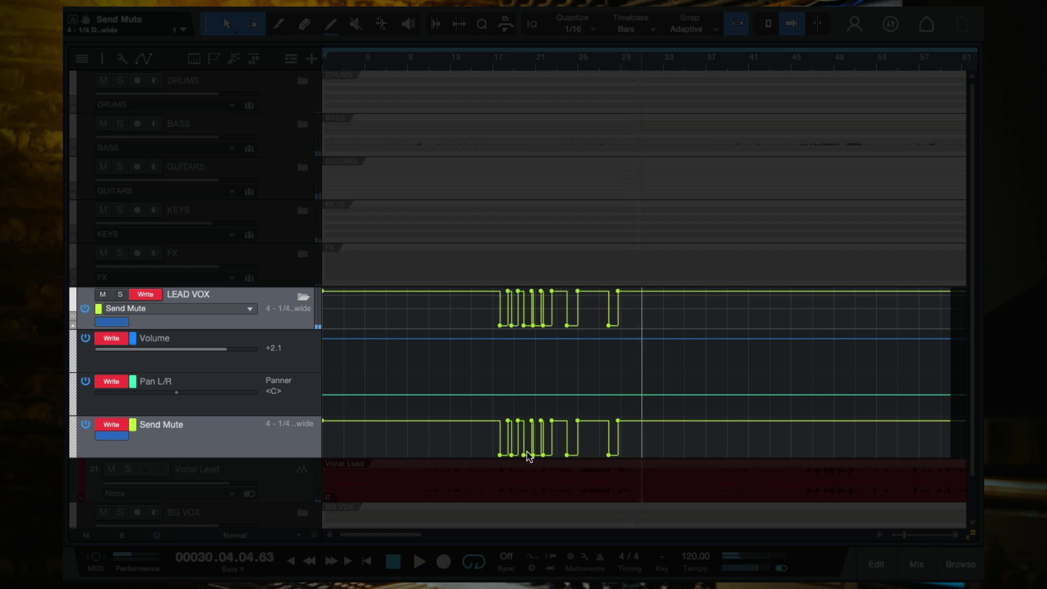
- Set the LEAD VOX automation from Write to Read mode
scroll(528, 456, up, 2)
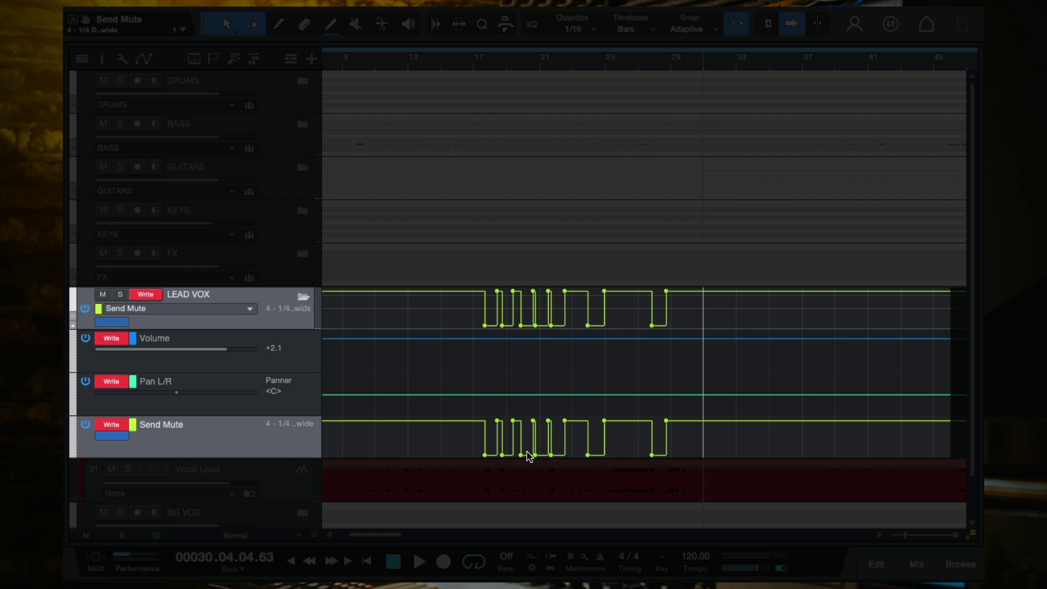
scroll(528, 455, up, 2)
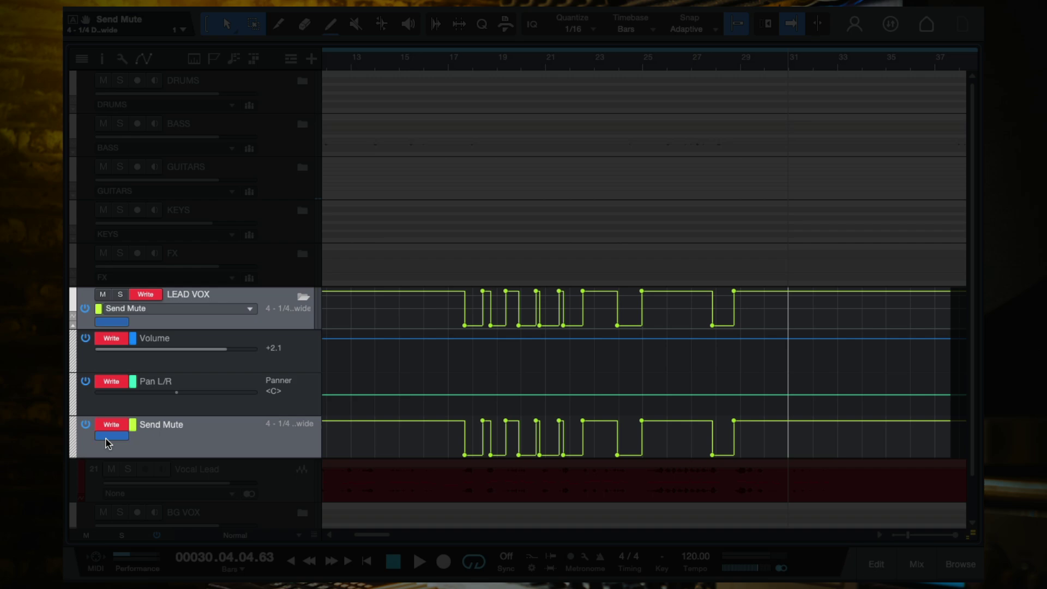
click(147, 295)
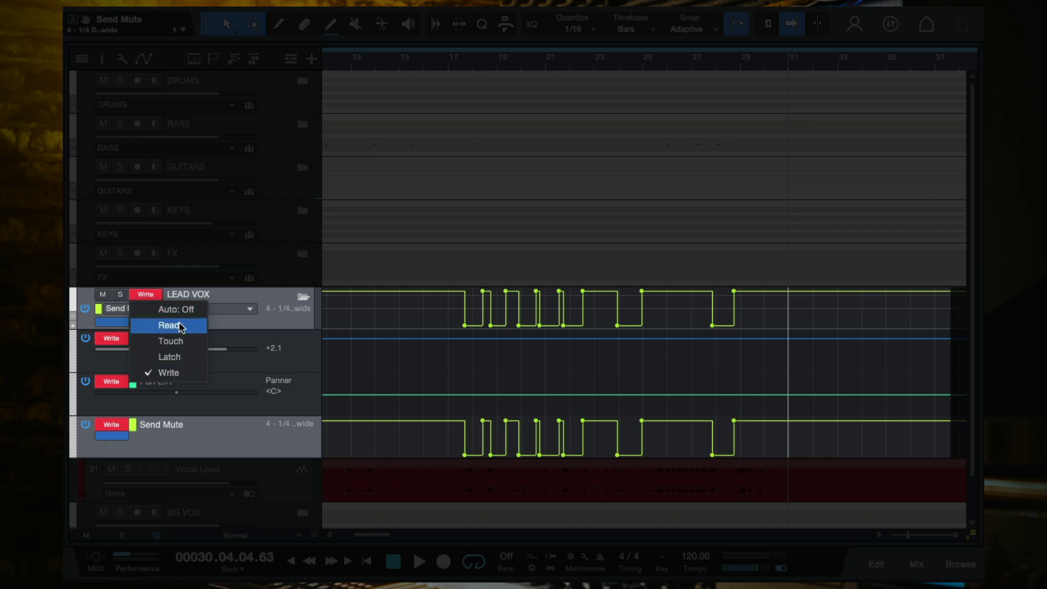
click(180, 325)
- Increase the height of the Send Mute automation lane and focus on the switches from about bar 17 to bar 20
scroll(412, 64, up, 2)
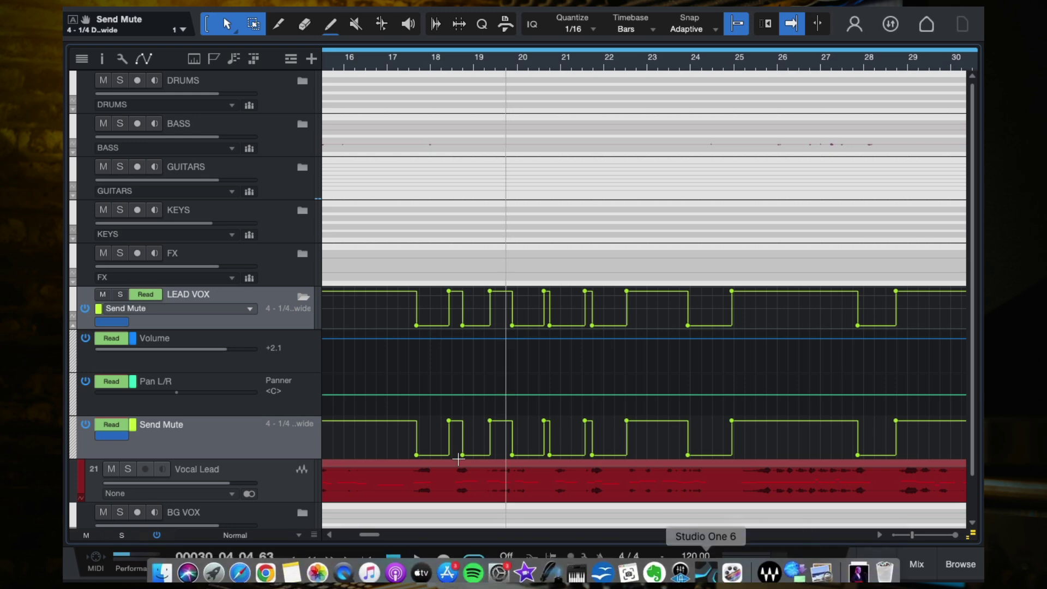
scroll(402, 432, up, 4)
scroll(459, 445, down, 2)
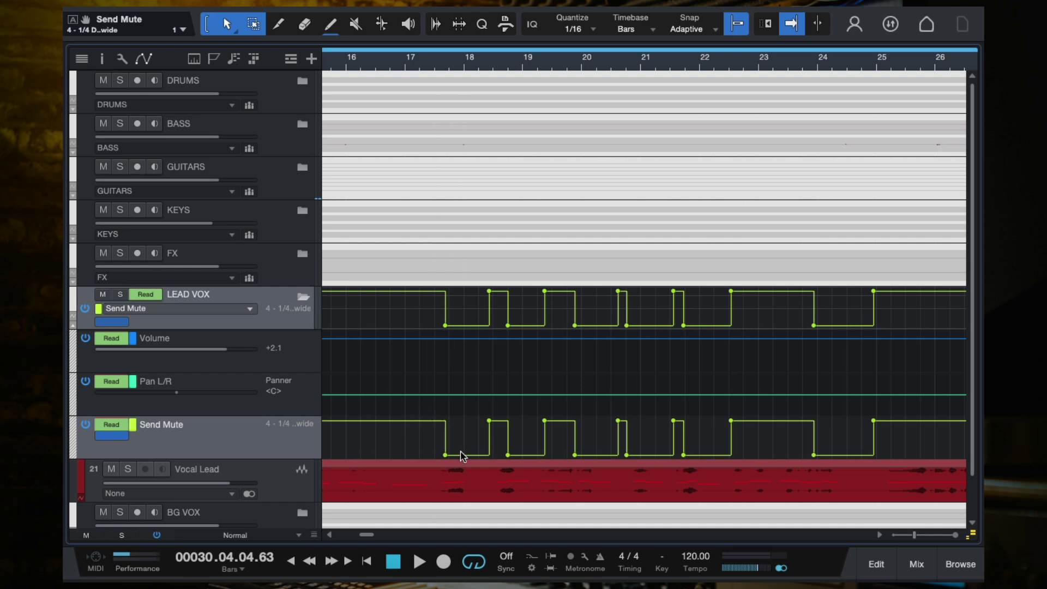
scroll(447, 450, up, 3)
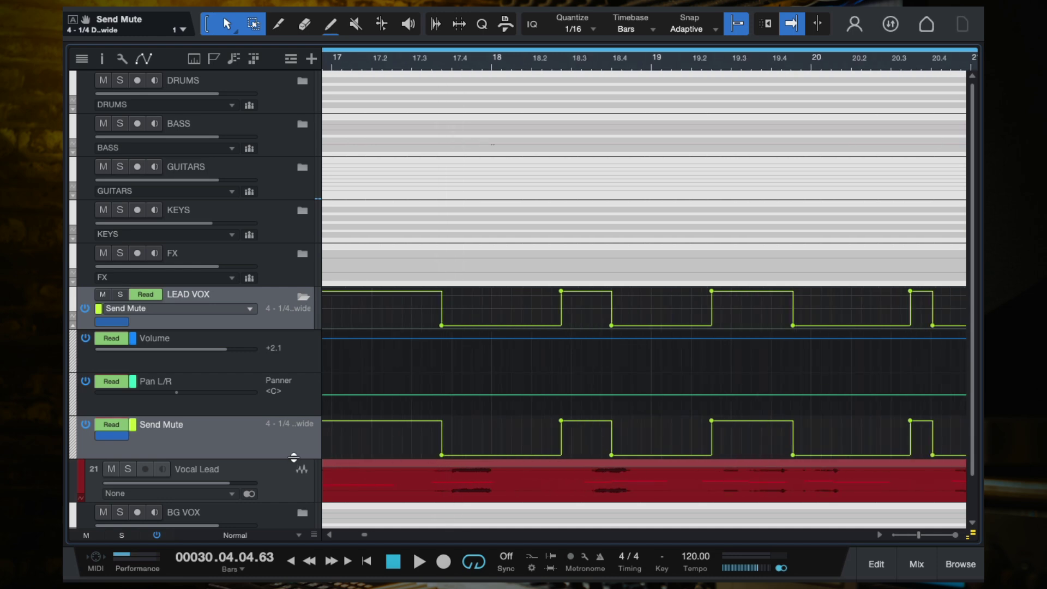
drag(294, 457, 295, 523)
scroll(519, 489, down, 2)
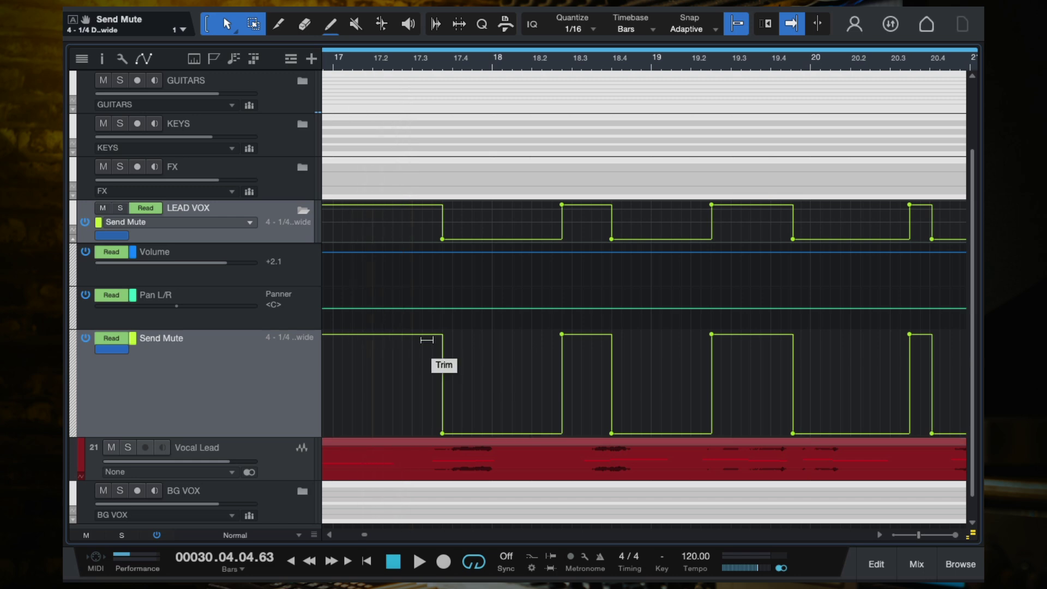
- Audition from about bar 17.2, move bar 18's unmute point slightly earlier, and drop its mute point to the unmuted level
click(384, 64)
key(space)
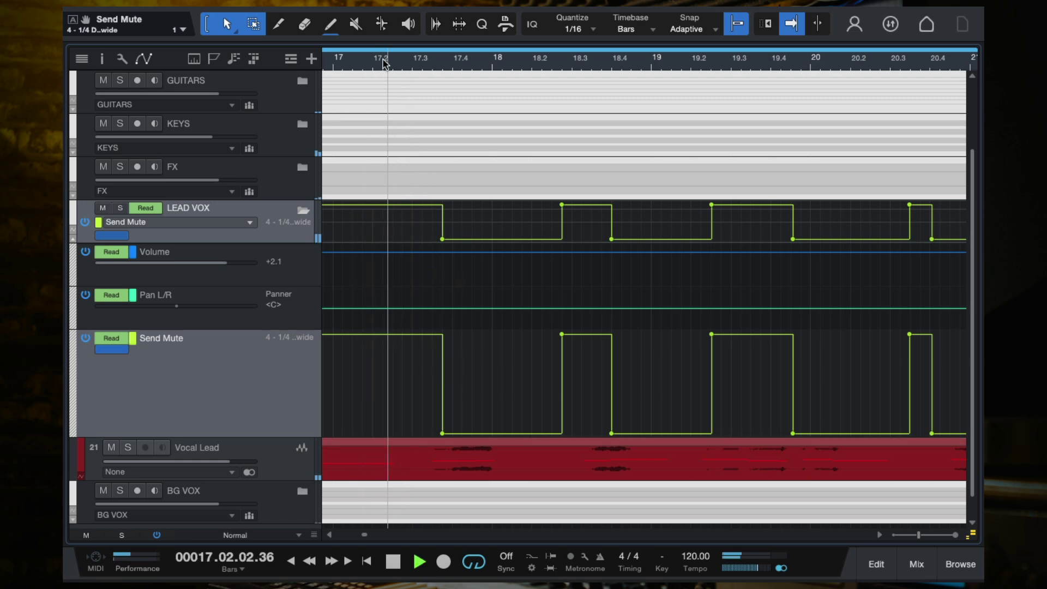
scroll(522, 370, down, 1)
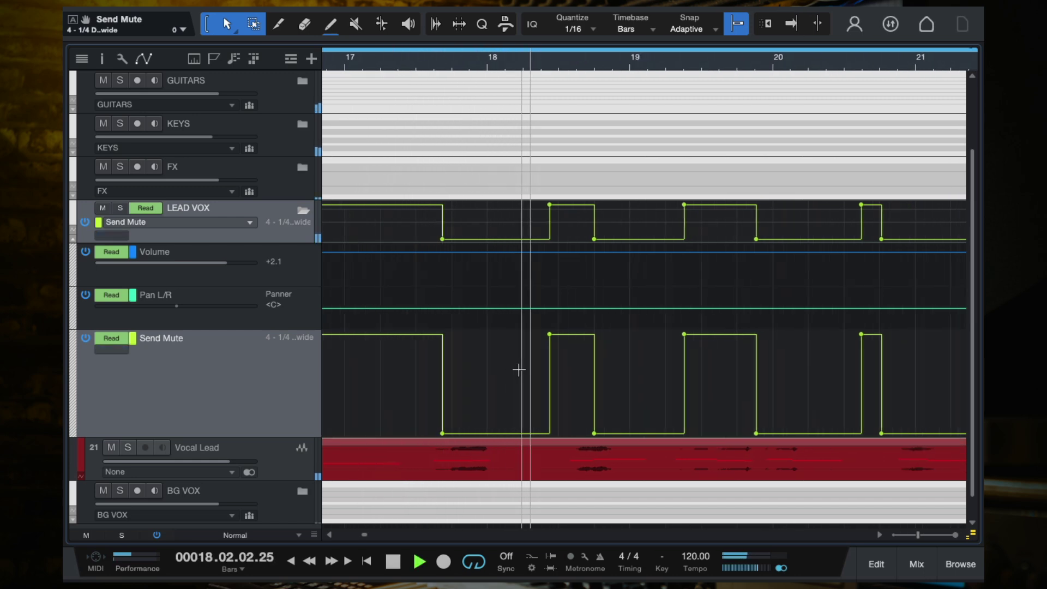
key(space)
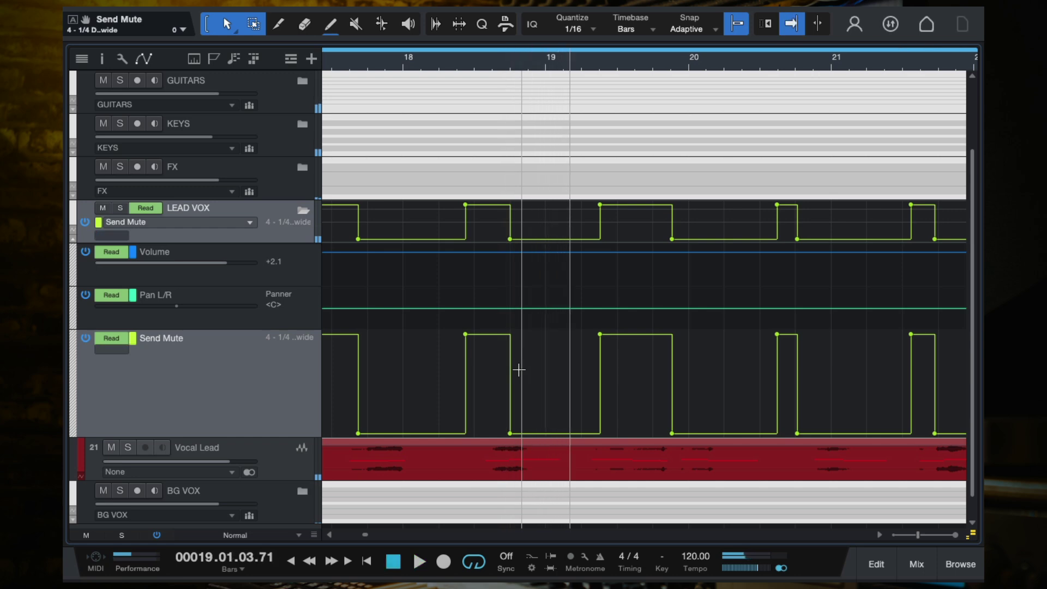
drag(511, 435, 501, 436)
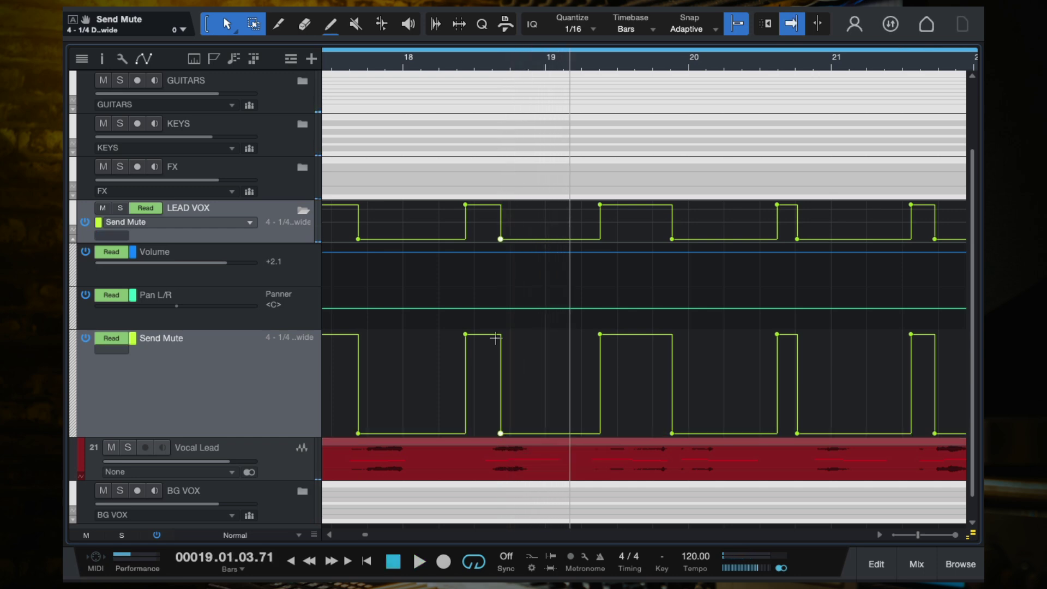
drag(467, 341, 463, 465)
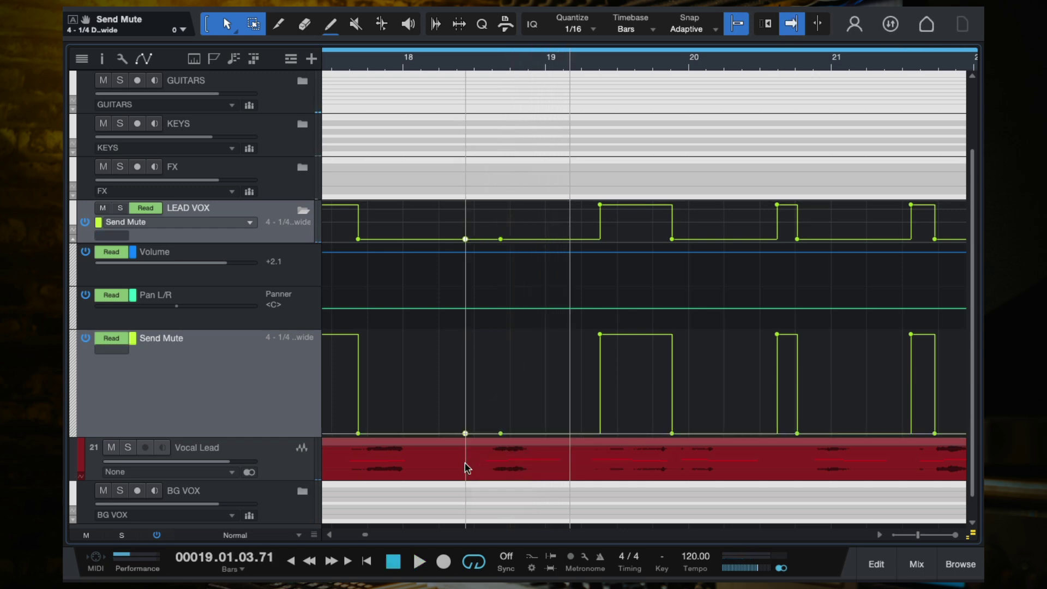
- Play back the edited Send Mute automation from bar 17 into bar 20 to check the delay
click(349, 65)
key(space)
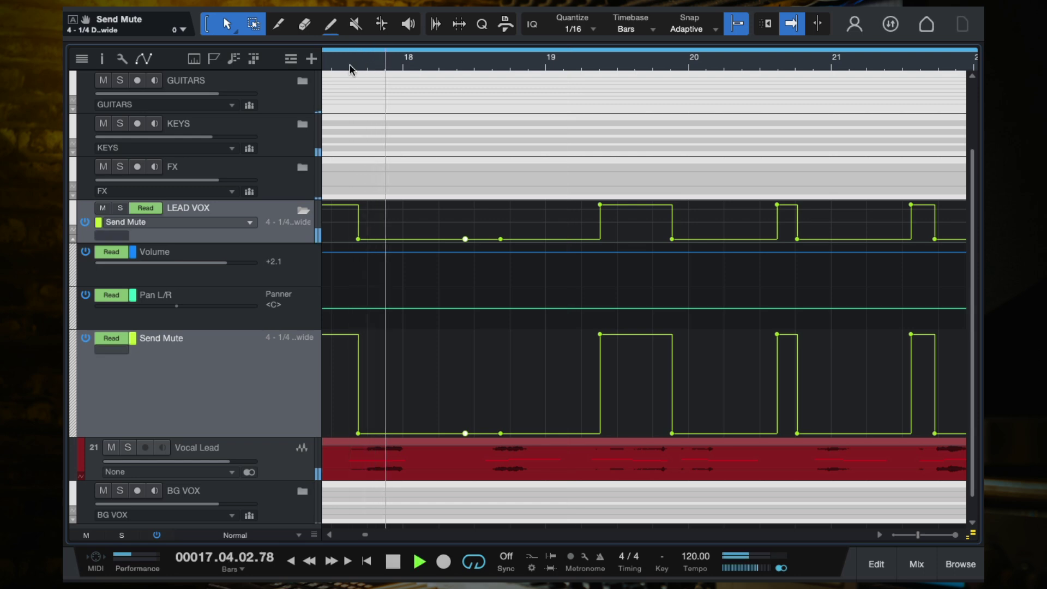
mouse_move(279, 10)
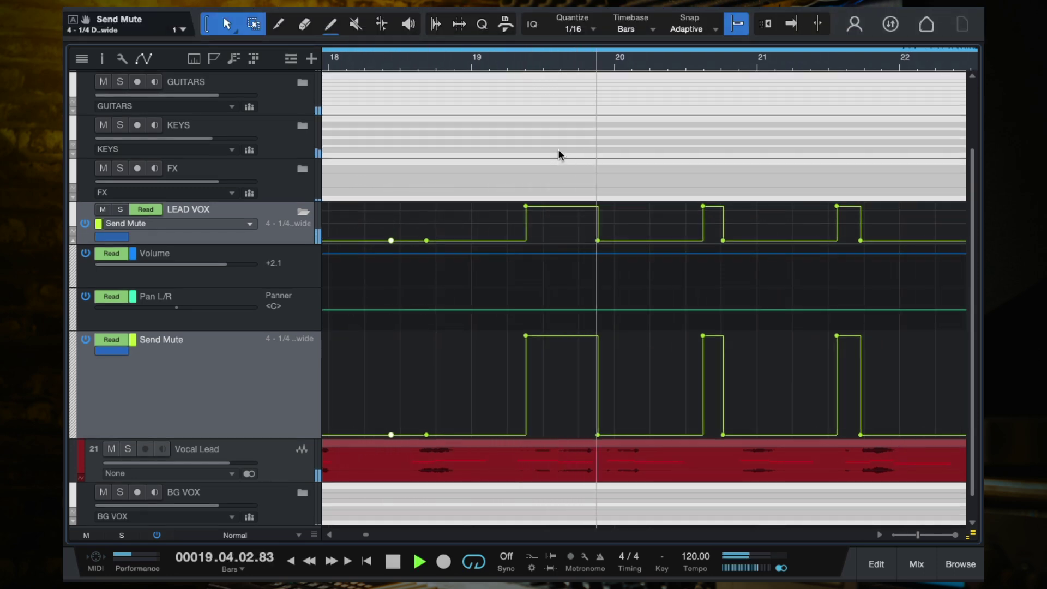
key(f)
key(space)
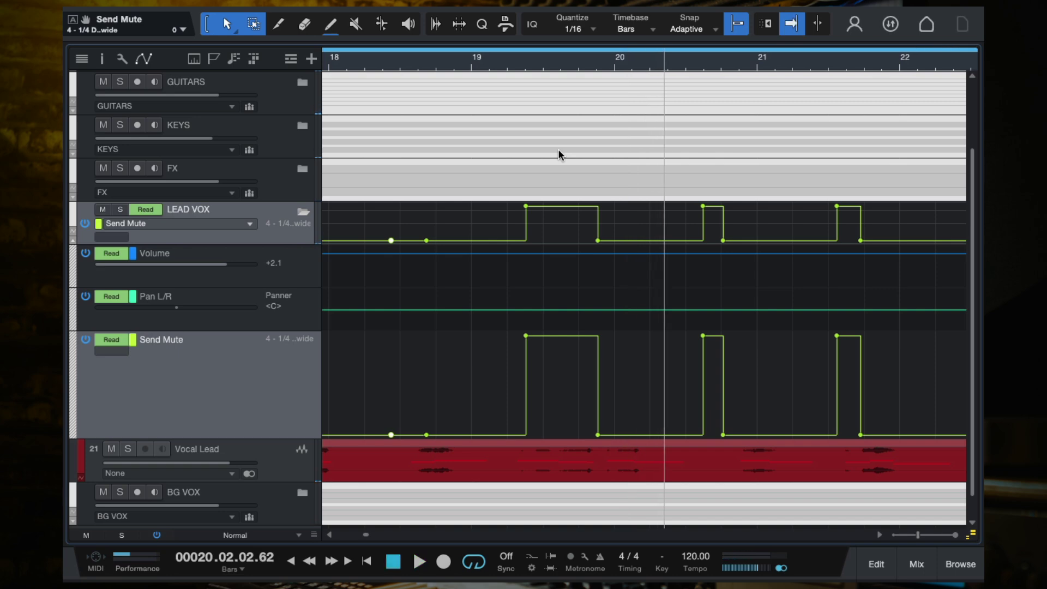
- Play from the start of bar 19 into bar 29 to check the remaining Send Mute switches
click(488, 62)
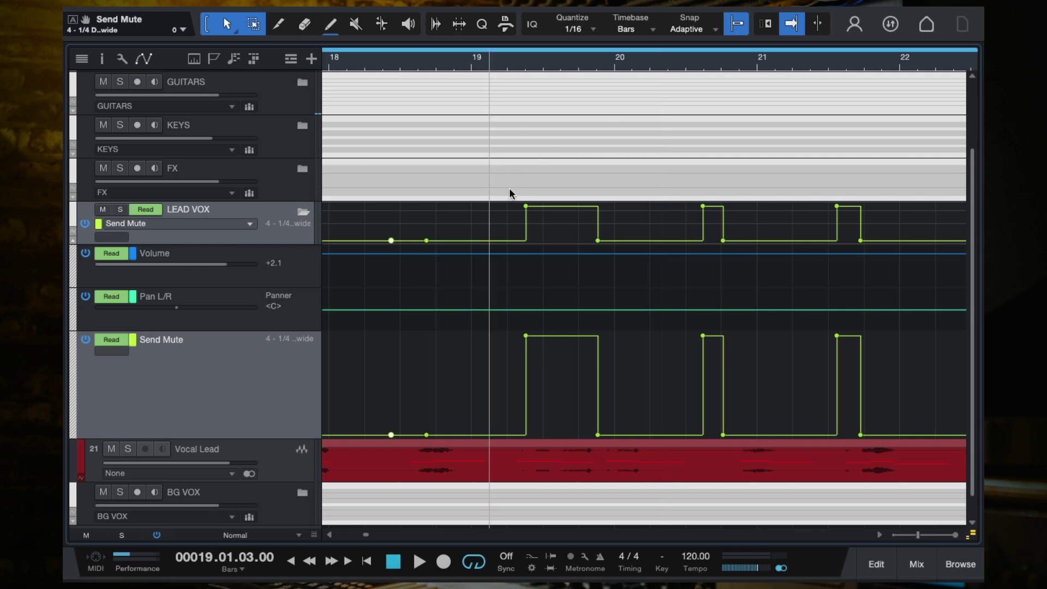
key(space)
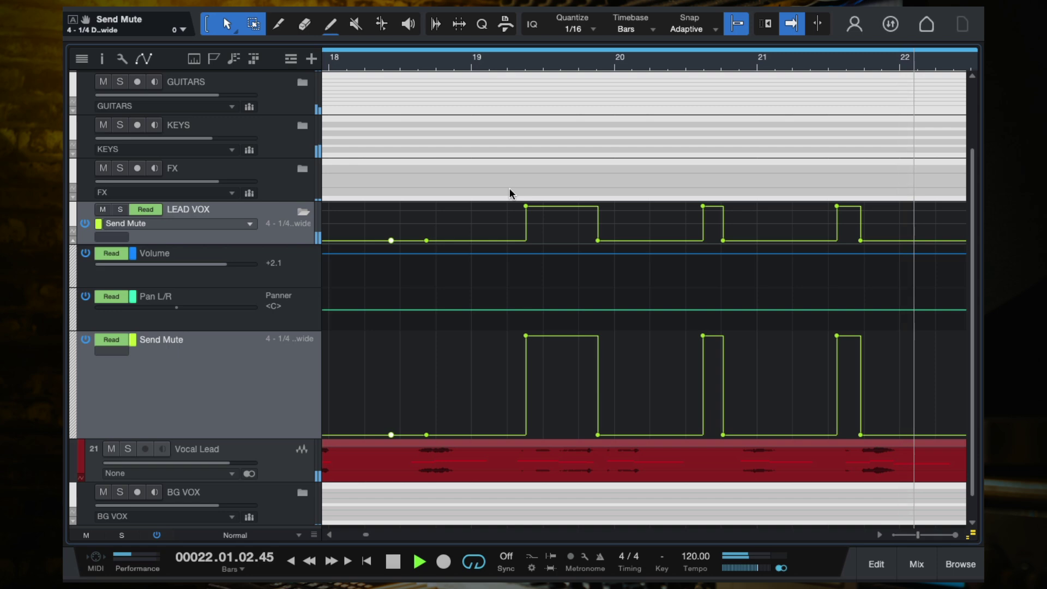
scroll(647, 245, right, 5)
scroll(648, 247, down, 2)
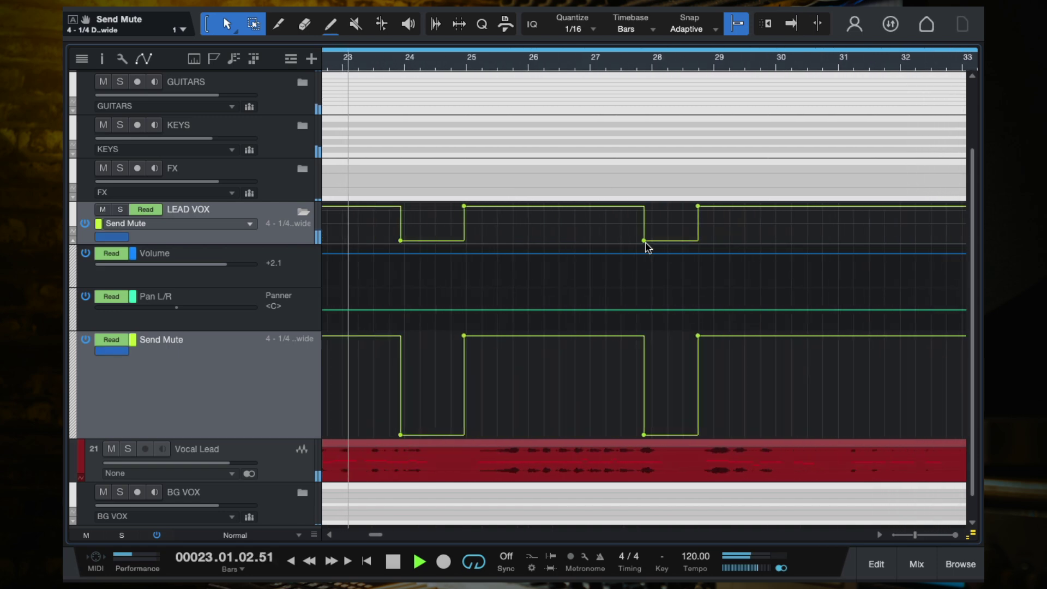
scroll(647, 247, down, 3)
scroll(647, 247, up, 3)
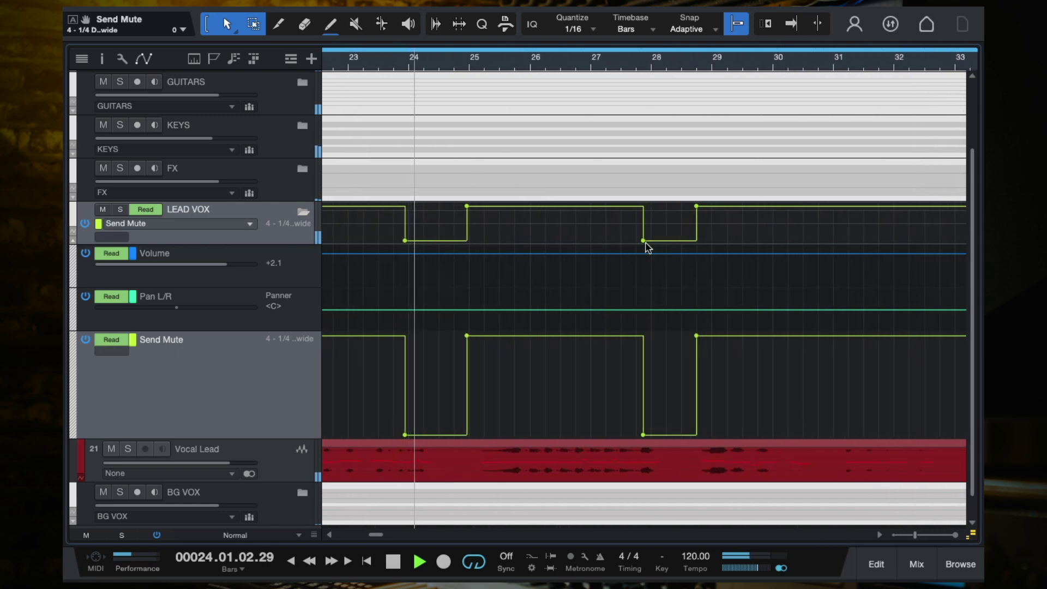
scroll(647, 247, down, 2)
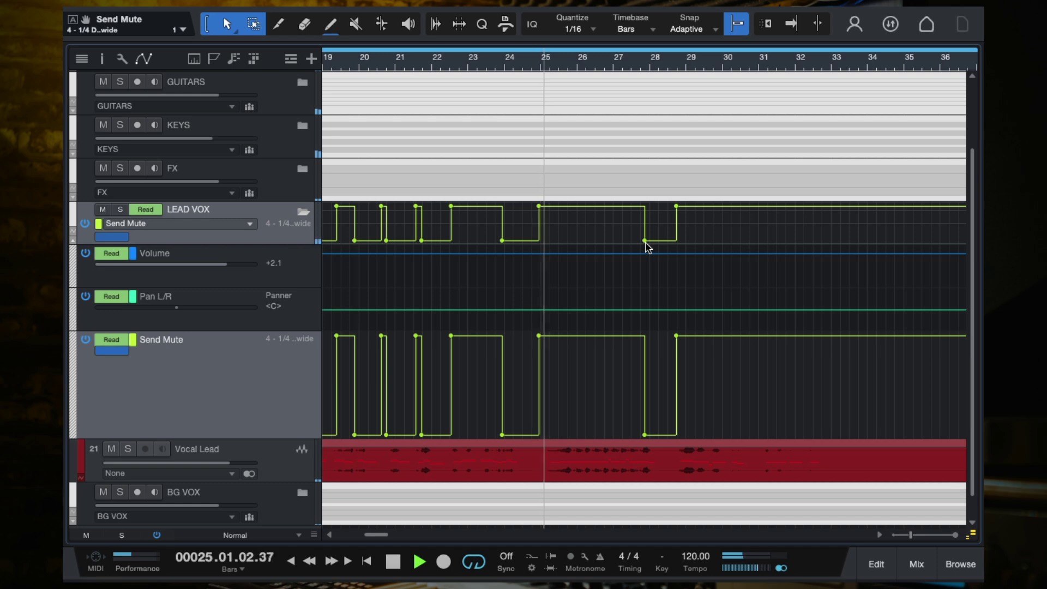
scroll(668, 232, right, 2)
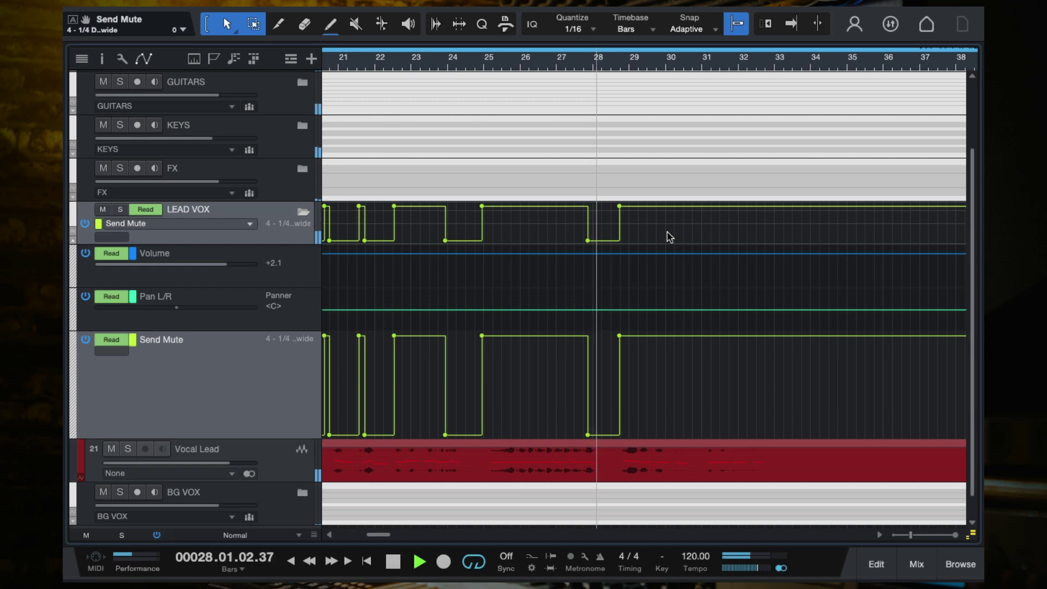
key(w)
key(w)
key(w)
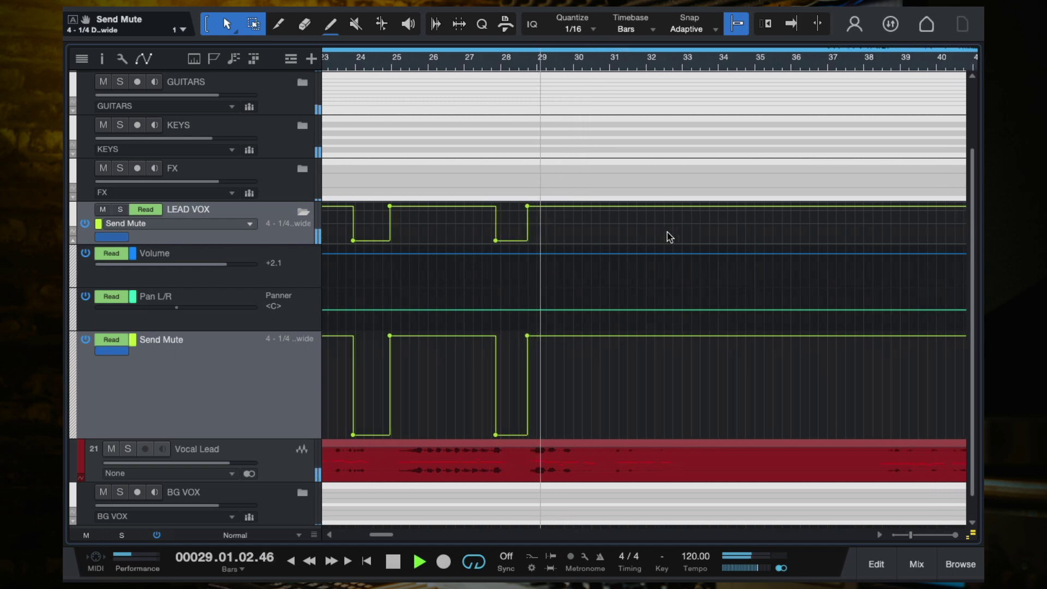
key(space)
key(f)
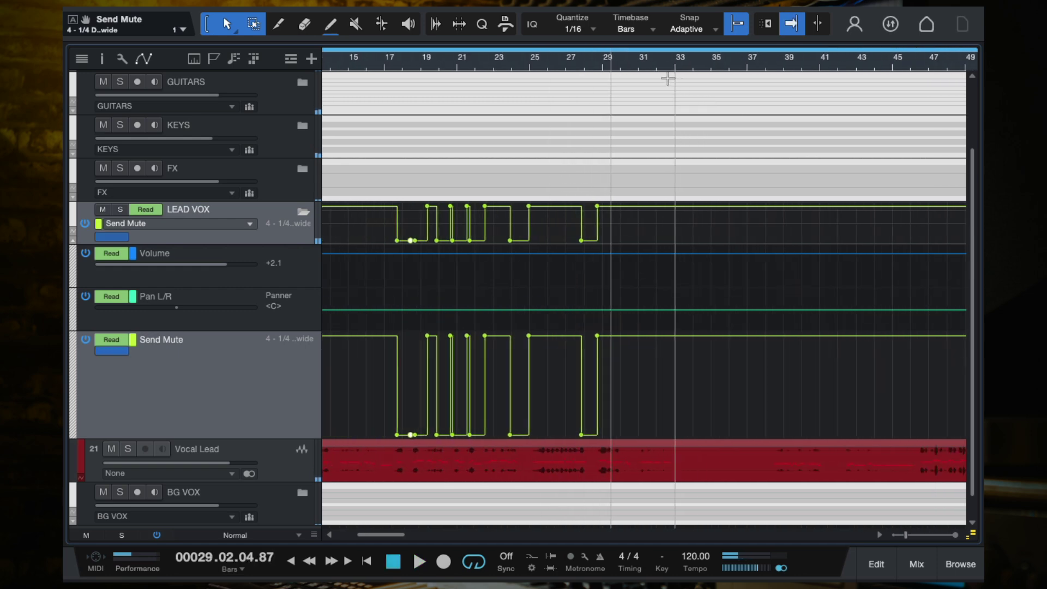
- Move the playhead to bar 31 and set the LEAD VOX automation back to Write mode
click(639, 61)
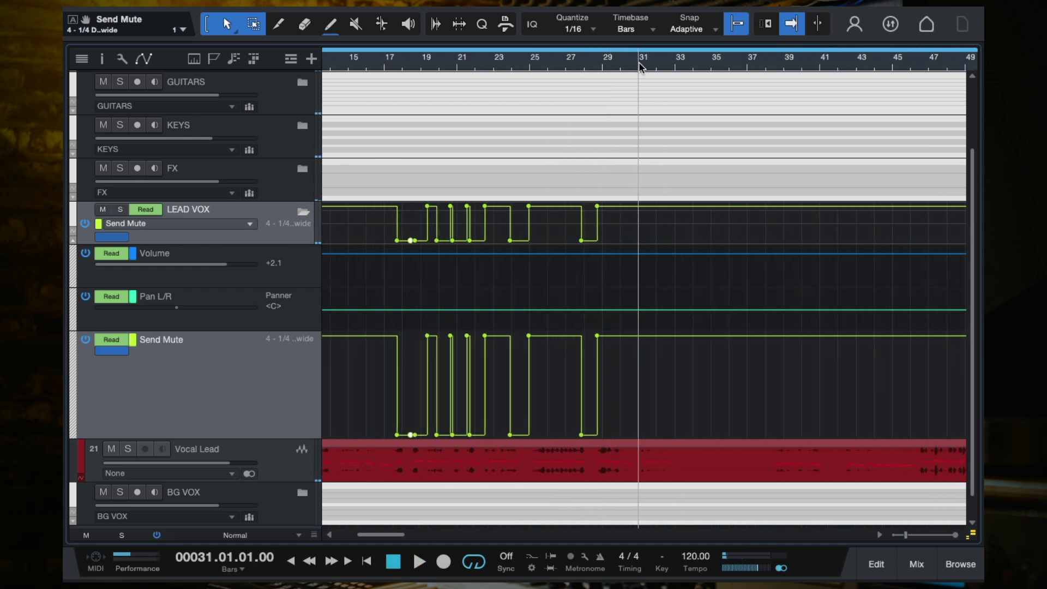
click(112, 345)
click(121, 419)
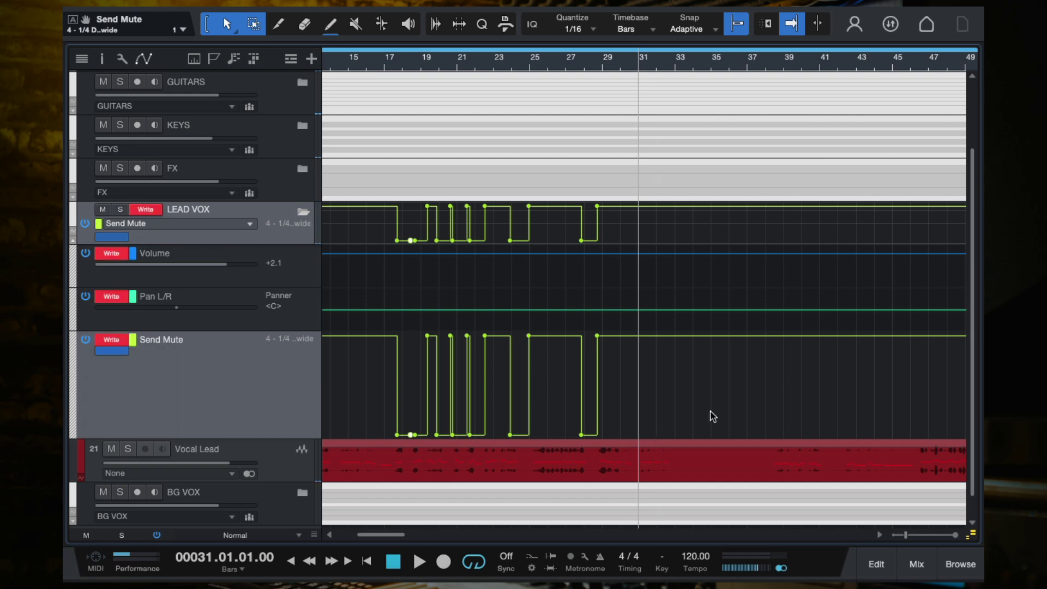
- Play from bar 31 in Write mode, unmuting the delay send at about bar 40.7 and muting it again at about bar 41.7
key(space)
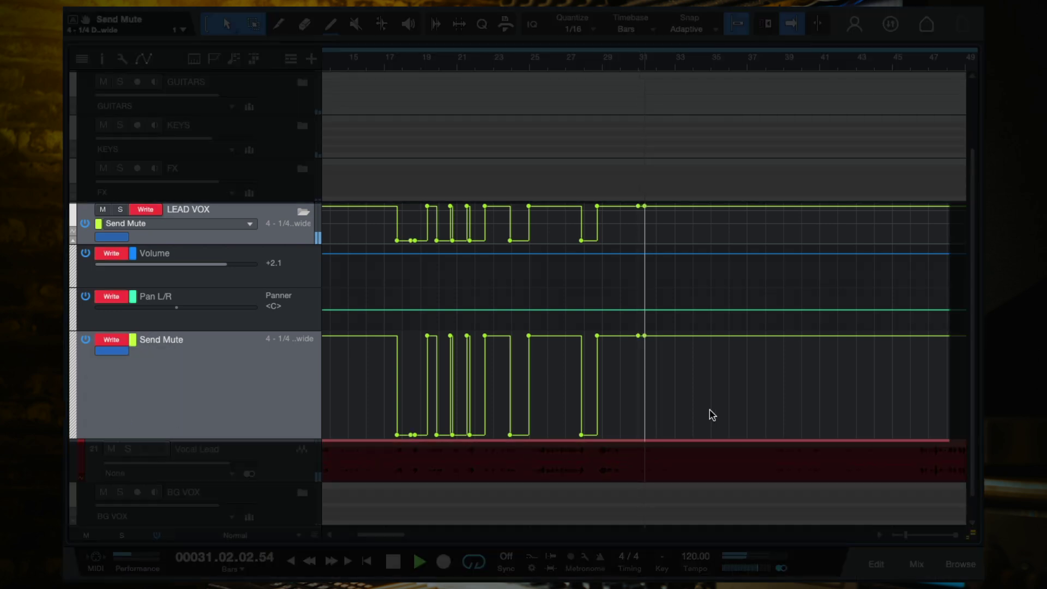
key(e)
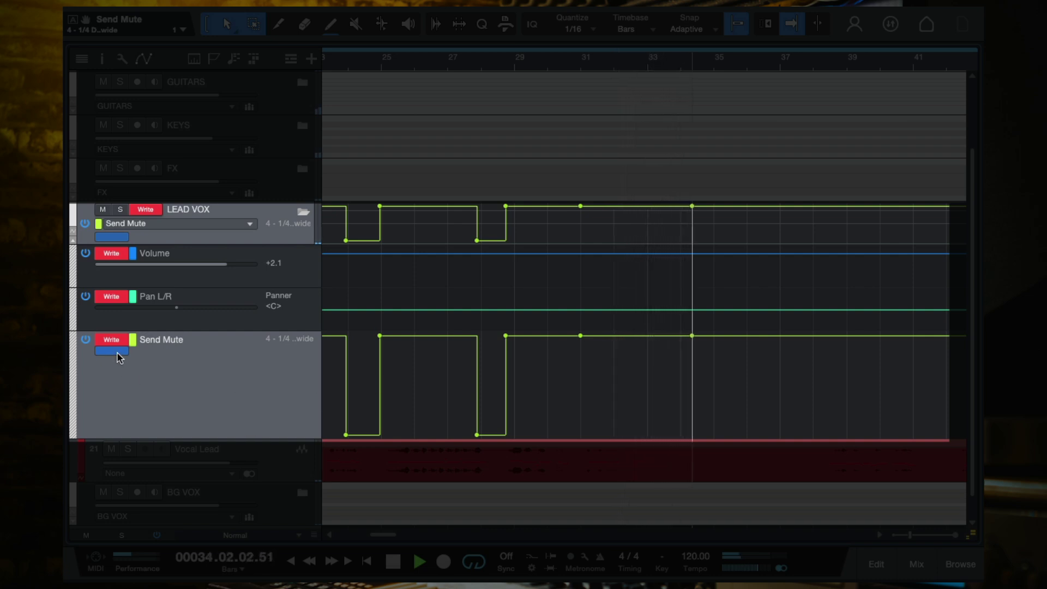
scroll(583, 397, down, 3)
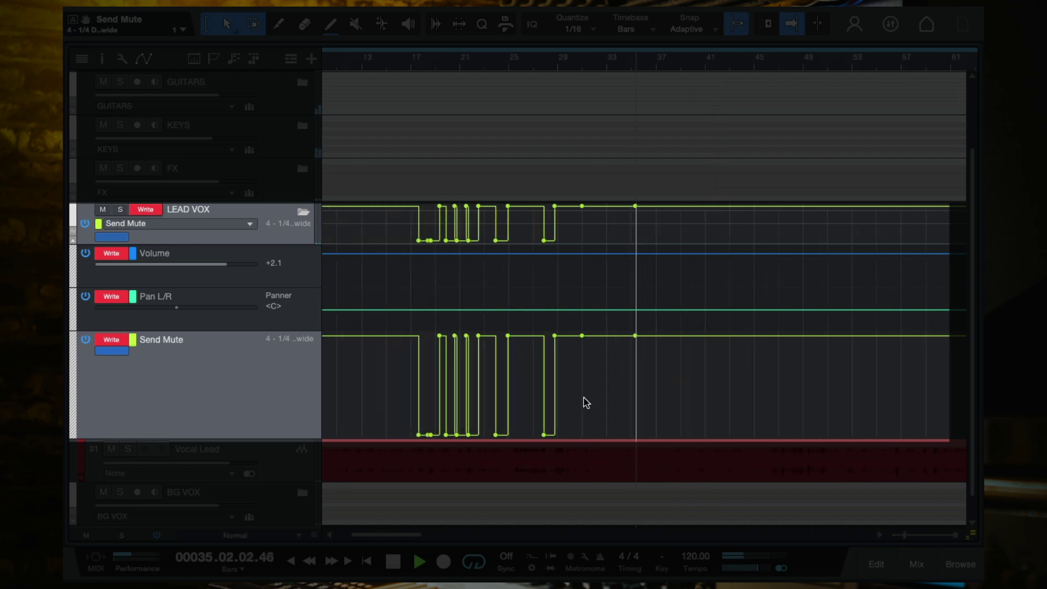
scroll(583, 397, down, 4)
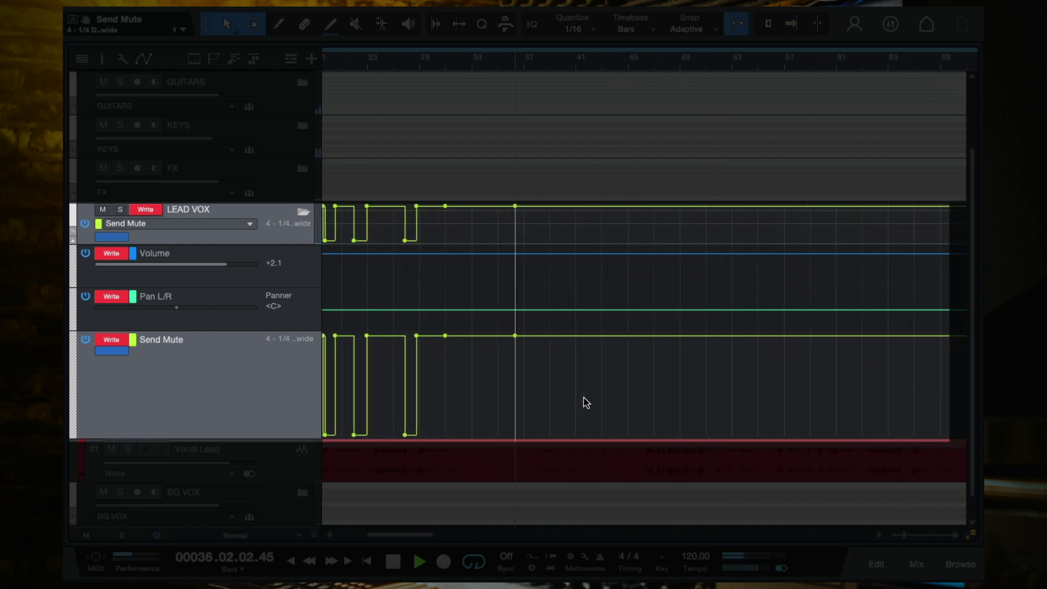
scroll(538, 398, up, 3)
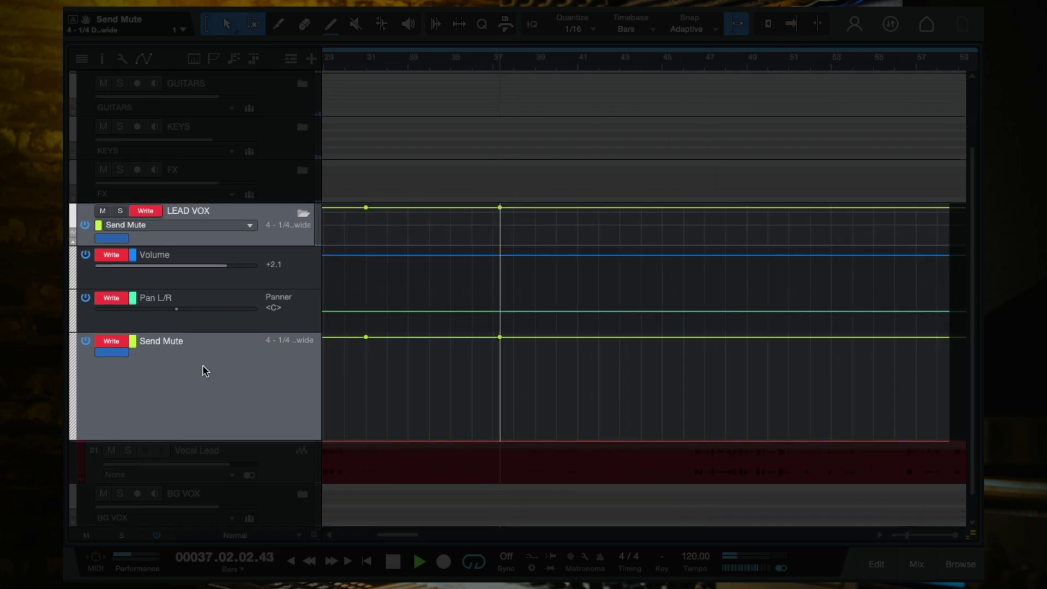
click(112, 352)
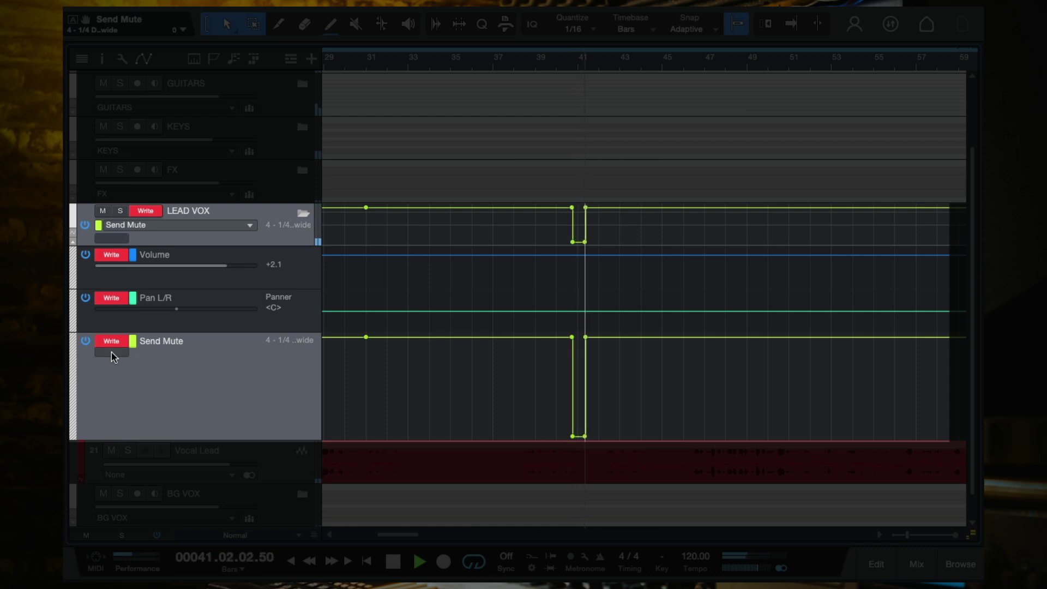
click(113, 353)
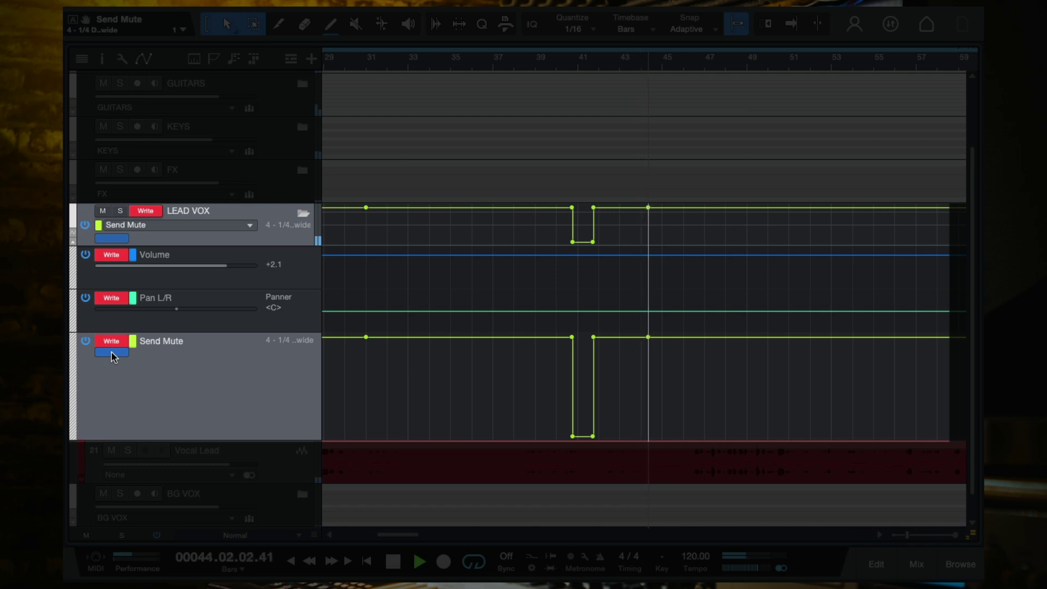
- Record three more unmute-mute pairs for the delay send, at about bars 44.8–45.8, 48.2–48.9 and 50.4–51.6, and stop playback
click(112, 352)
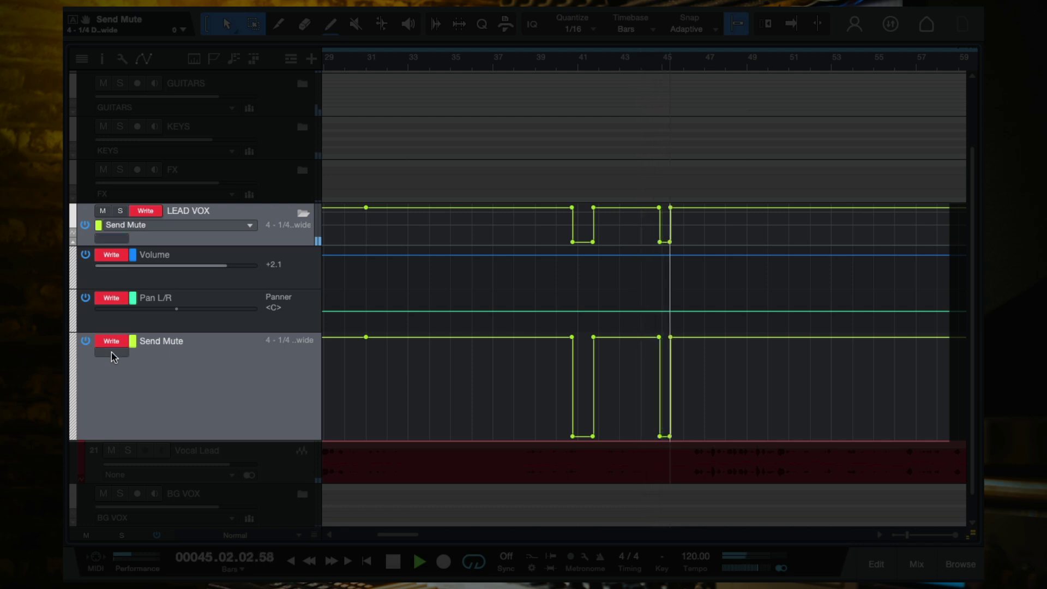
click(112, 352)
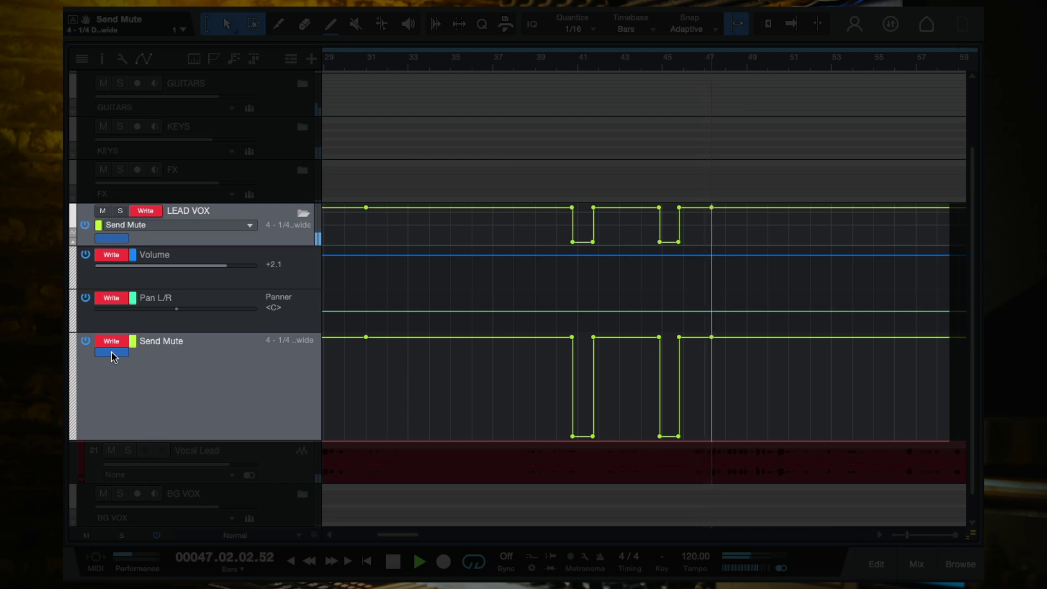
click(112, 352)
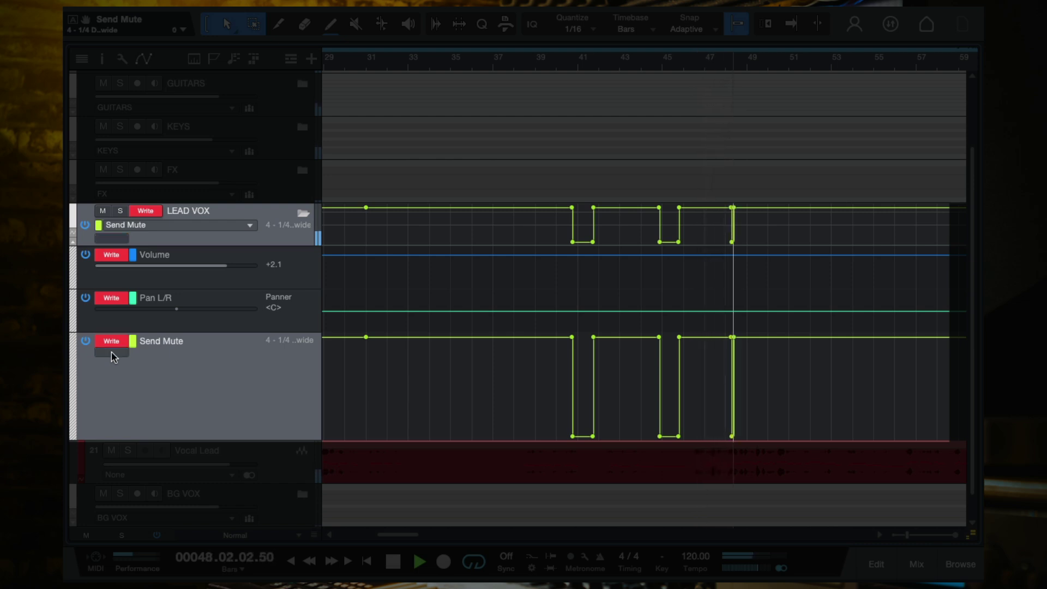
click(112, 352)
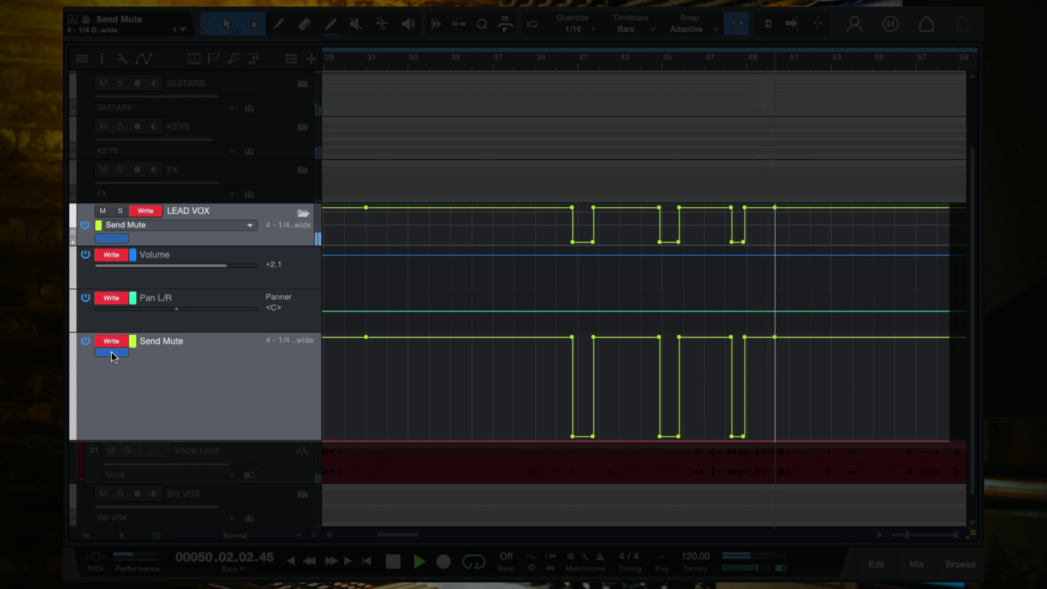
click(113, 352)
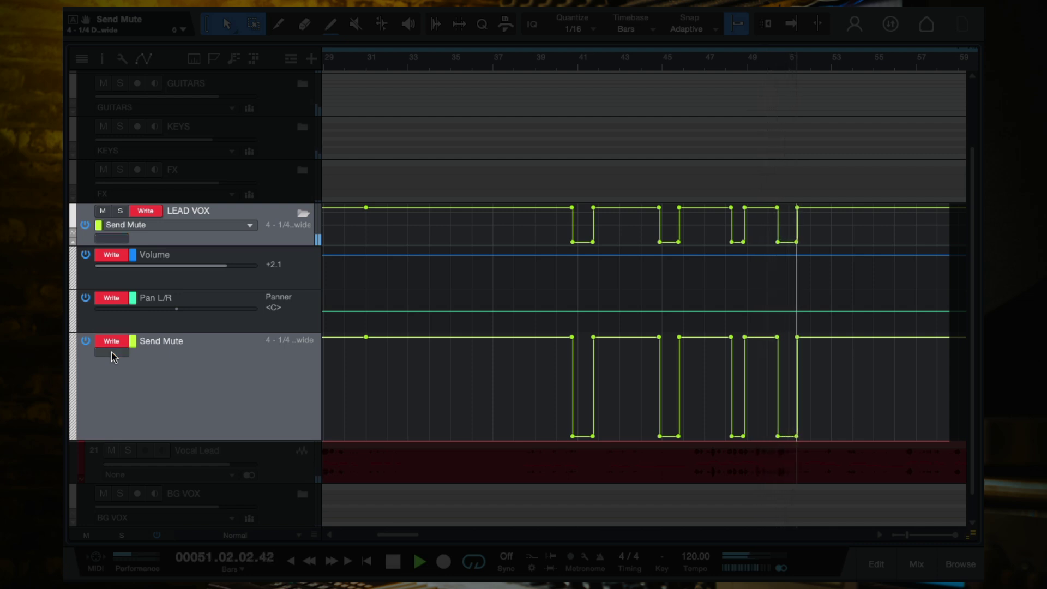
click(113, 352)
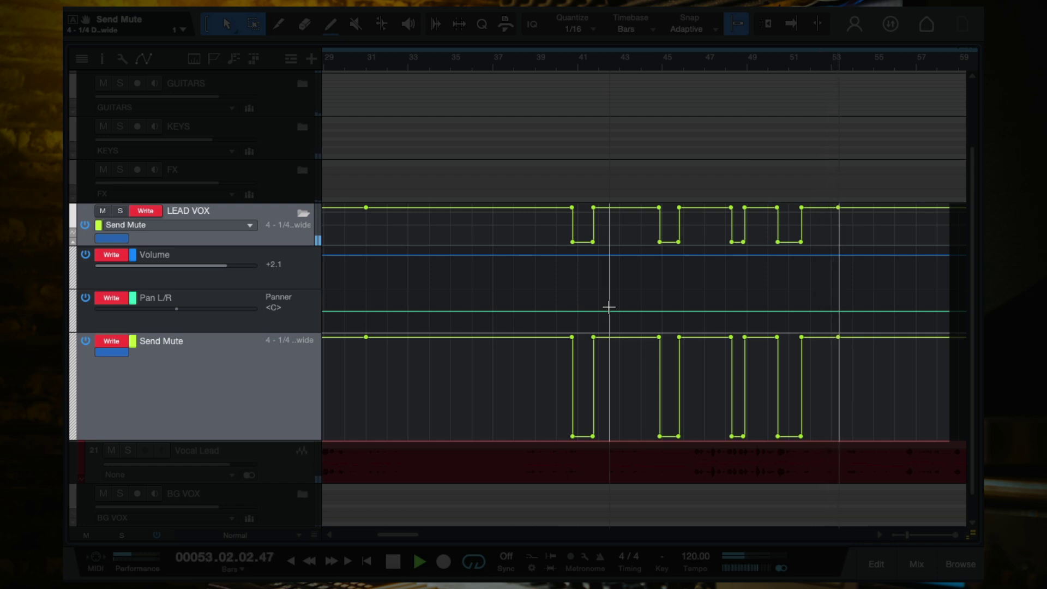
key(space)
key(e)
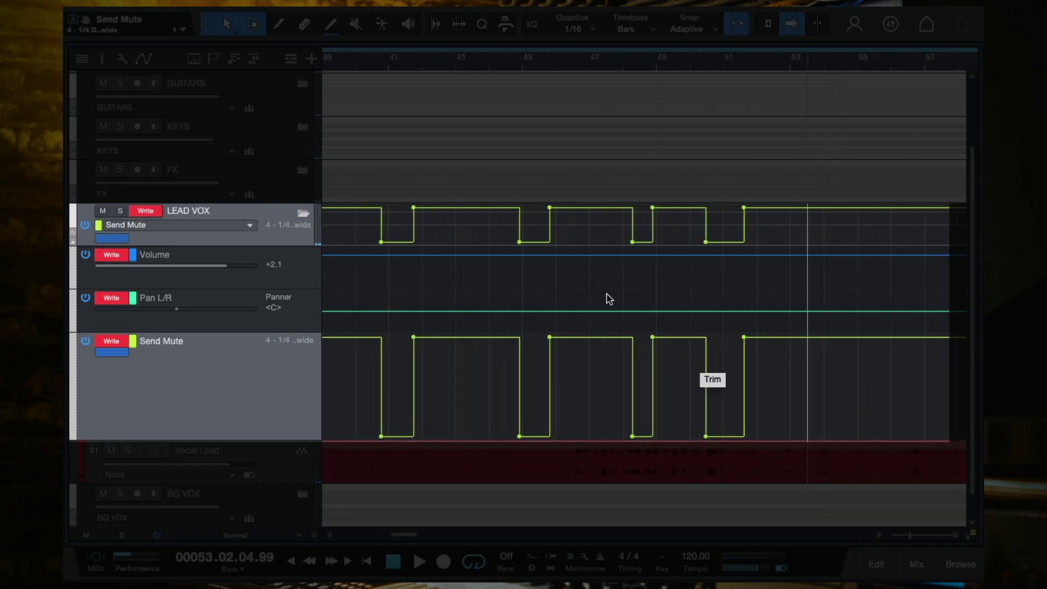
- Move the playhead to 44.4.1 and set the LEAD VOX automation to Read mode
click(514, 59)
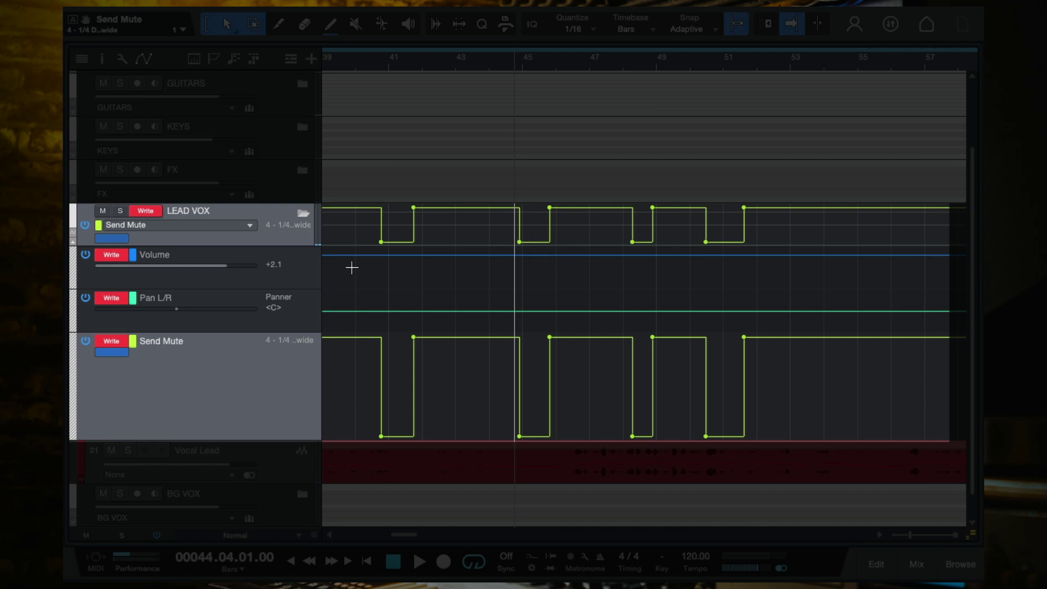
click(112, 342)
click(164, 369)
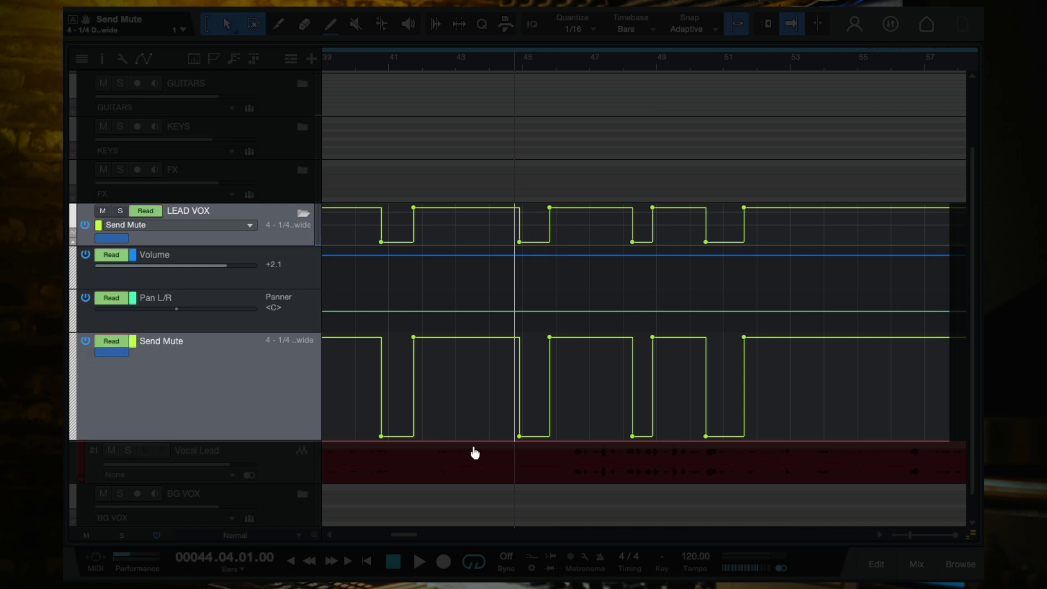
- Play back the new Send Mute switches from 44.4.1, skip ahead to about bar 46.7, and stop in bar 49
key(e)
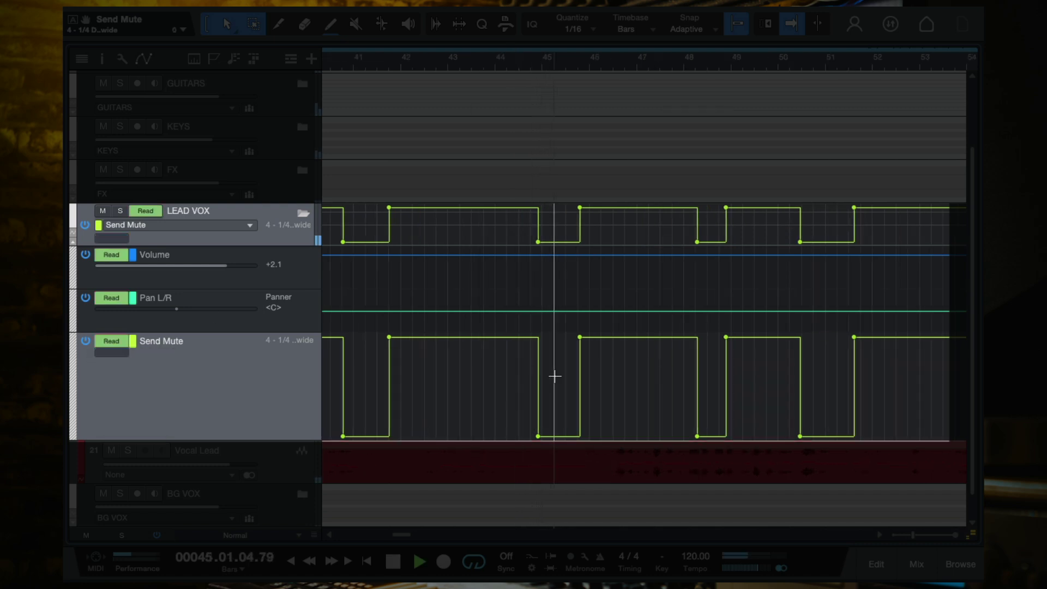
key(f)
click(627, 64)
key(f)
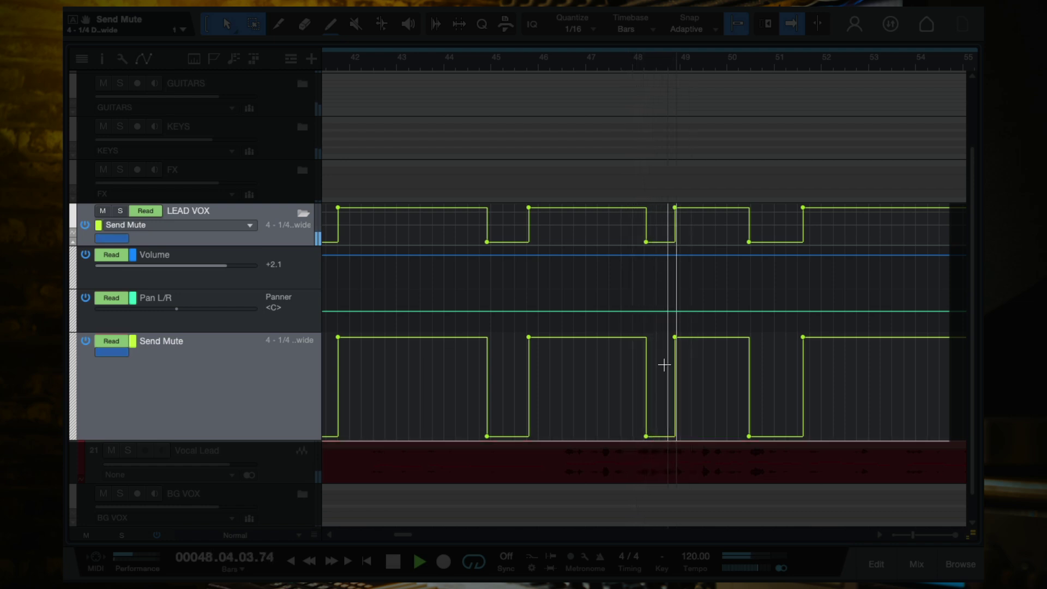
key(space)
key(e)
- Move bar 48's mute point earlier to about 48.3.4, auditioning from 48.1.3 between adjustments
mouse_move(699, 342)
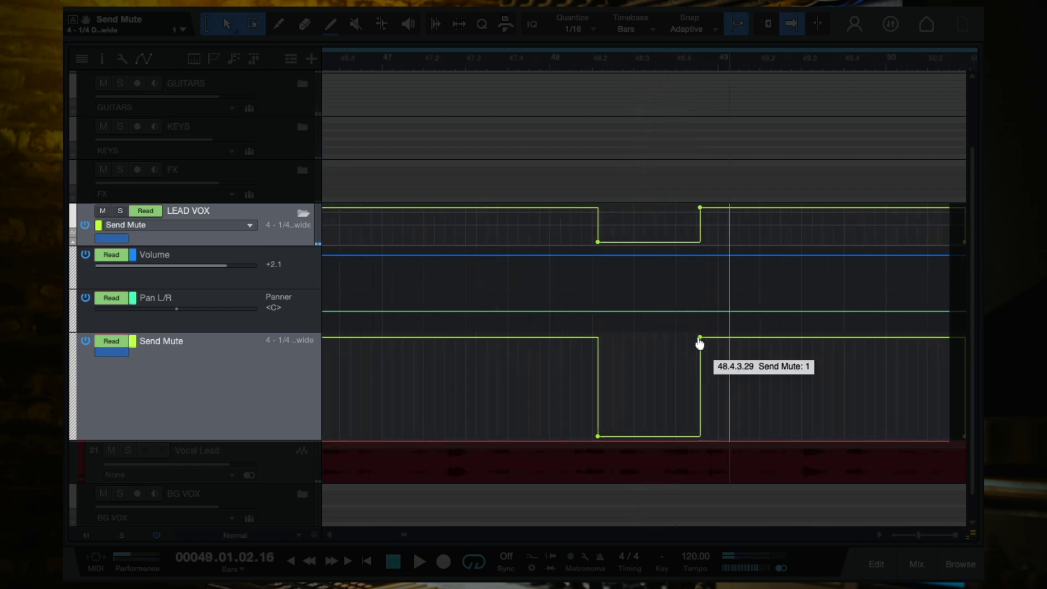
drag(700, 343, 678, 336)
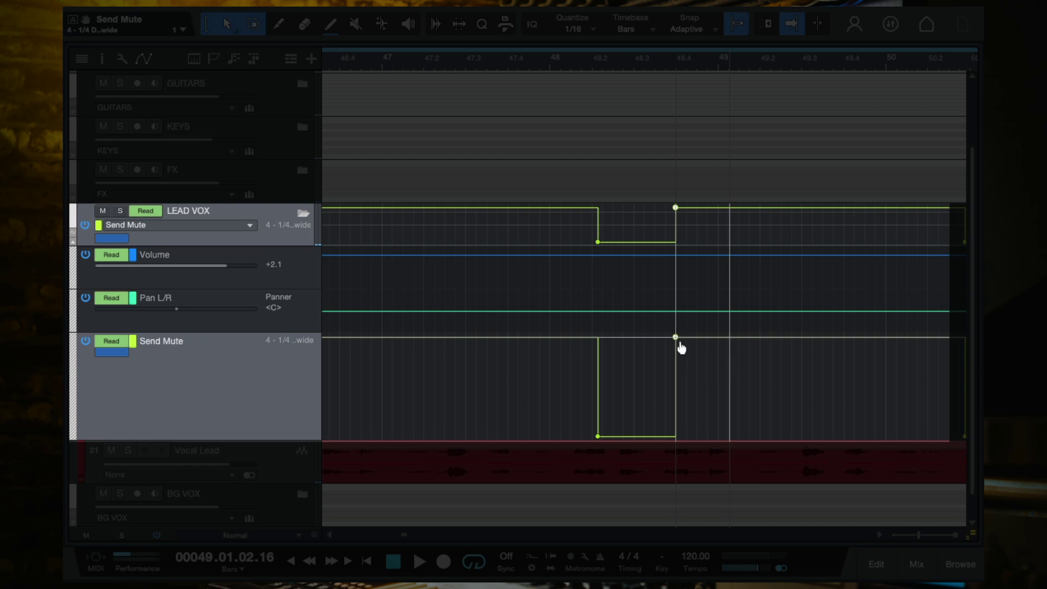
key(w)
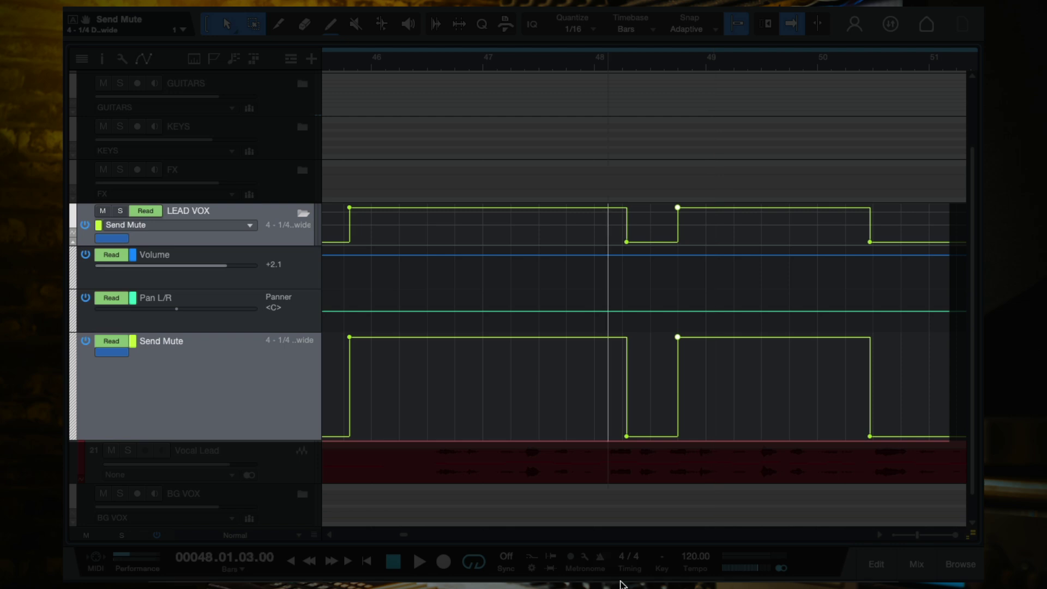
key(space)
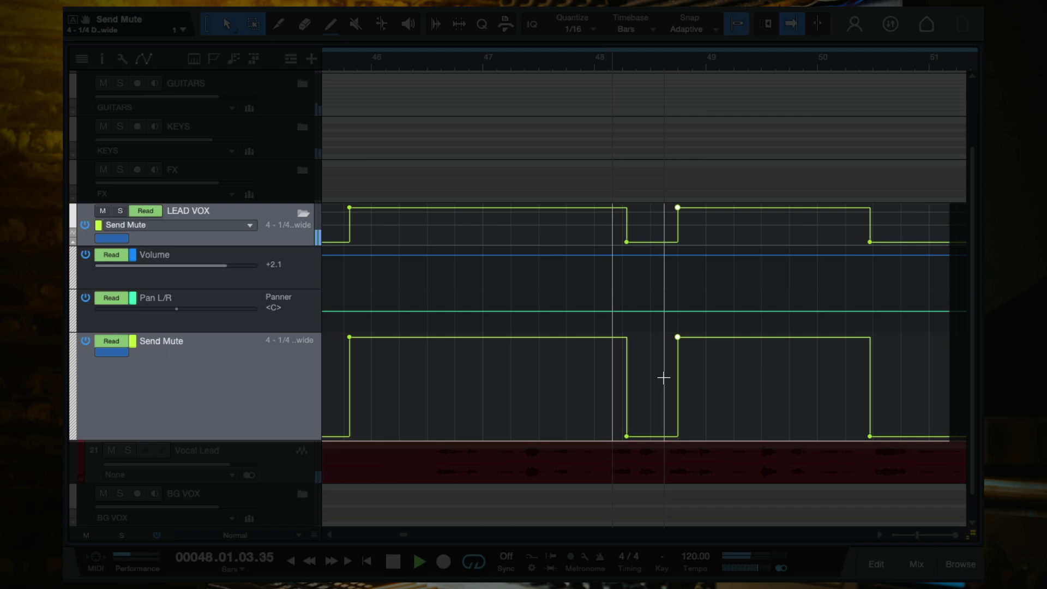
scroll(664, 377, up, 3)
key(space)
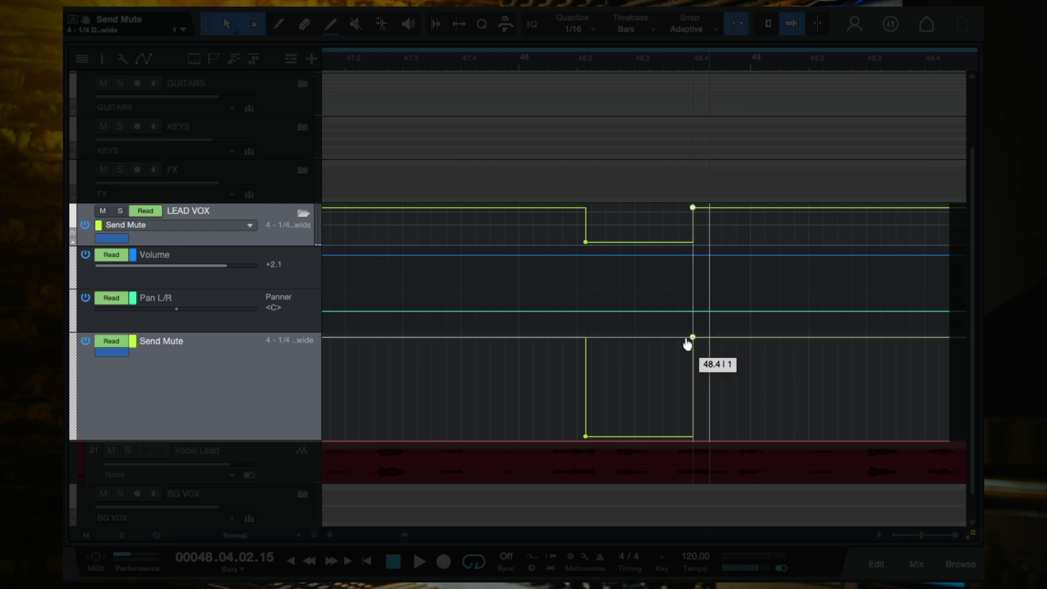
drag(693, 340, 682, 341)
scroll(709, 272, down, 3)
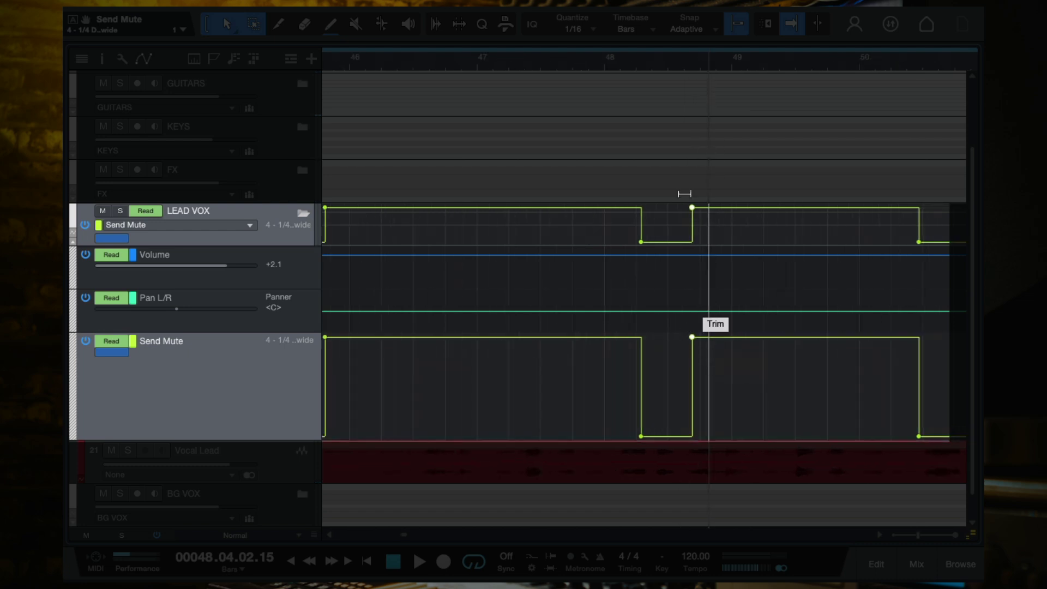
- Audition from the start of bar 48 and move bar 48's unmute point slightly later, to about 48.2.2
click(613, 66)
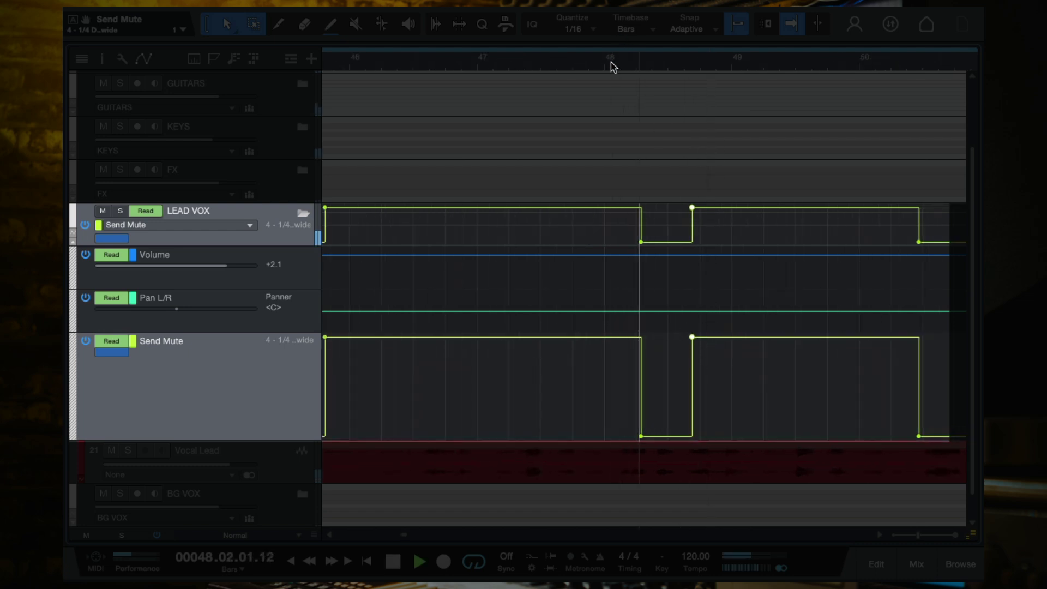
key(space)
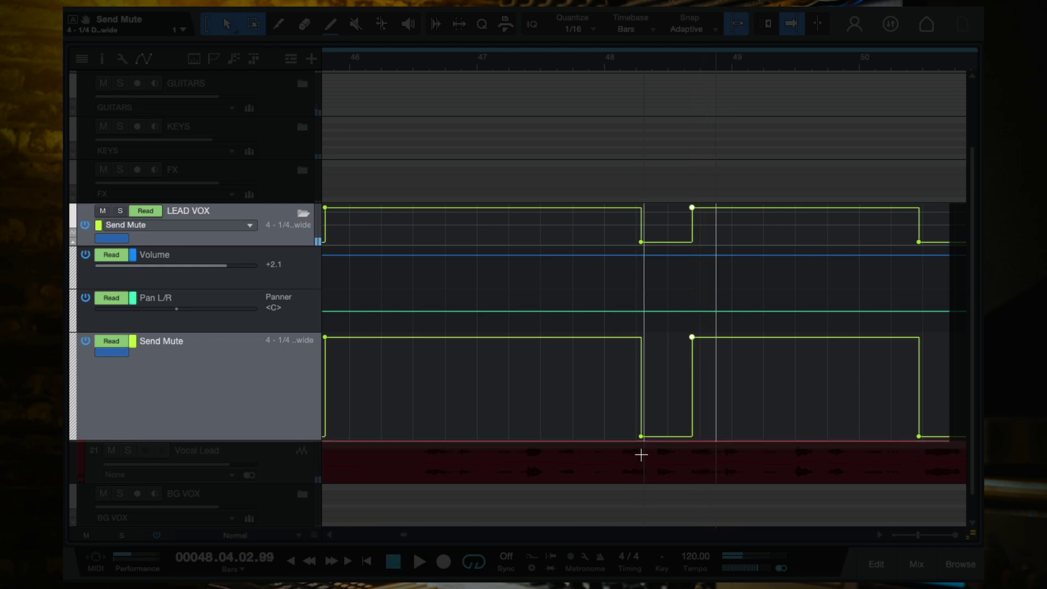
mouse_move(642, 443)
drag(646, 440, 669, 439)
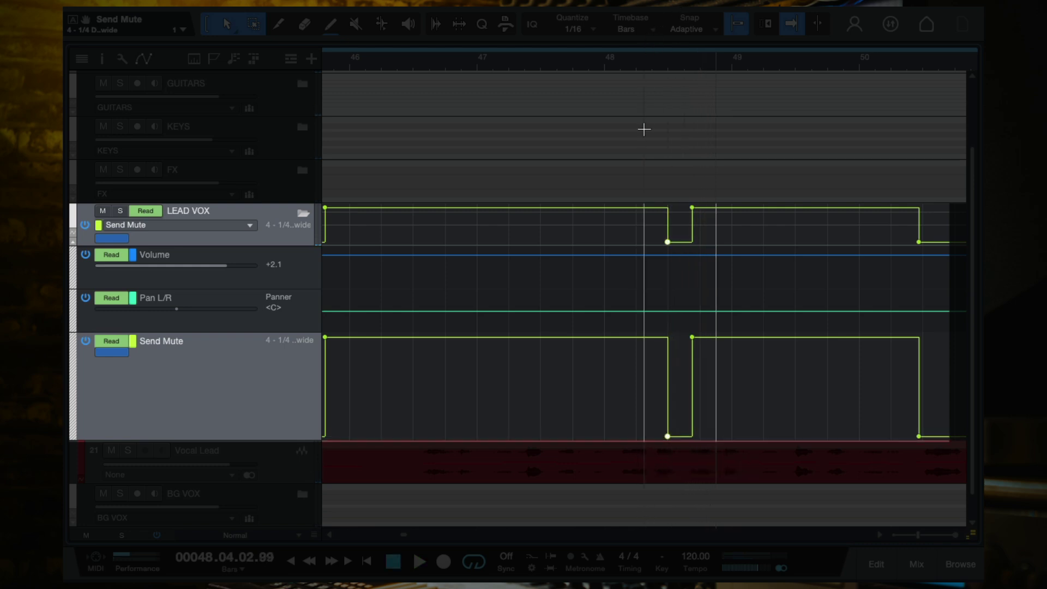
drag(668, 437, 647, 444)
- Play from the start of bar 48 into bar 52 to check the adjusted delay throws
click(605, 66)
key(space)
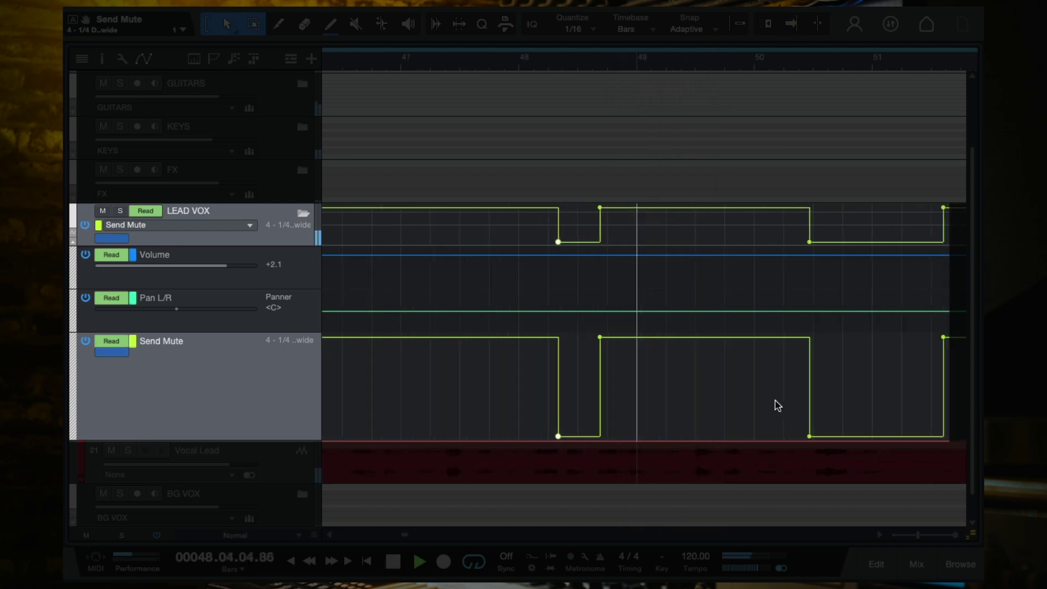
key(w)
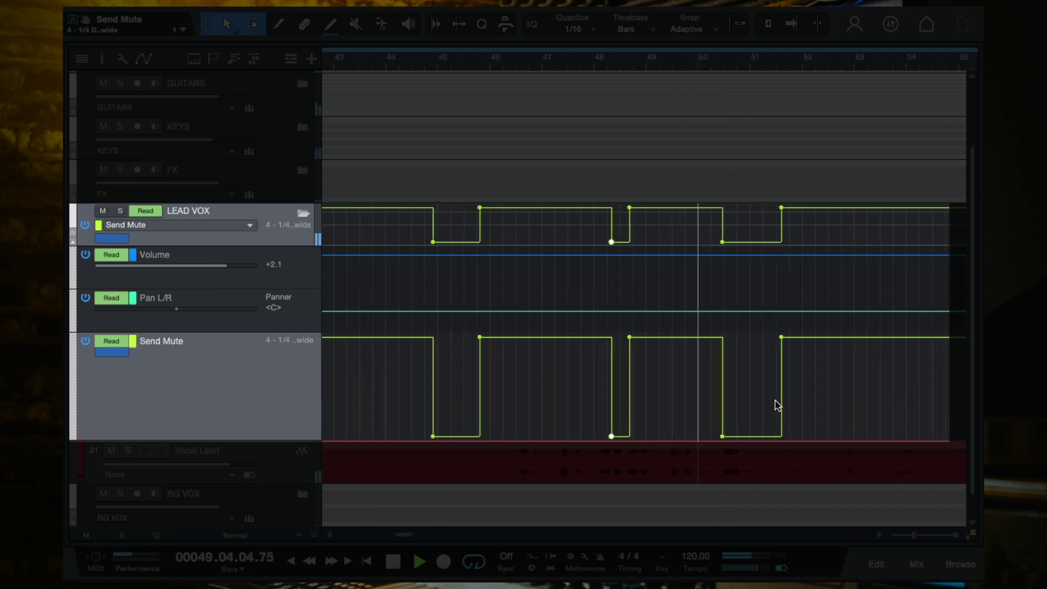
key(w)
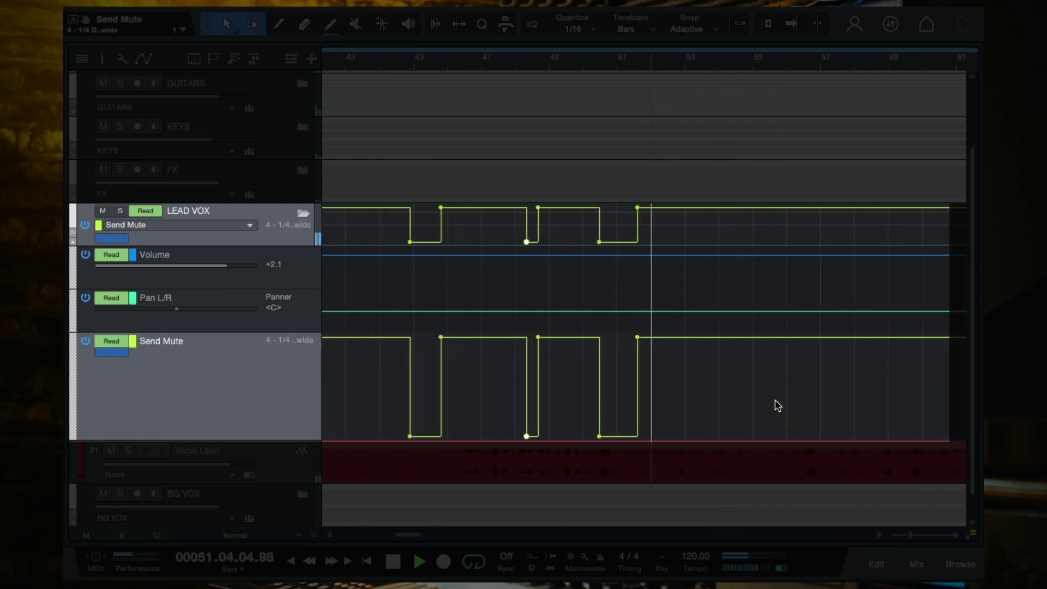
key(w)
key(e)
key(w)
key(f)
key(space)
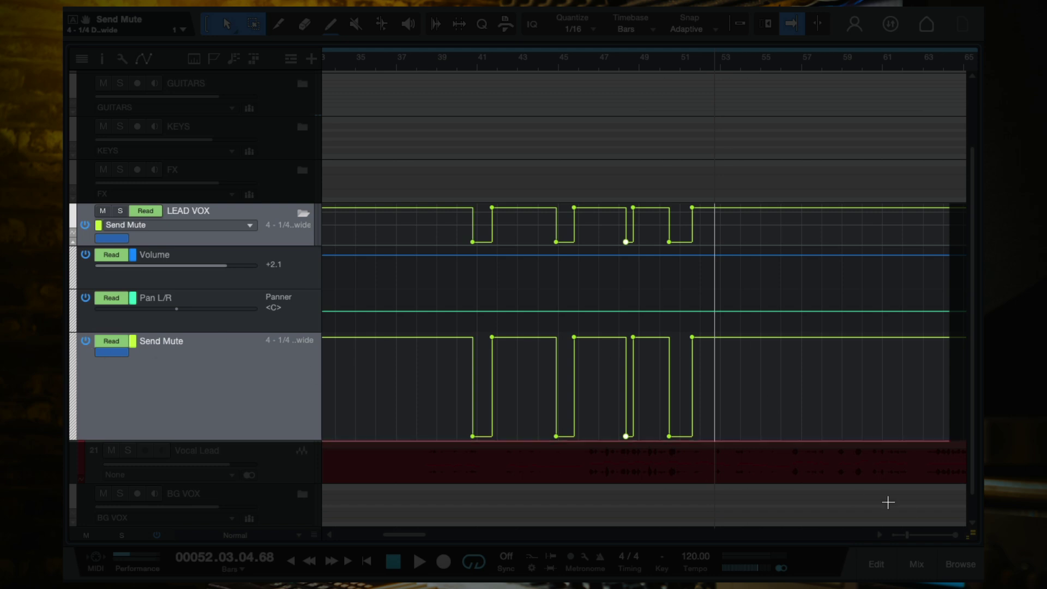
- Try an extra Send Mute point at the unmuted level at about bar 51.9 during playback
scroll(894, 497, up, 2)
drag(593, 340, 579, 437)
scroll(616, 244, up, 4)
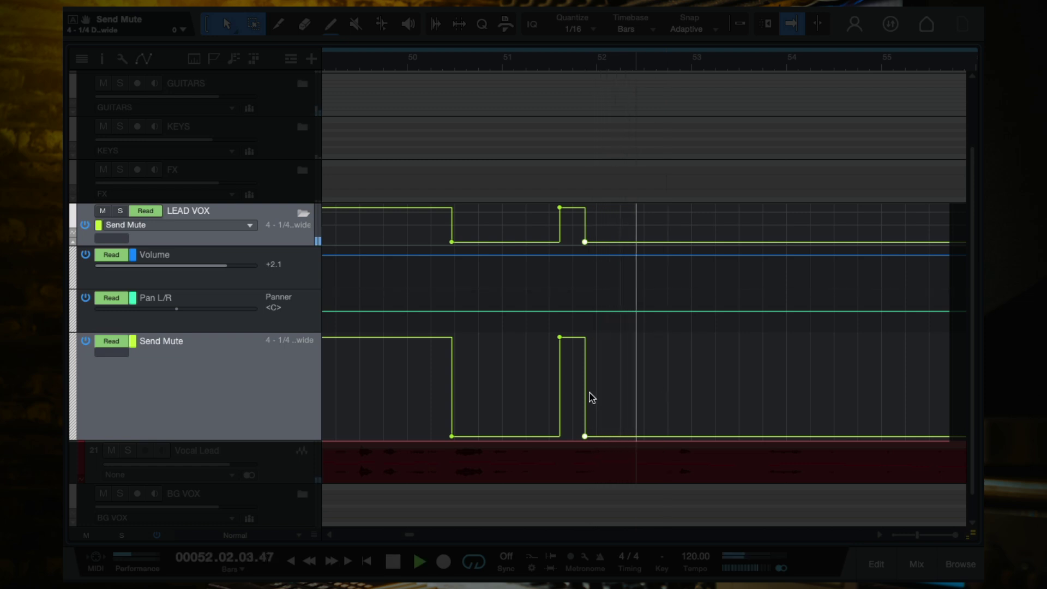
scroll(589, 397, down, 2)
scroll(592, 397, right, 1)
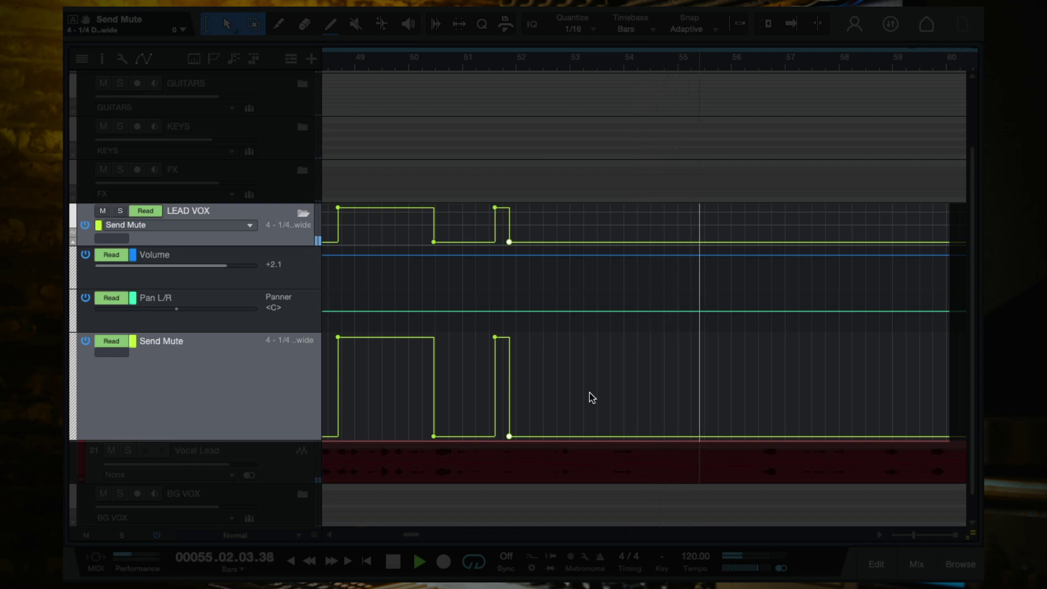
- Stop playback in bar 56 and raise the extra Send Mute point at about bar 51.9 back to the muted level
key(f)
key(space)
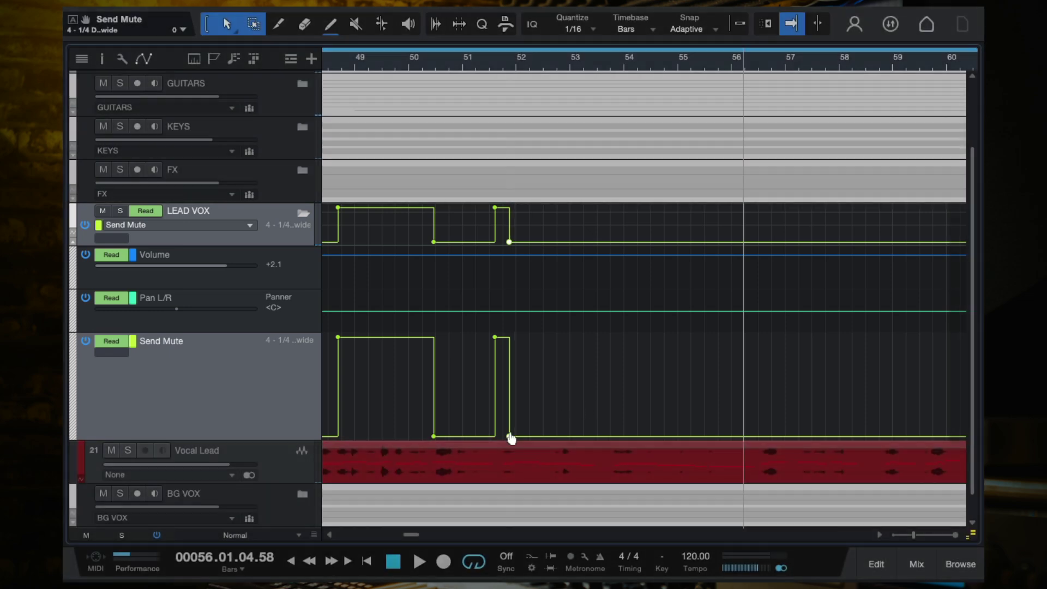
drag(509, 437, 508, 337)
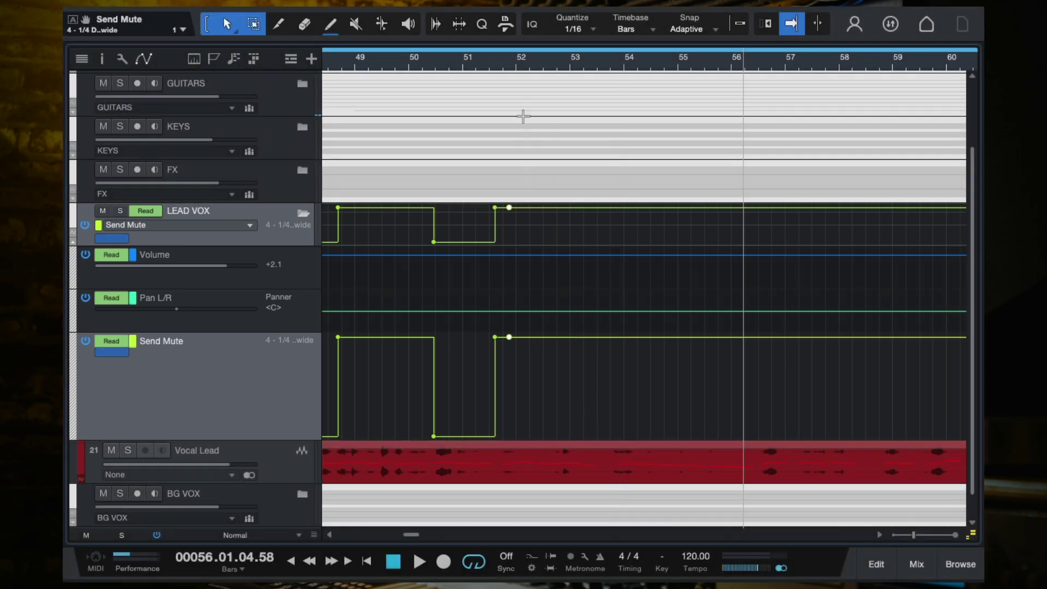
- Audition briefly from the start of bar 52
click(517, 67)
key(w)
key(w)
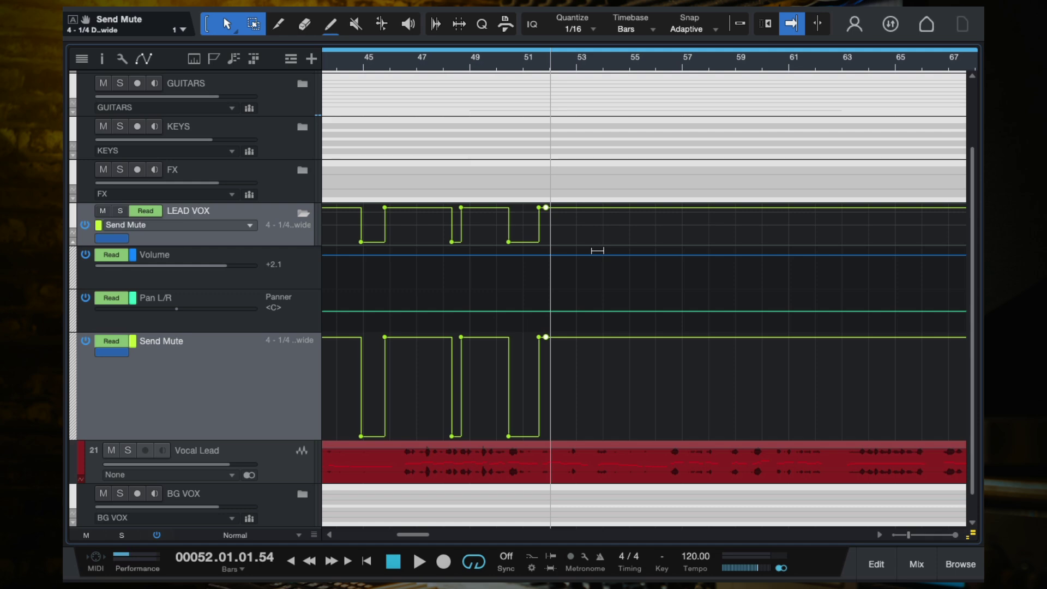
key(space)
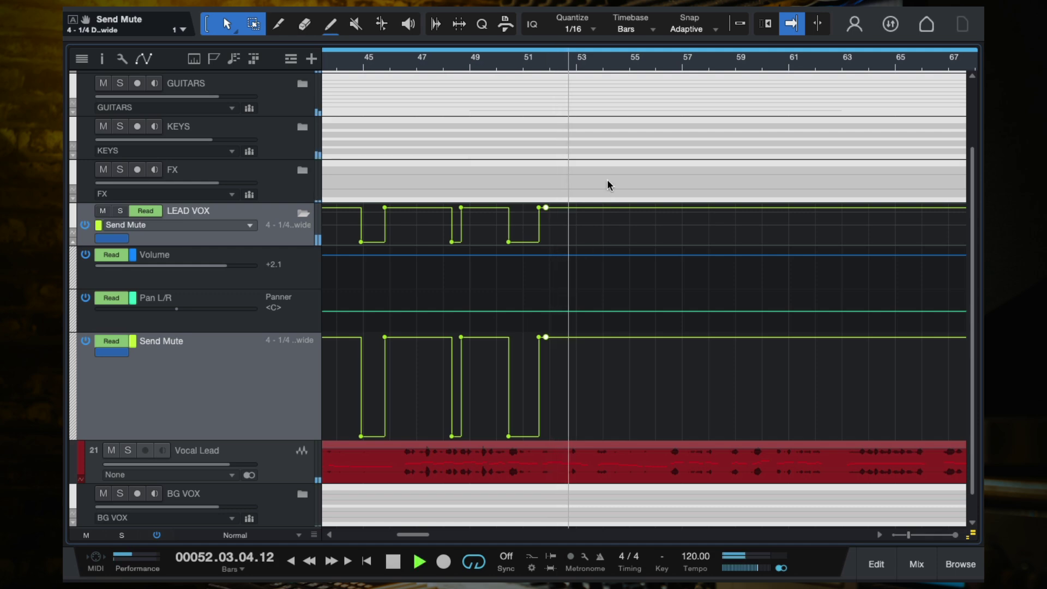
key(space)
- Play from about bar 57, then relocate playback to about bar 53 as a lead-in to the next vocal phrase
key(w)
click(666, 74)
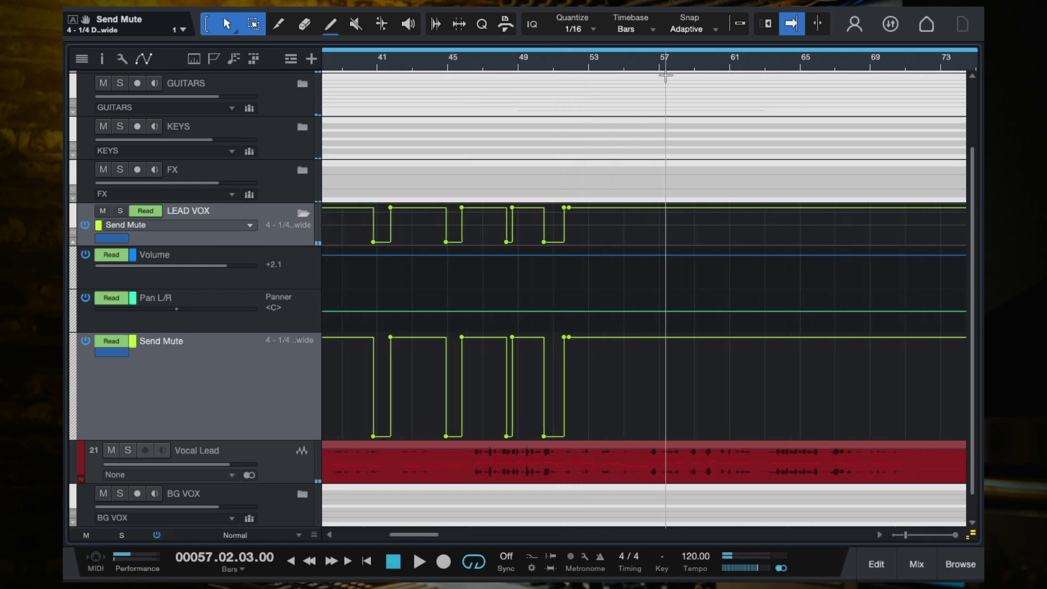
key(space)
key(w)
key(e)
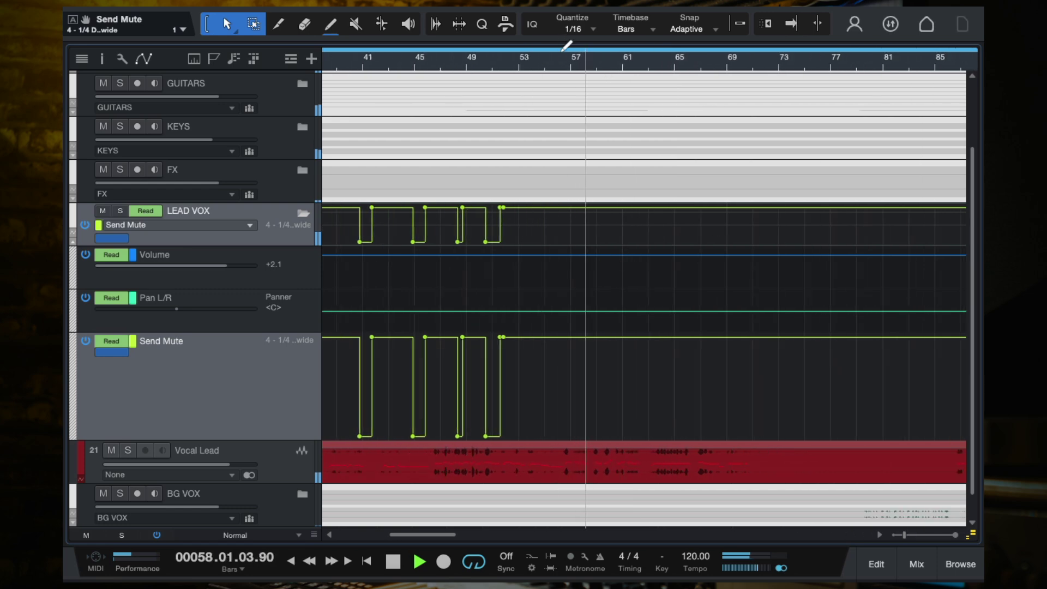
click(565, 283)
key(f)
key(e)
key(w)
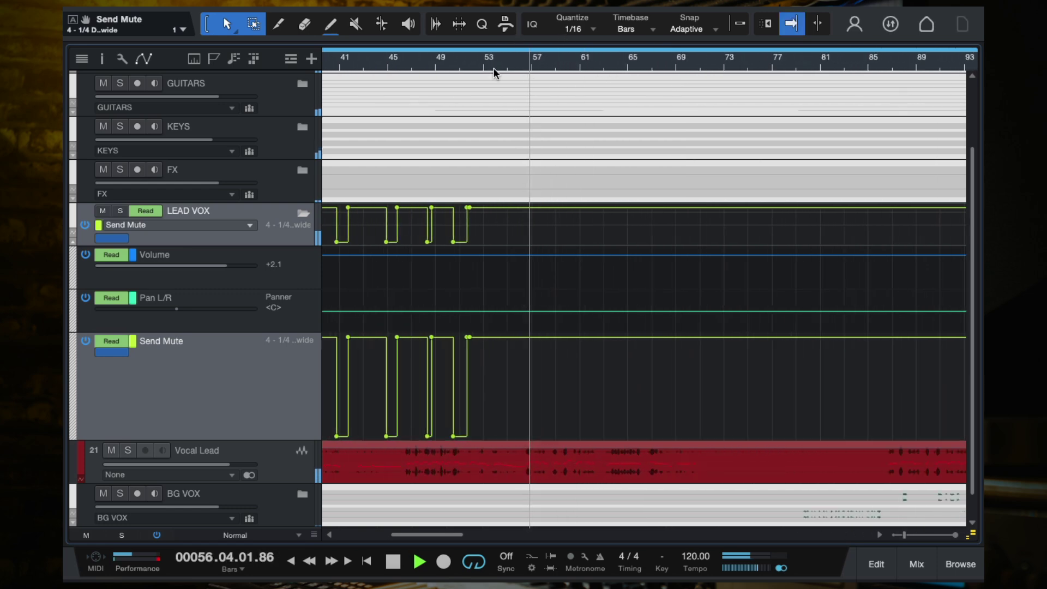
click(493, 68)
key(e)
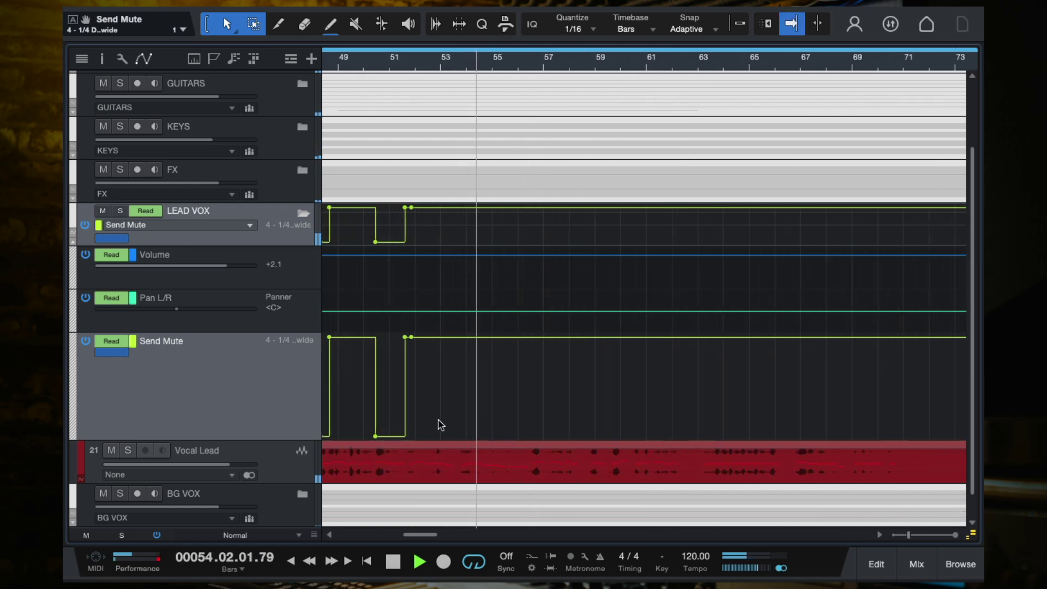
key(e)
- Set the Send Mute lane to Write and unmute the delay send from about bar 55.9 to bar 57.2 during playback
click(111, 341)
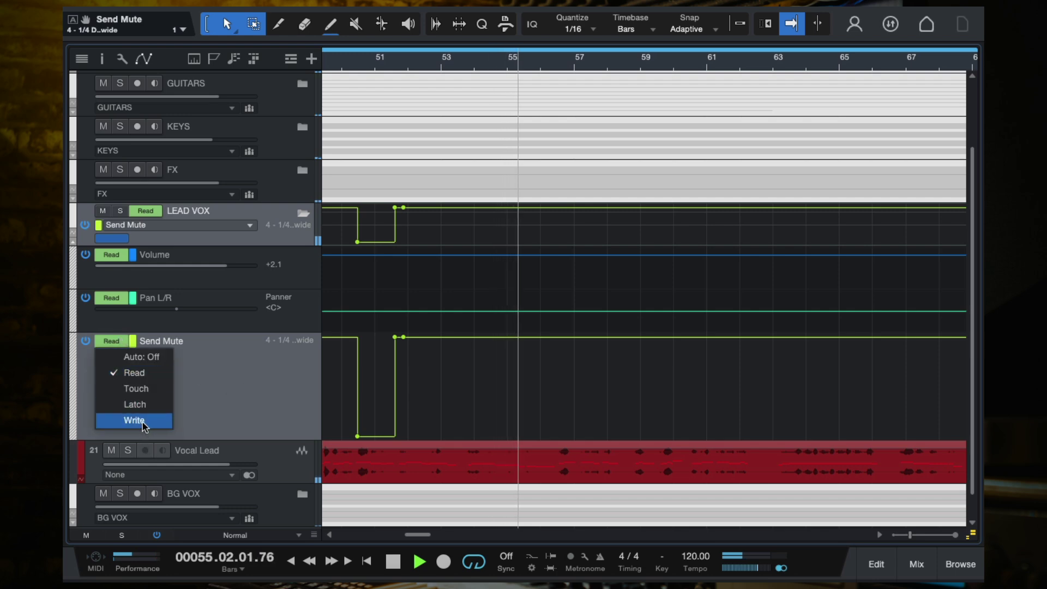
click(144, 420)
click(113, 352)
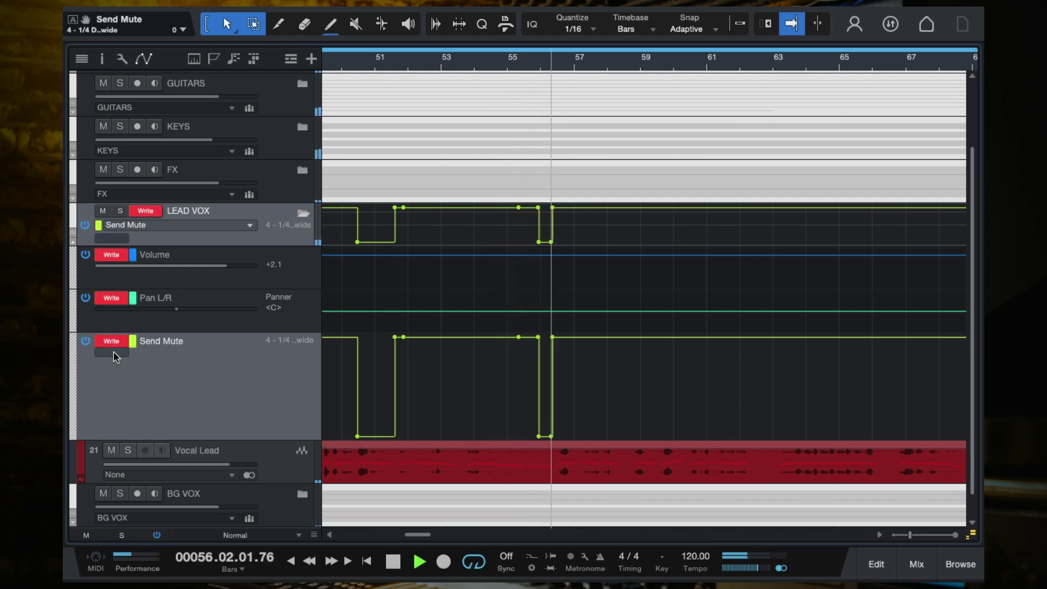
click(113, 353)
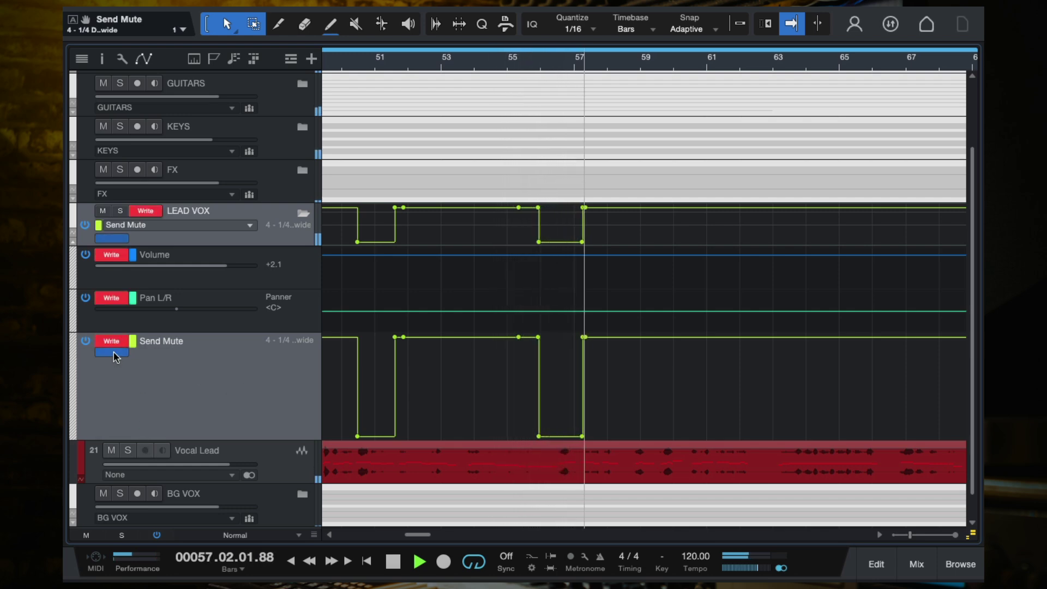
- Write three short Send Mute unmutes at about bars 57.7 to 58.4, 58.7 to 59.4 and 59.6 to 60.4
click(114, 353)
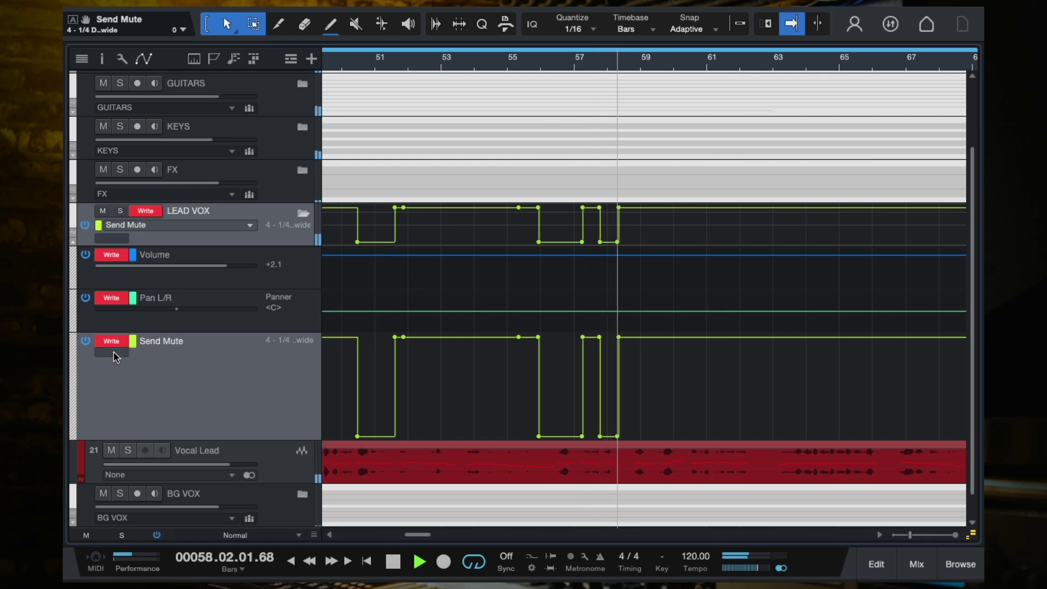
click(113, 353)
click(113, 353)
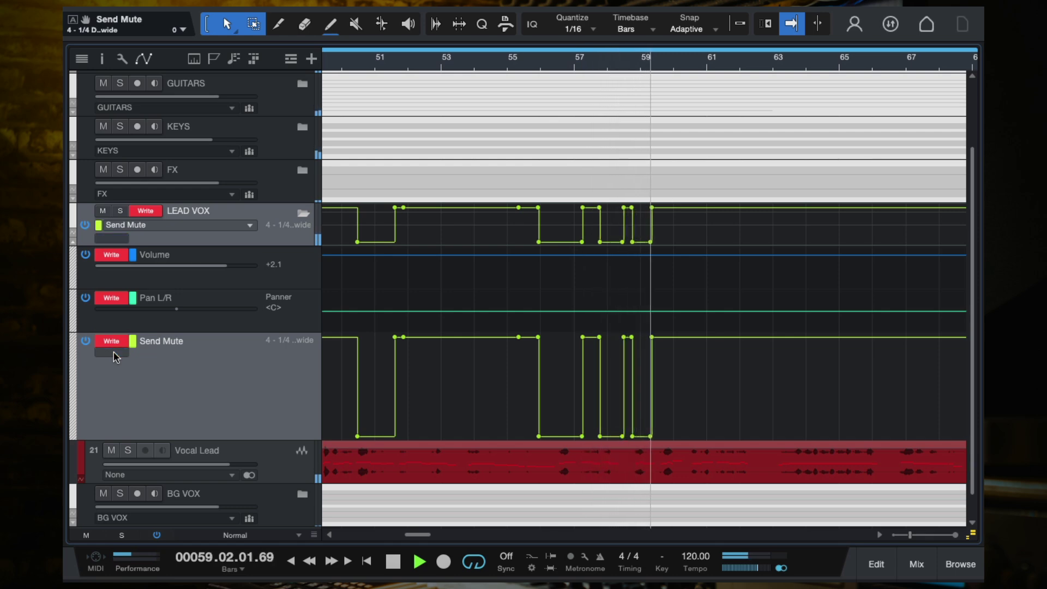
click(113, 353)
click(113, 352)
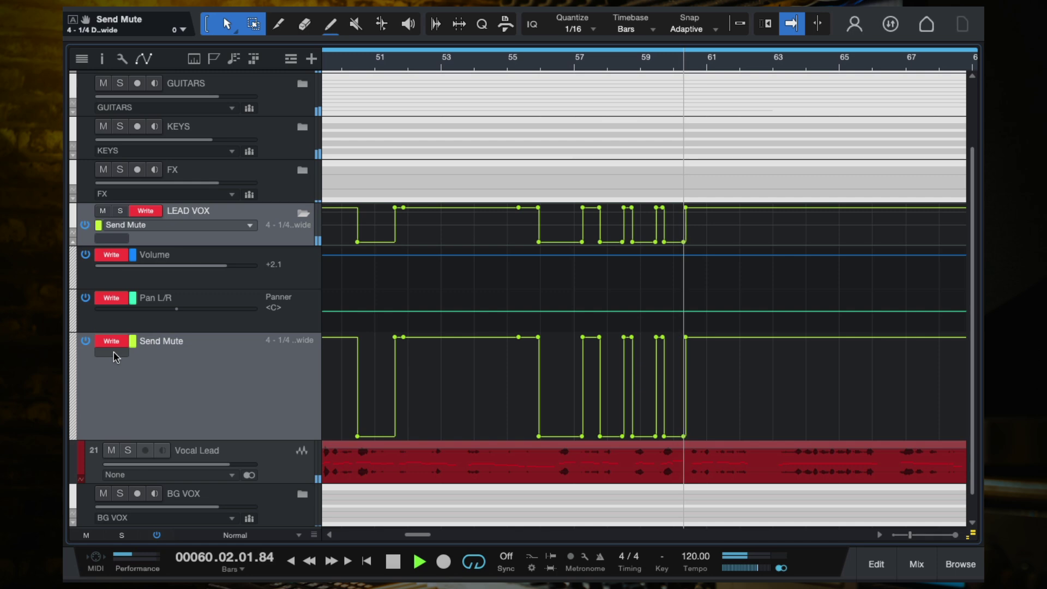
click(113, 353)
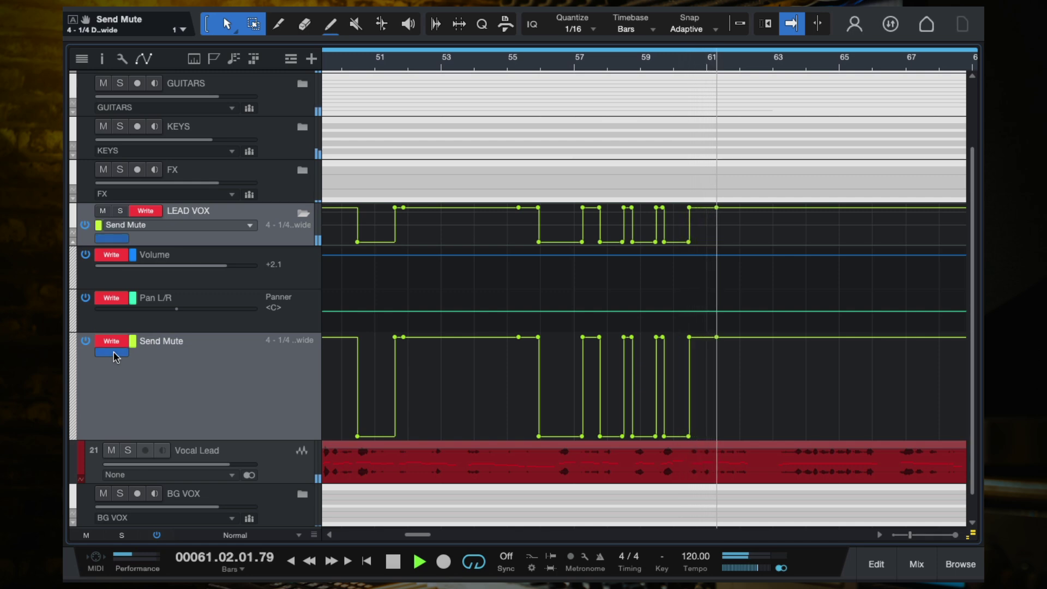
- Write three more Send Mute unmutes at about bars 61.8 to 63.1, 65.8 to 66.7 and 67.9 to 68.6, and stop playback
click(114, 353)
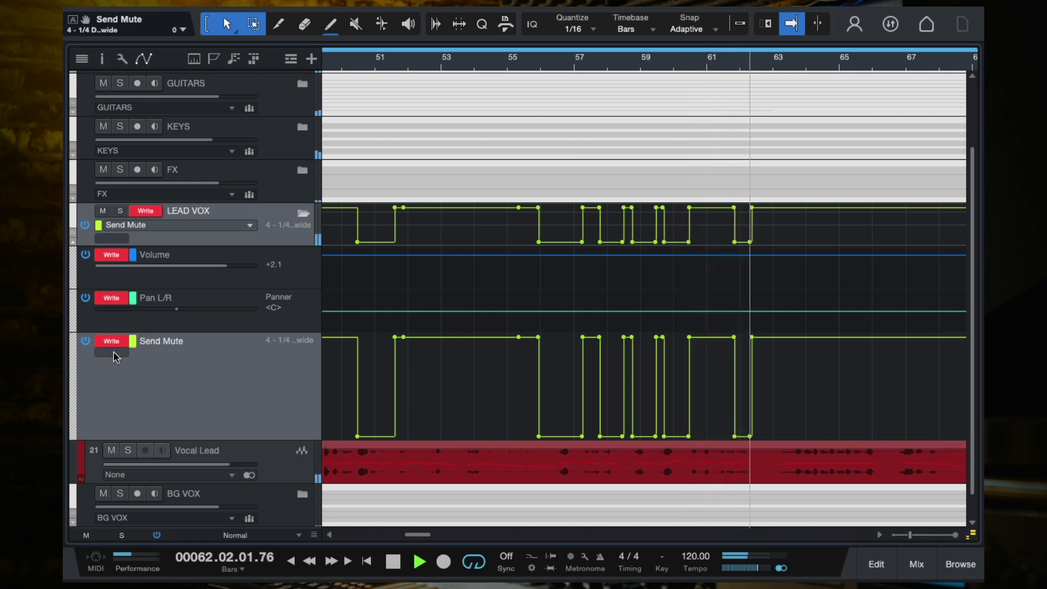
click(113, 353)
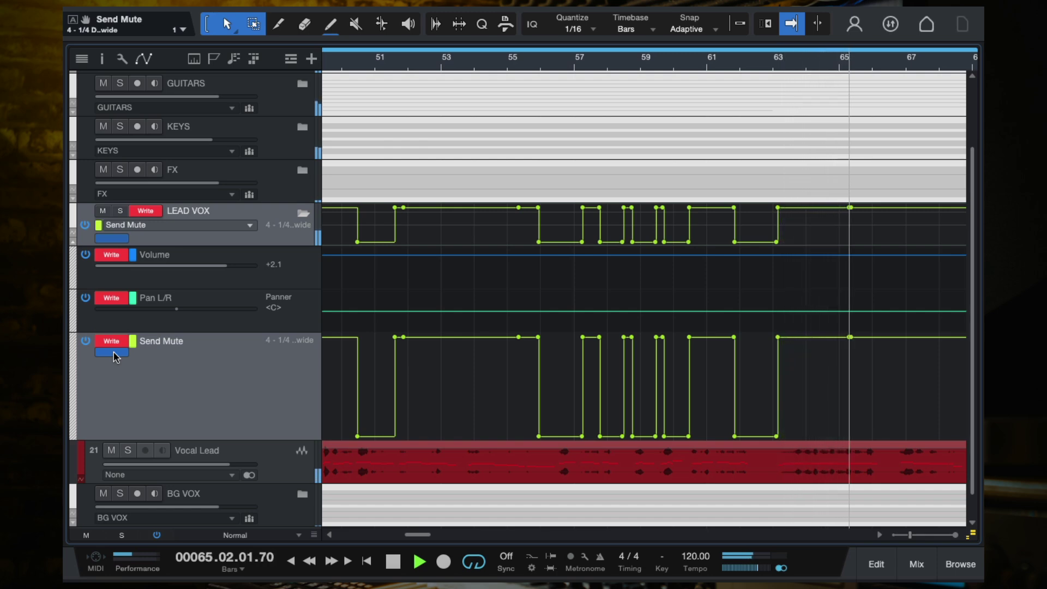
click(114, 353)
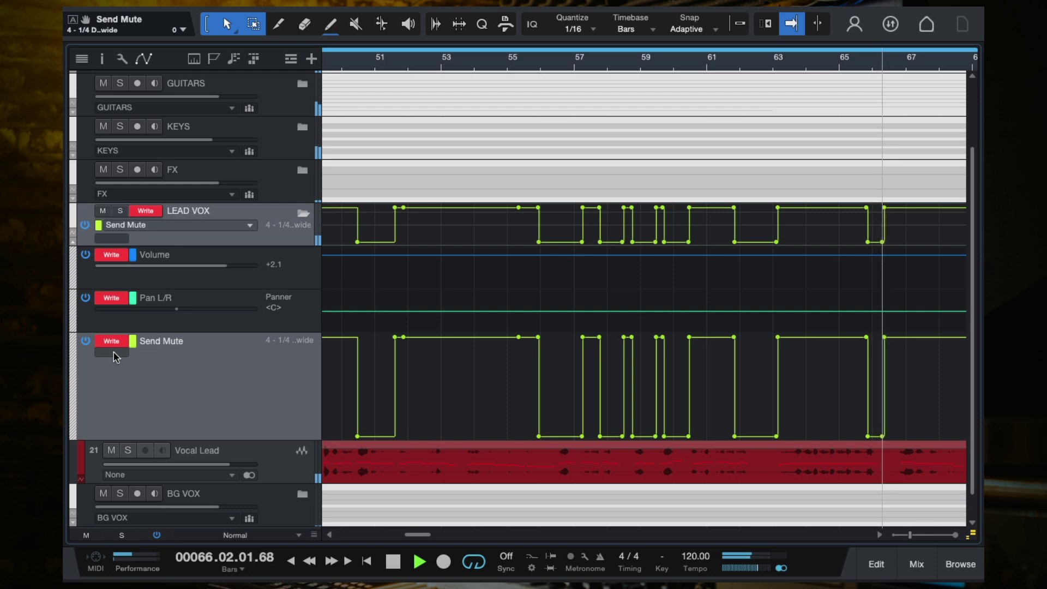
click(114, 354)
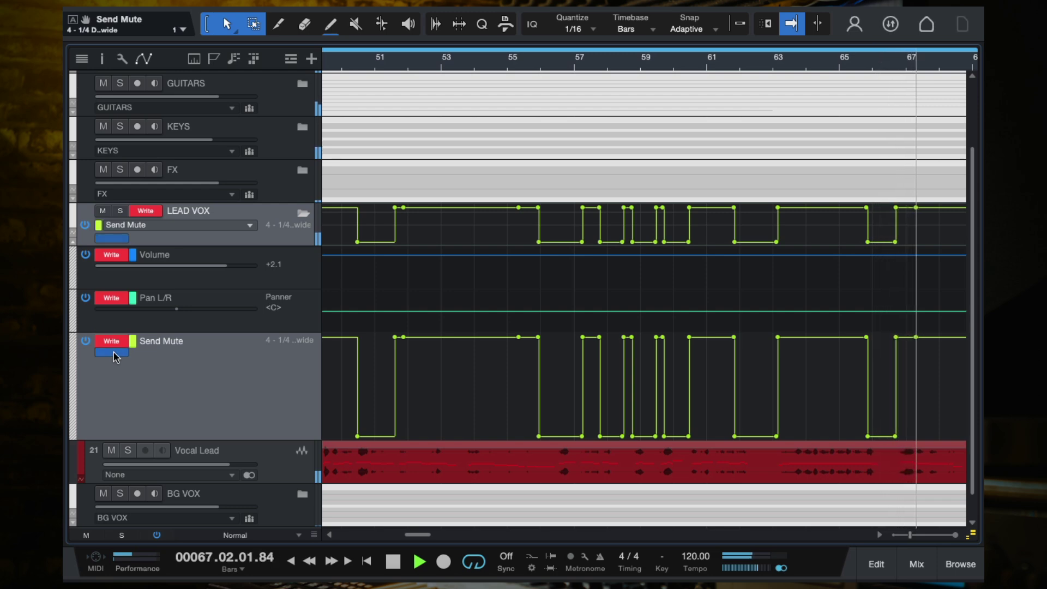
click(114, 354)
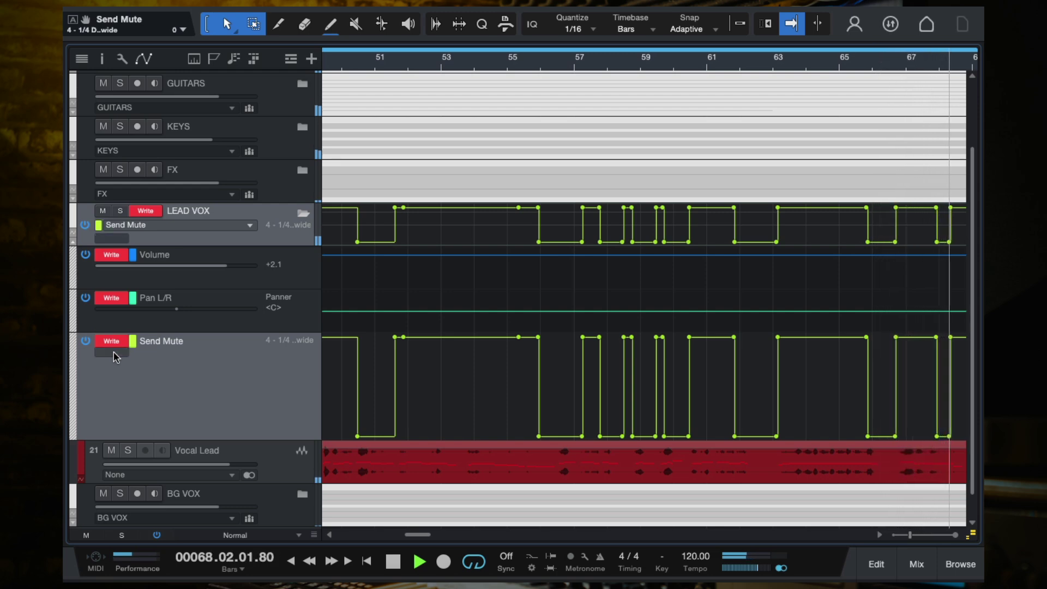
click(114, 354)
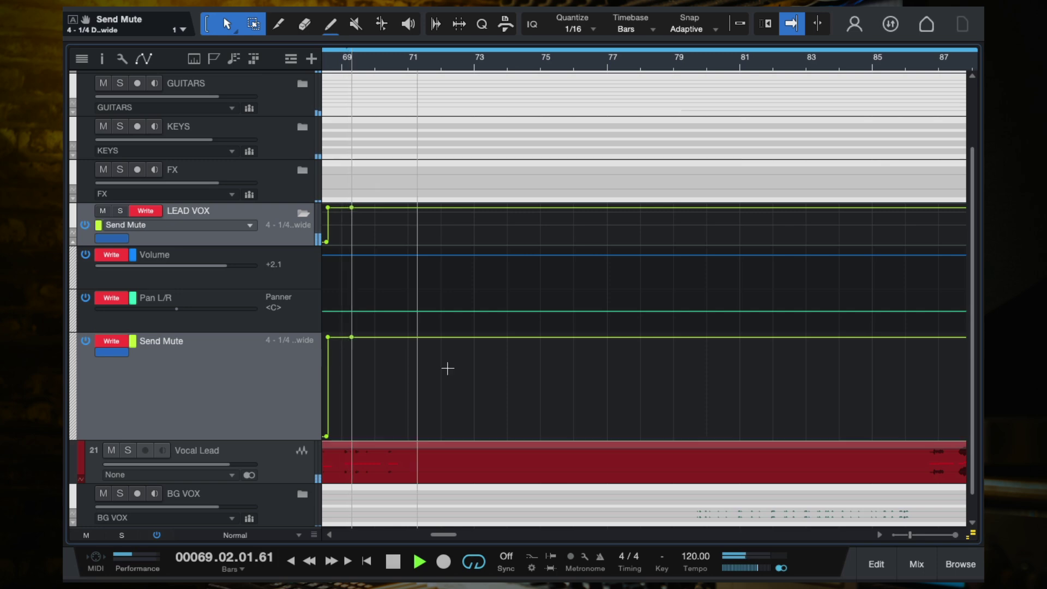
key(space)
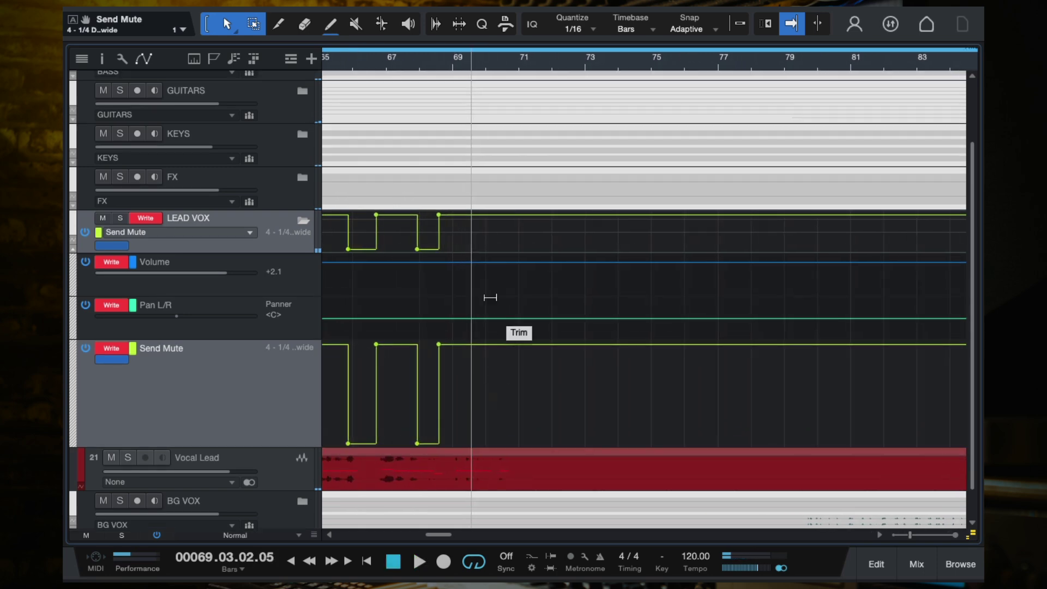
- Set the Send Mute lane to Read and audition the last delay throw from bar 67 to bar 69
drag(405, 62, 410, 60)
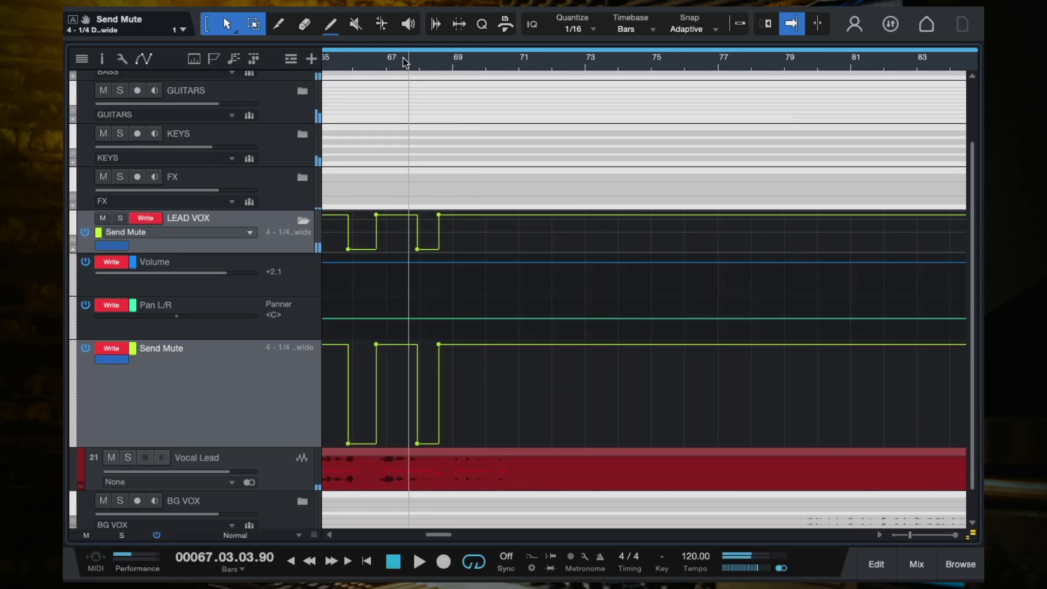
click(110, 349)
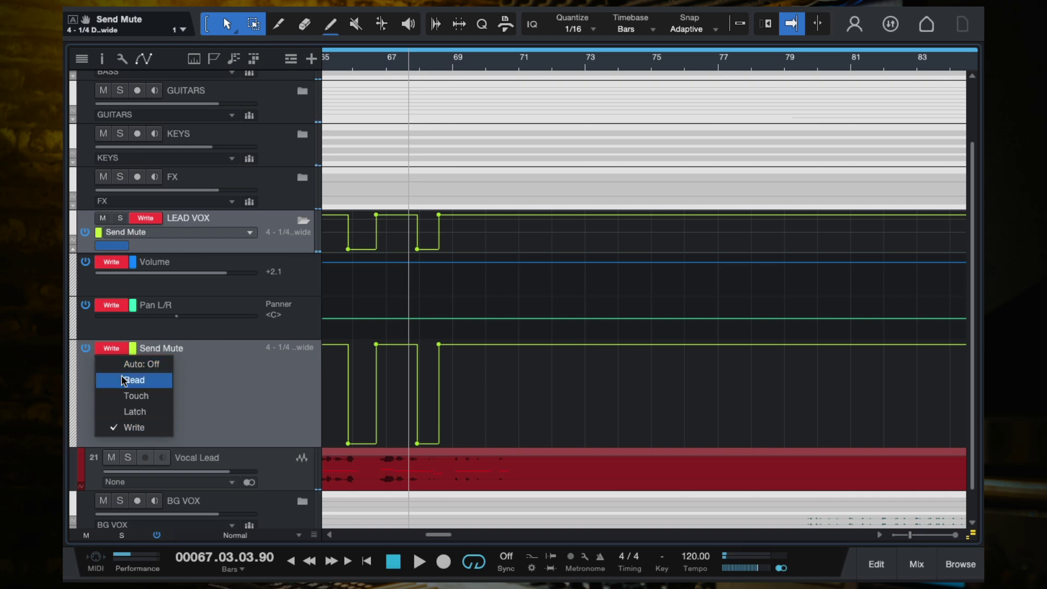
click(124, 380)
key(space)
key(e)
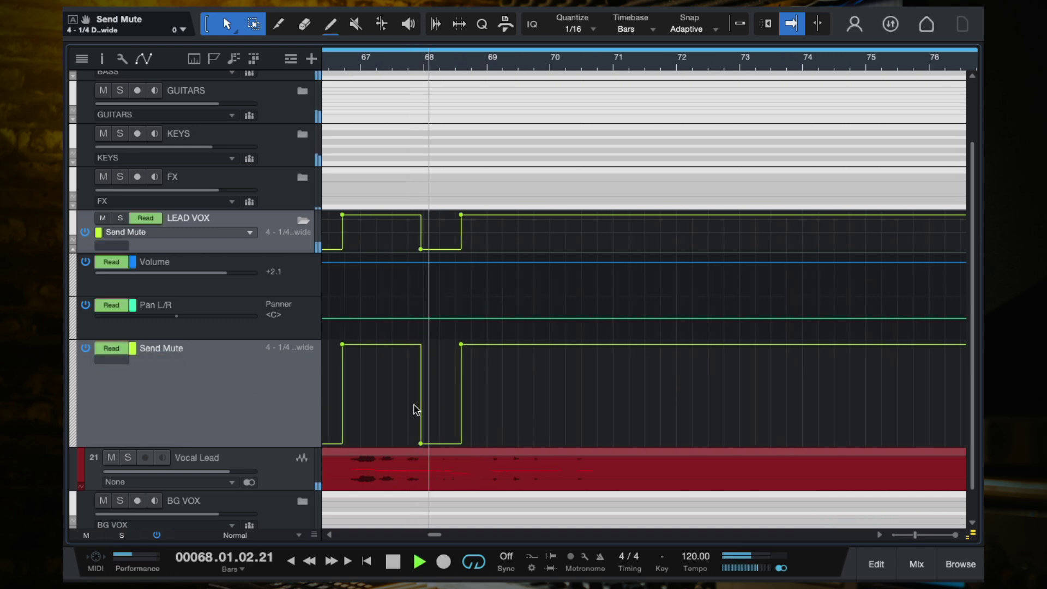
key(space)
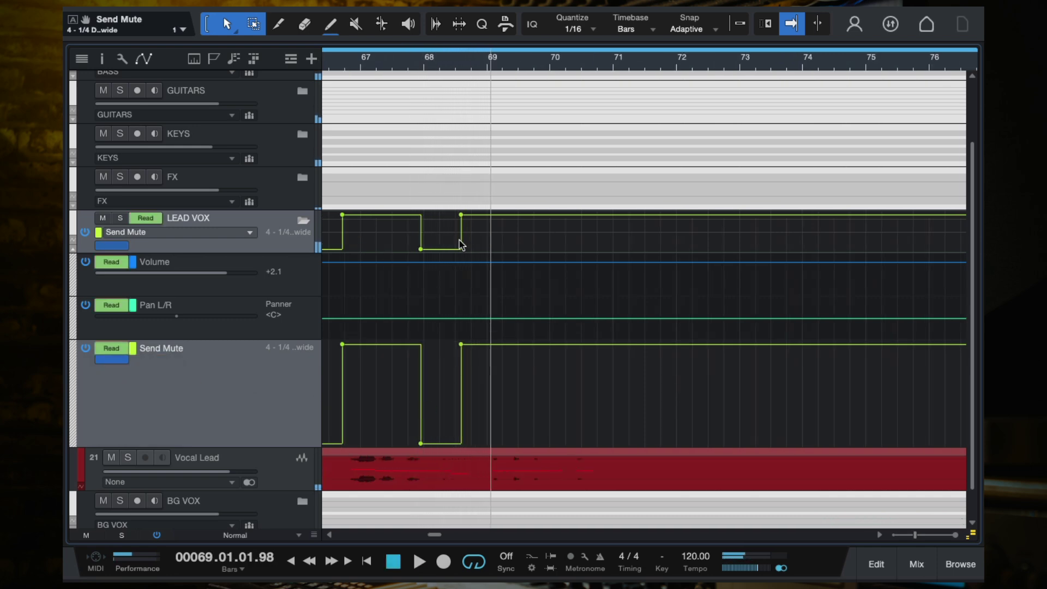
- Raise the last throw's unmute point near bar 68 to the muted level and replay from just before bar 68
drag(423, 444, 437, 344)
click(417, 61)
key(space)
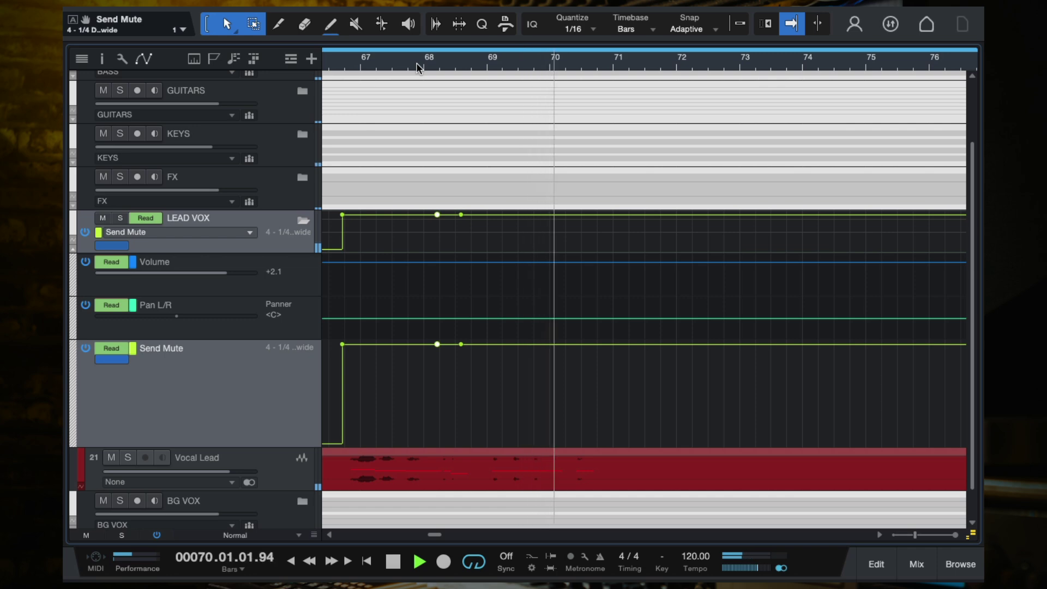
- Relocate playback to about bar 84, ahead of the next vocal section, and set the Send Mute lane to Write
key(w)
key(w)
key(w)
key(w)
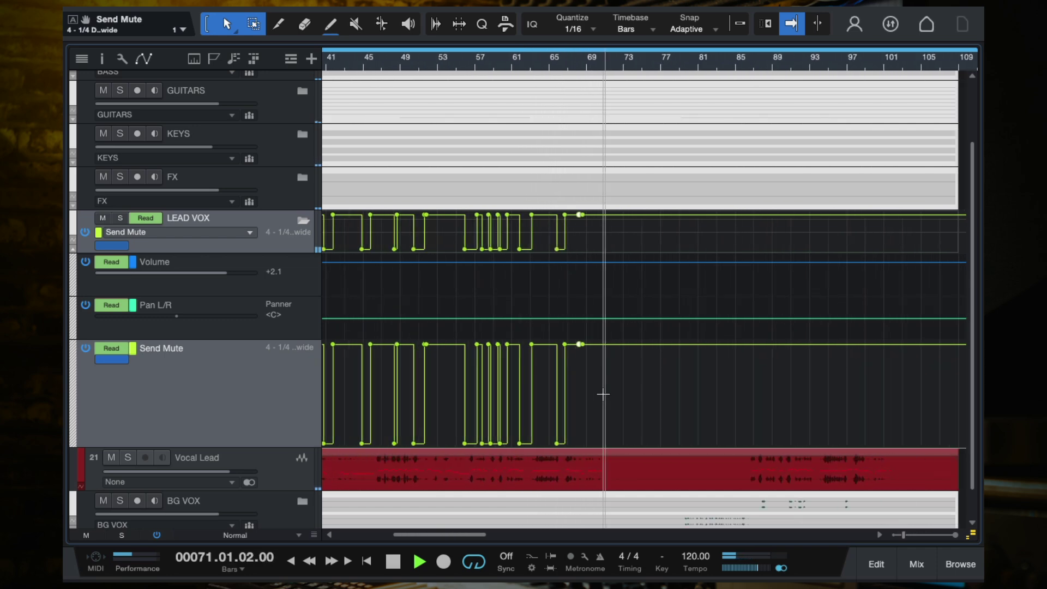
key(w)
key(w)
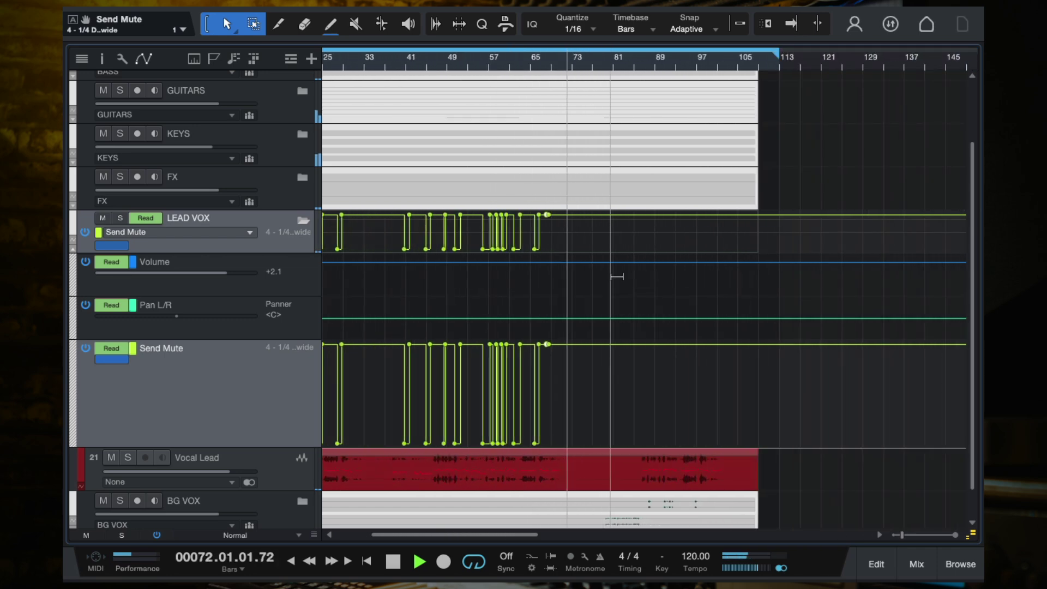
key(f)
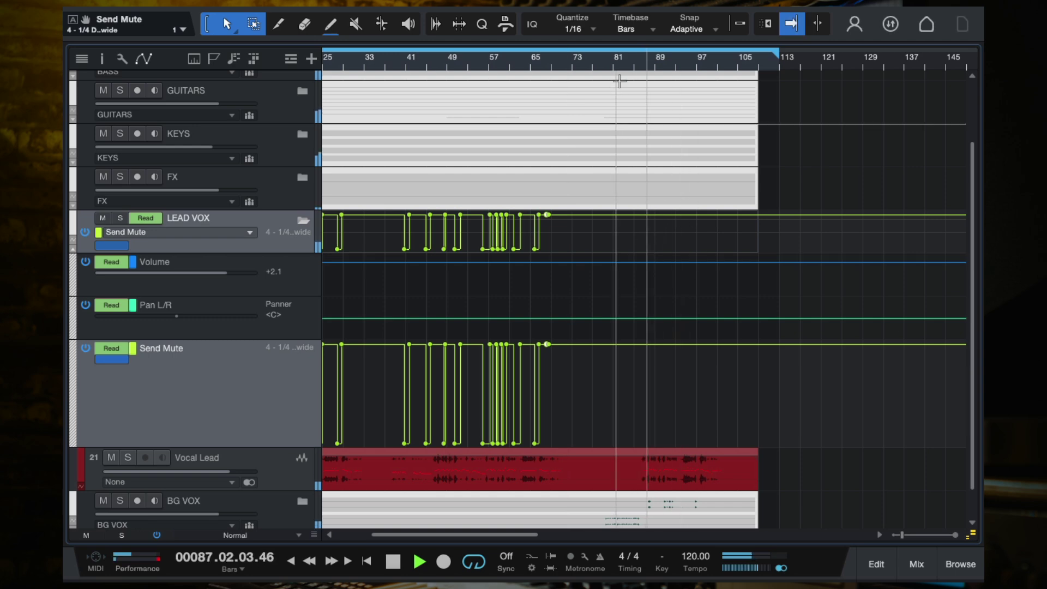
click(630, 63)
click(111, 348)
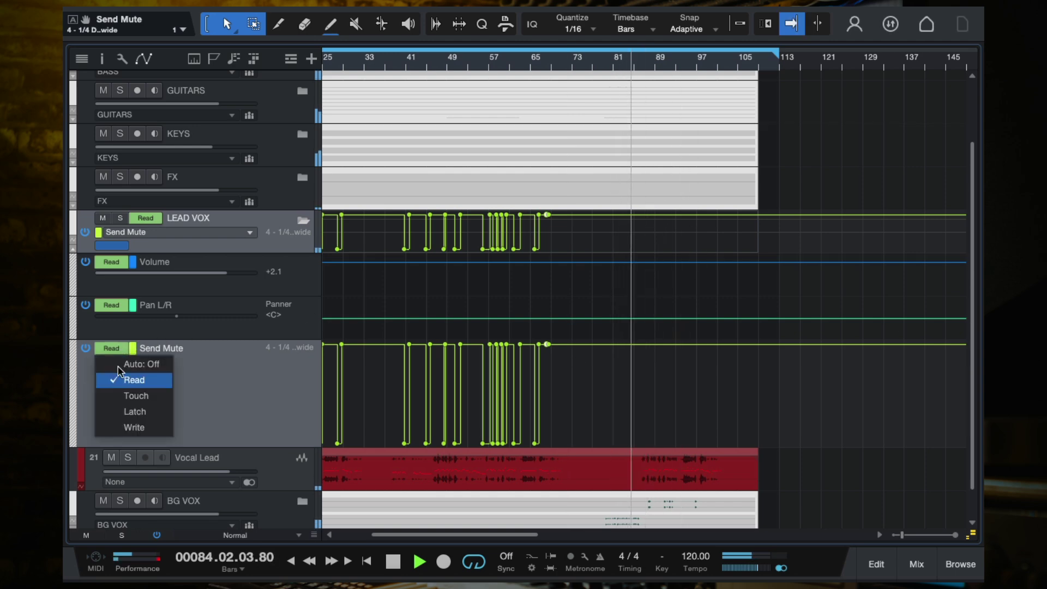
click(118, 427)
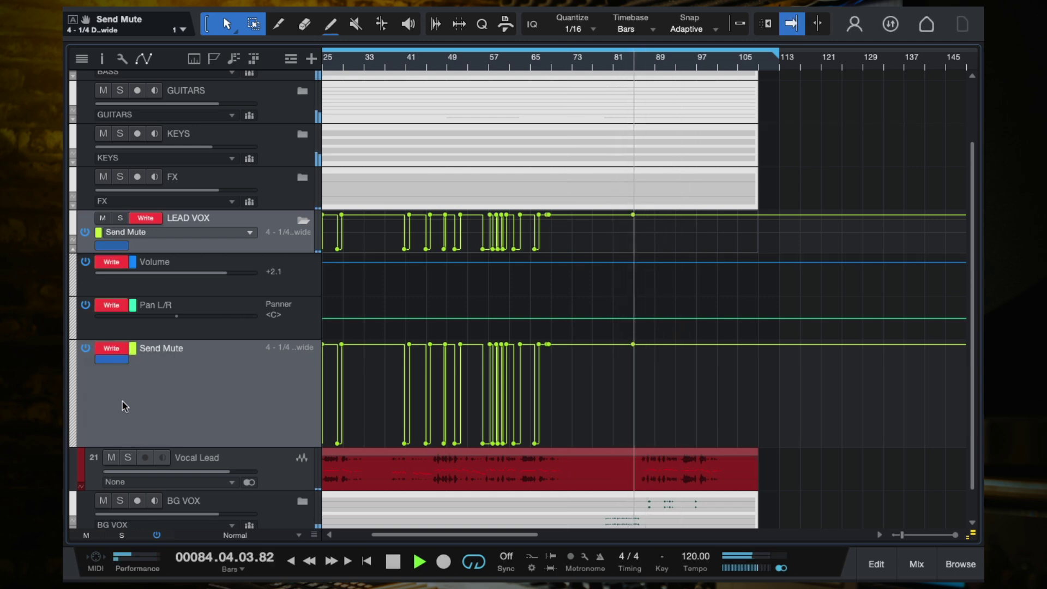
- Write one long Send Mute unmute from about bar 86.6 to bar 99, and stop playback in bar 102
click(112, 360)
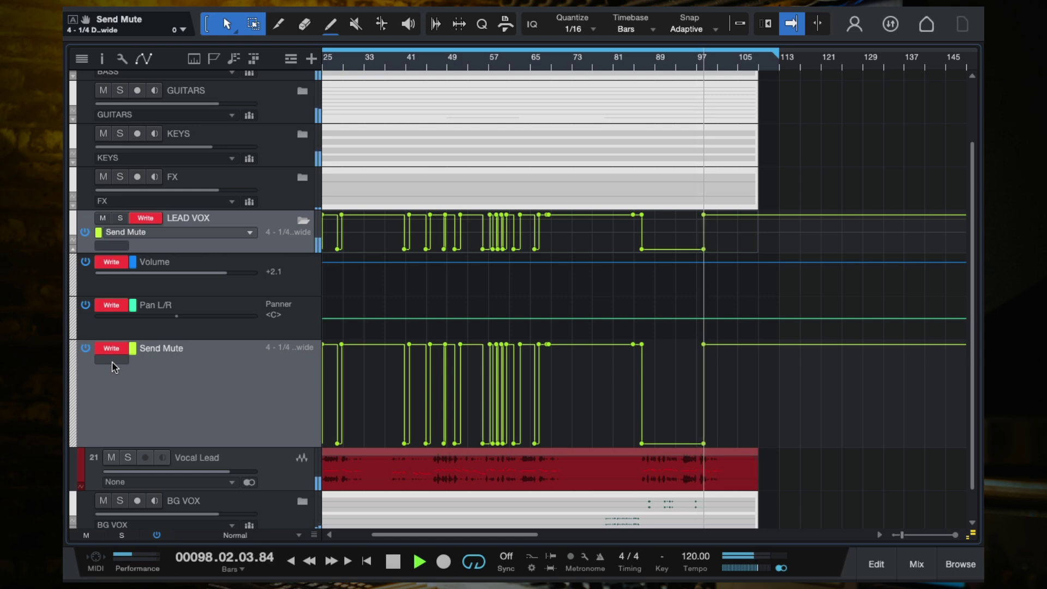
click(112, 360)
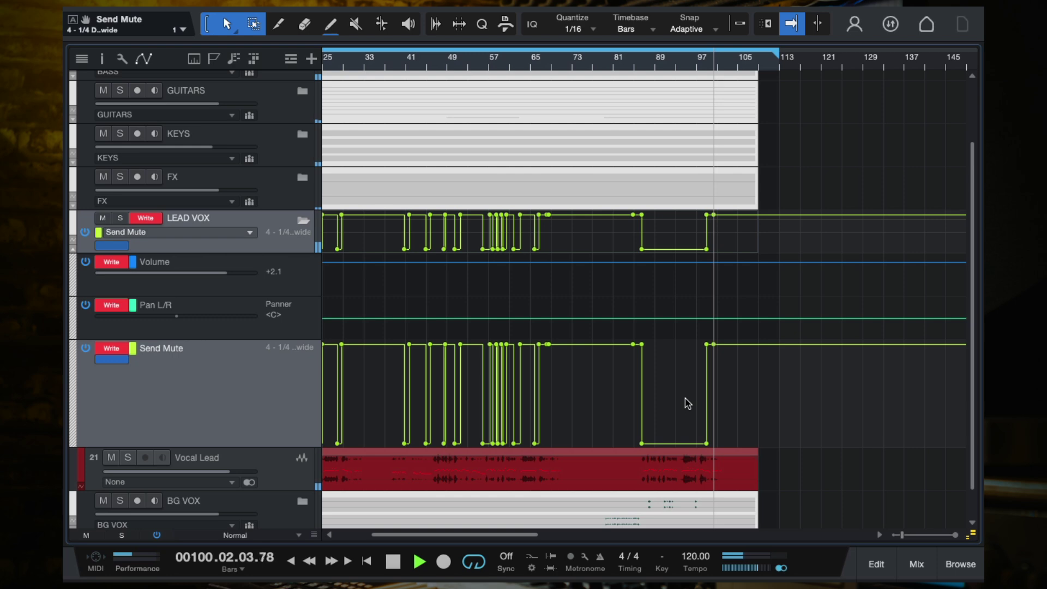
key(f)
scroll(688, 403, down, 2)
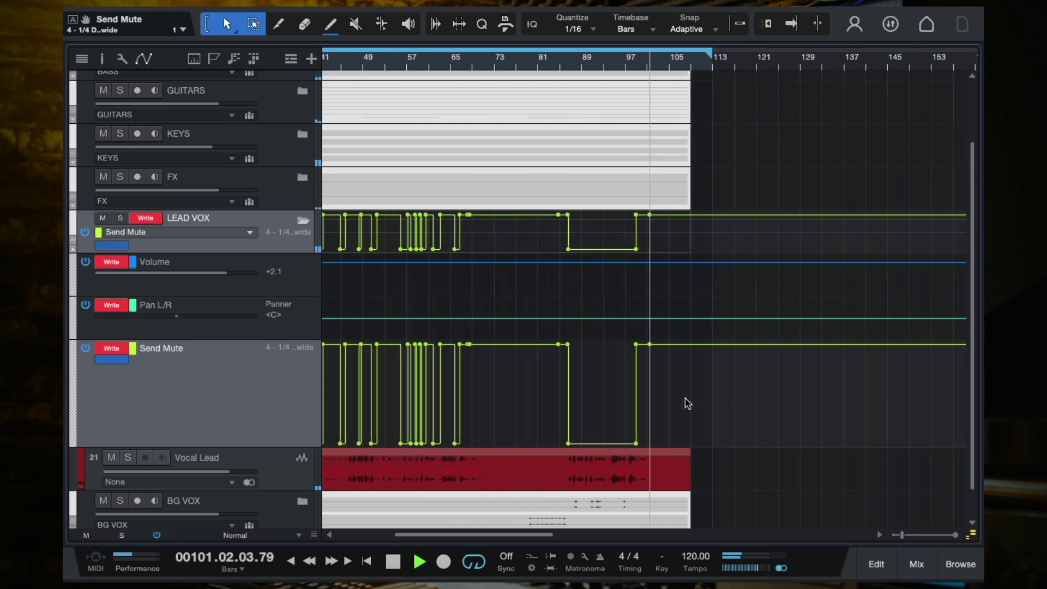
key(space)
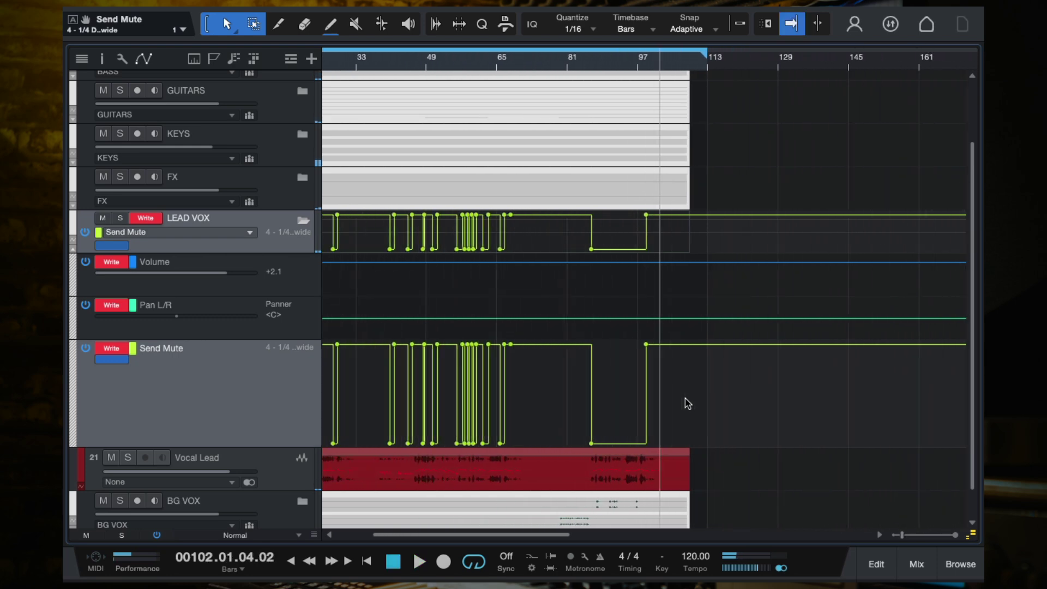
- Save the song and set the LEAD VOX Send Mute automation lane to Read
key(ctrl+s)
click(120, 348)
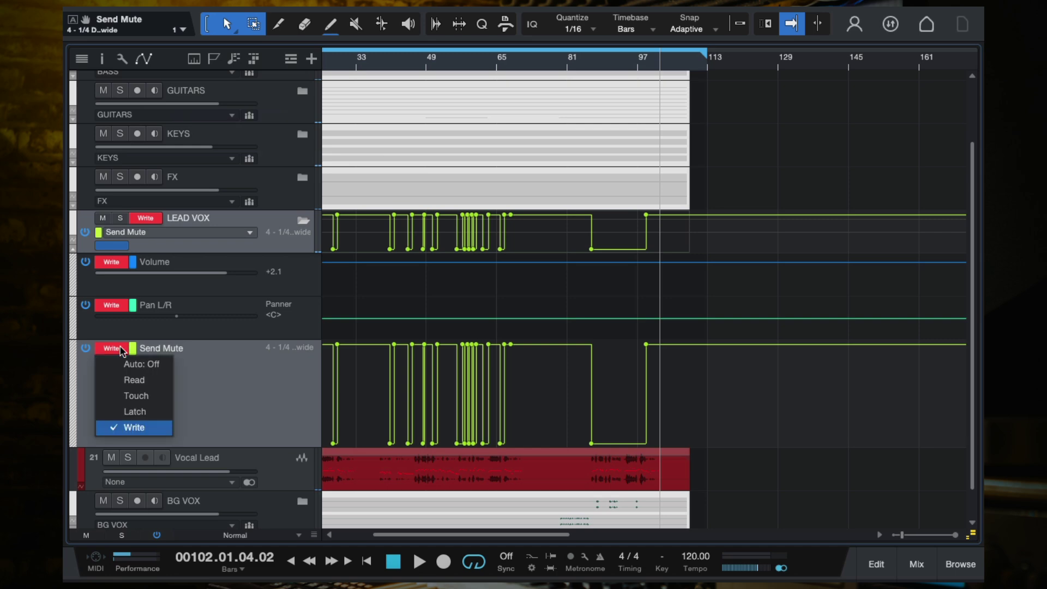
click(141, 378)
- Review the written Send Mute throws, from the start of the long unmute near bar 86 back across the whole song
scroll(665, 388, up, 3)
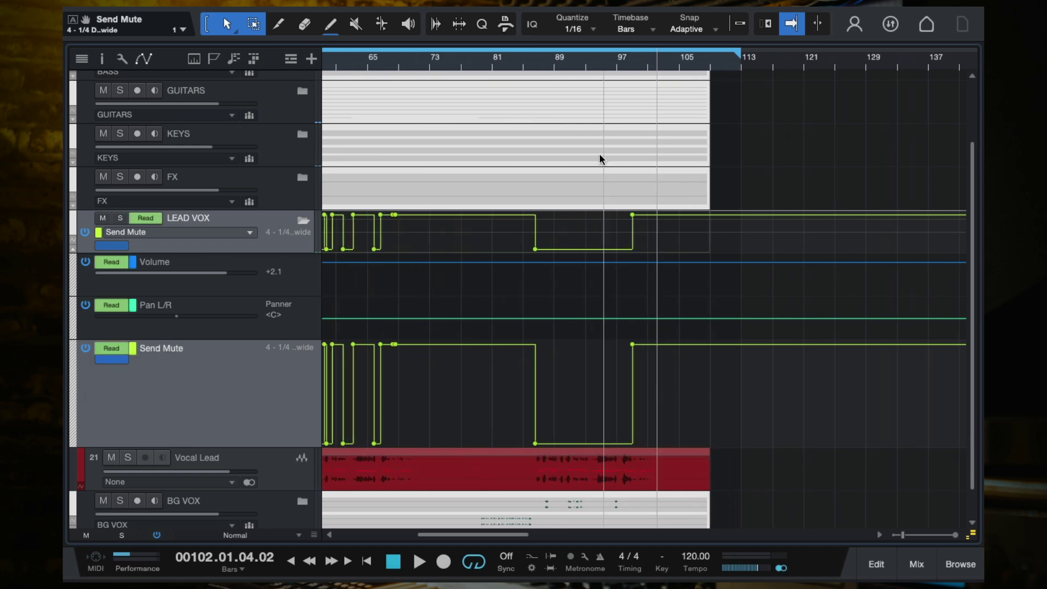
click(535, 61)
scroll(586, 307, up, 3)
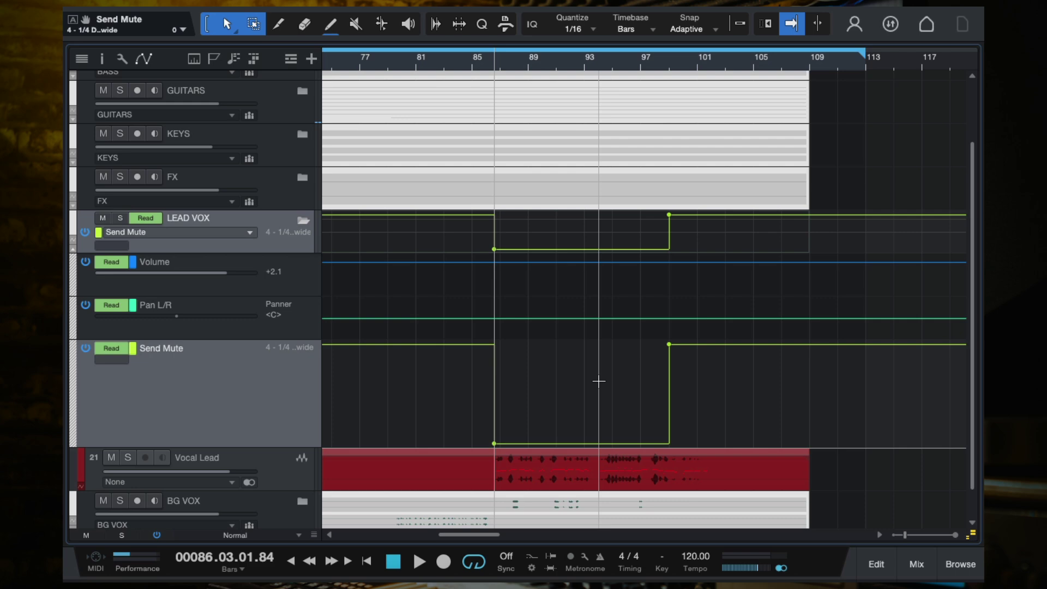
scroll(541, 311, down, 2)
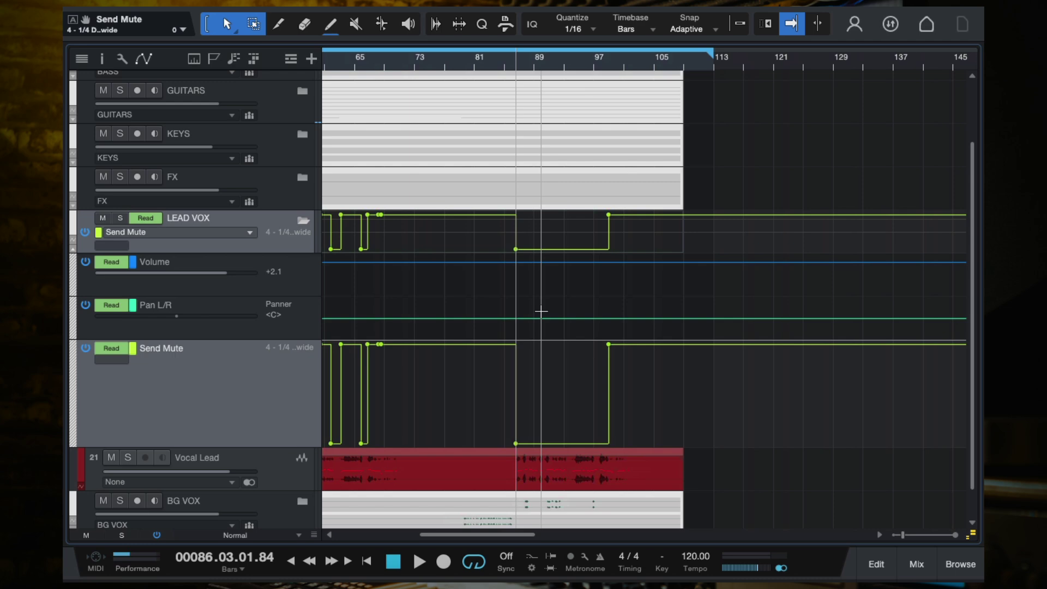
scroll(541, 311, down, 3)
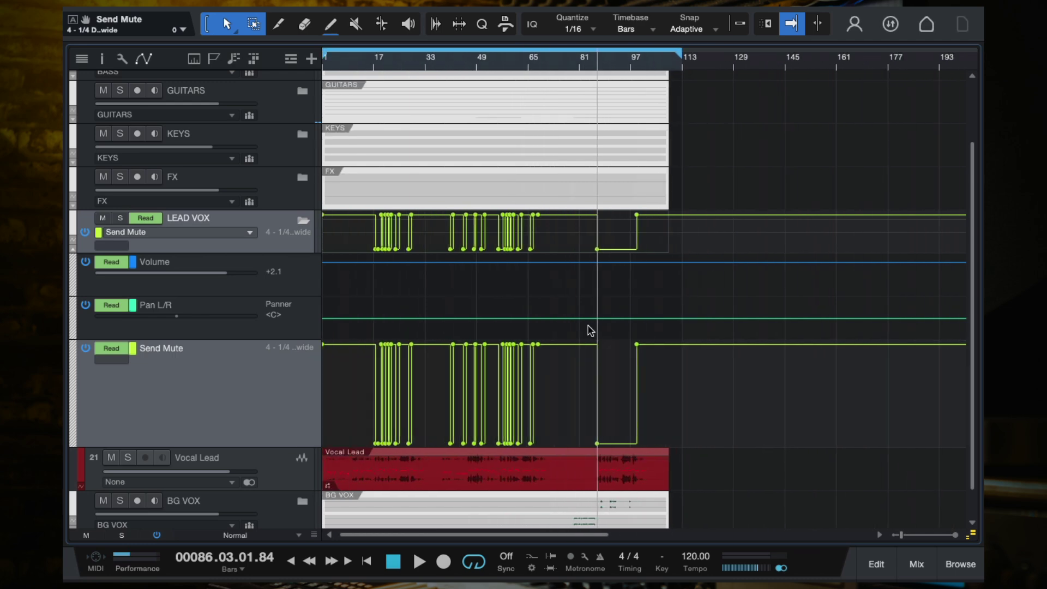
- Move the playback position to about bar 12, and collapse the LEAD VOX folder and its automation lanes
click(360, 60)
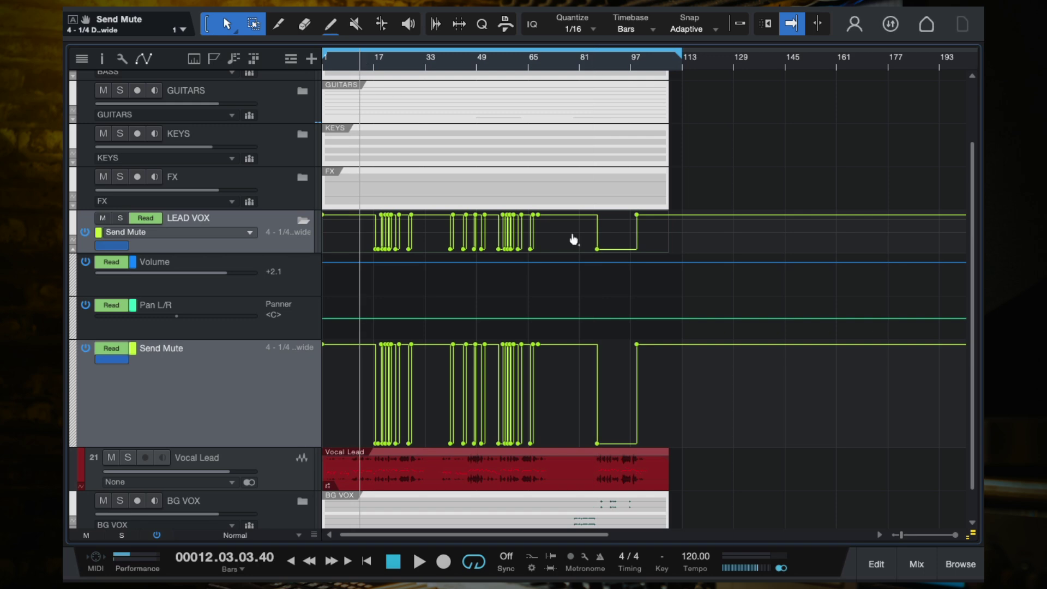
key(e)
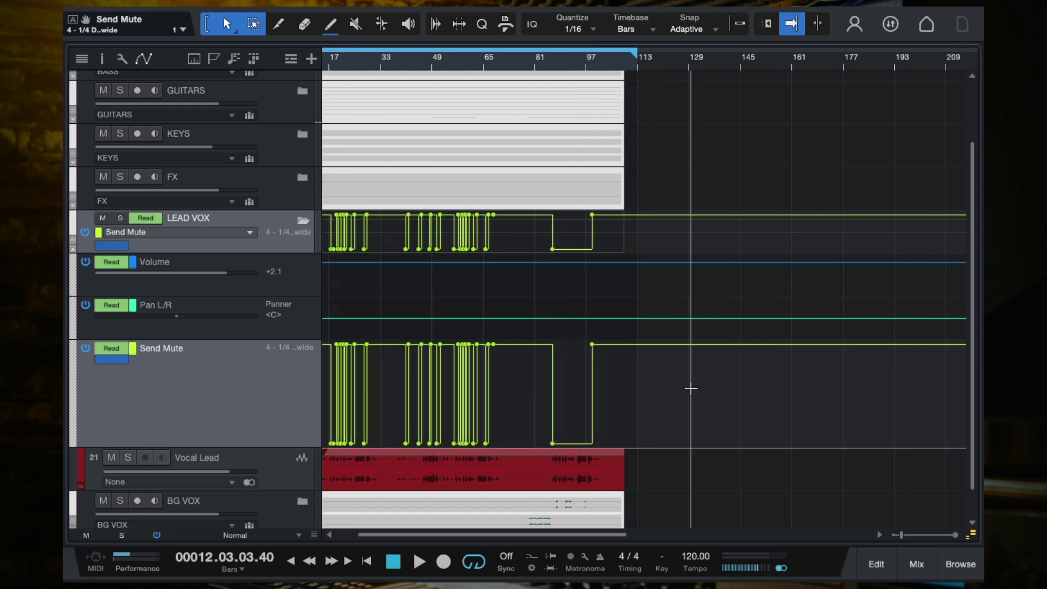
key(w)
click(302, 297)
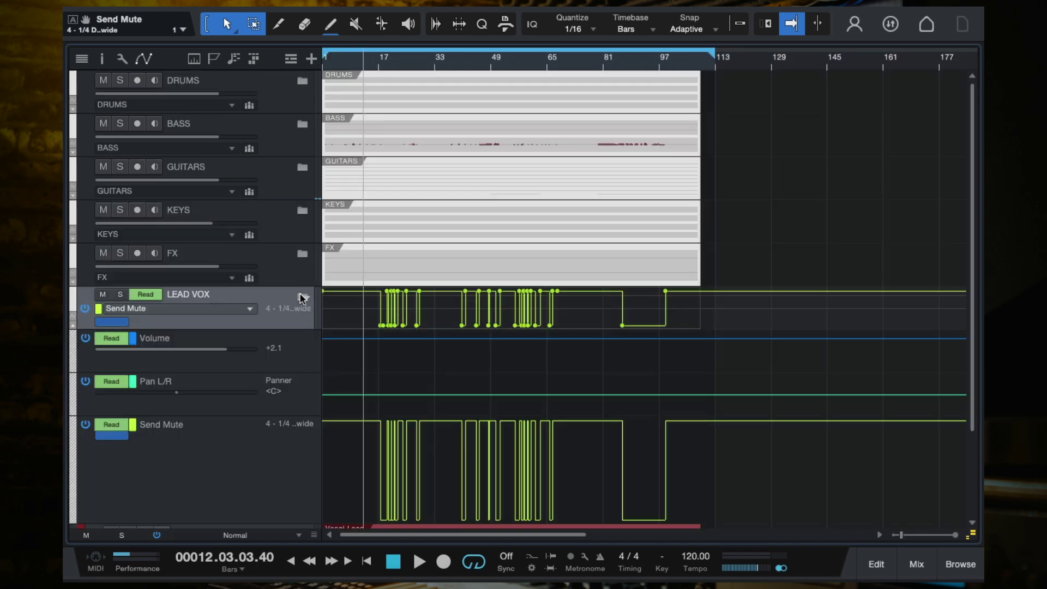
scroll(339, 325, down, 3)
click(304, 245)
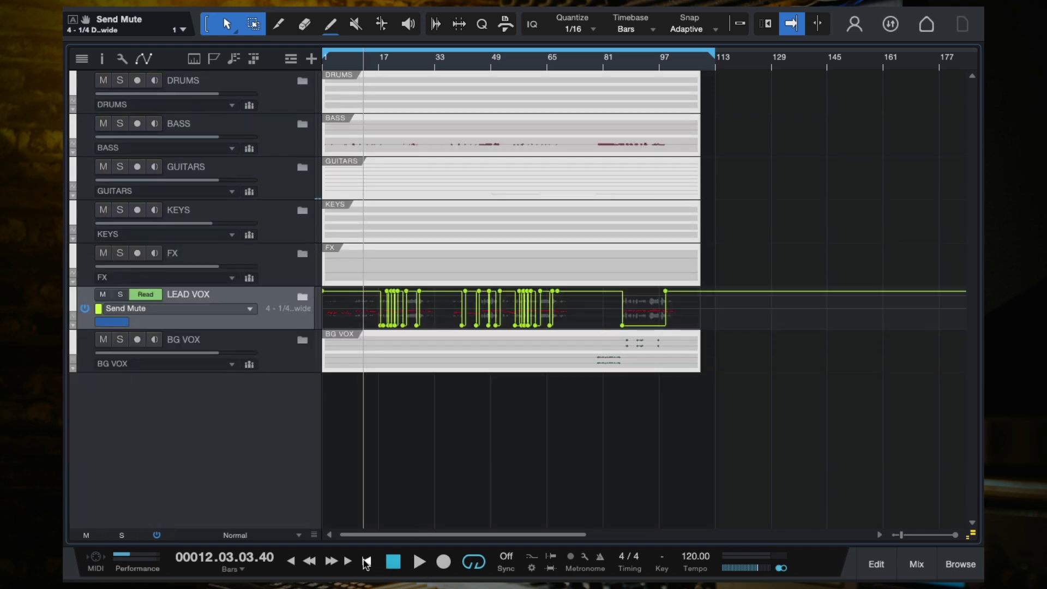
- Return to the song start and audition the mix up to bar 12
click(366, 561)
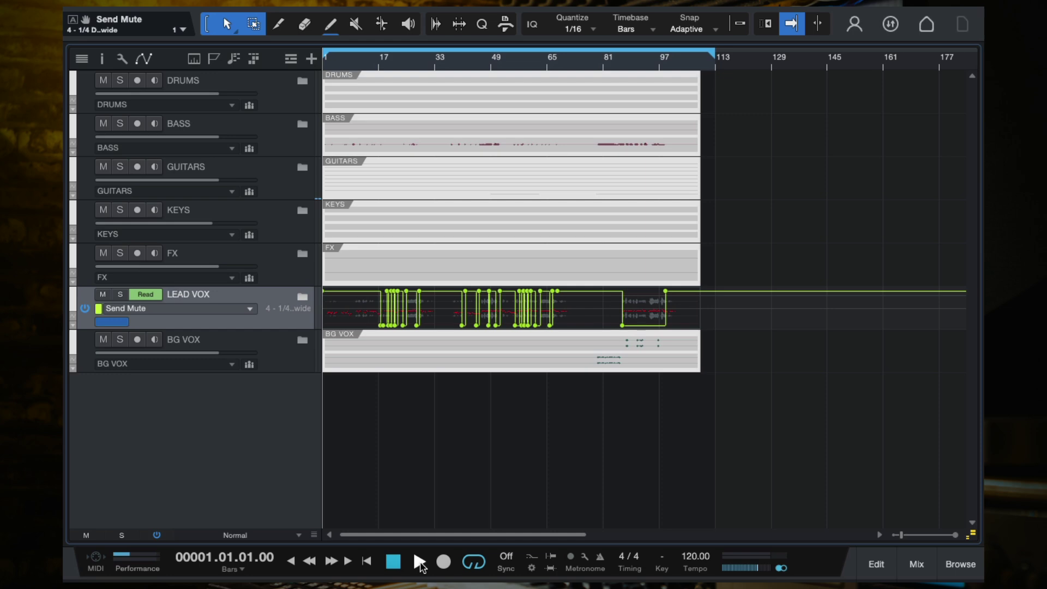
click(419, 562)
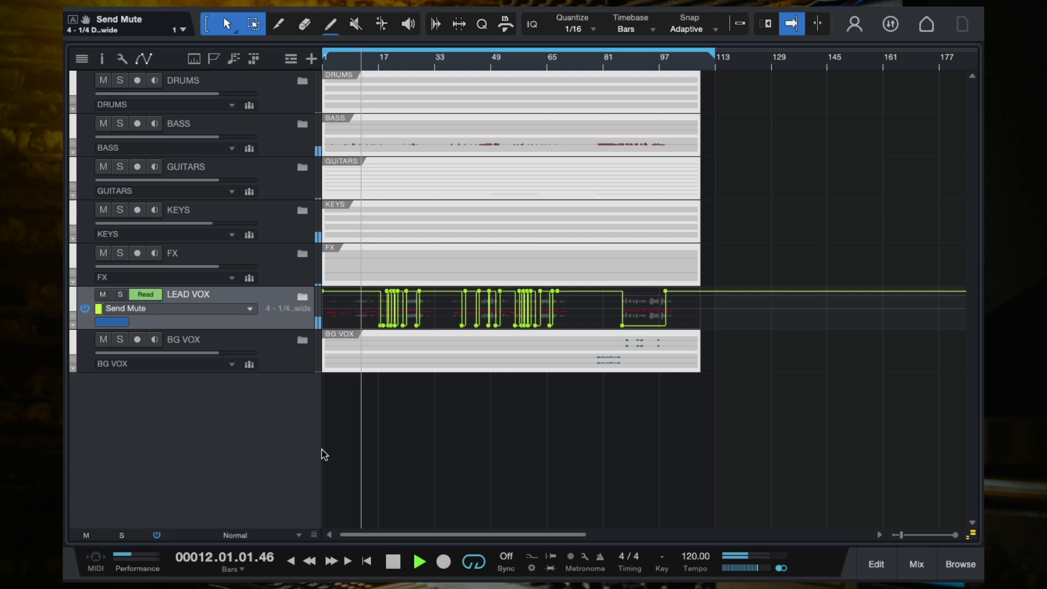
key(space)
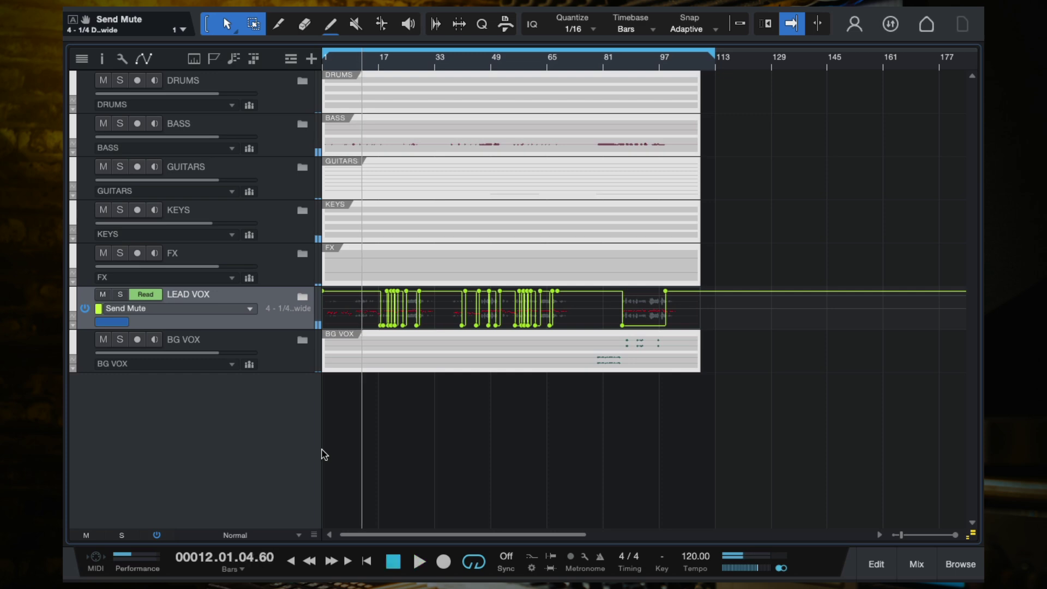
- Expand the KEYS folder and raise the Addictive Keys volume to +2.7 dB while playing from bar 12 to bar 19
click(302, 210)
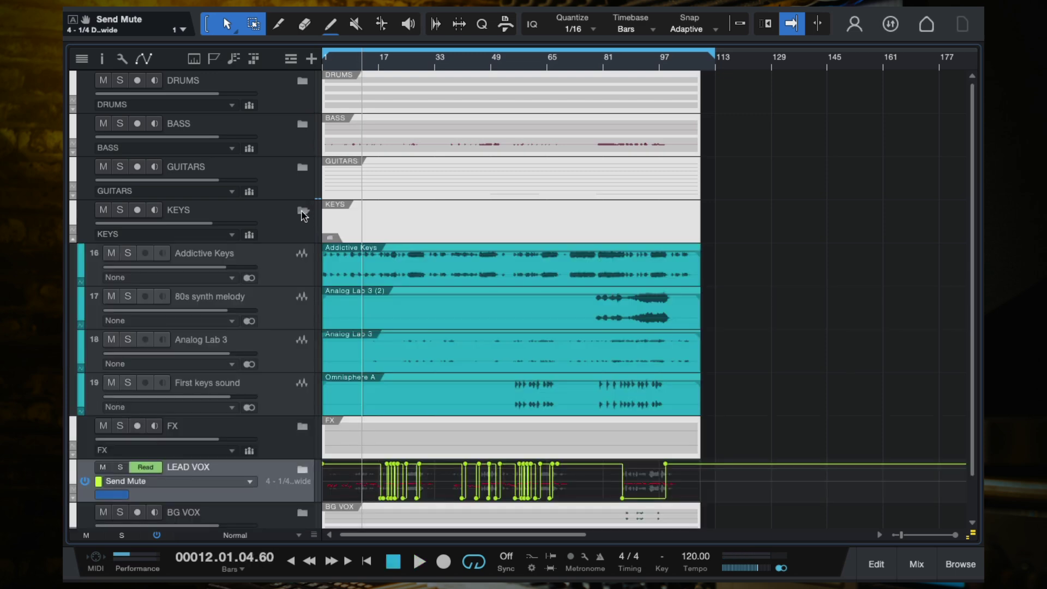
click(283, 274)
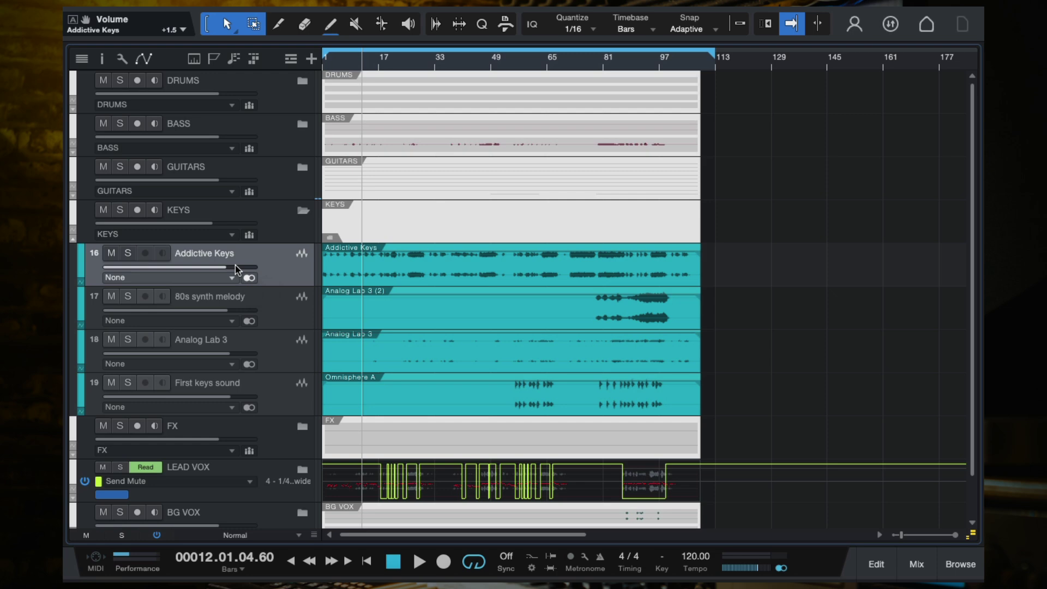
key(space)
drag(236, 269, 241, 272)
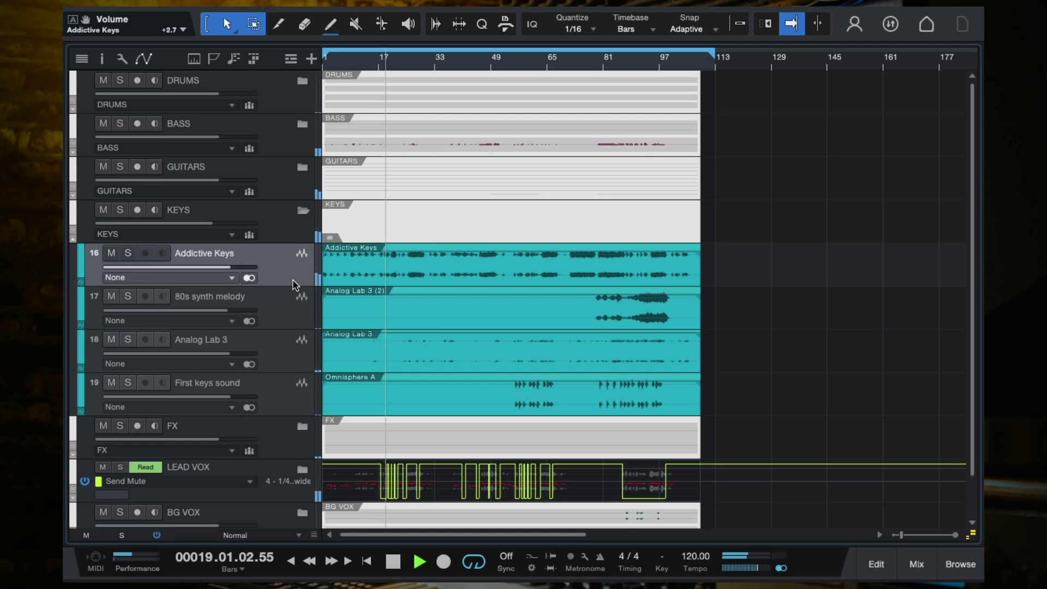
key(space)
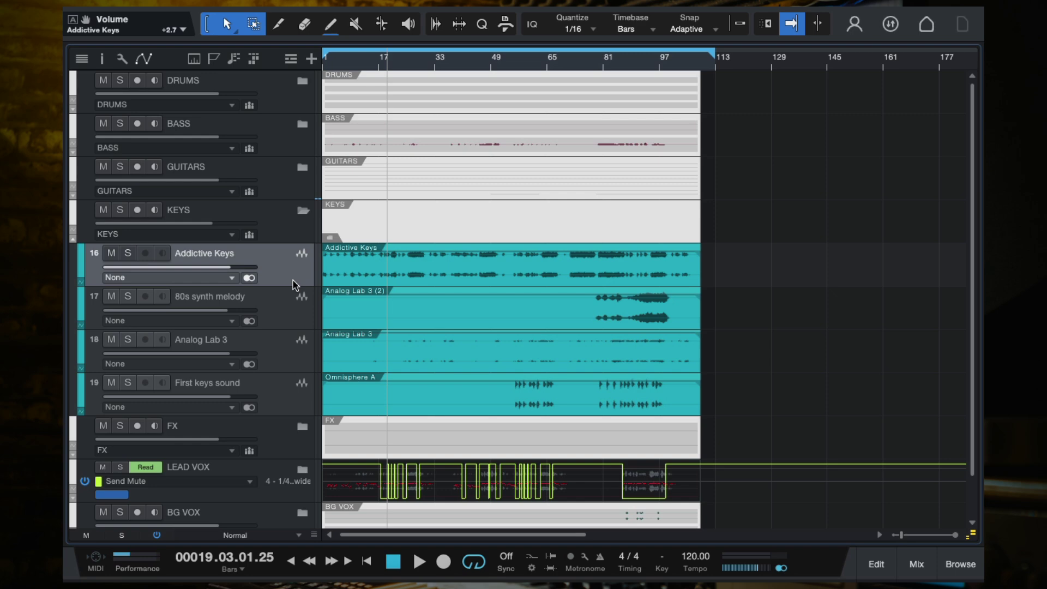
- Continue auditioning the keys from bar 19 to about bar 27, and collapse the KEYS folder
scroll(355, 283, up, 2)
key(space)
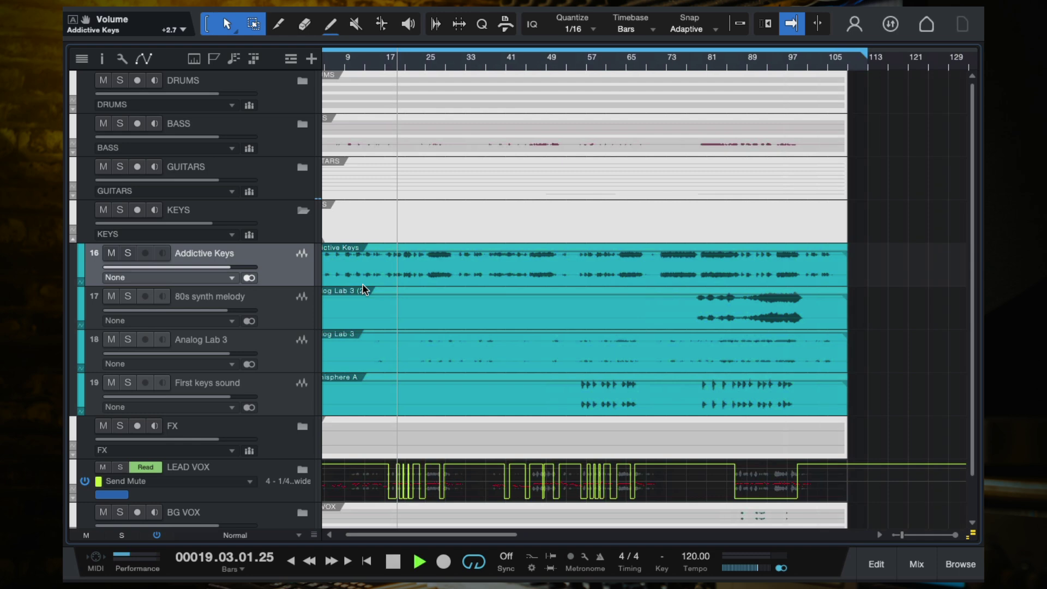
scroll(364, 289, down, 1)
scroll(364, 289, up, 2)
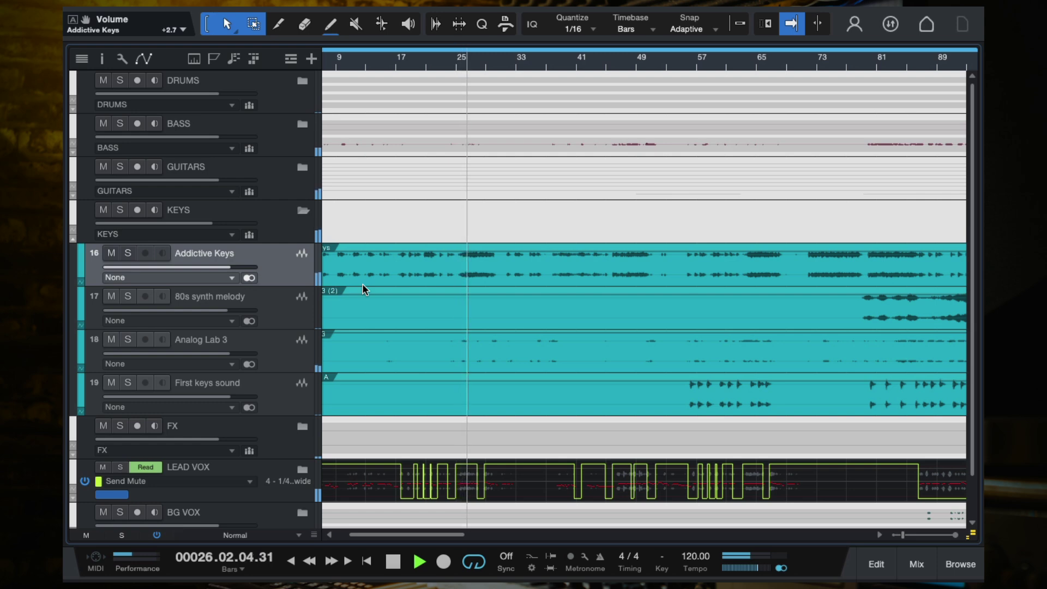
click(302, 212)
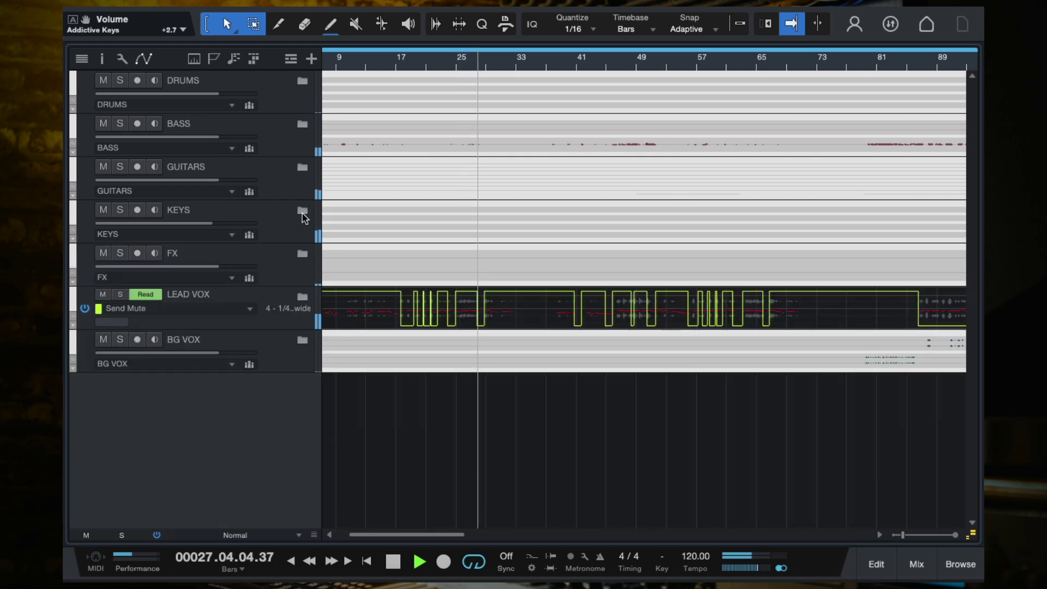
- Expand the GUITARS folder and audition the acoustic guitars from about bar 75
click(302, 168)
key(space)
scroll(417, 259, down, 1)
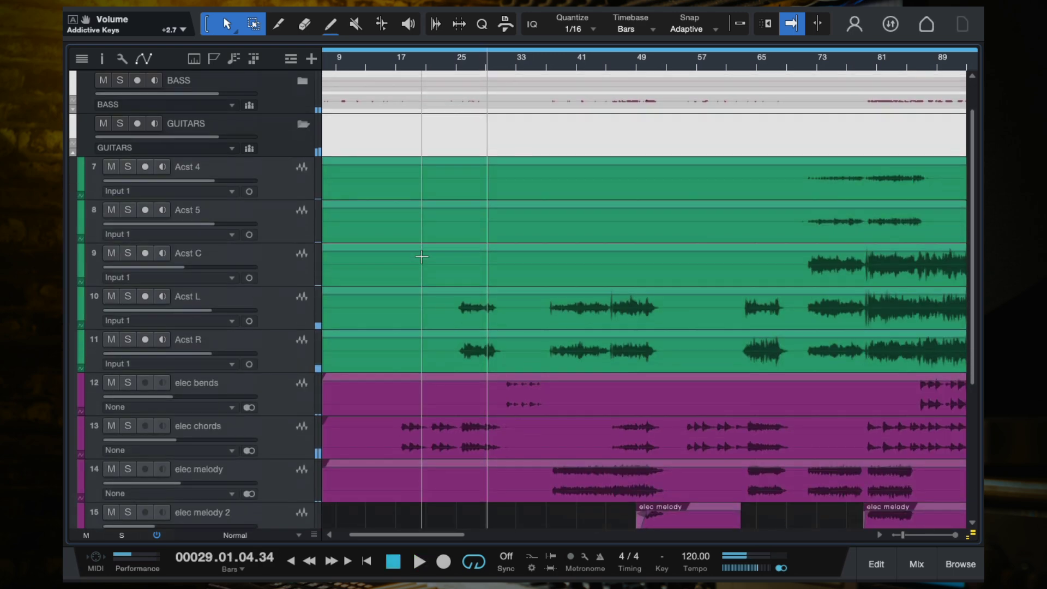
key(shift+f)
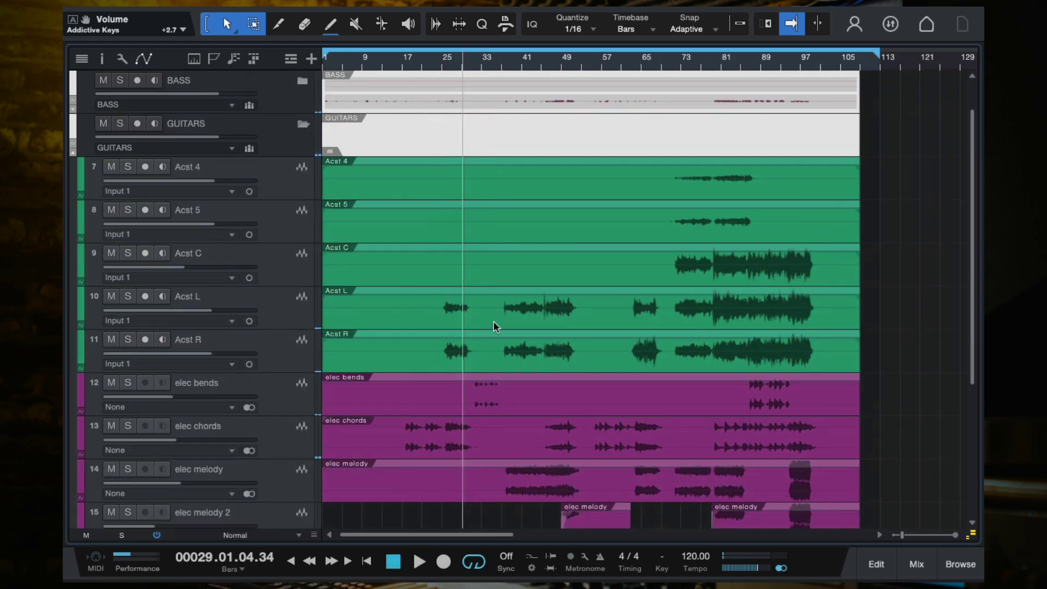
click(693, 63)
key(space)
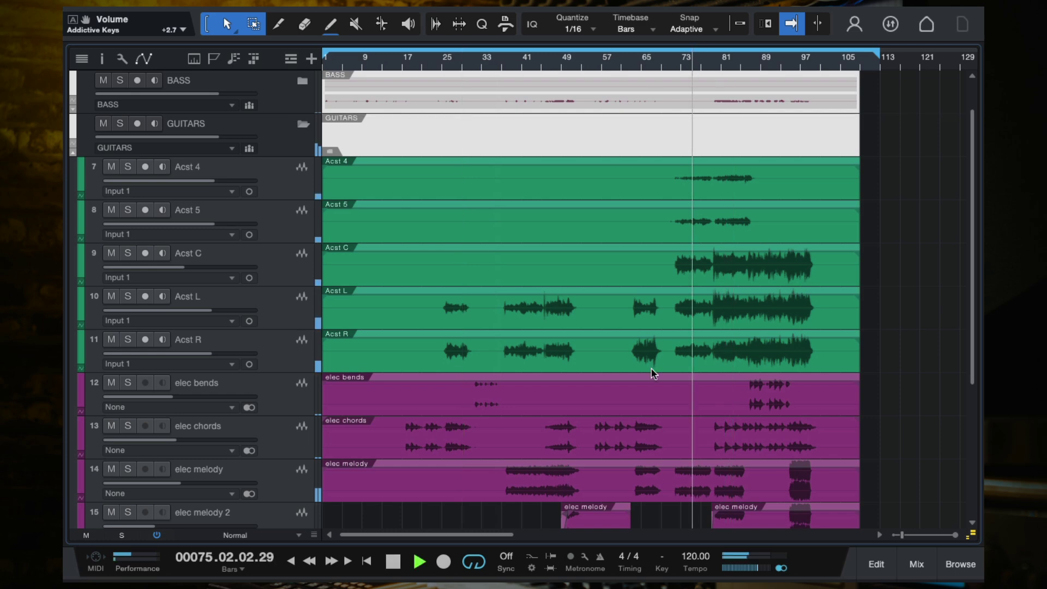
- Stop playback and raise the ACST bus fader to +1.4 dB in the mixer, returning to the arrangement
click(283, 310)
key(F3)
key(space)
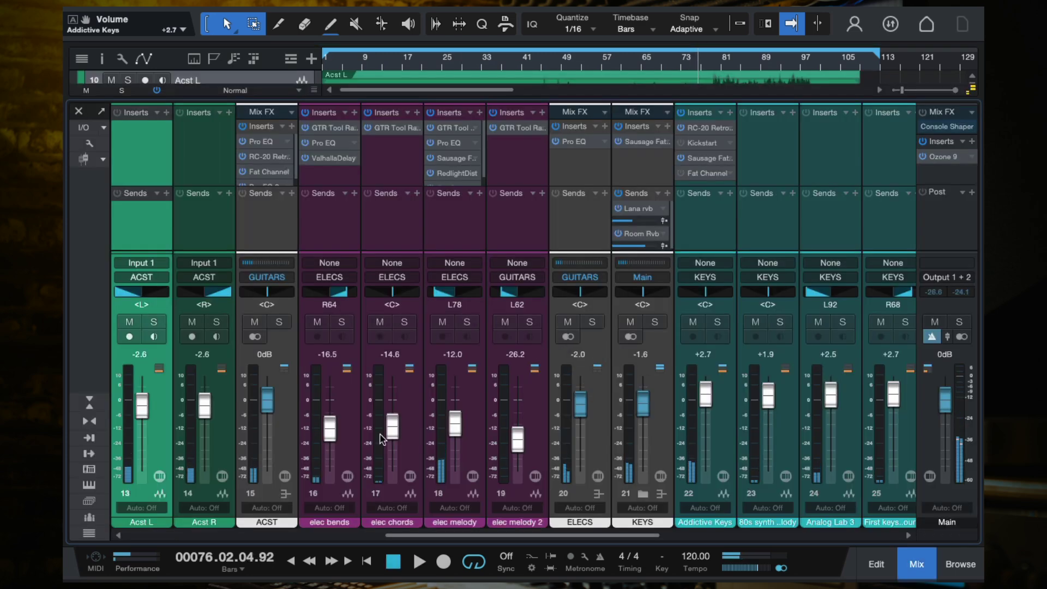
drag(266, 401, 265, 398)
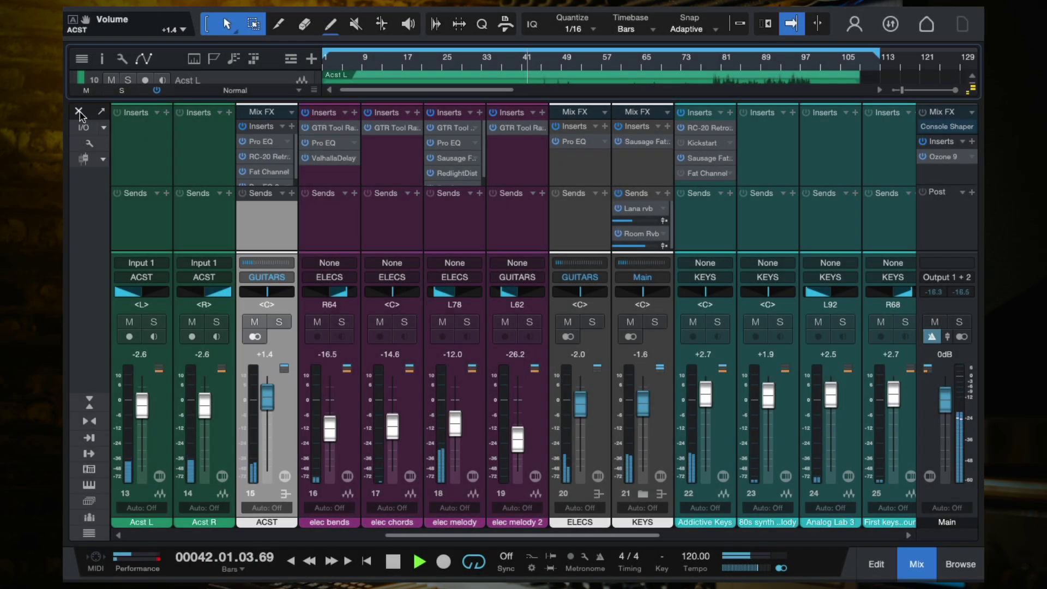
key(F3)
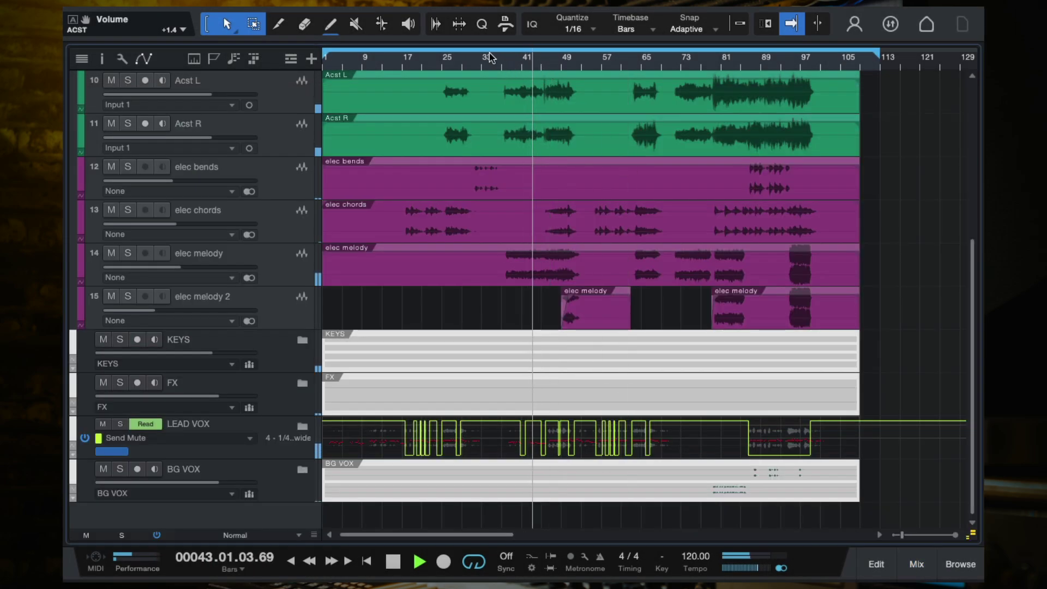
- Replay the mix from about bar 25, where the acoustic guitars first enter
click(449, 63)
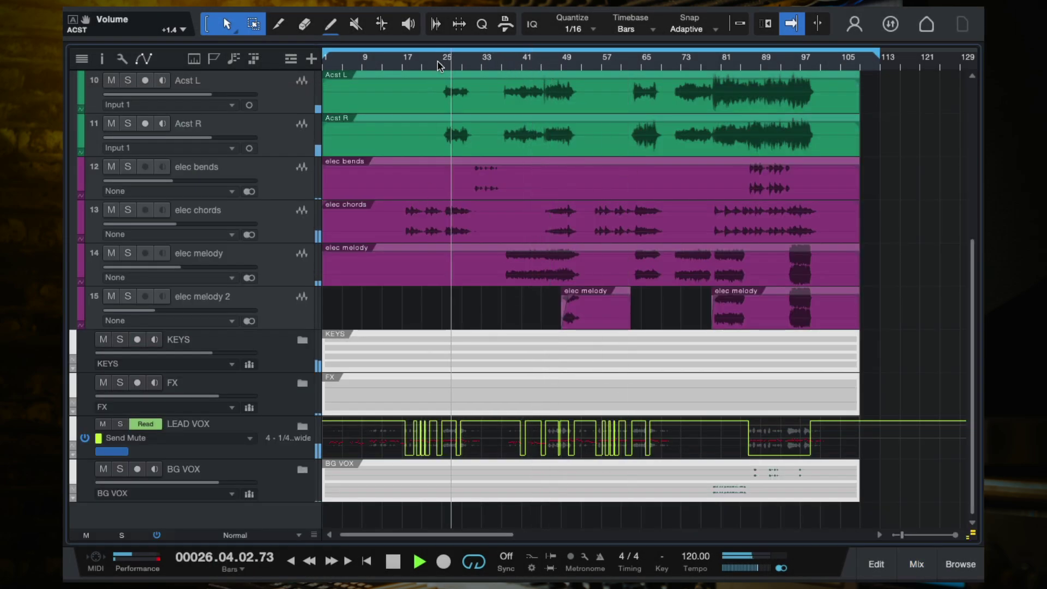
click(439, 61)
scroll(460, 205, up, 2)
scroll(316, 188, up, 1)
- Select the Acst R track and fine-tune the ACST bus fader to +1.7 dB in the mixer during playback
click(274, 173)
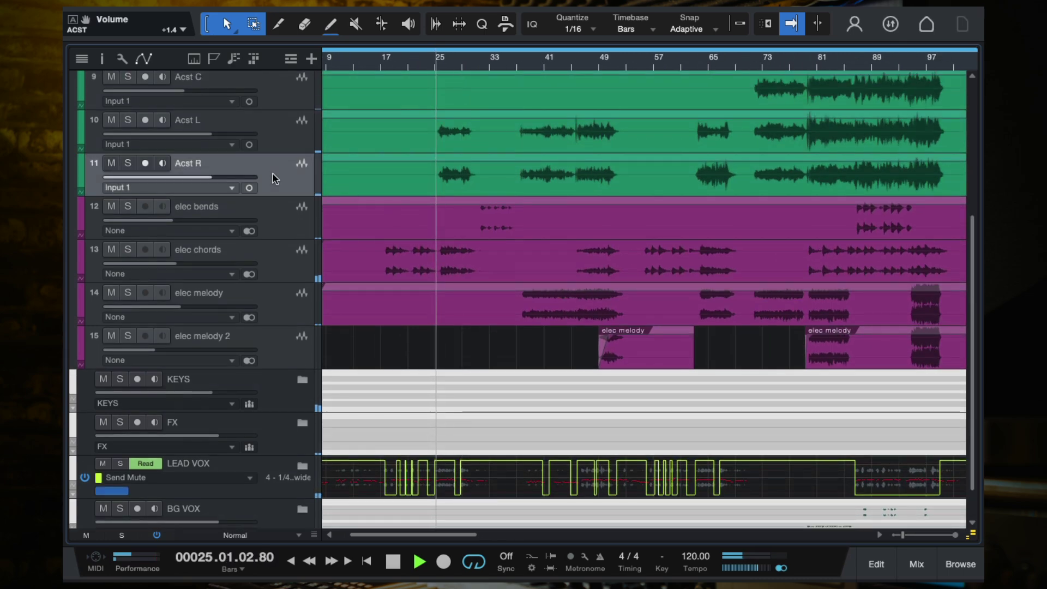
key(F3)
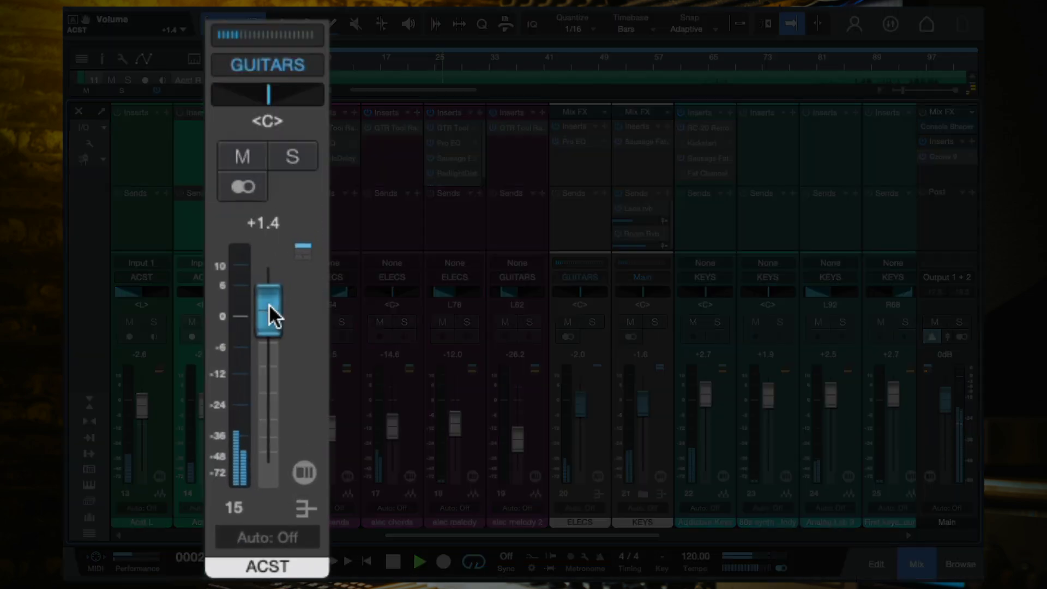
drag(268, 394, 268, 382)
mouse_move(269, 279)
mouse_down()
mouse_move(269, 270)
mouse_move(270, 300)
mouse_up()
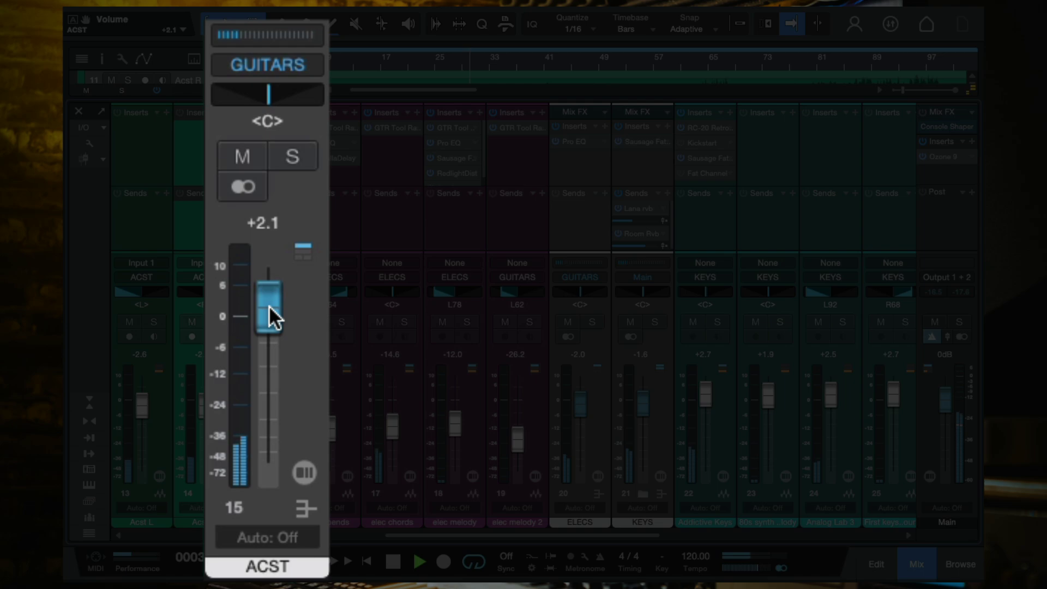
drag(270, 305, 270, 309)
drag(270, 305, 269, 307)
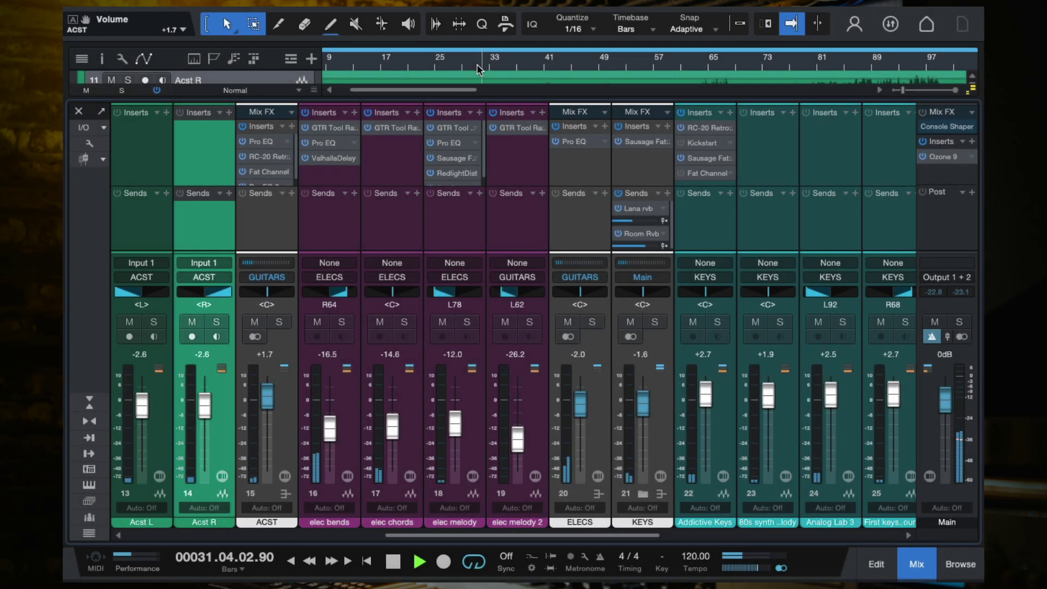
- Jump ahead to audition the acoustic guitars around bars 40 to 43 in the arrangement, and stop playback
drag(476, 64, 555, 66)
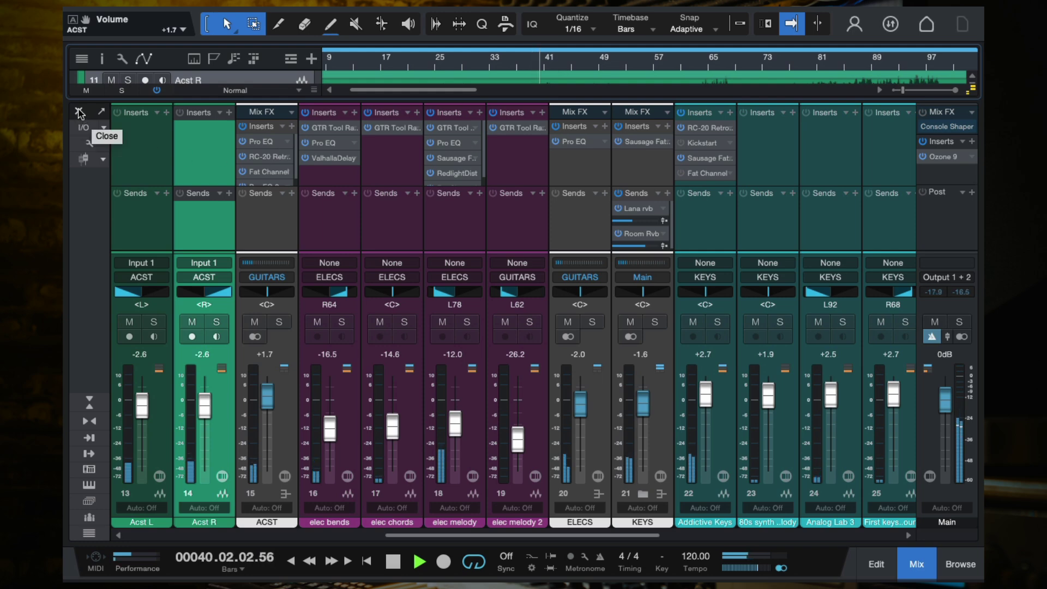
click(79, 113)
scroll(530, 282, right, 2)
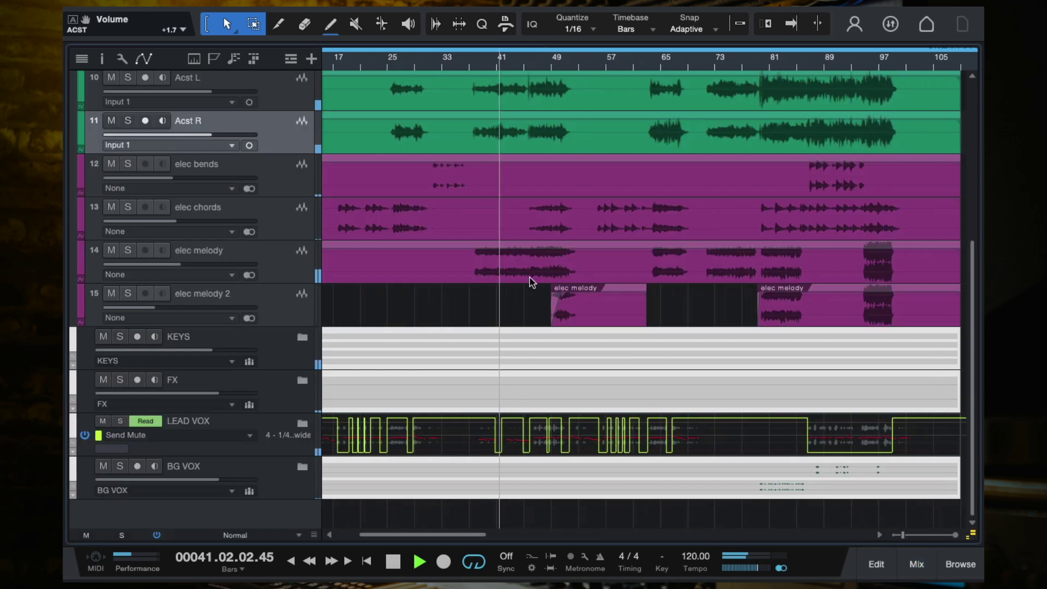
scroll(498, 260, up, 4)
scroll(498, 259, down, 2)
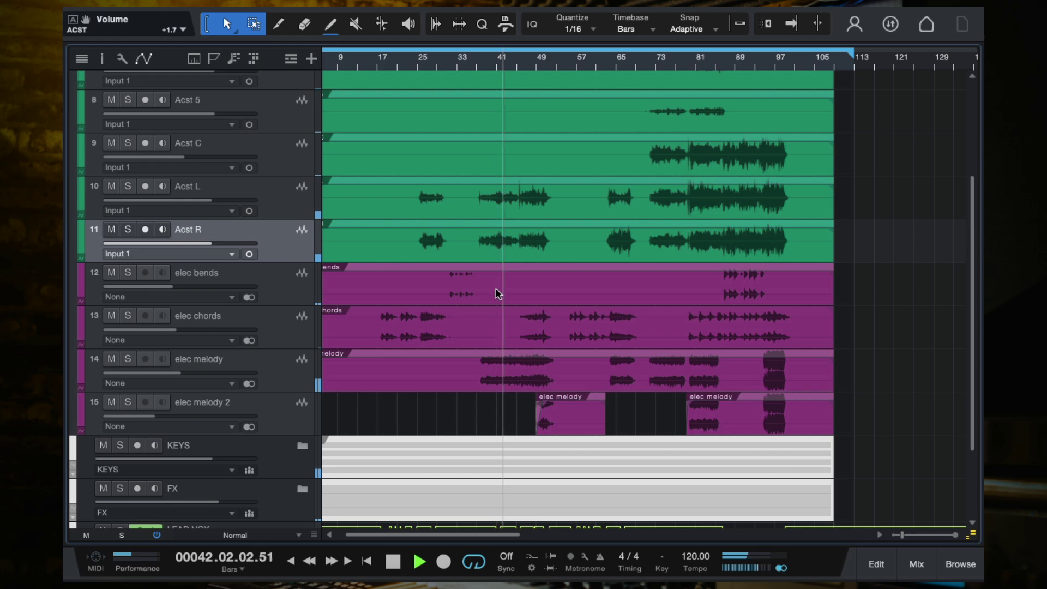
scroll(496, 289, right, 1)
key(space)
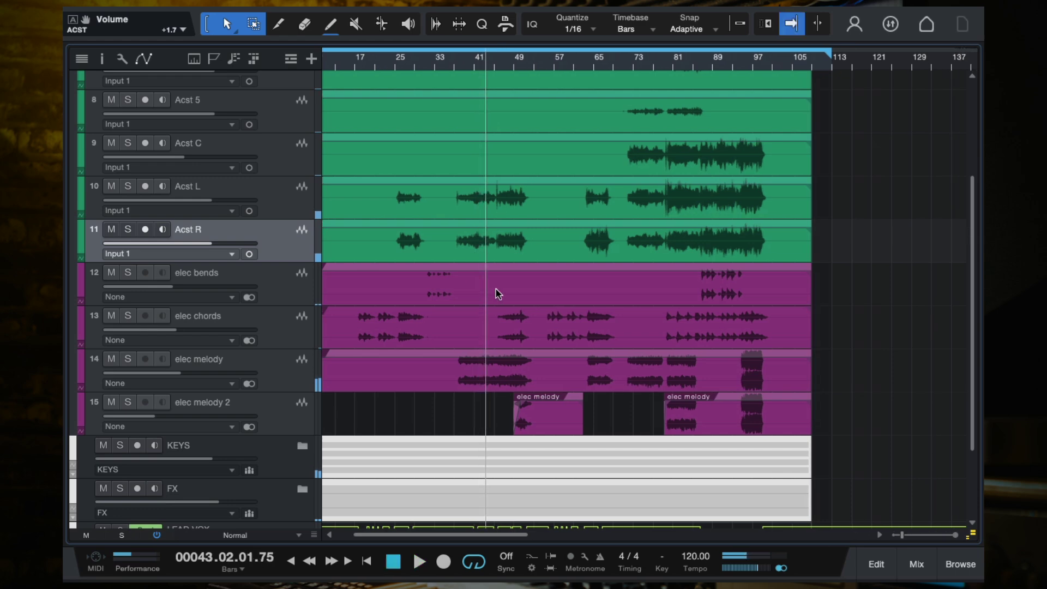
- Save the song and show the mixer again
key(ctrl+s)
key(F3)
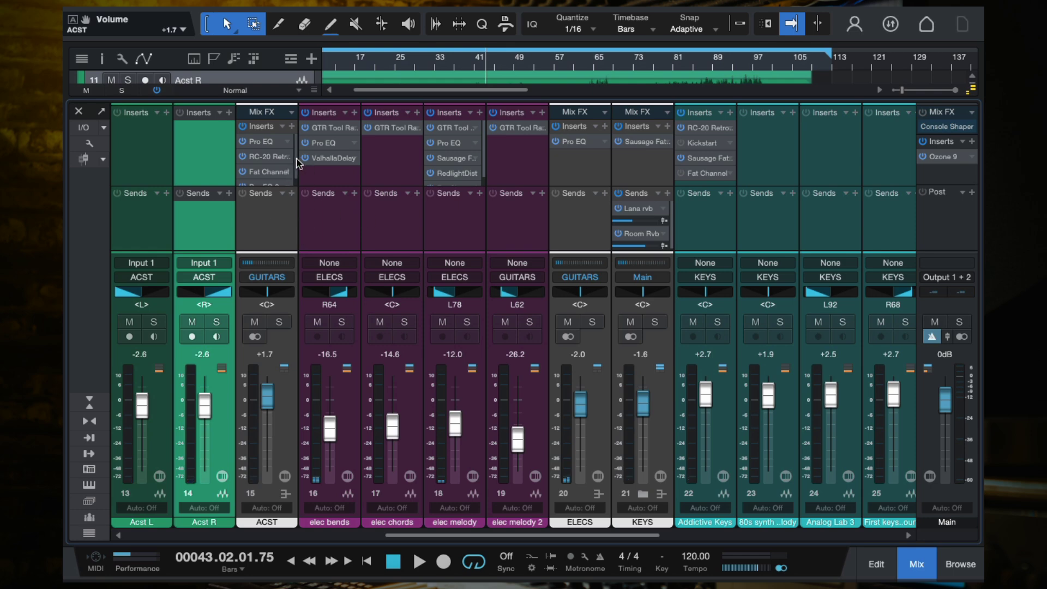
- Open the Fat Channel insert on the ACST bus and show its compressor settings
scroll(294, 179, down, 1)
double_click(269, 163)
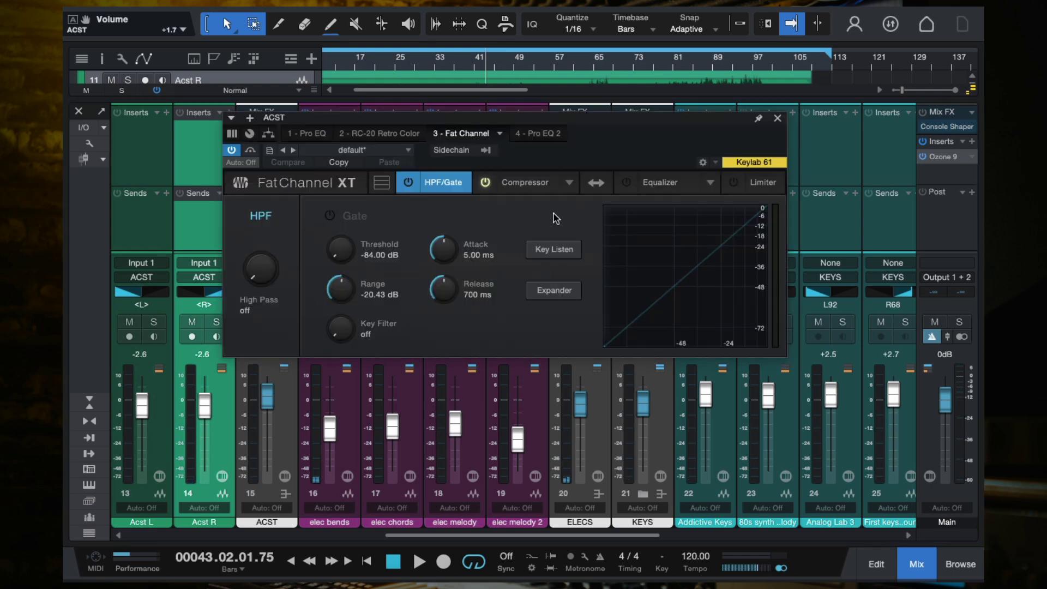
click(535, 183)
- Audition the ACST bus compression from bar 43 and around bars 88 to 95, watching the gain reduction
key(space)
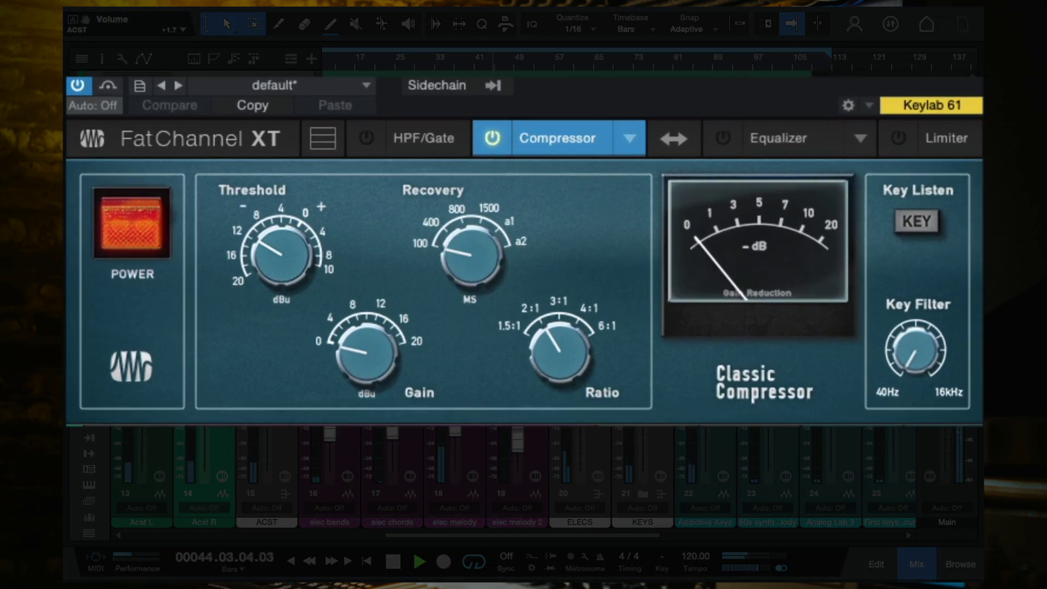
click(708, 66)
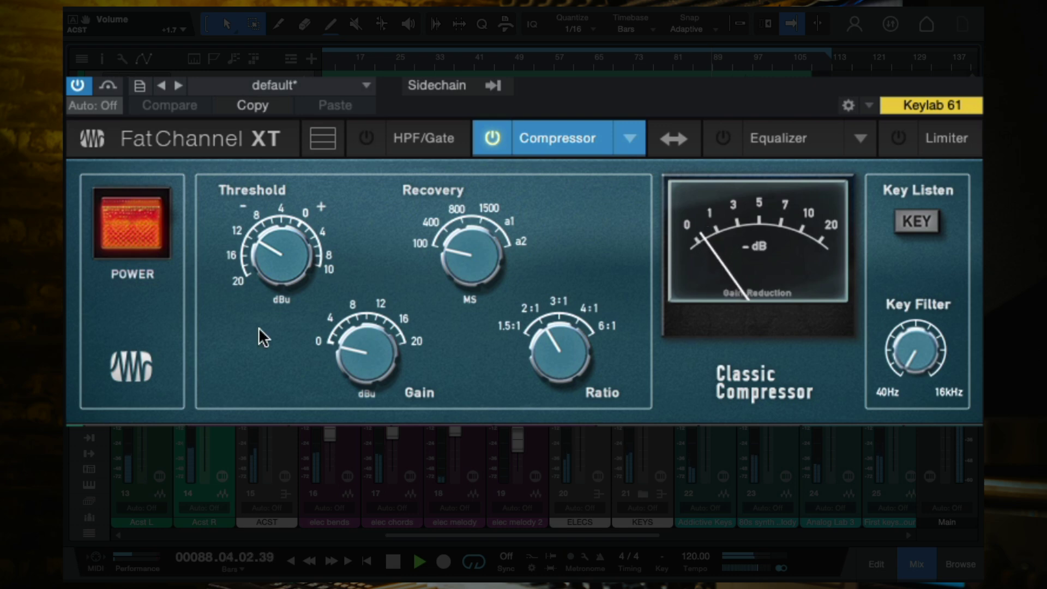
key(space)
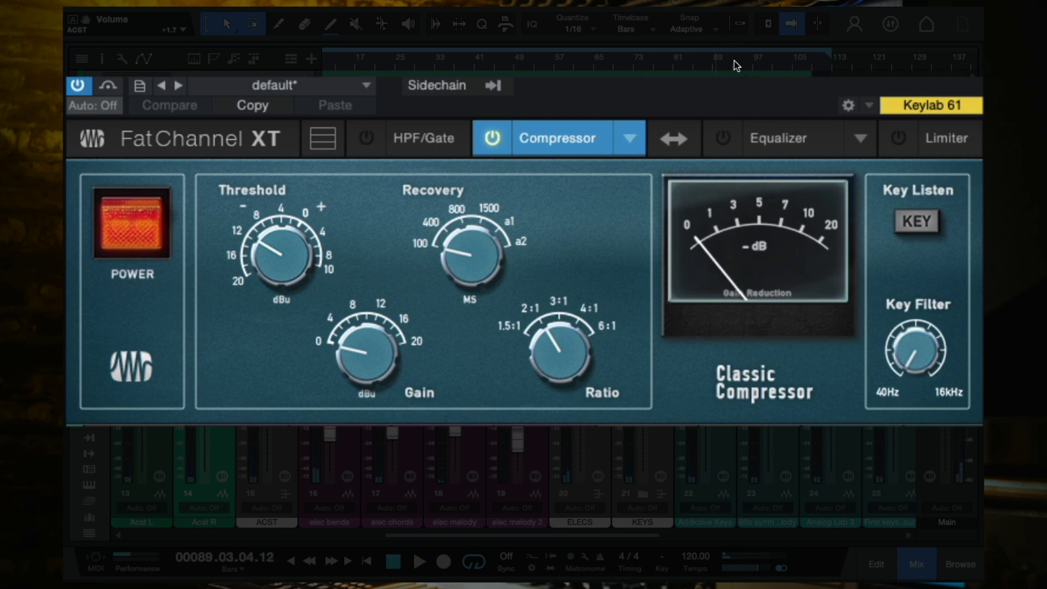
key(space)
key(space)
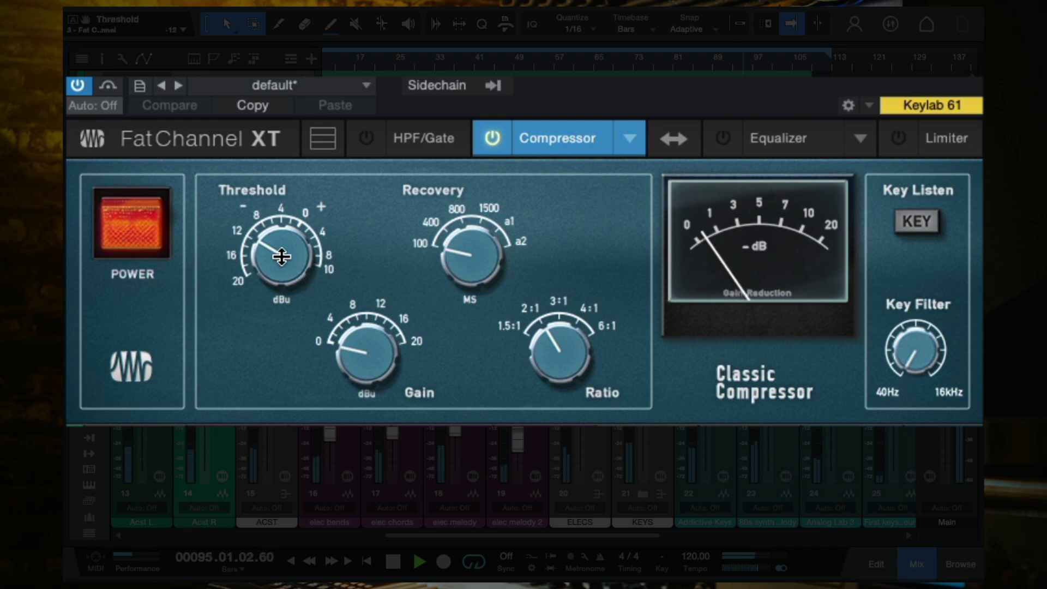
- Set the ACST compressor's threshold to -14, audition it around bars 50 to 67, and close the plug-in
drag(282, 257, 285, 277)
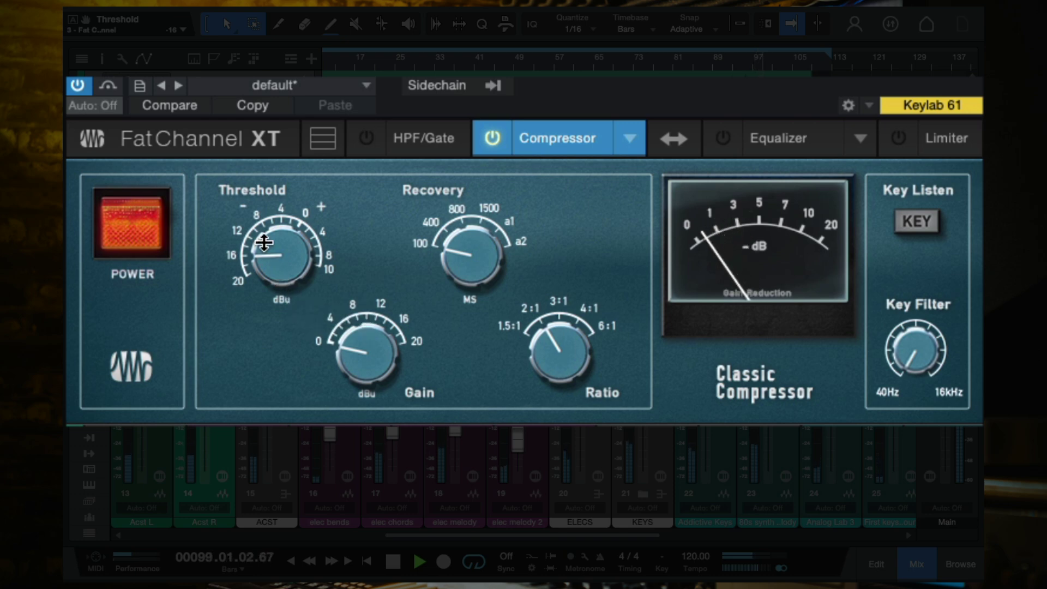
drag(264, 242, 264, 236)
click(527, 68)
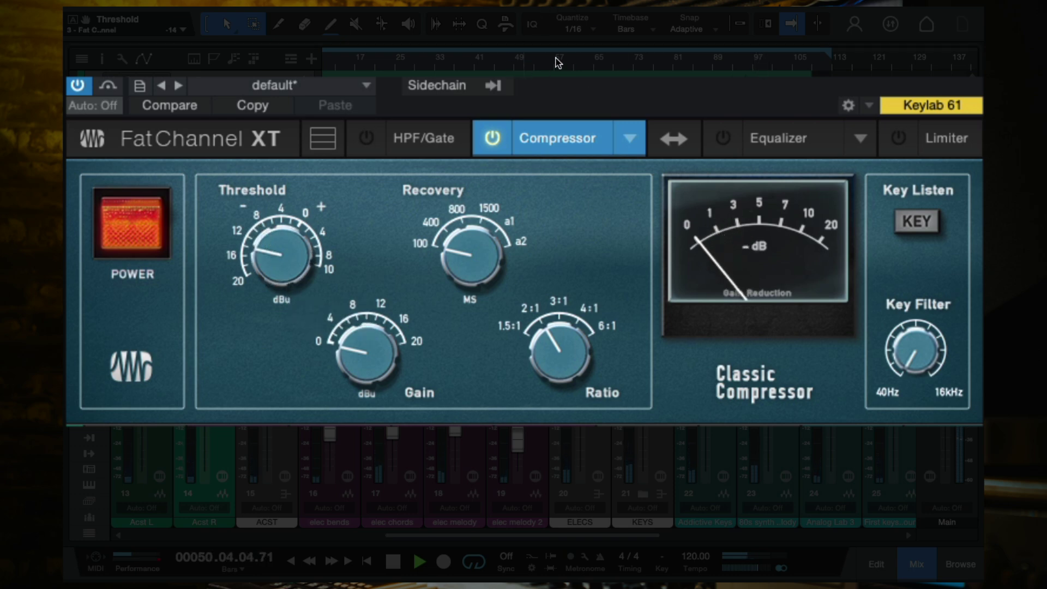
click(558, 63)
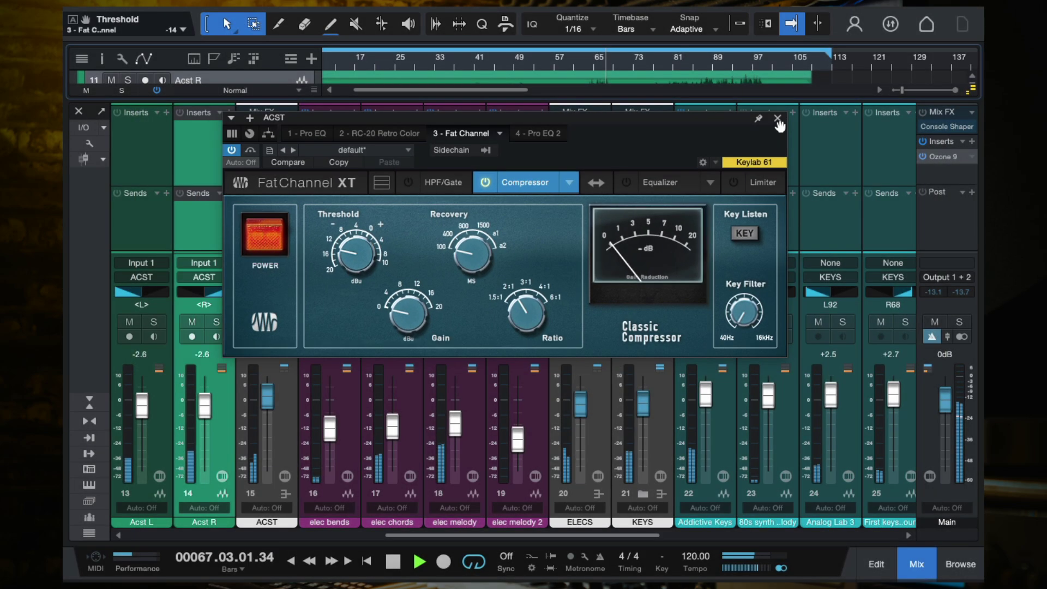
click(778, 119)
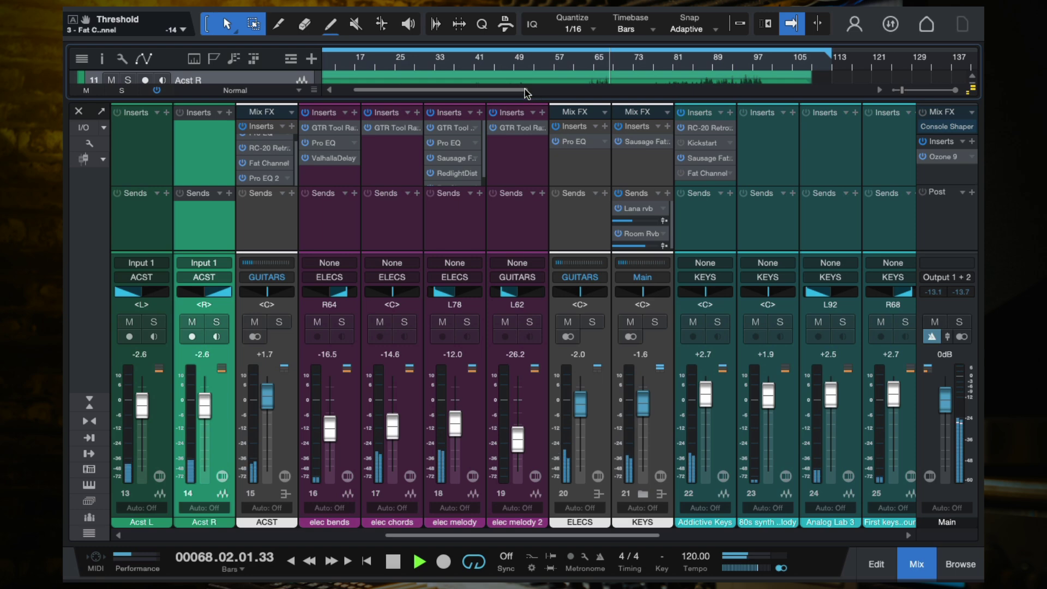
- Replay the mix around bars 32 and 64, check the ACST bus's Pro EQ 2 curve, and stop playback
click(432, 61)
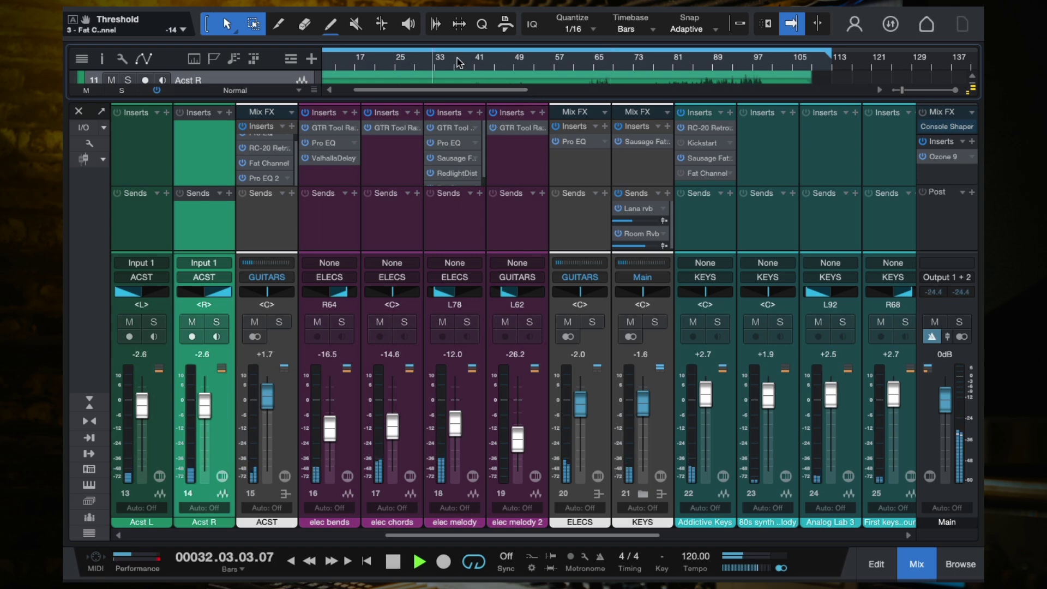
click(590, 61)
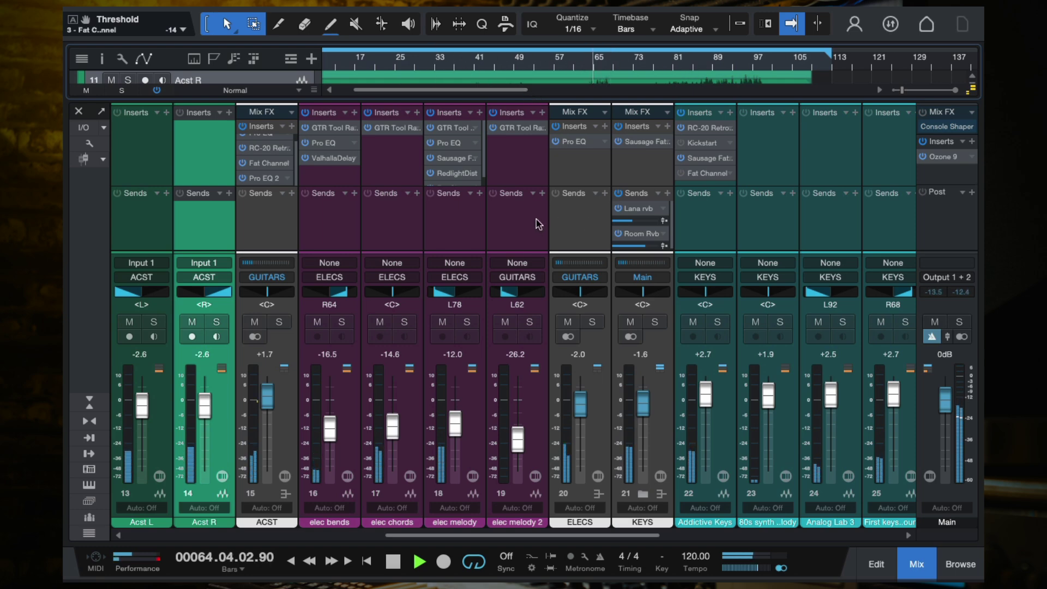
click(264, 178)
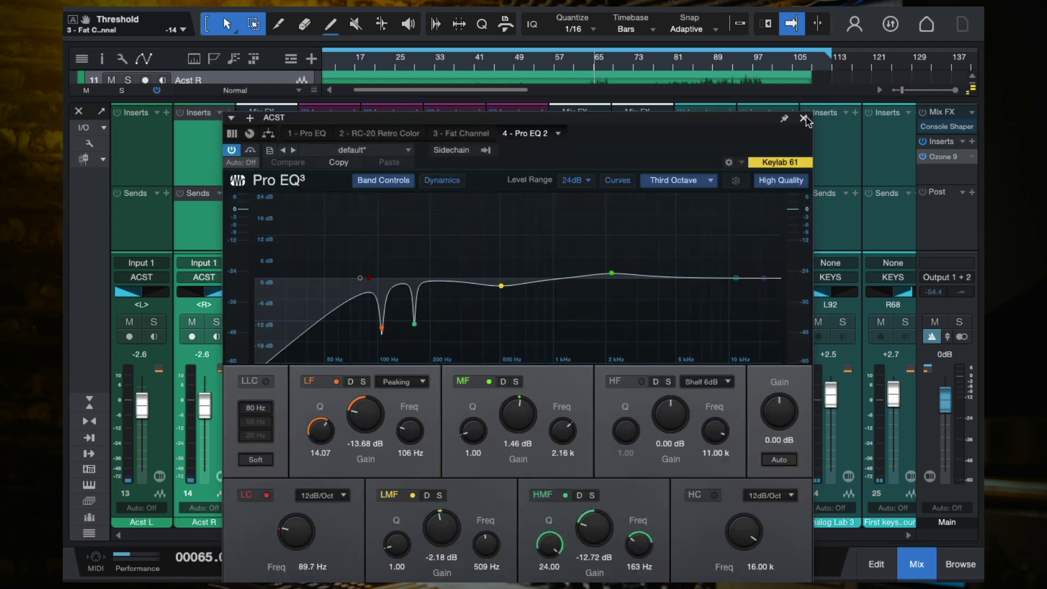
click(804, 117)
key(space)
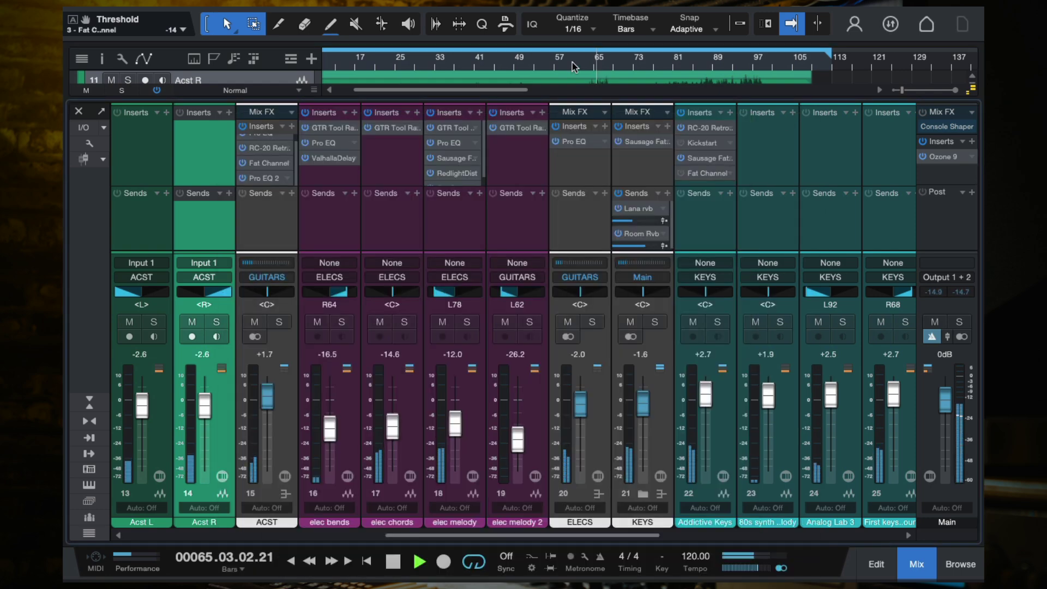
key(space)
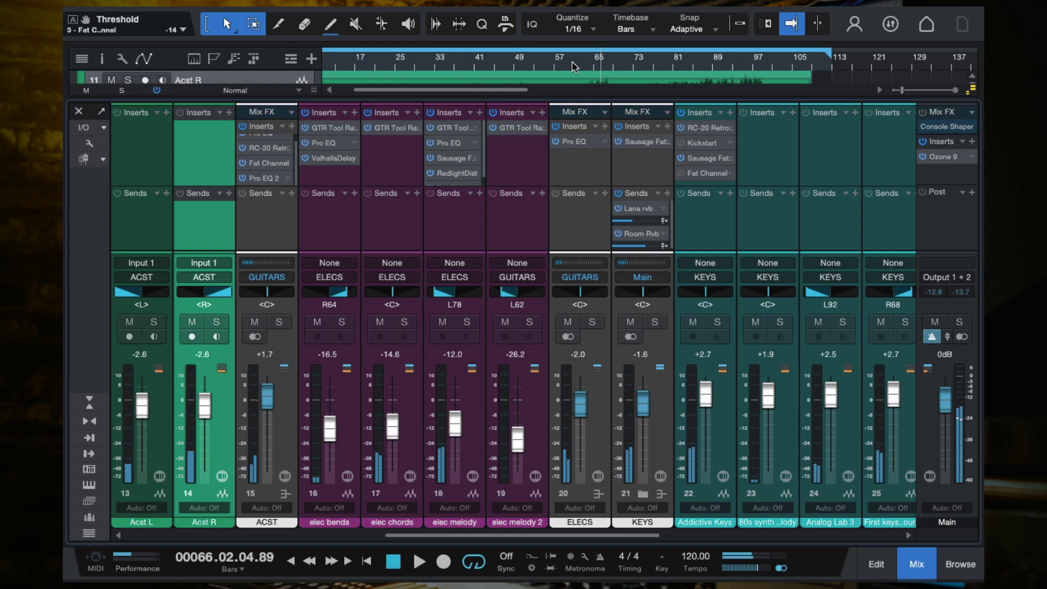
- In the ACST bus's Fat Channel, show all processors, enable the equalizer and choose the RC500 EQ model
click(283, 224)
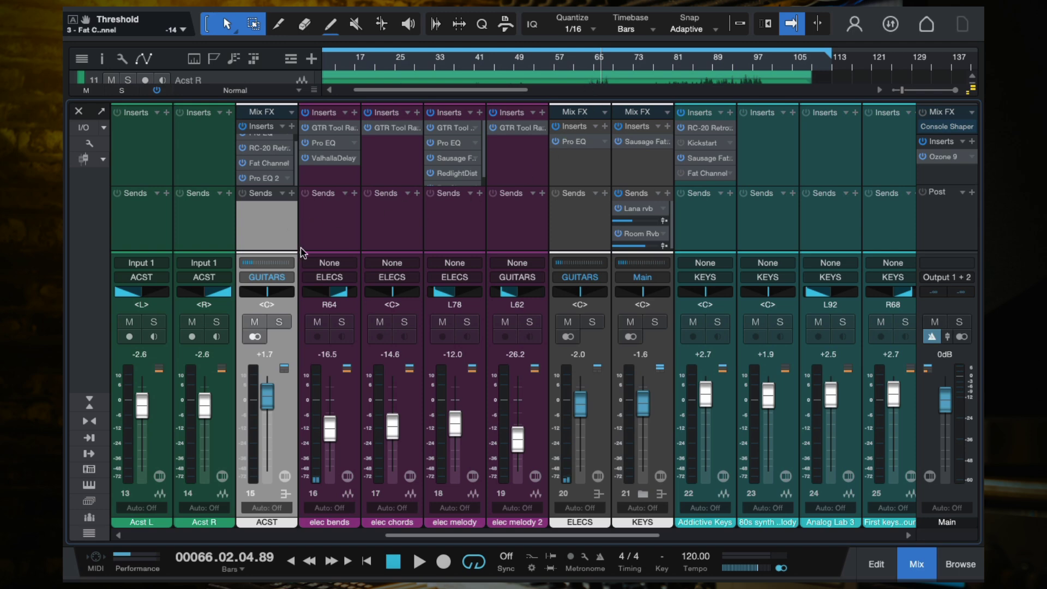
click(279, 164)
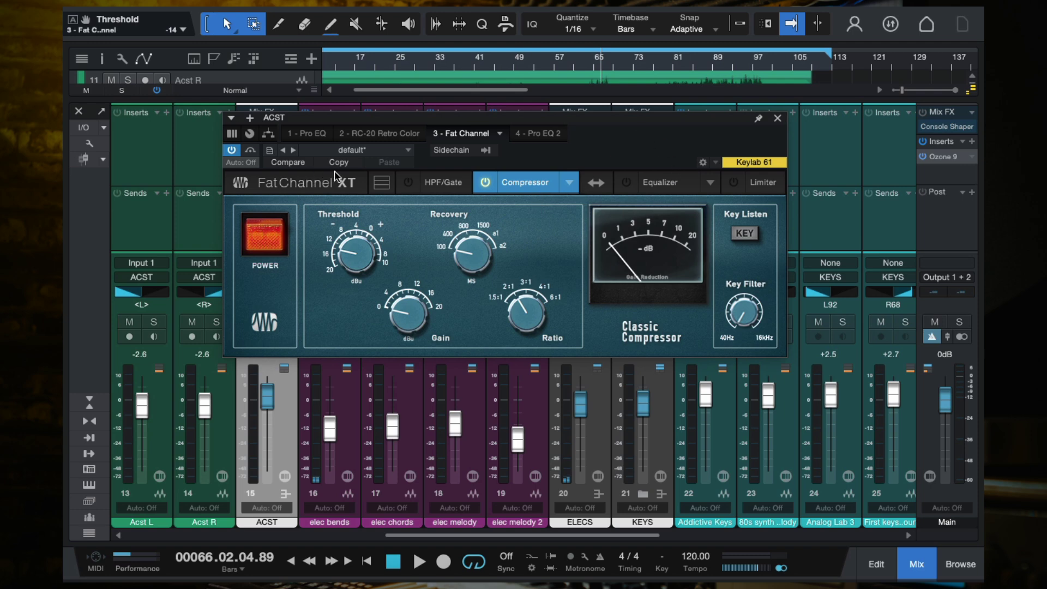
click(381, 183)
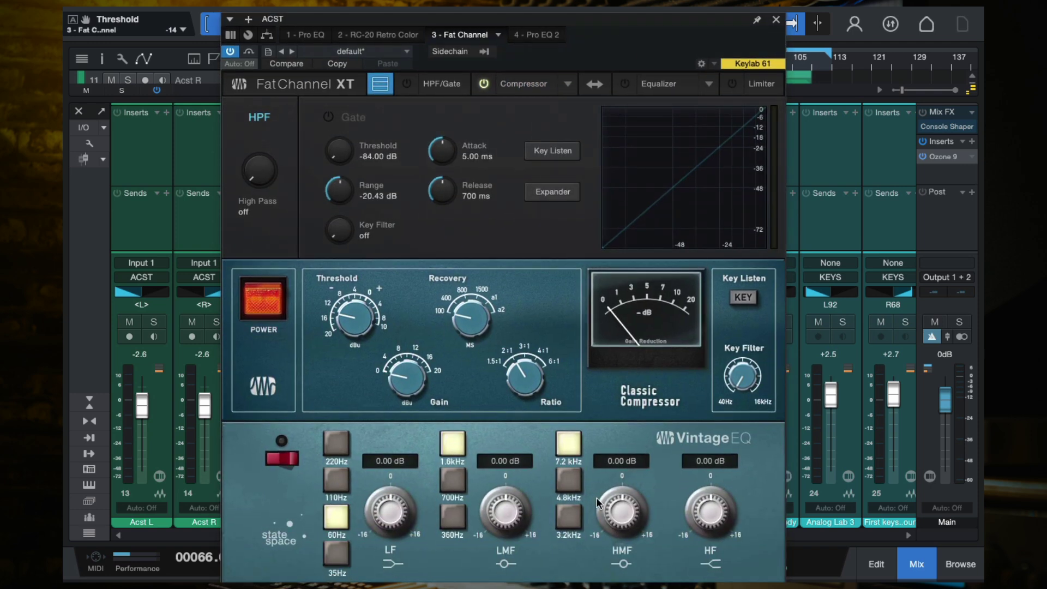
click(282, 460)
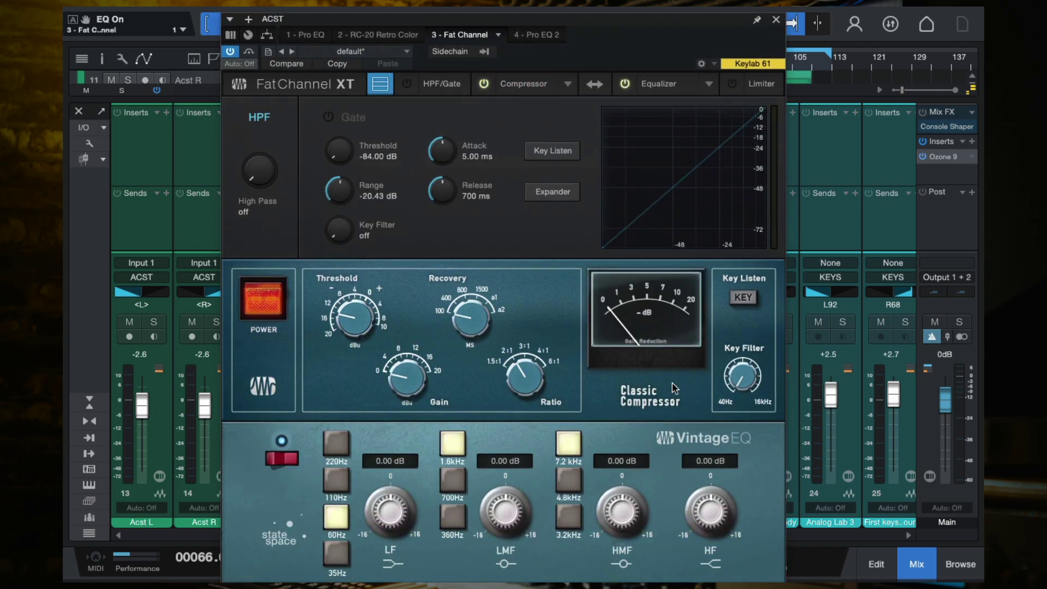
click(709, 84)
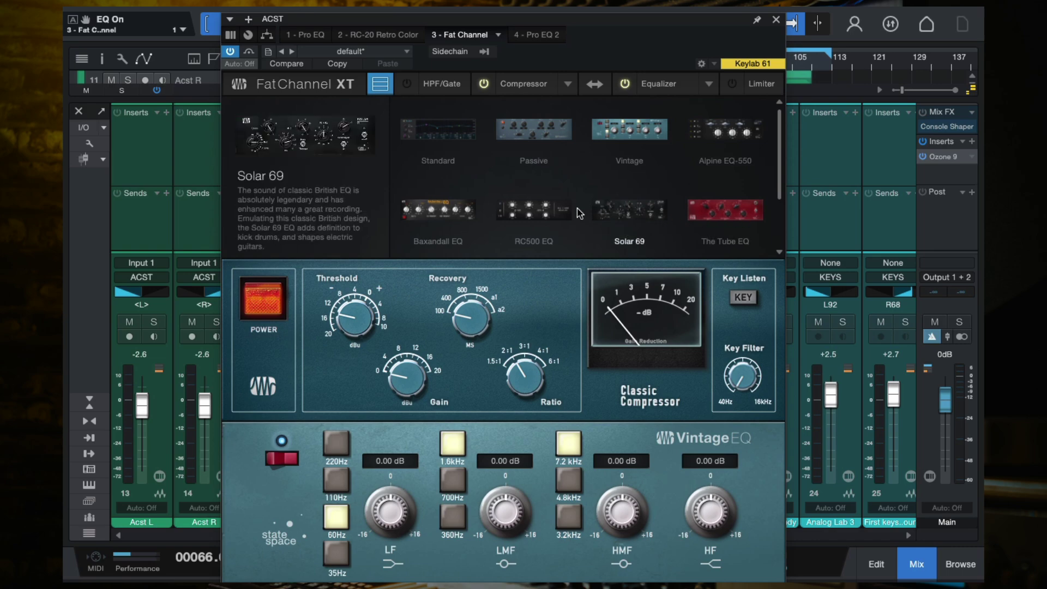
click(531, 212)
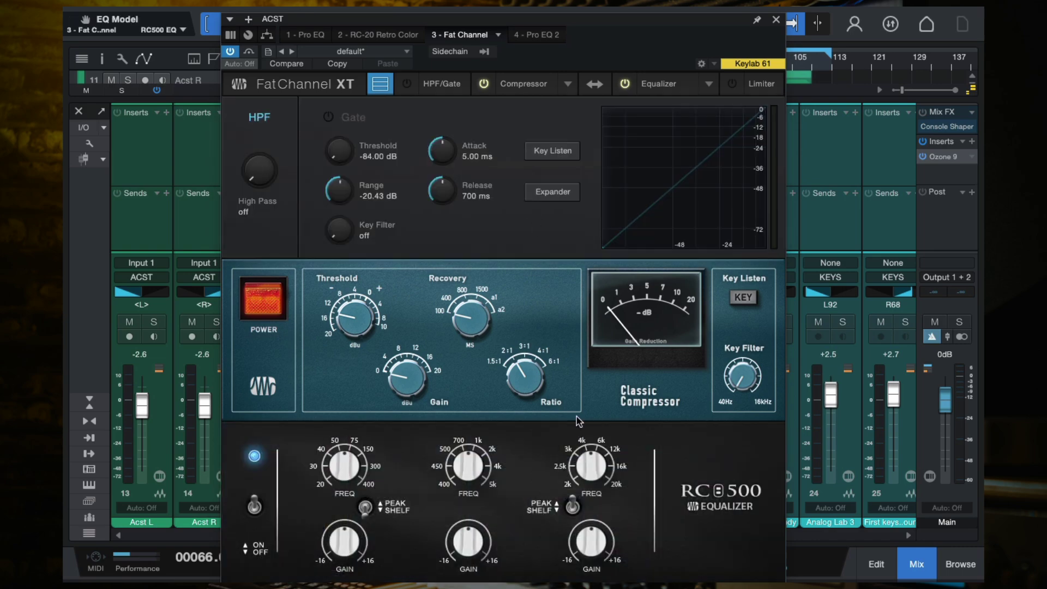
- Move the Fat Channel window aside, start playback, and close the plug-in to return to the arrangement
drag(656, 26, 437, 47)
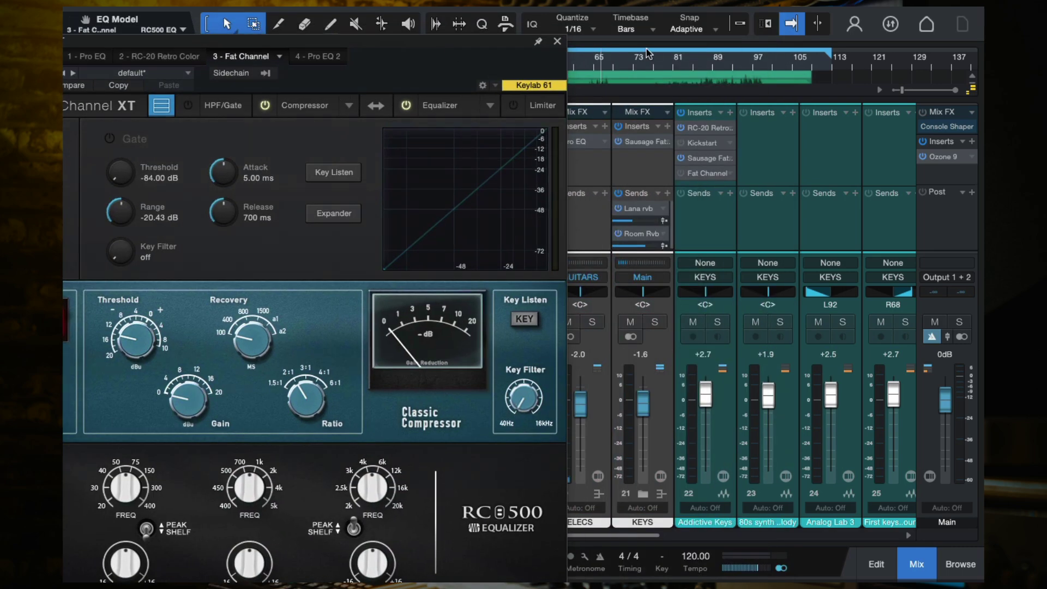
key(space)
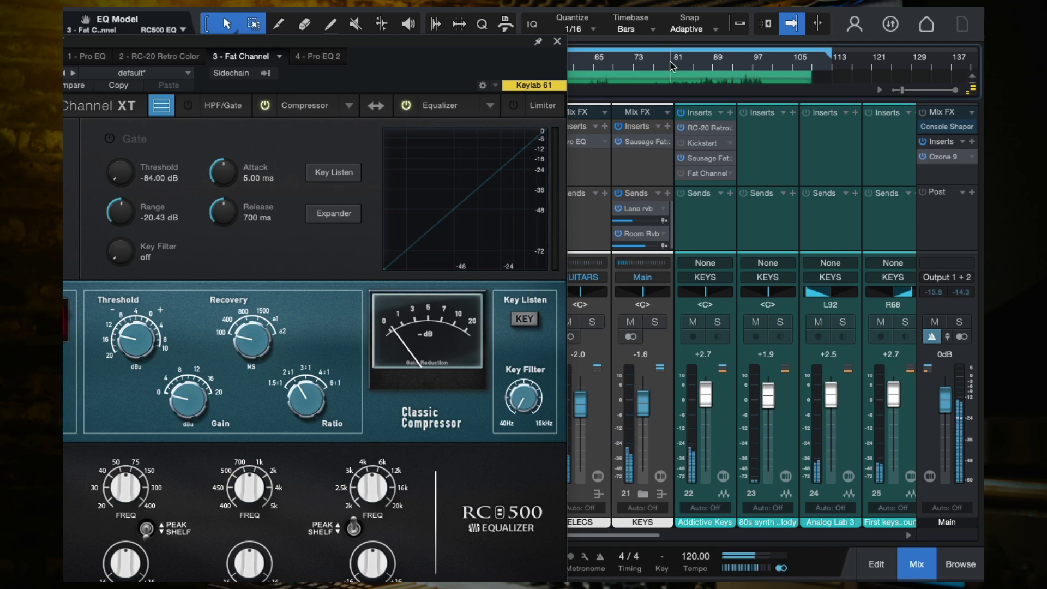
click(556, 42)
key(F3)
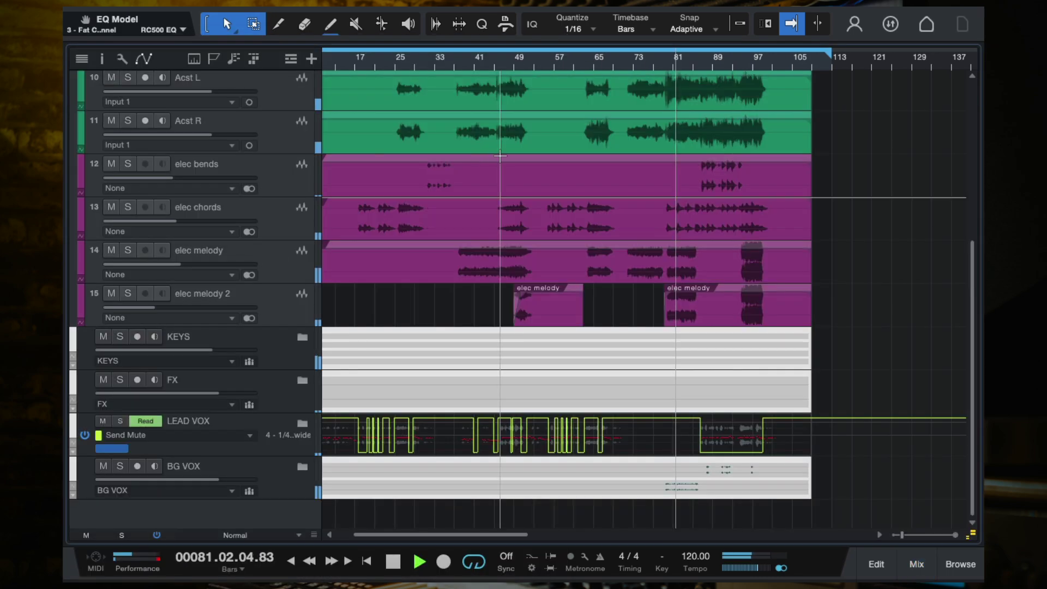
- Set the loop range to about bars 37 to 53 and play the acoustic guitars there
drag(325, 55, 390, 72)
click(391, 57)
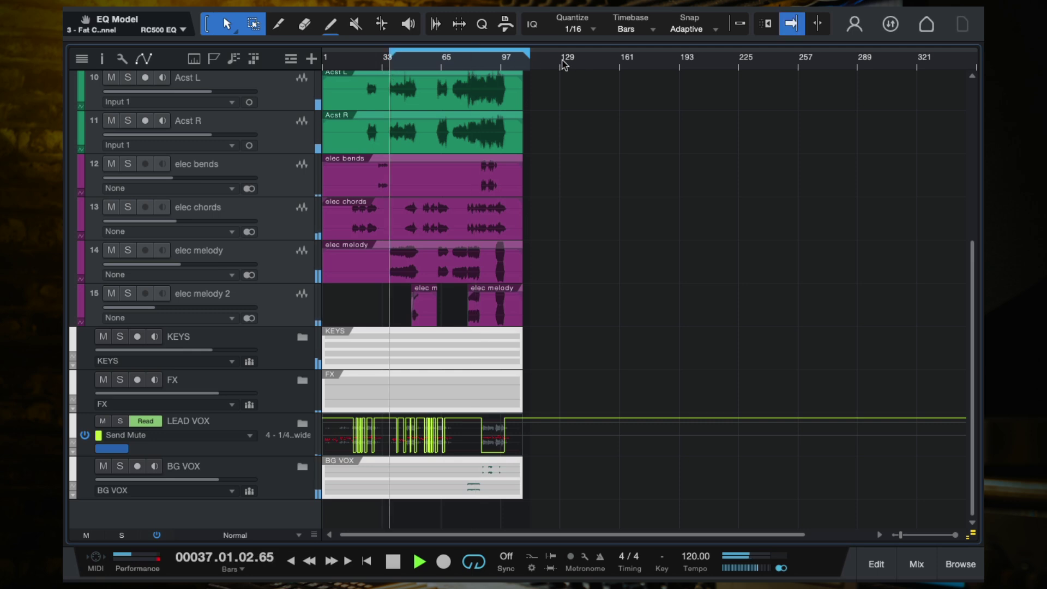
drag(527, 55, 420, 63)
scroll(420, 63, up, 3)
click(384, 56)
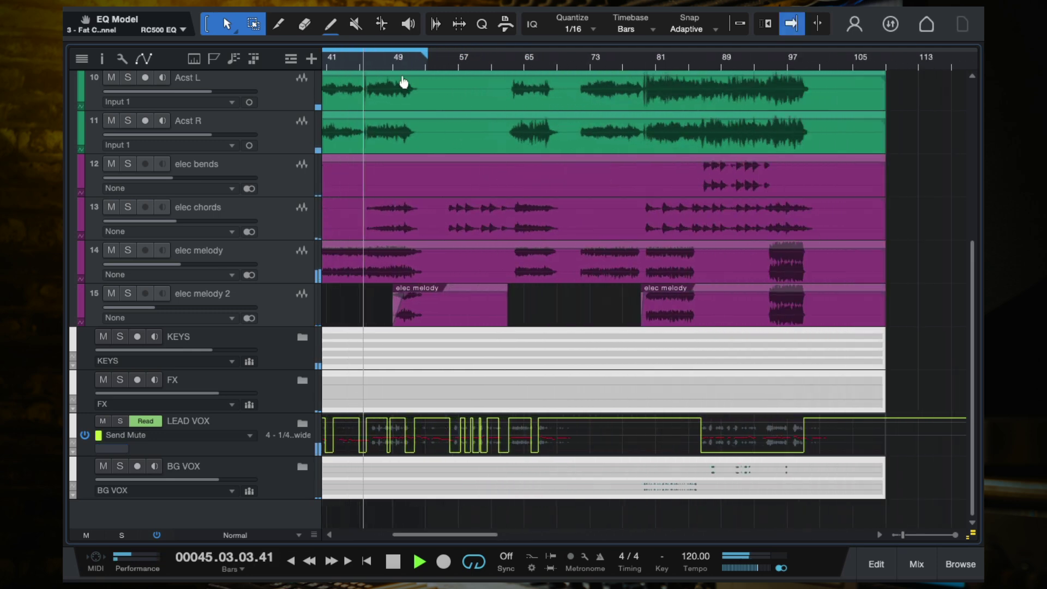
scroll(481, 82, up, 3)
scroll(630, 93, down, 2)
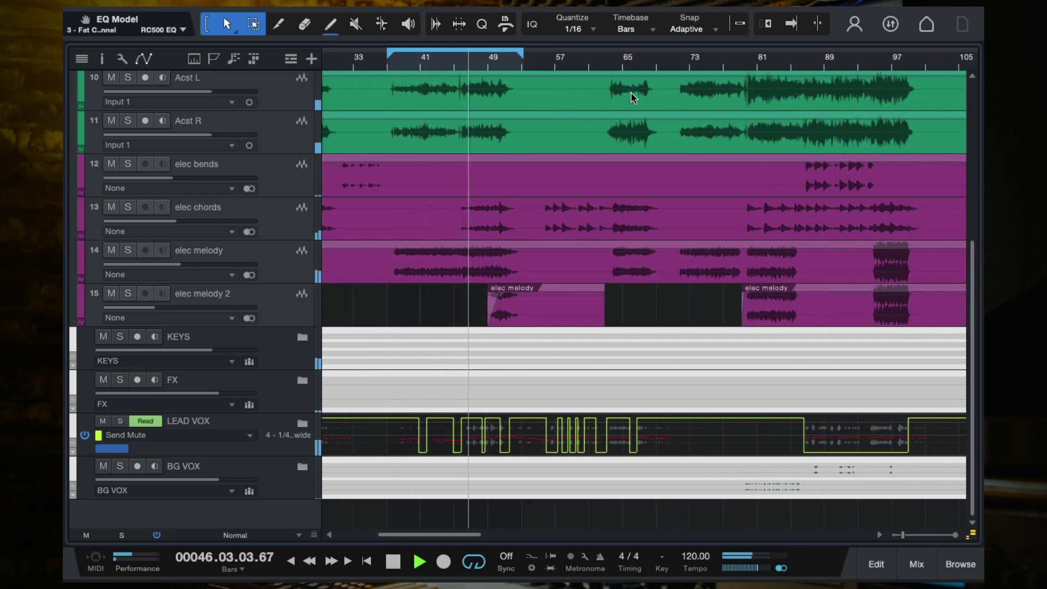
- Stop playback, set the loop range to about bars 63 to 68, and play from its start
click(613, 65)
key(space)
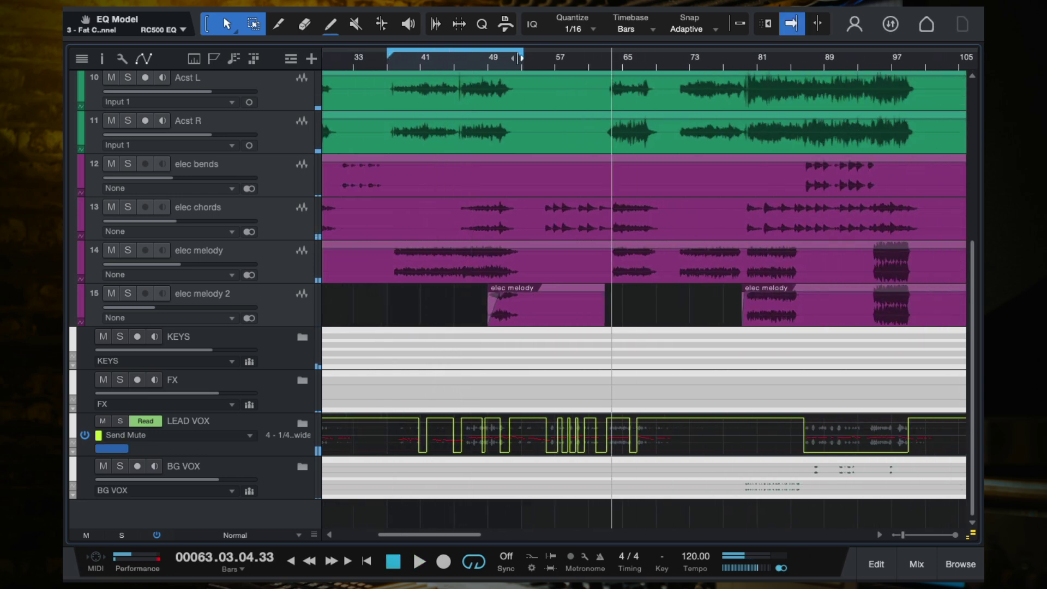
drag(522, 52, 650, 55)
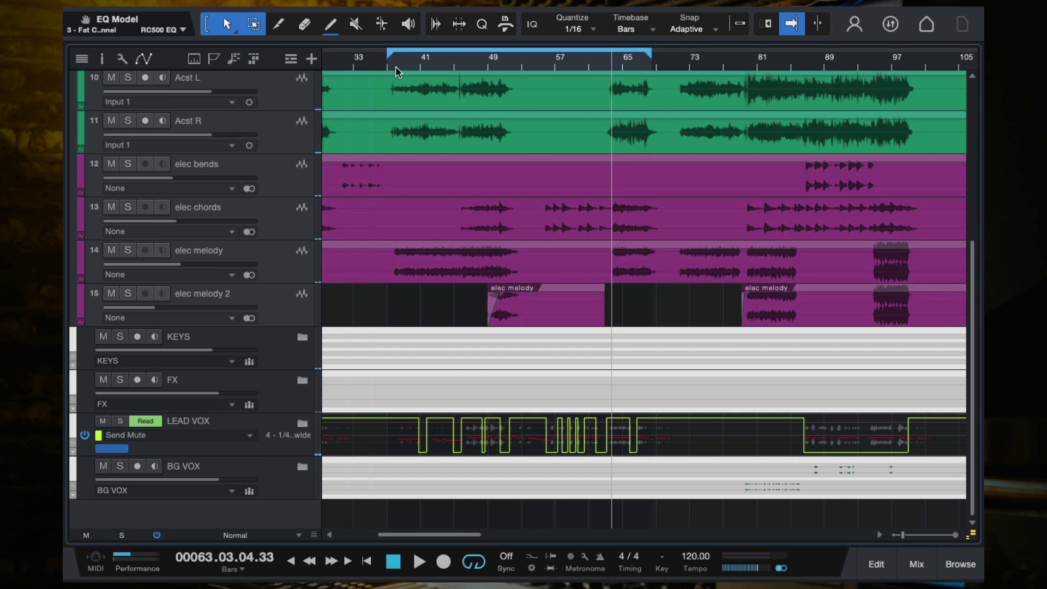
drag(387, 54, 605, 89)
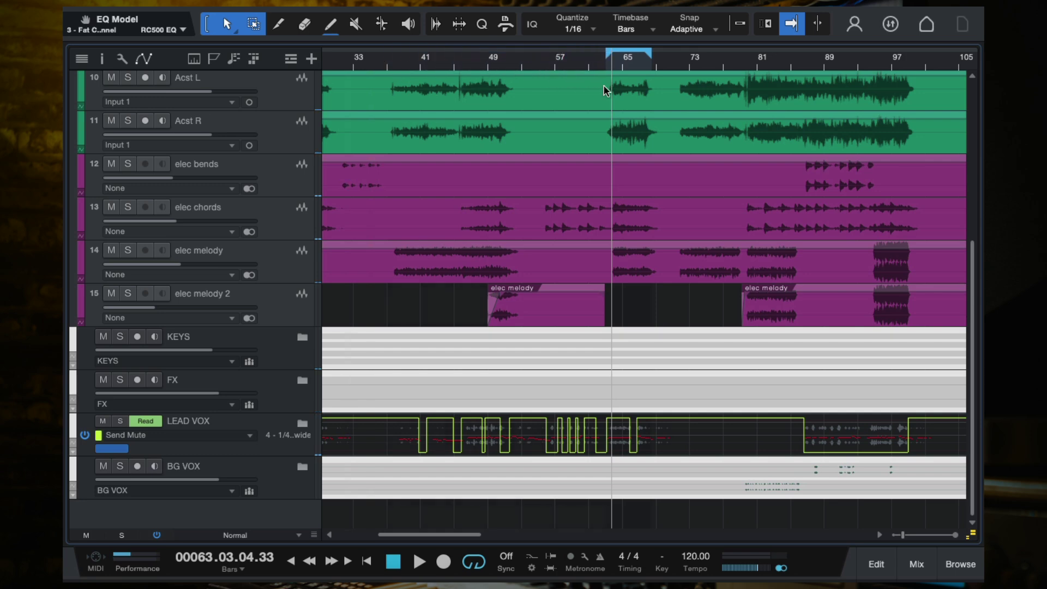
scroll(606, 91, up, 3)
scroll(606, 90, up, 2)
click(555, 68)
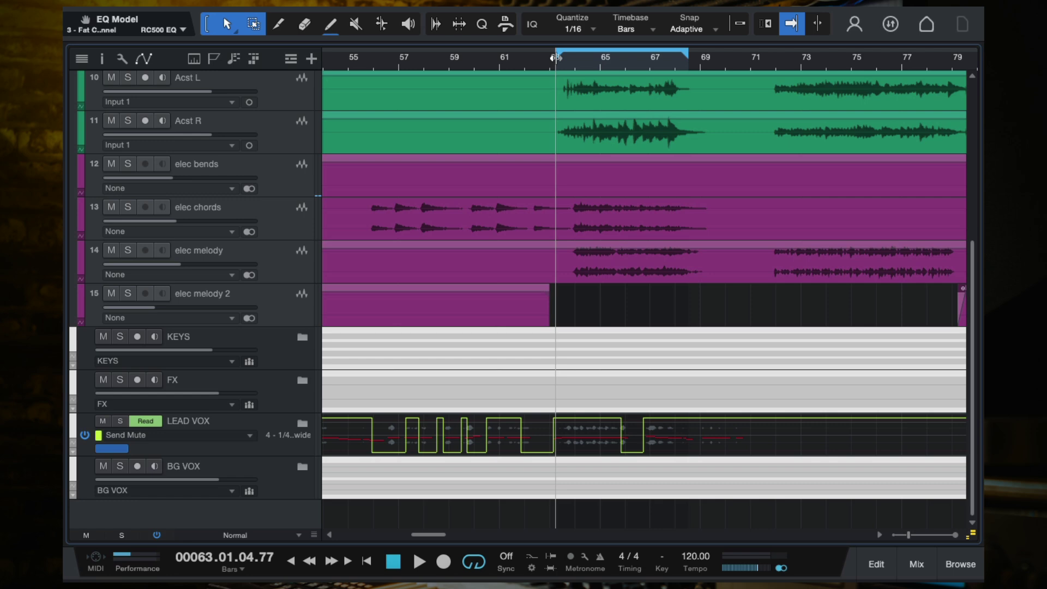
key(space)
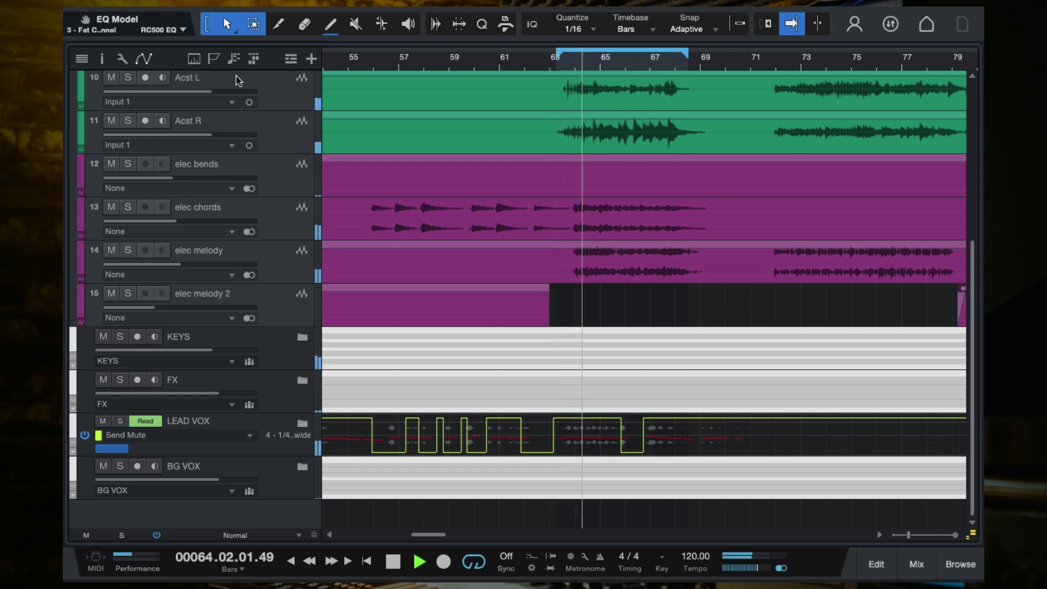
- Select the Acst L track and reopen the ACST bus's Fat Channel from the mixer, with its full equalizer in view
click(361, 108)
key(F3)
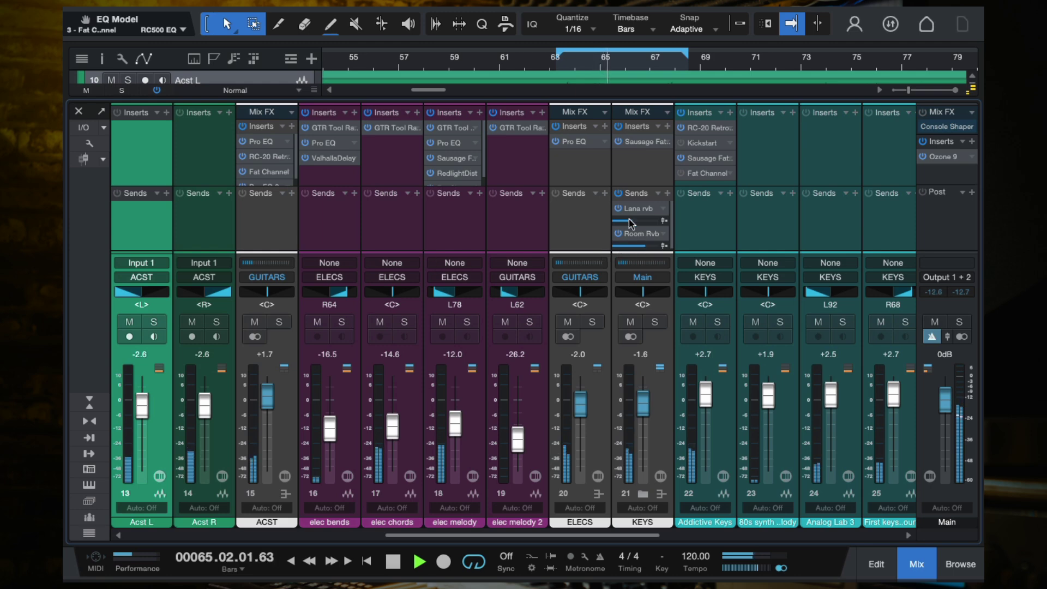
scroll(295, 170, down, 1)
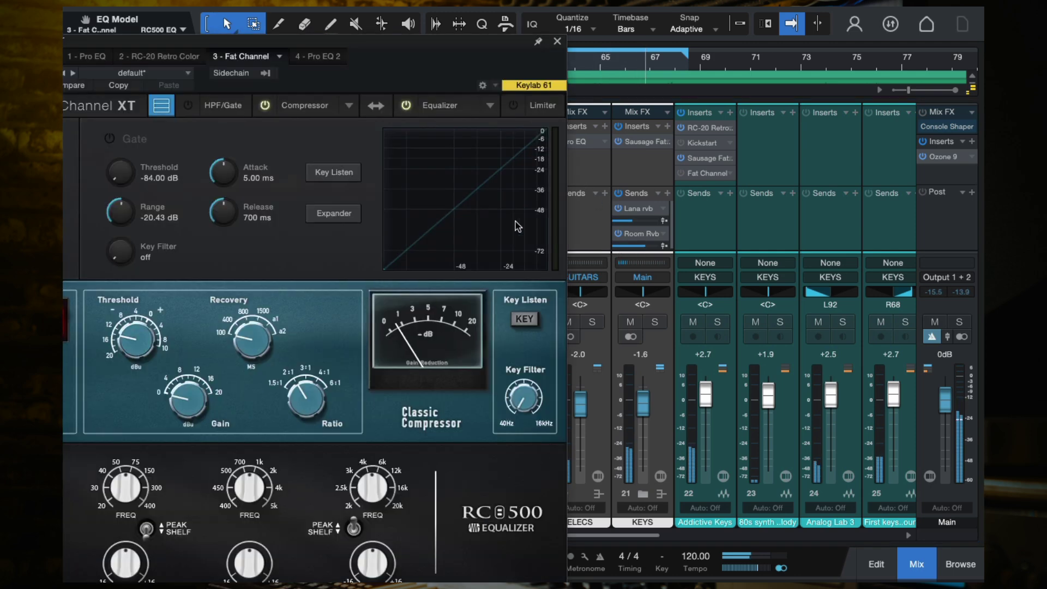
double_click(267, 157)
drag(408, 55, 631, 27)
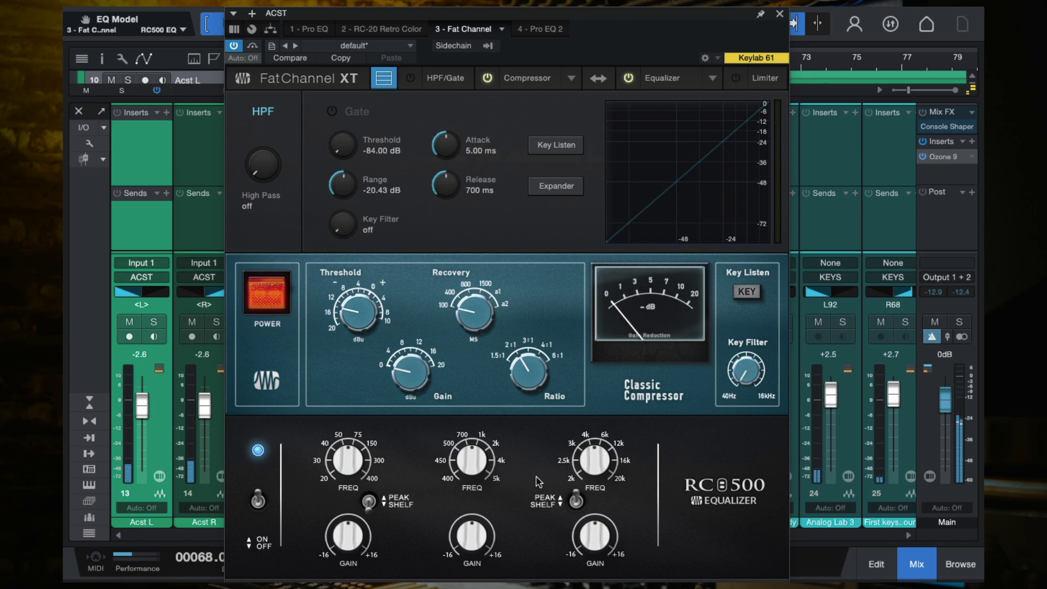
- Boost the high band of the ACST bus's RC500 equalizer and sweep its frequency while listening
drag(604, 524, 602, 513)
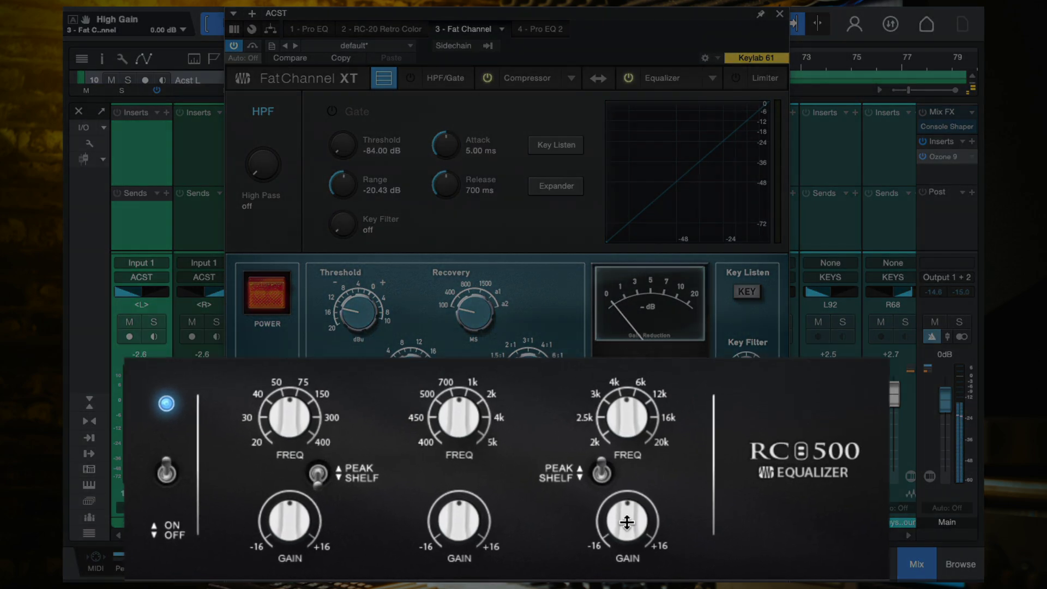
drag(683, 381, 703, 364)
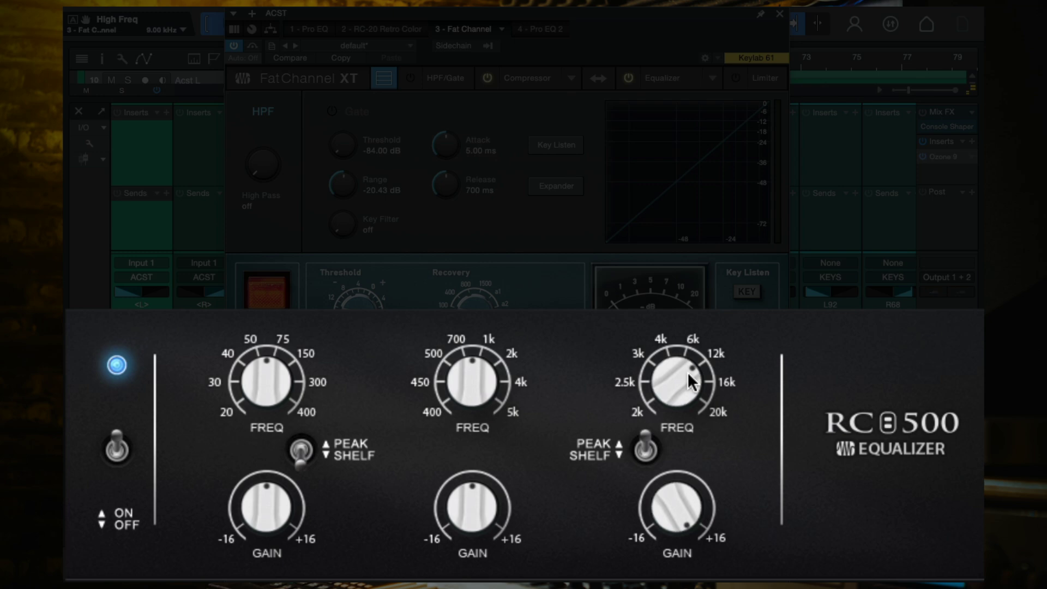
drag(687, 371, 685, 439)
drag(674, 384, 672, 308)
scroll(693, 387, up, 2)
scroll(690, 533, down, 5)
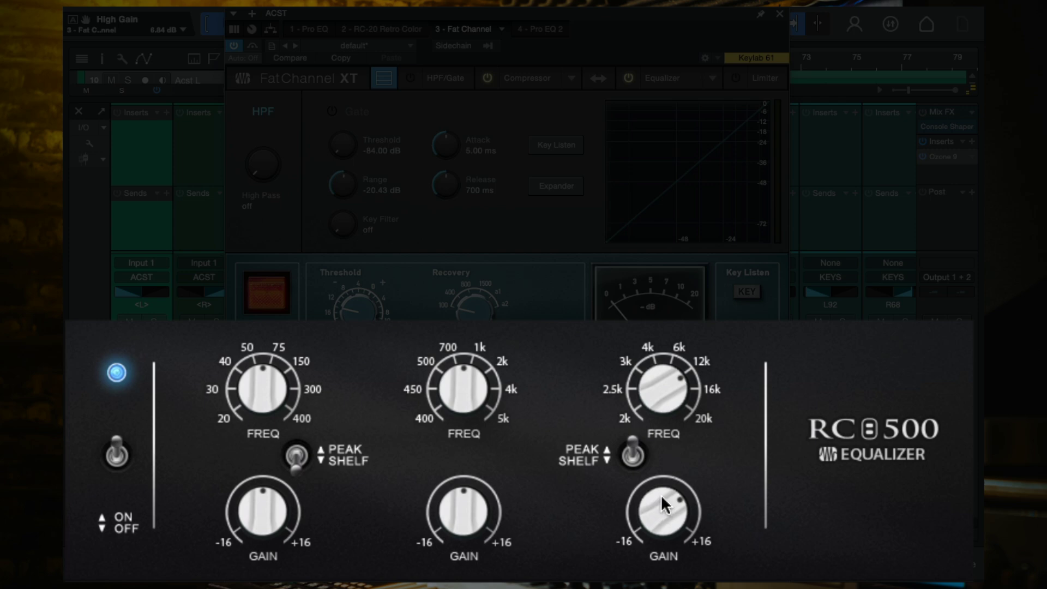
- Reset the RC500's high-band gain to flat for comparison, and settle the High Gain at 8.70 dB
drag(661, 495, 664, 538)
mouse_move(682, 525)
mouse_down()
mouse_move(672, 385)
mouse_move(695, 573)
mouse_move(688, 424)
mouse_move(655, 496)
mouse_move(661, 552)
mouse_move(671, 398)
mouse_move(694, 549)
mouse_move(664, 545)
mouse_move(666, 400)
mouse_move(676, 551)
mouse_move(673, 437)
mouse_move(686, 544)
mouse_move(687, 524)
mouse_up()
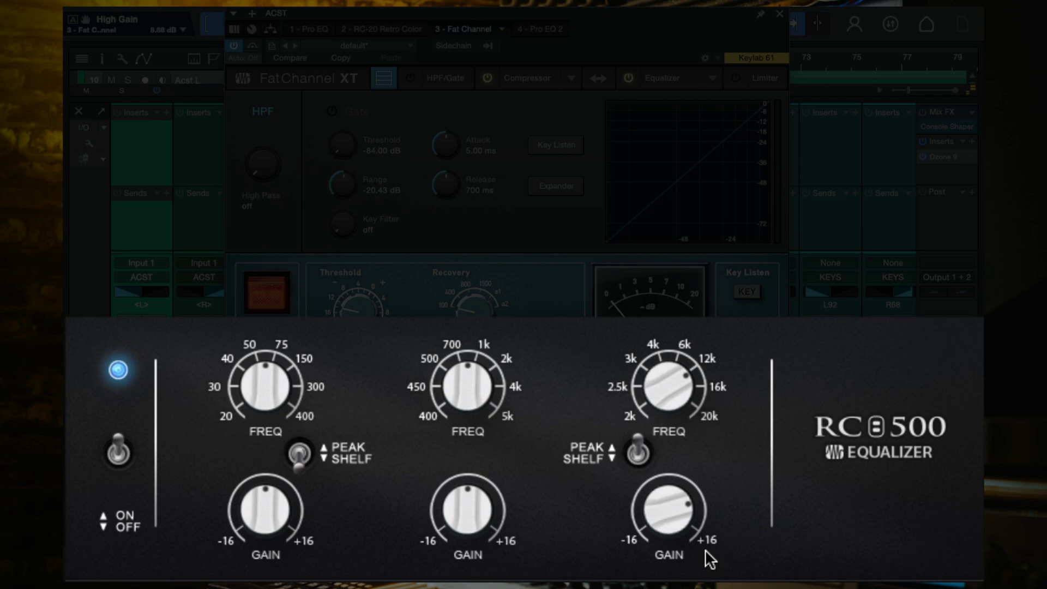
alt+click(670, 508)
drag(672, 509, 679, 487)
drag(679, 486, 679, 462)
mouse_move(672, 502)
mouse_down()
mouse_move(683, 430)
mouse_move(673, 575)
mouse_move(675, 458)
mouse_move(671, 510)
mouse_move(674, 497)
mouse_up()
mouse_move(684, 508)
mouse_down()
mouse_move(682, 475)
mouse_move(686, 513)
mouse_up()
mouse_move(680, 512)
mouse_down()
mouse_move(682, 568)
mouse_move(693, 431)
mouse_move(681, 562)
mouse_move(688, 521)
mouse_move(688, 548)
mouse_move(679, 509)
mouse_up()
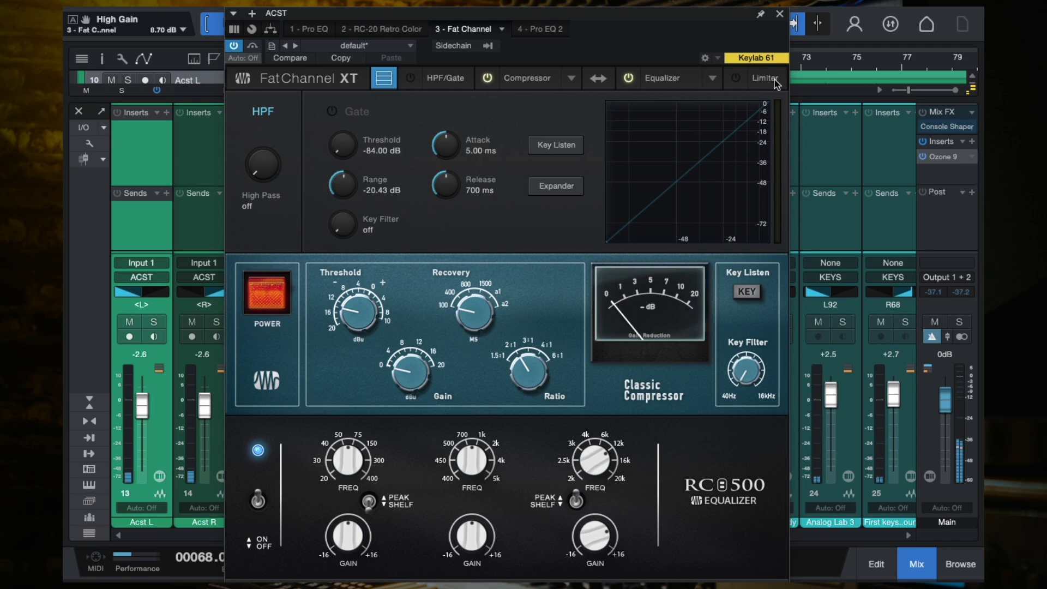
- Close the Fat Channel and the mixer, and audition the full mix from about bar 46
click(779, 14)
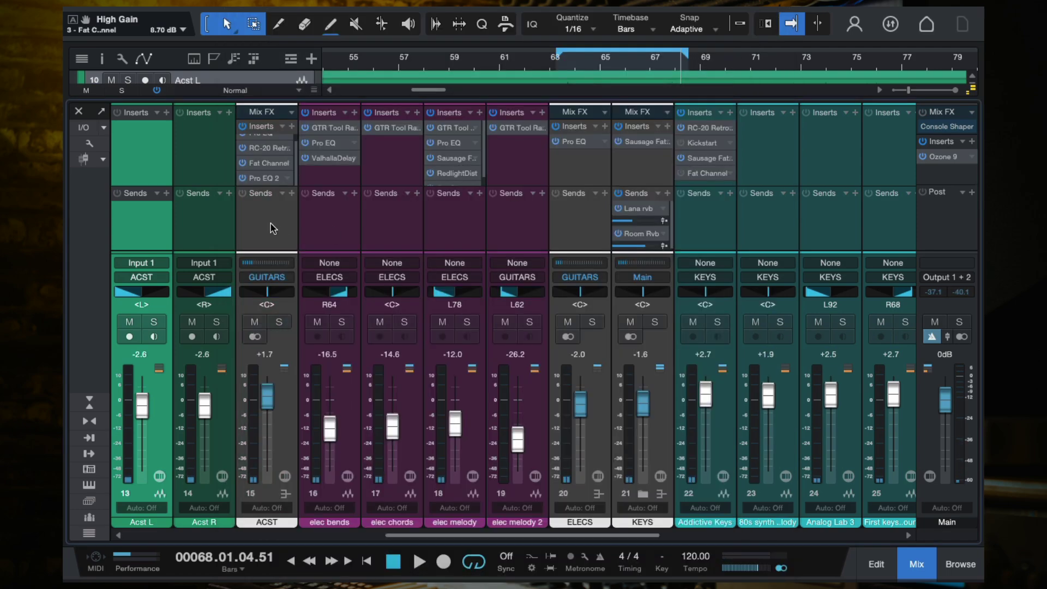
click(78, 111)
scroll(578, 381, down, 3)
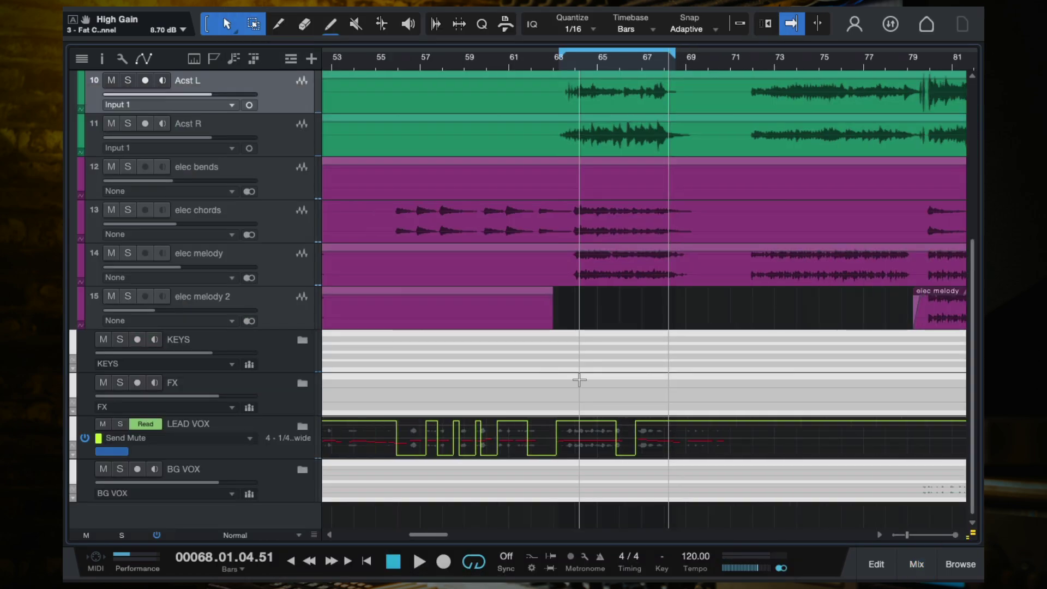
click(422, 61)
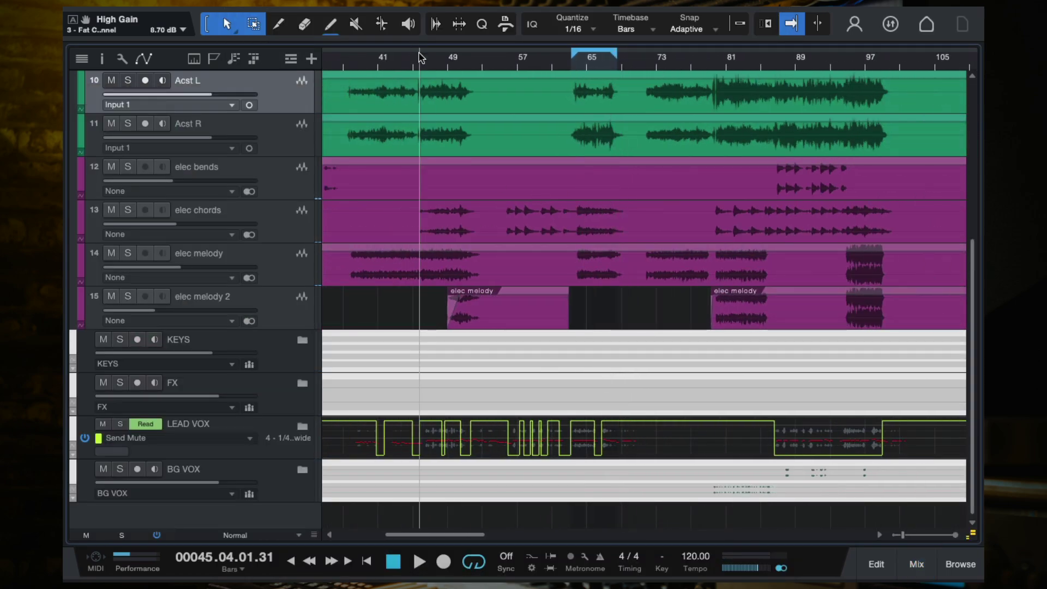
key(space)
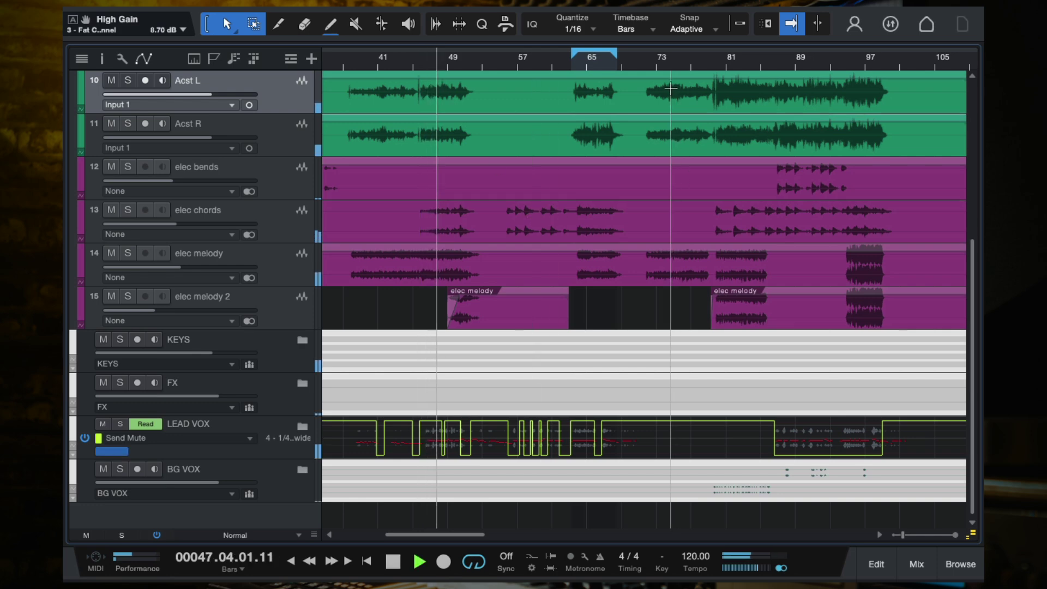
scroll(626, 161, down, 3)
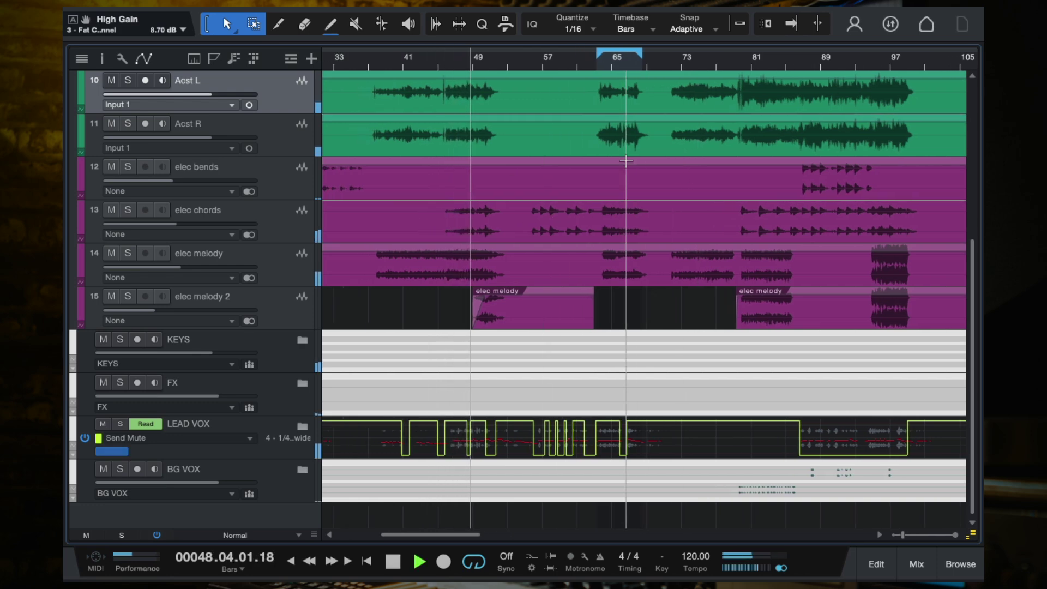
key(space)
- Play the mix from about bar 63, and move the loop range to about bars 86 to 98
key(f)
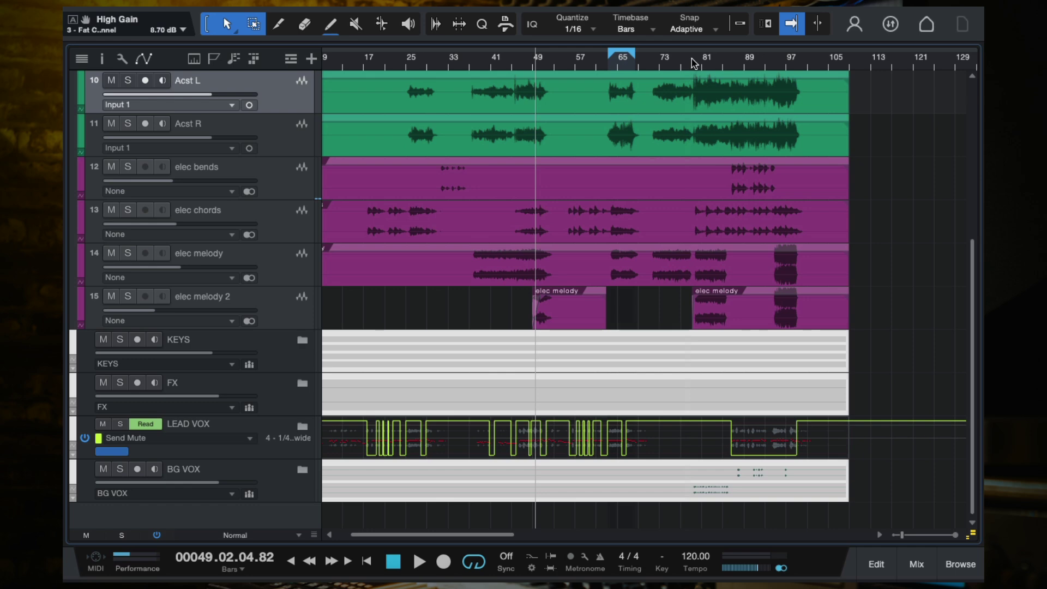
click(663, 61)
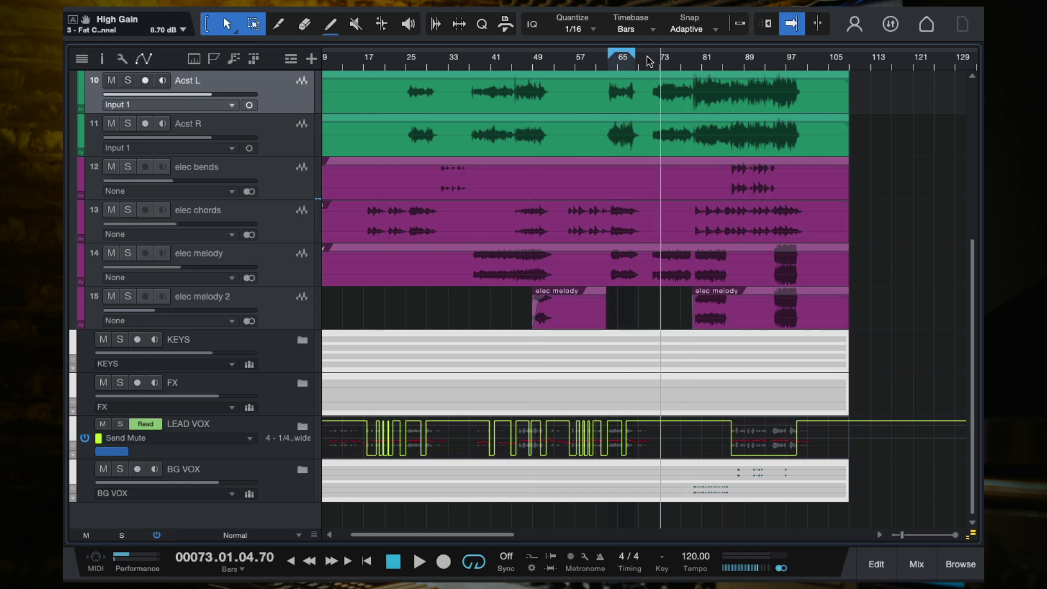
click(608, 69)
key(space)
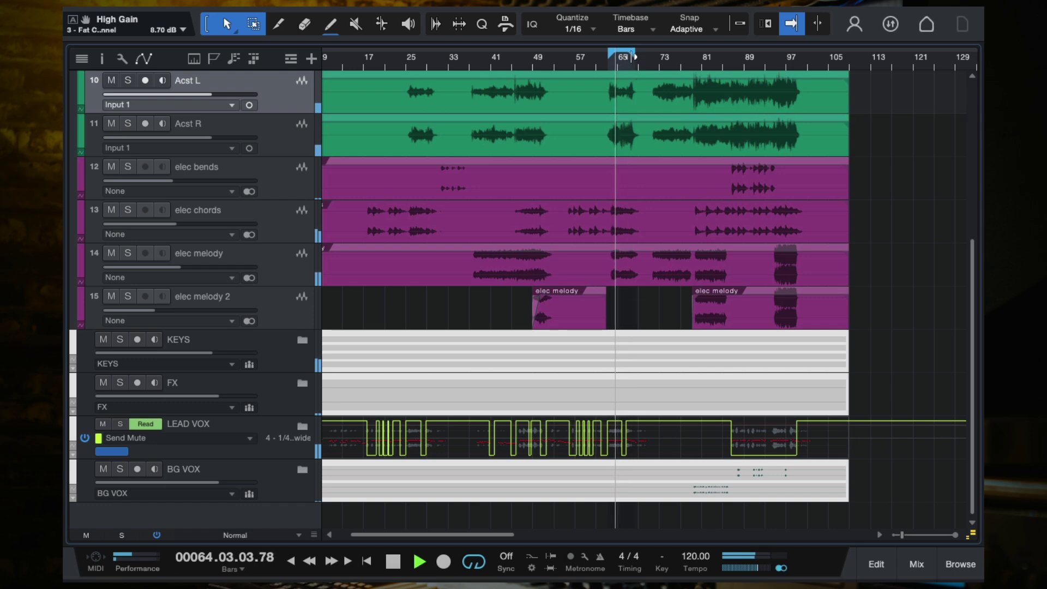
drag(635, 57, 825, 57)
scroll(821, 175, right, 2)
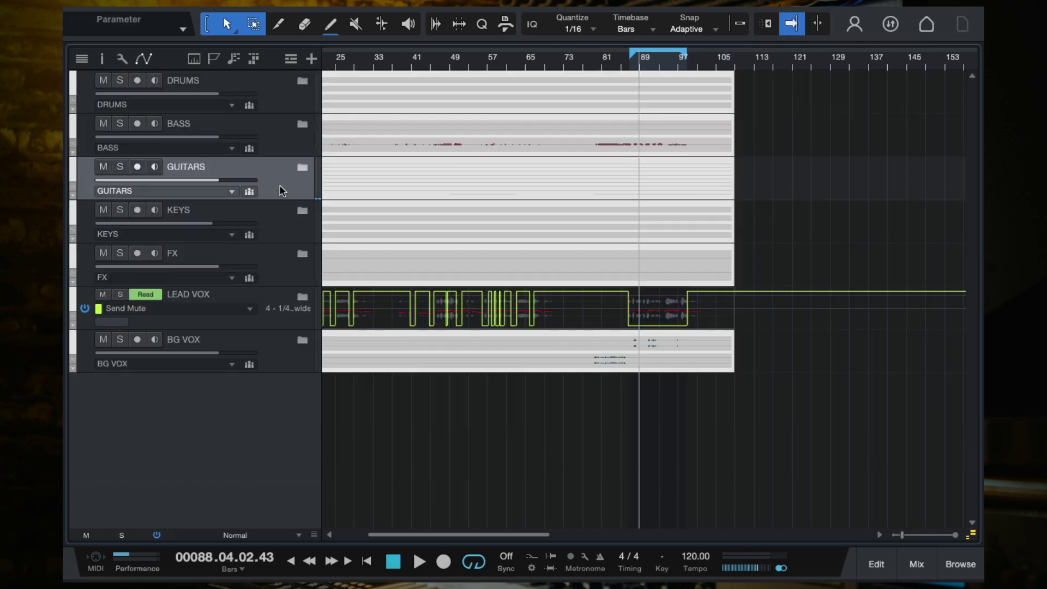
- Expand the BASS folder, select the bass guitar track, and show its channel in the mixer
click(289, 139)
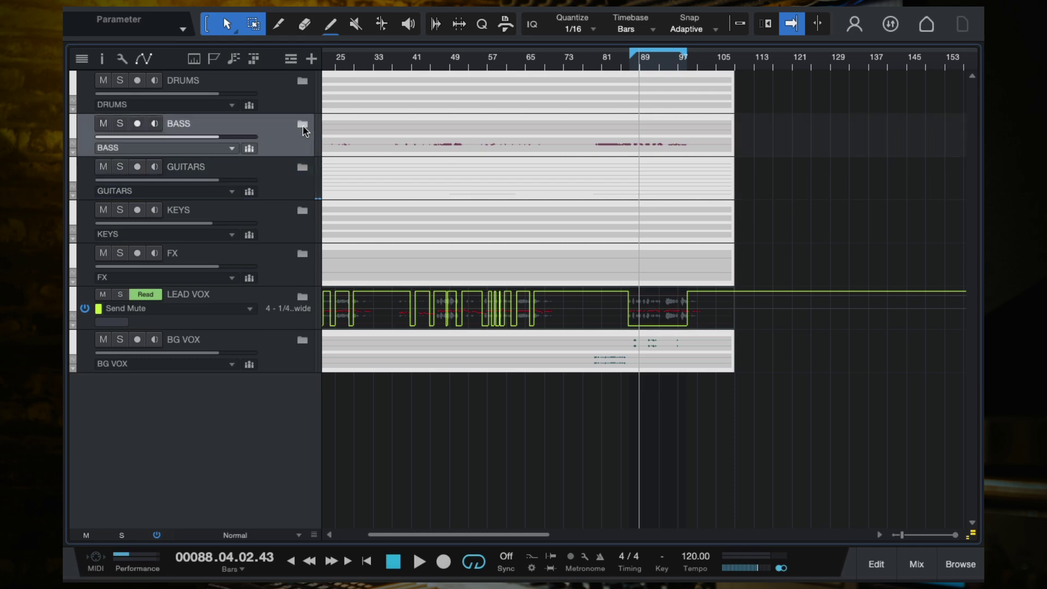
click(303, 125)
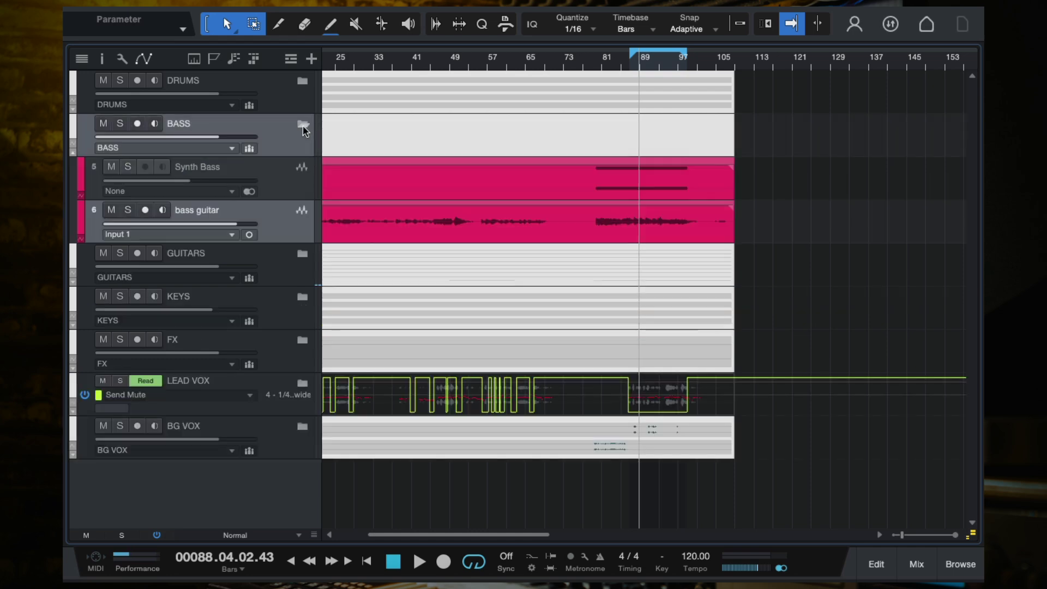
scroll(584, 375, down, 2)
scroll(585, 374, up, 1)
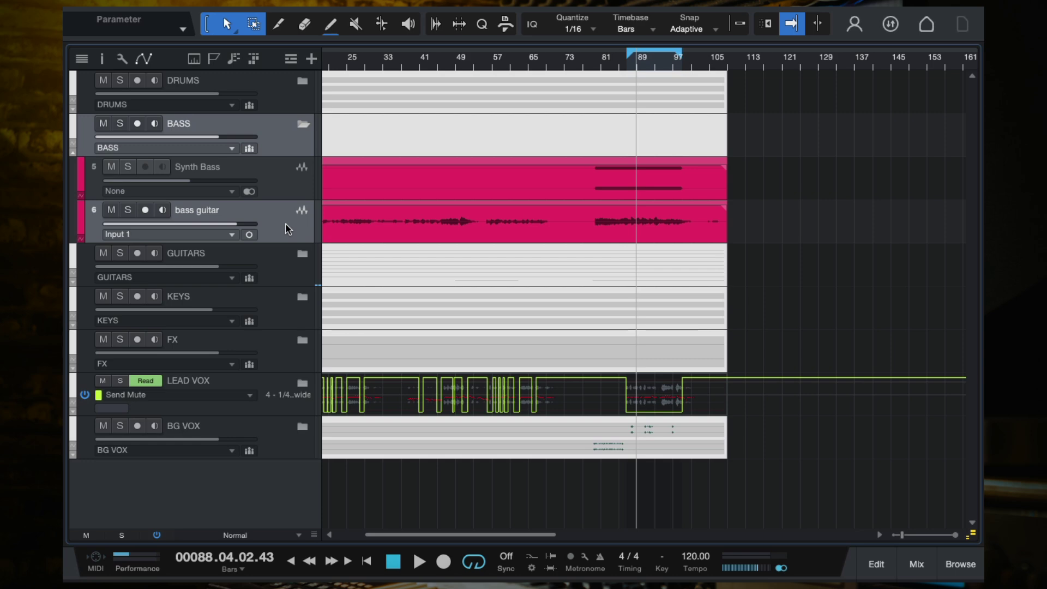
click(290, 105)
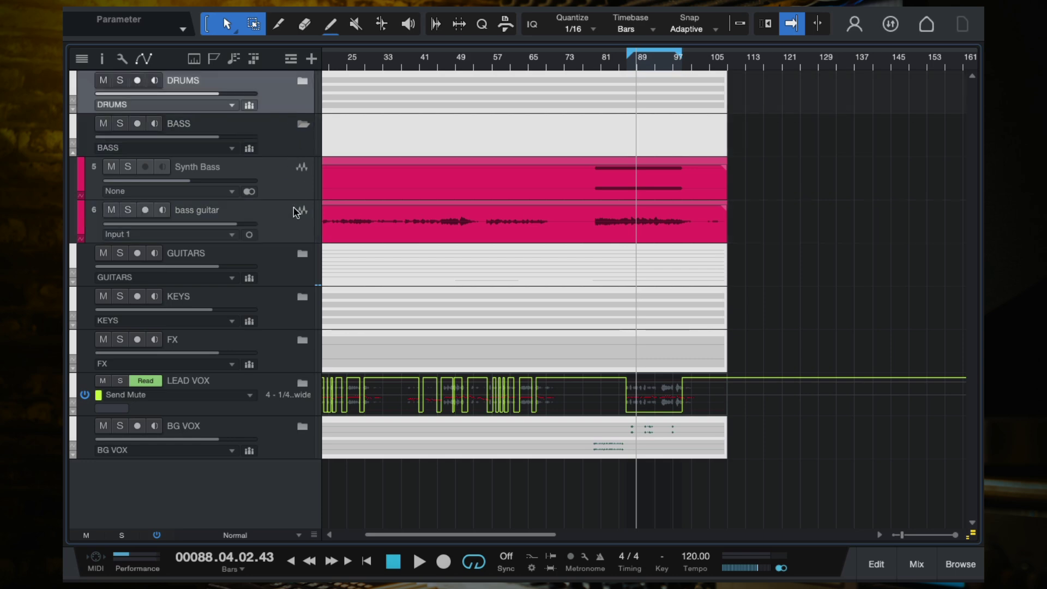
click(284, 223)
key(F3)
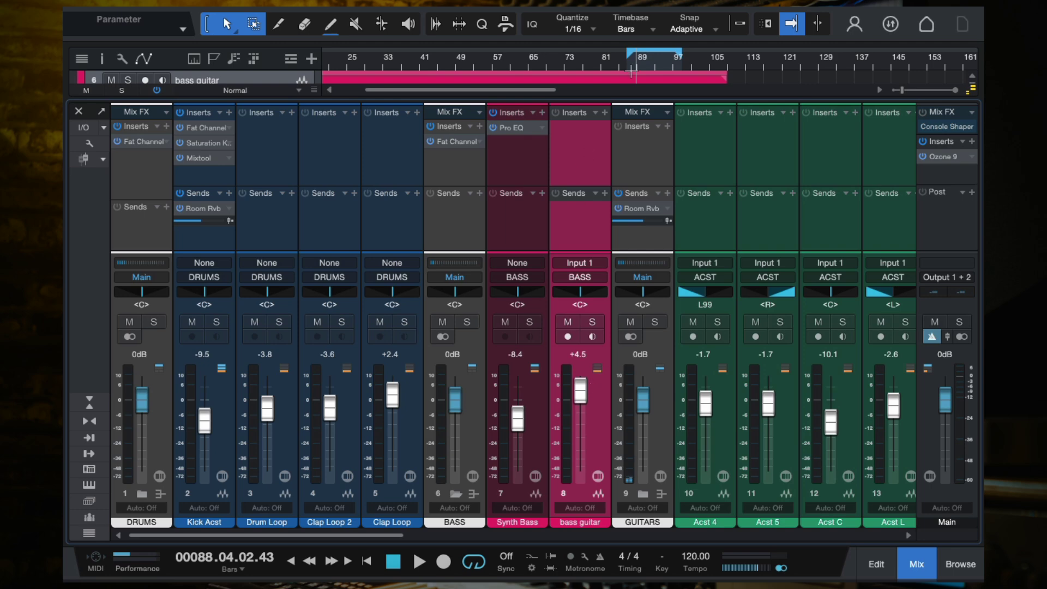
- Insert Multiband Dynamics on the bass guitar channel and close its plug-in window
click(604, 113)
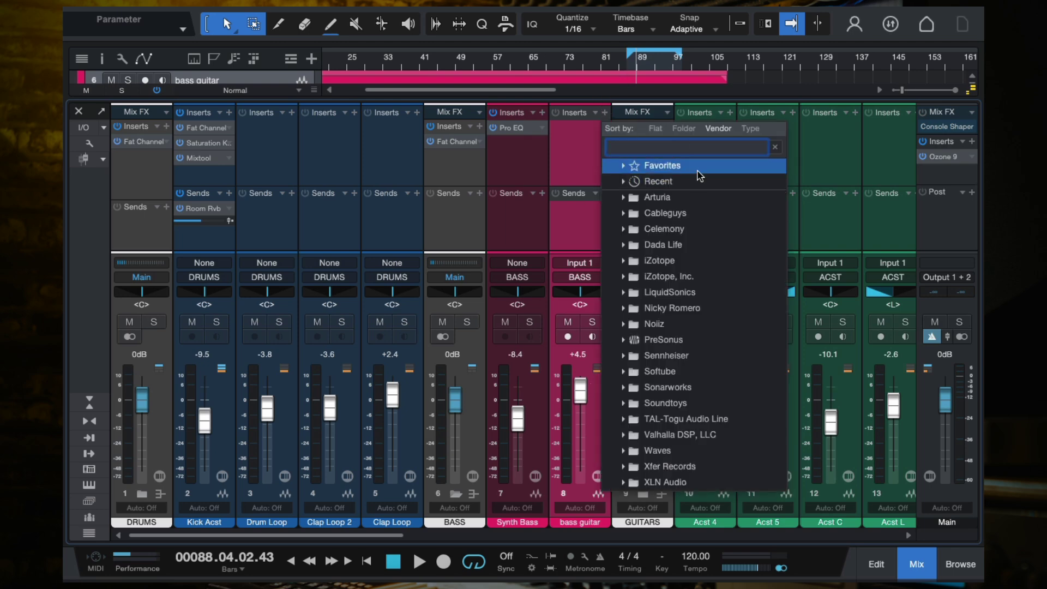
text(multiband)
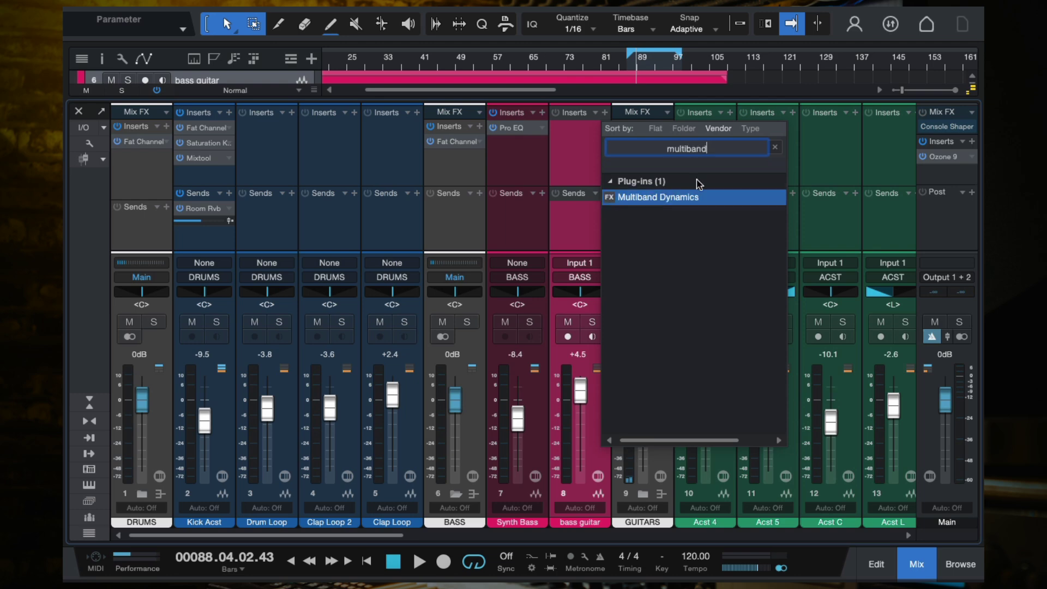
double_click(692, 198)
drag(583, 13, 598, 55)
click(813, 56)
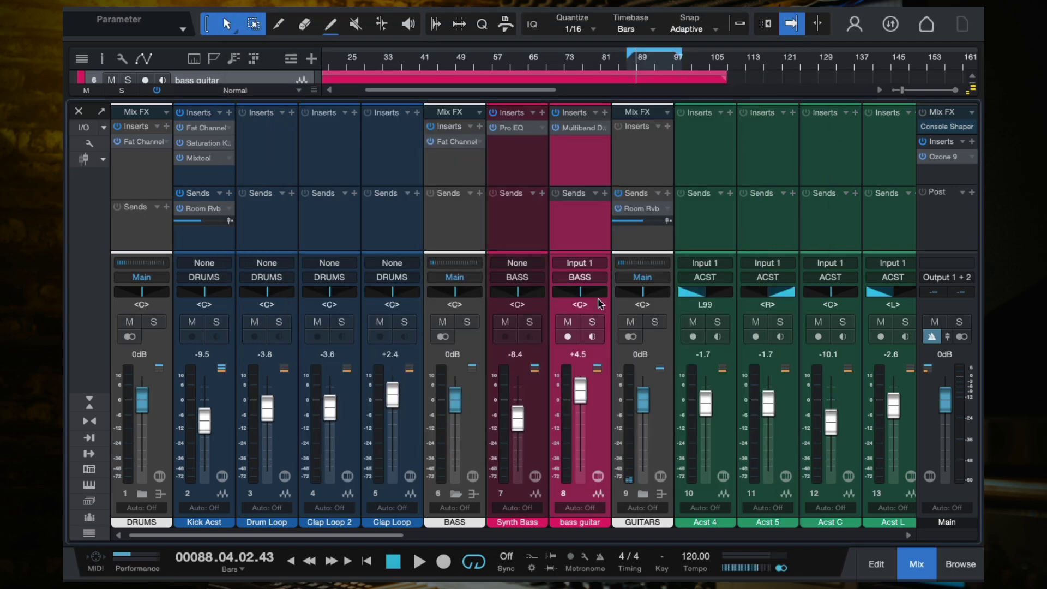
- Solo the bass guitar and Kick Acst, play them together, and reopen the bass guitar's Multiband Dynamics
click(592, 322)
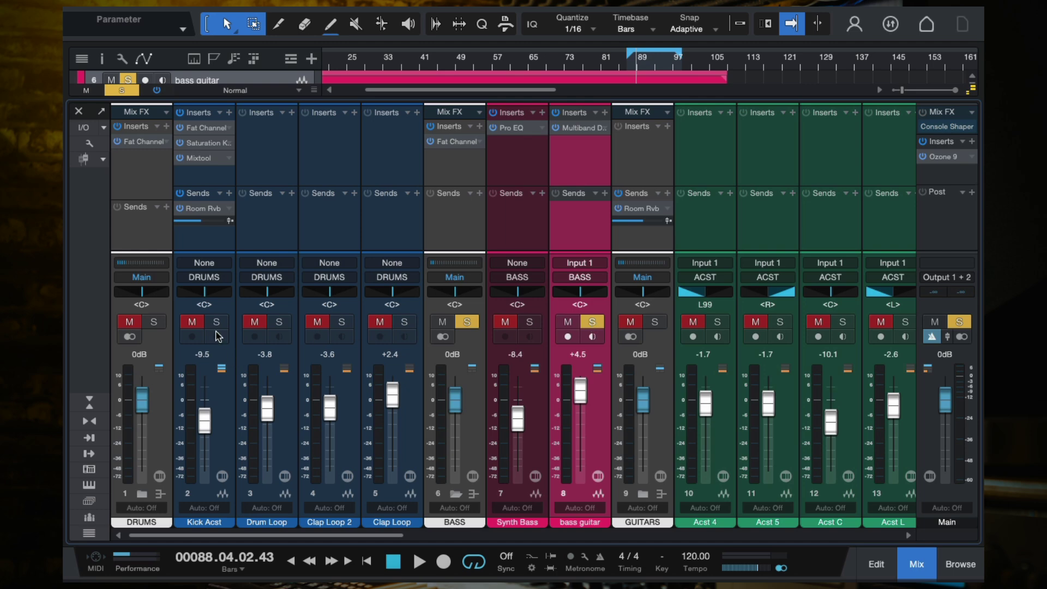
click(217, 321)
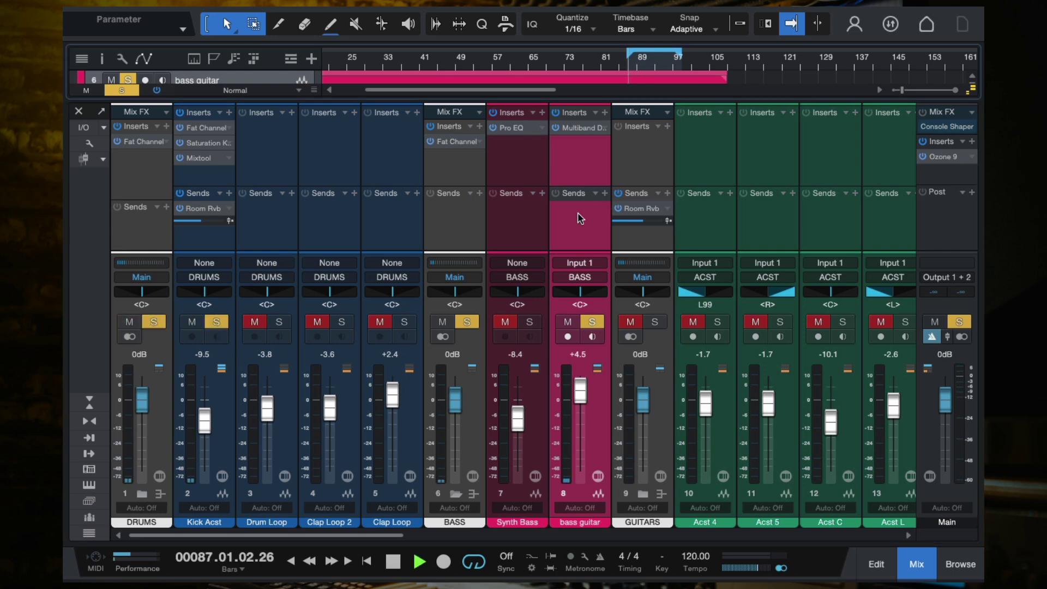
click(581, 130)
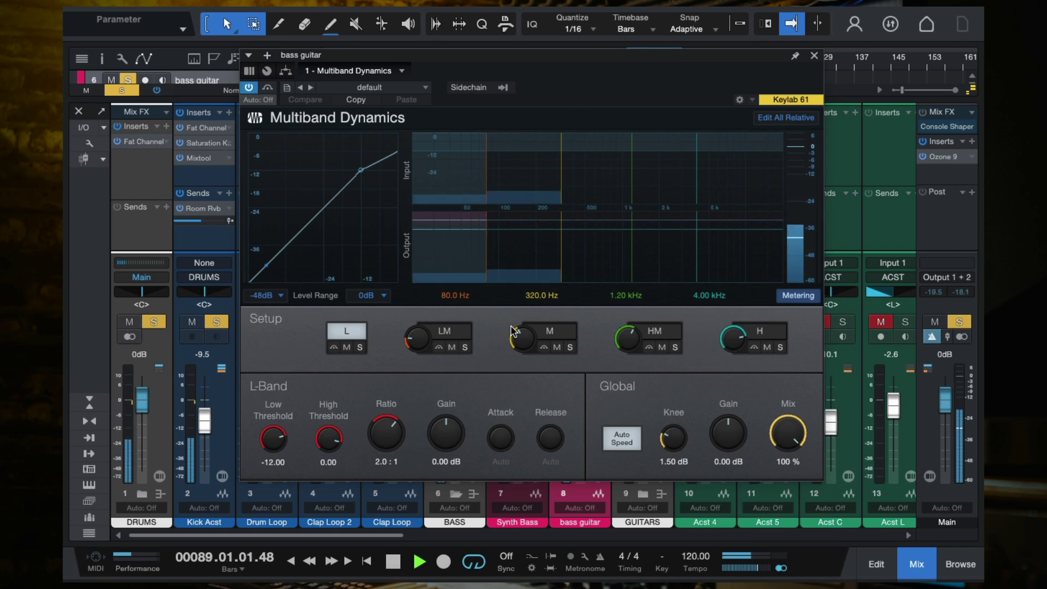
key(space)
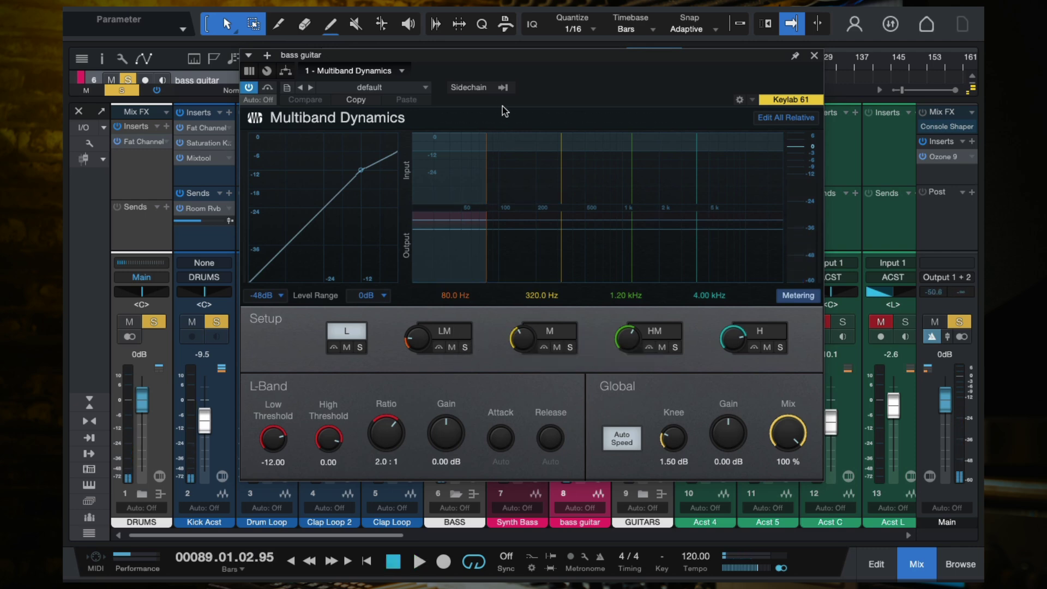
- Enable the Multiband Dynamics sidechain and feed it with a send from Kick Acst
click(467, 88)
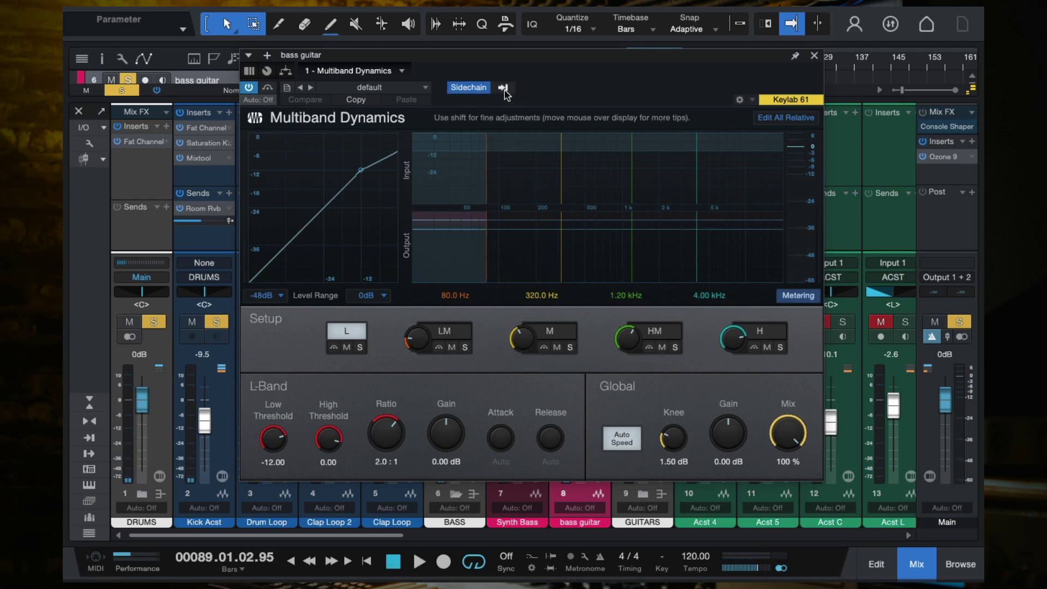
click(503, 88)
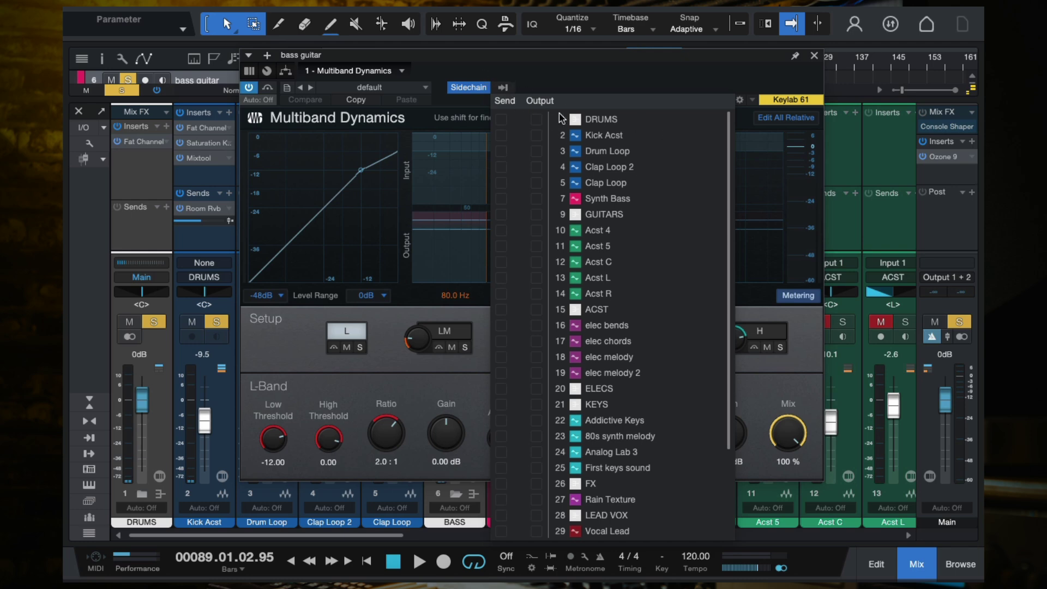
click(501, 136)
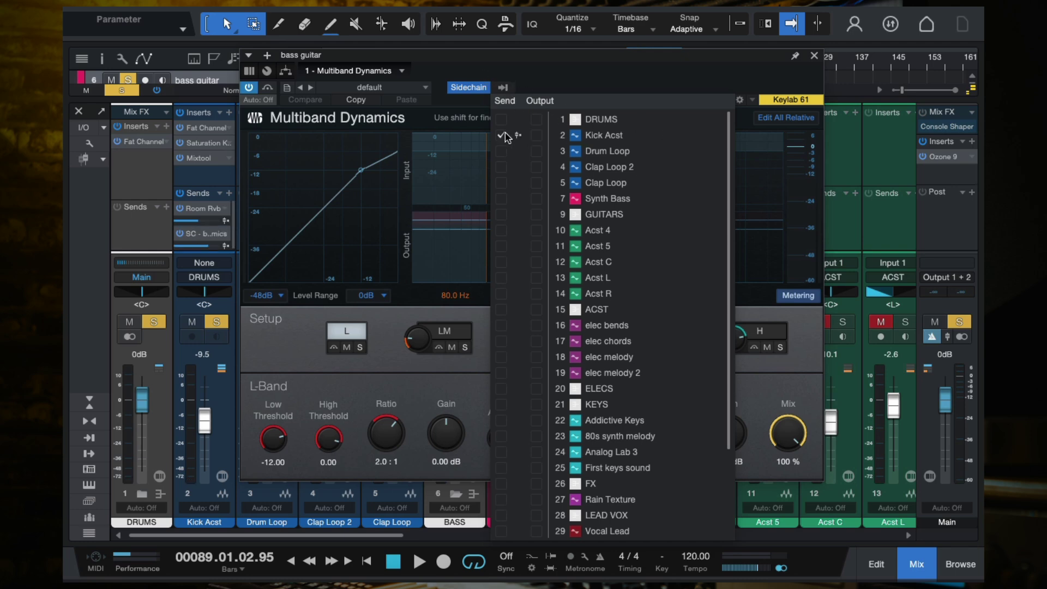
click(604, 52)
- During playback, set the L-Band's Low Threshold to -28.20 in the bass guitar's Multiband Dynamics
key(space)
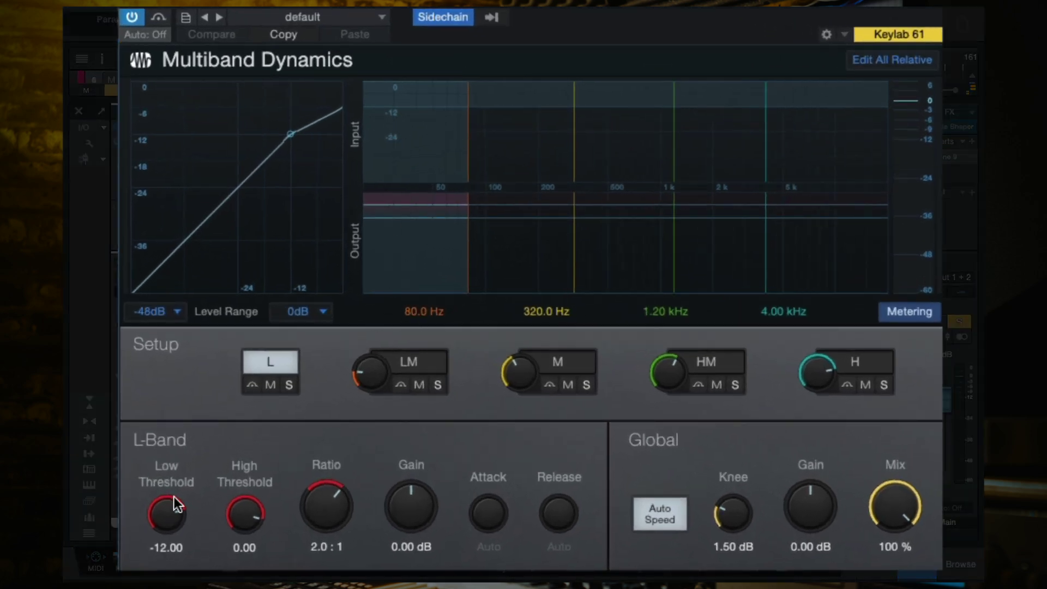
drag(174, 496, 163, 460)
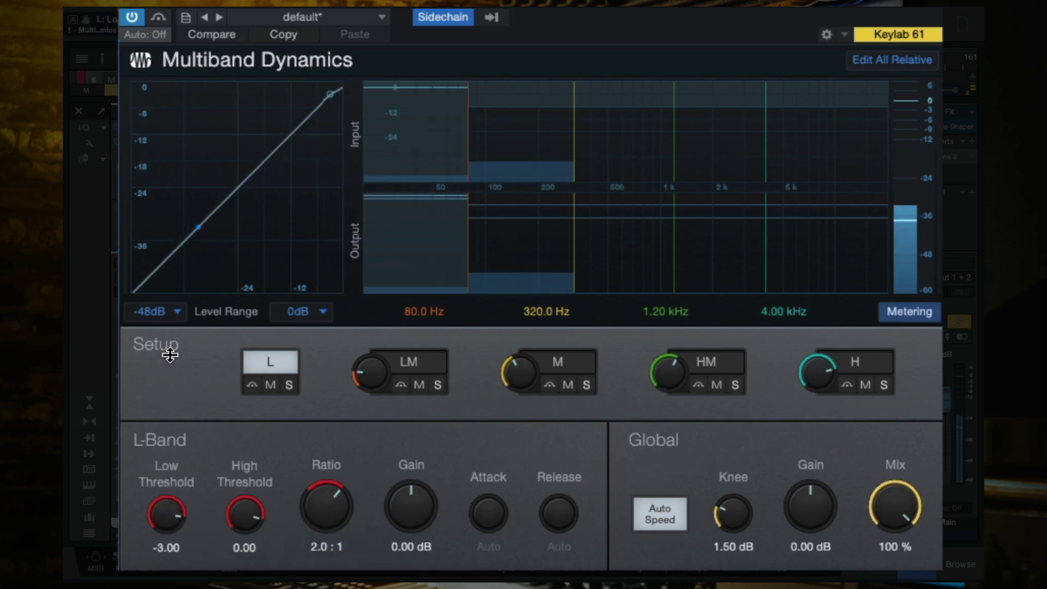
drag(169, 498, 171, 532)
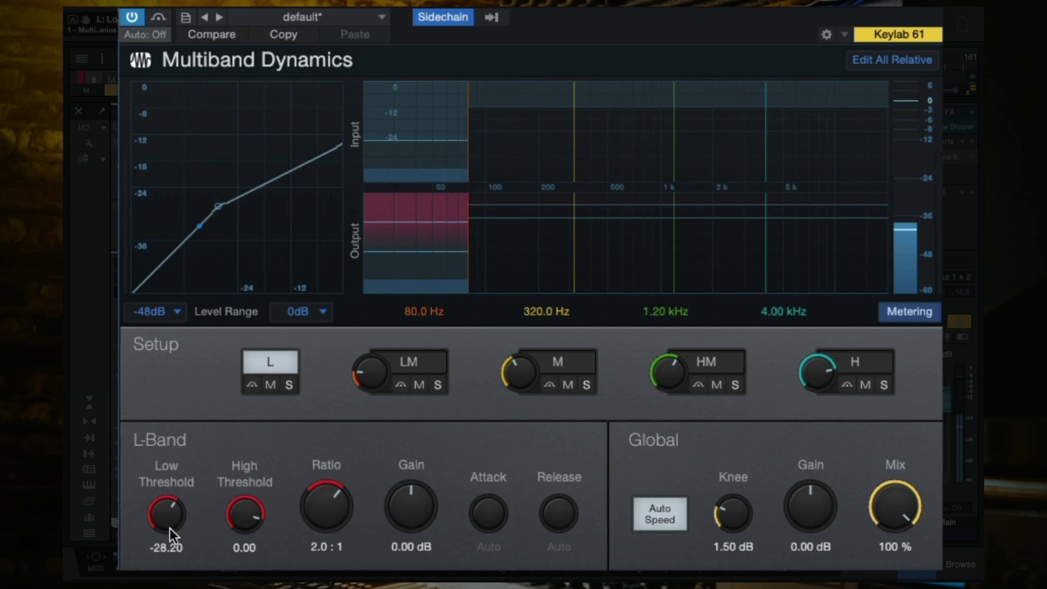
- Bypass and re-enable Multiband Dynamics to compare the bass with and without it, and restart playback
click(133, 19)
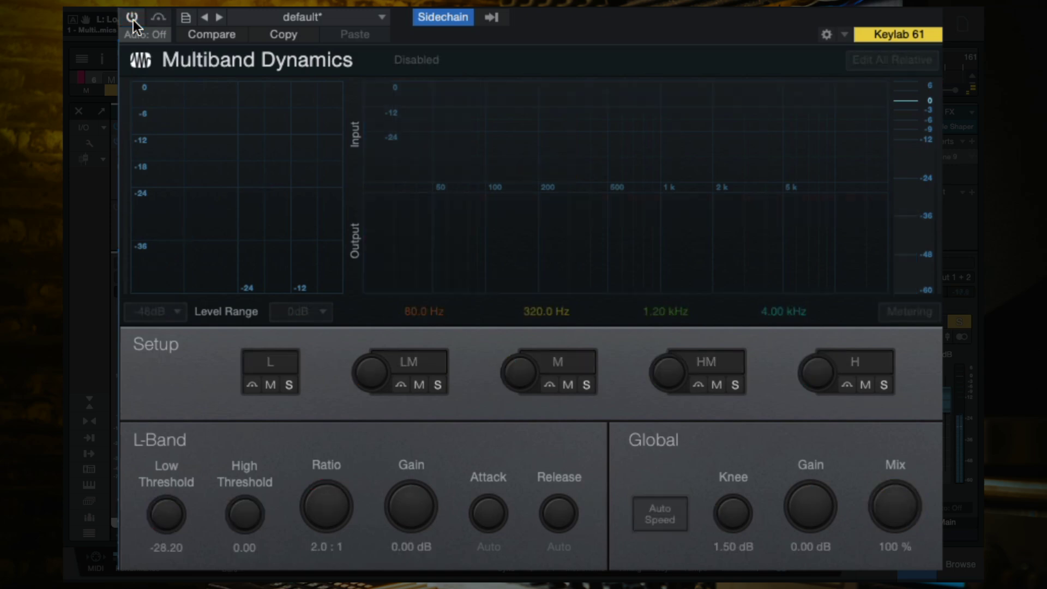
click(133, 19)
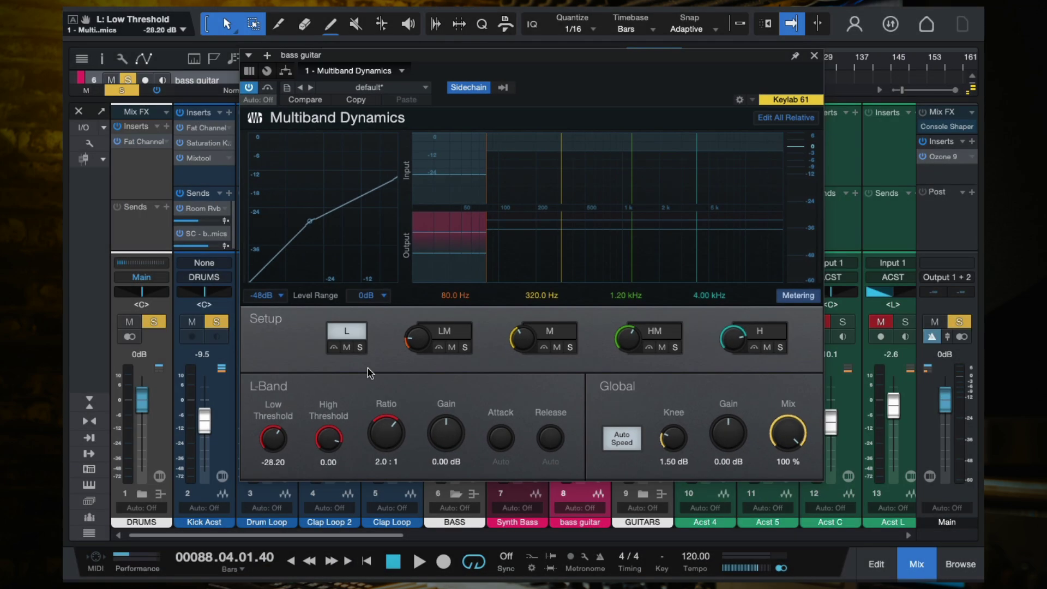
key(space)
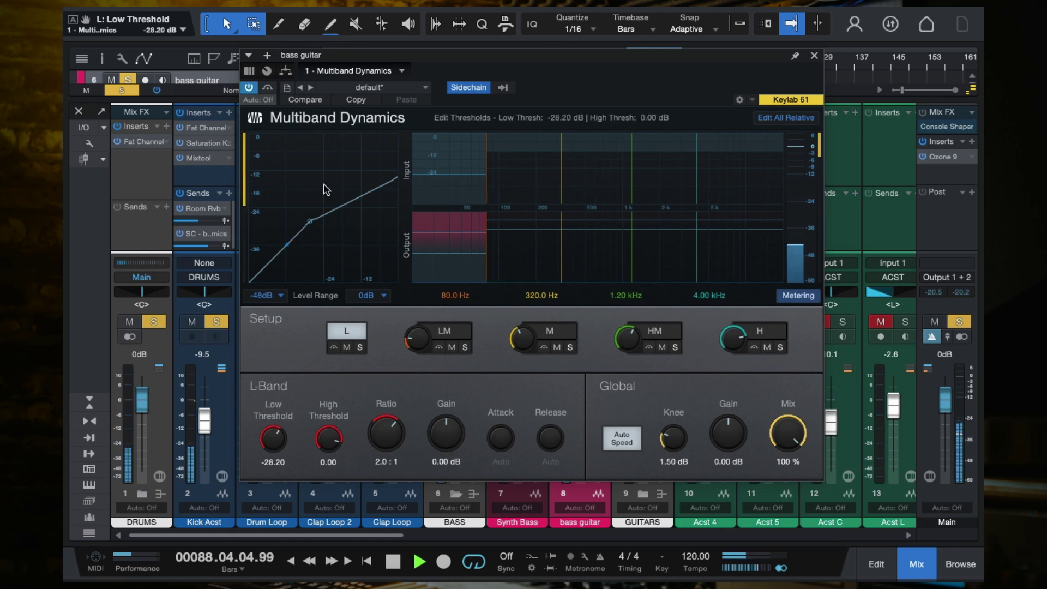
- Compare the soloed bass guitar with Multiband Dynamics off and on once more, close the plug-in, stop playback and save the song
click(249, 88)
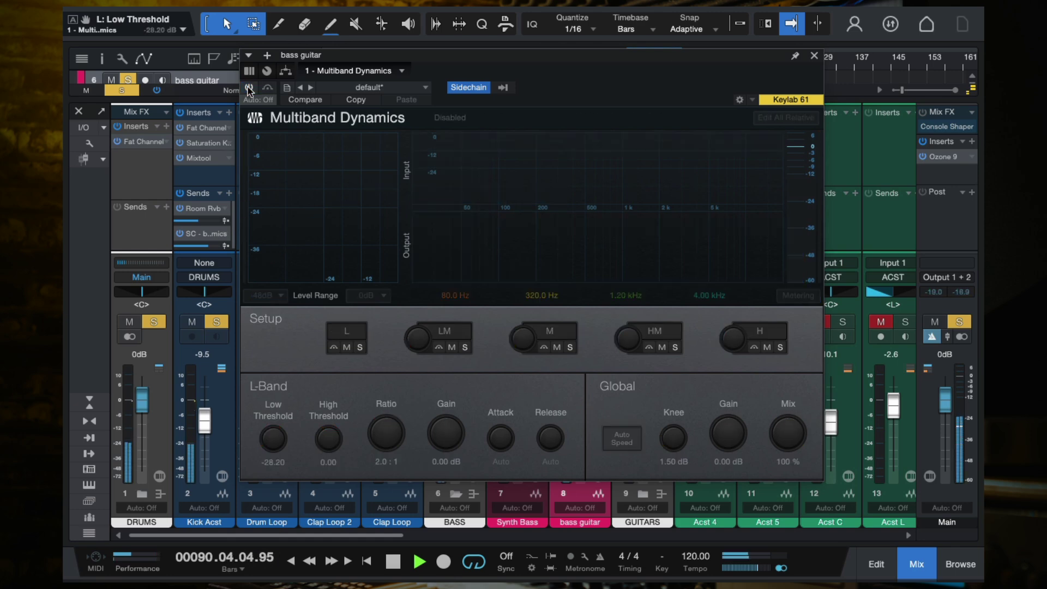
click(249, 87)
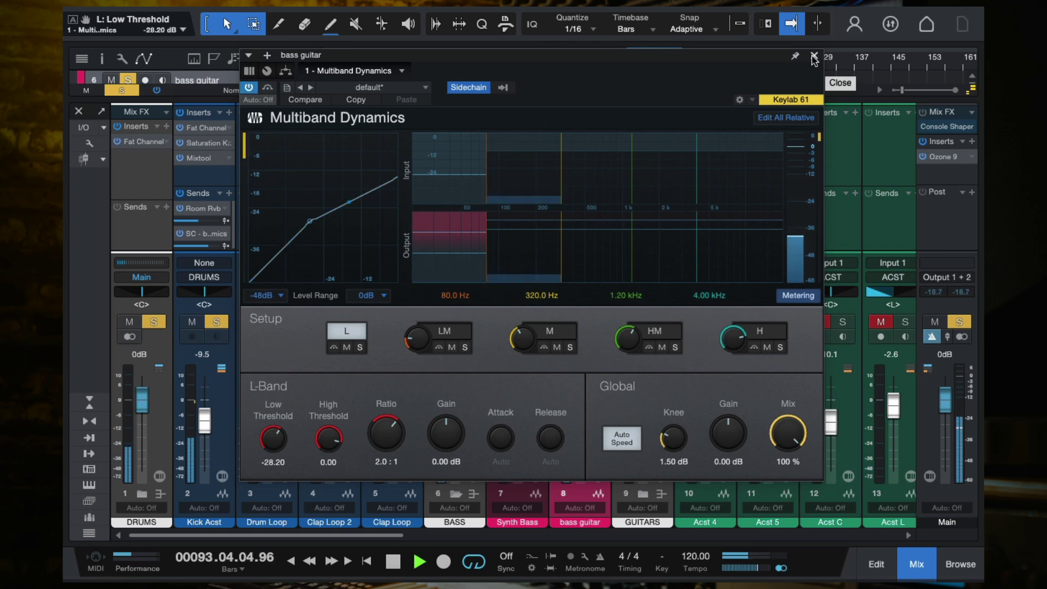
click(815, 57)
key(space)
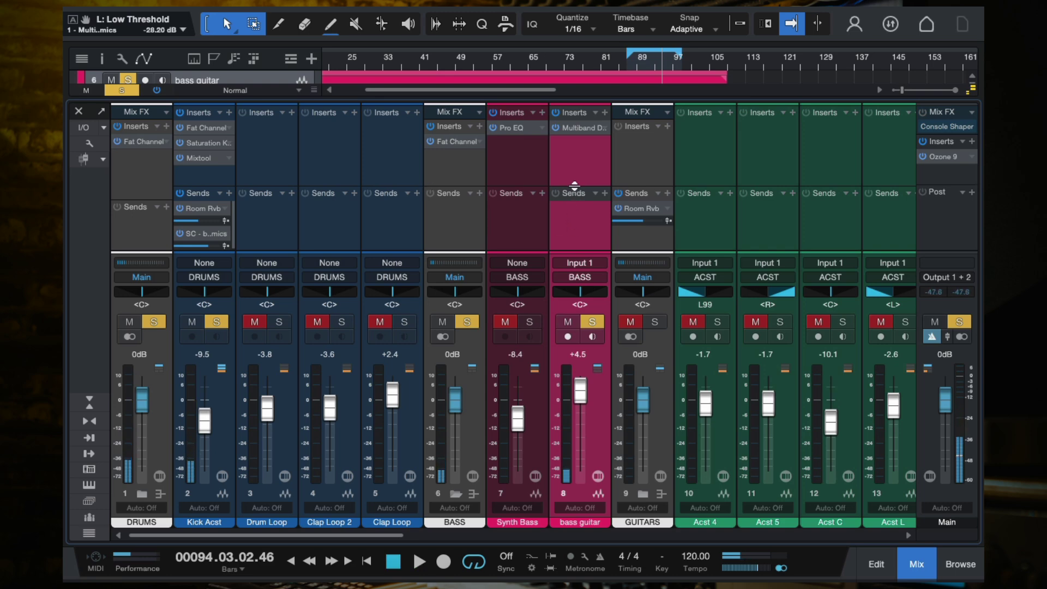
key(ctrl+s)
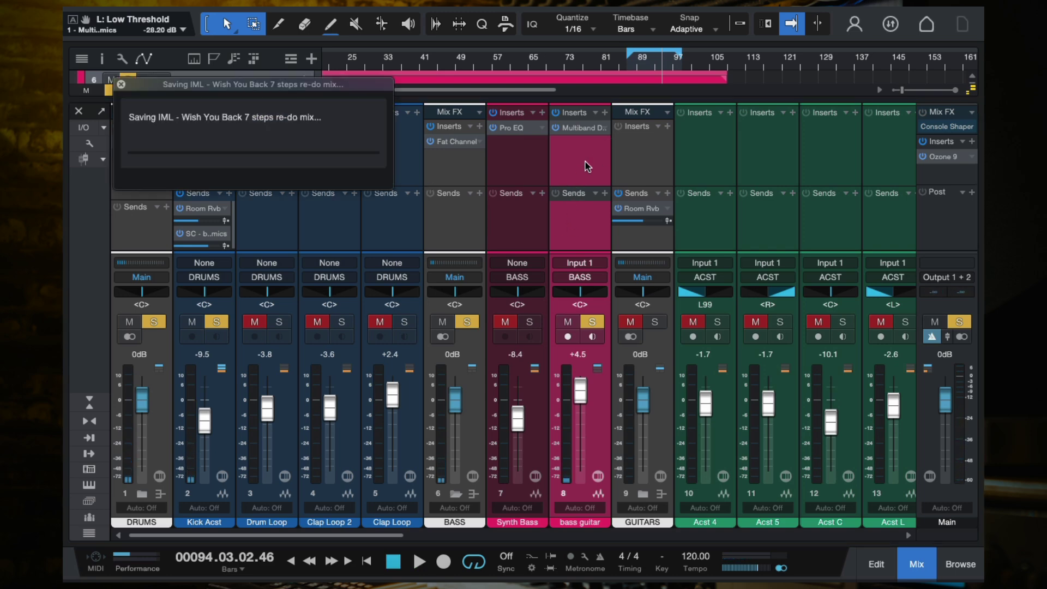
- Insert Sausage Fattener on the bass guitar, raise Fatness to about halfway and set Gain to -9.0 dB during playback
click(605, 112)
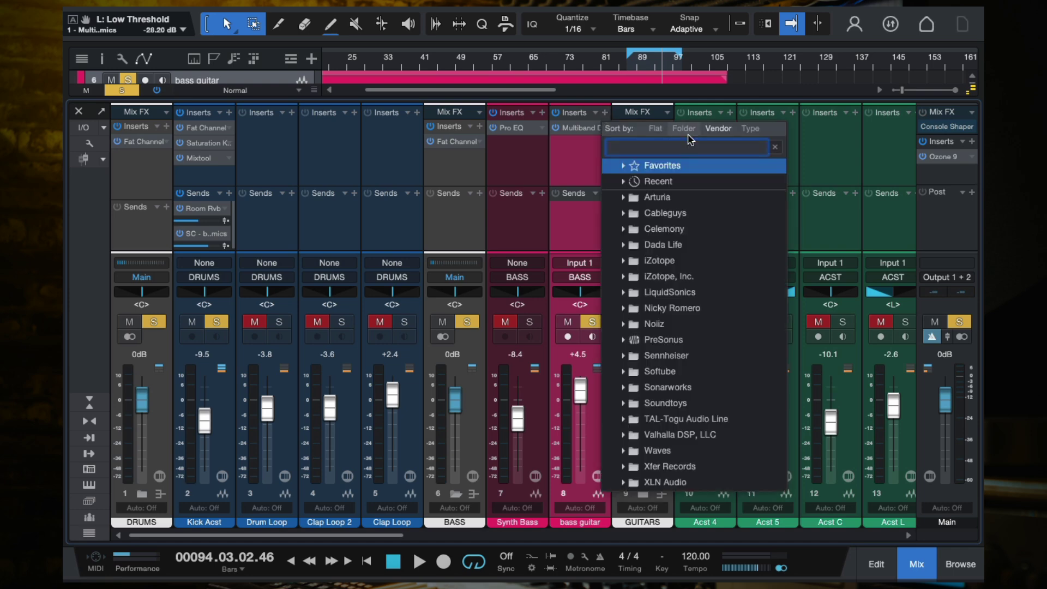
text(sausage)
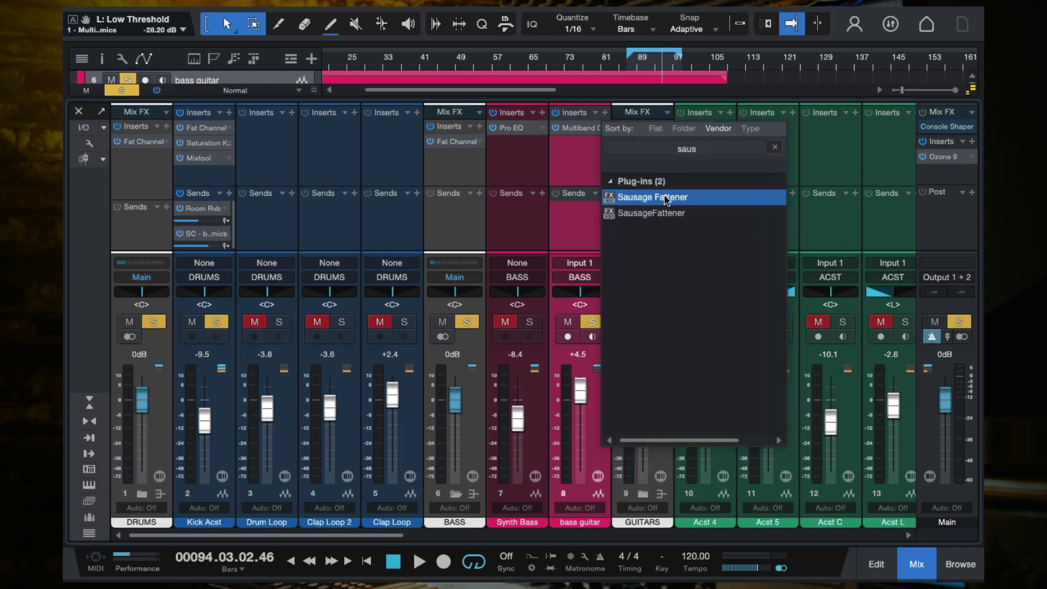
double_click(720, 199)
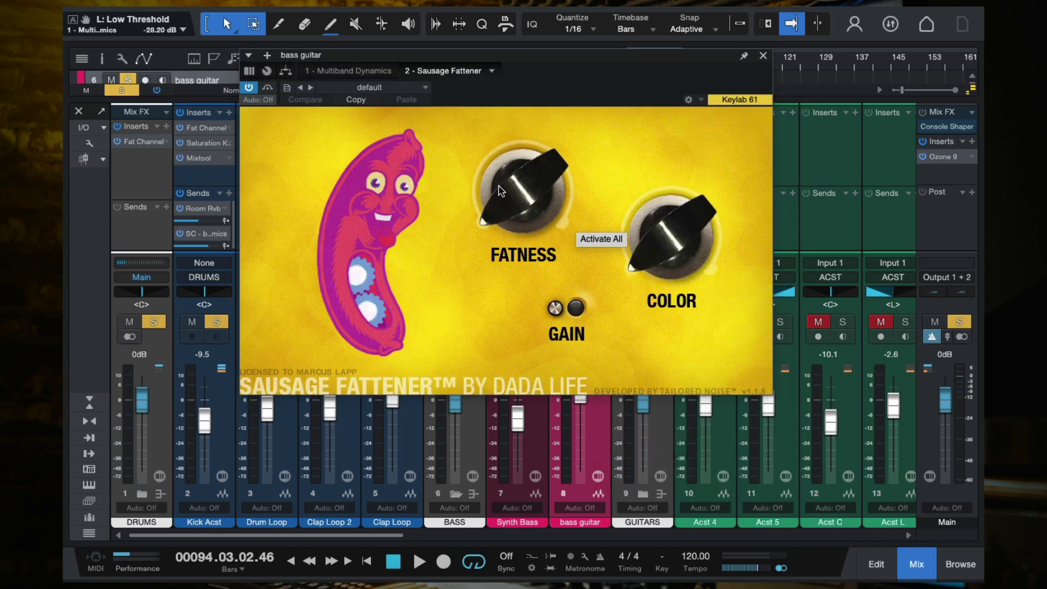
drag(499, 191, 554, 298)
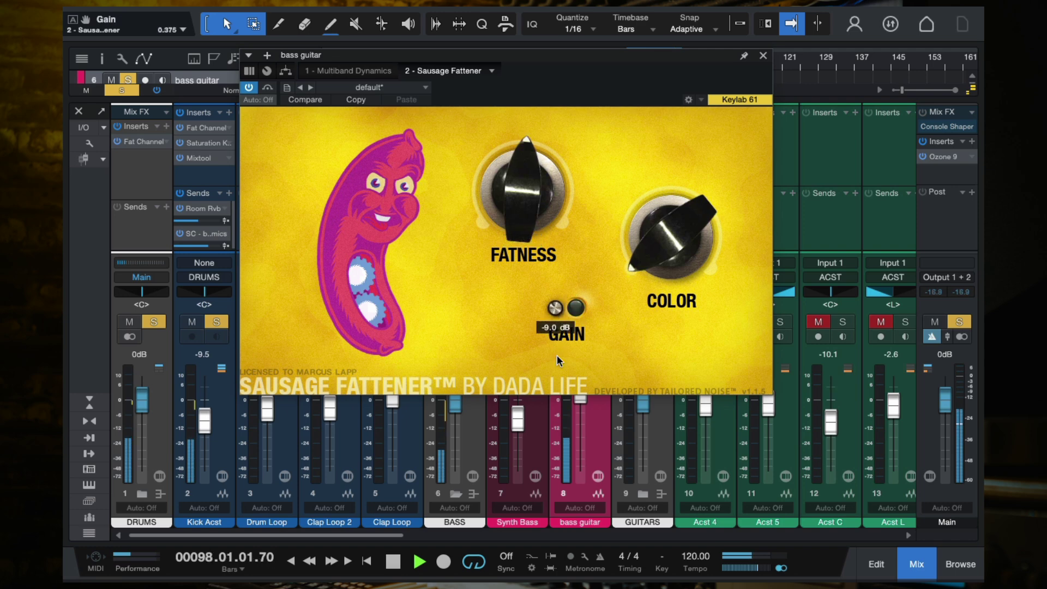
- Level-match Sausage Fattener by lowering its Gain to 0.312 while comparing the bass guitar with the effect bypassed and active
click(248, 87)
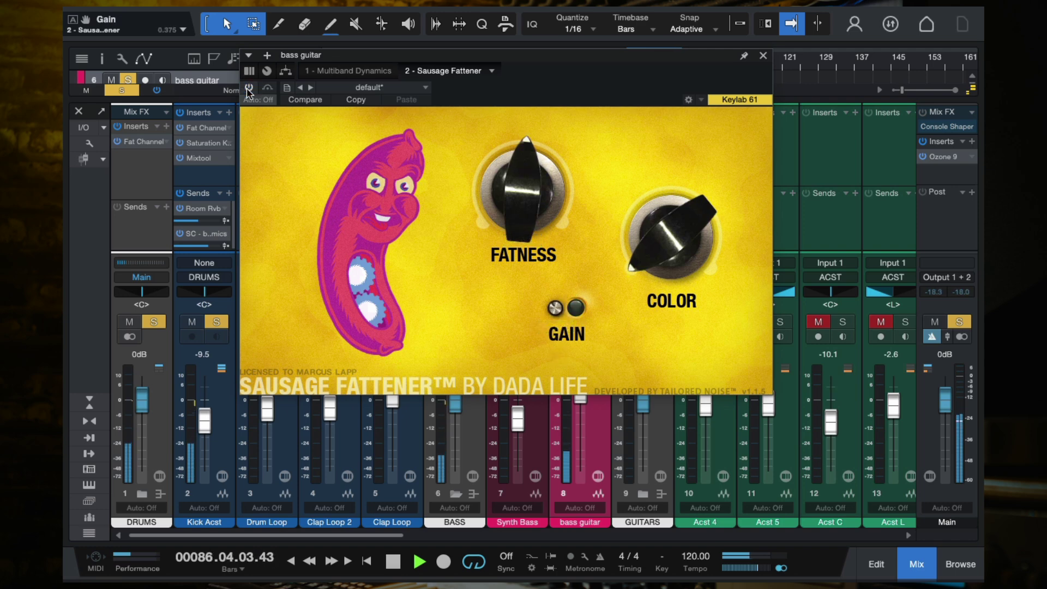
click(248, 88)
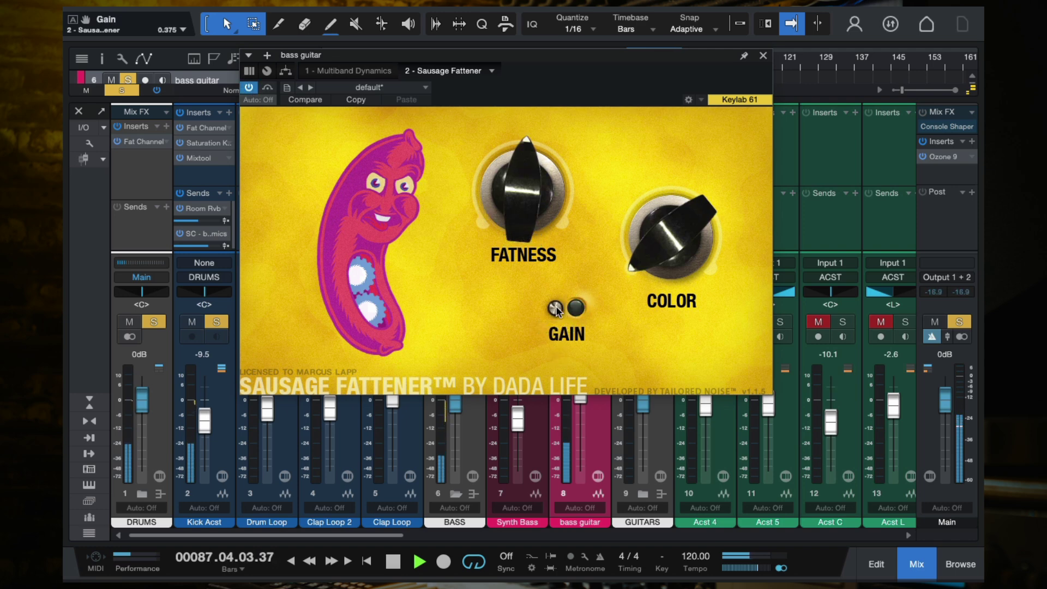
scroll(555, 308, down, 1)
click(250, 88)
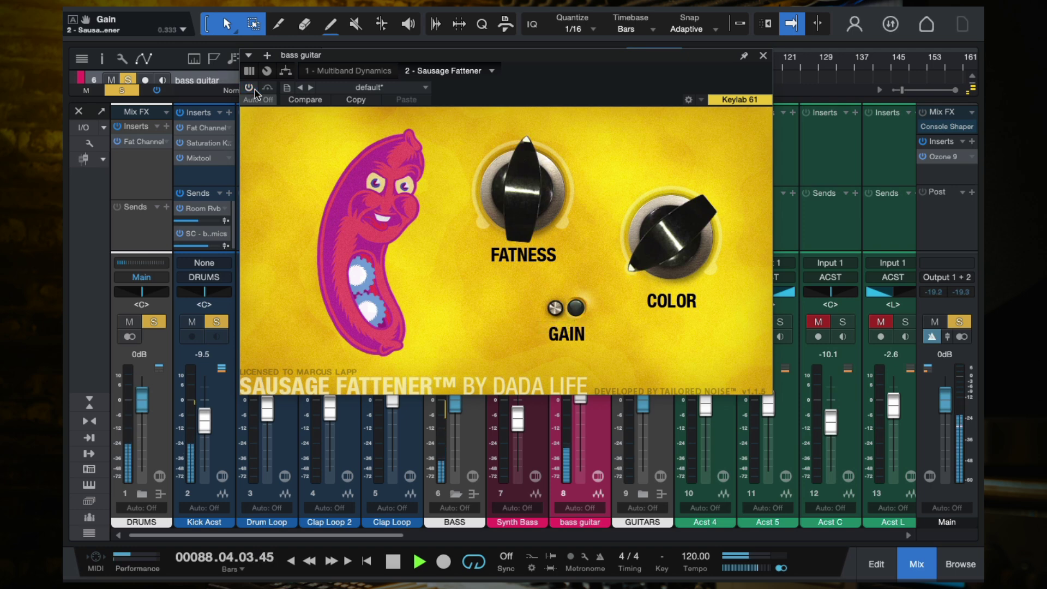
click(250, 89)
scroll(556, 311, down, 1)
click(249, 88)
click(249, 88)
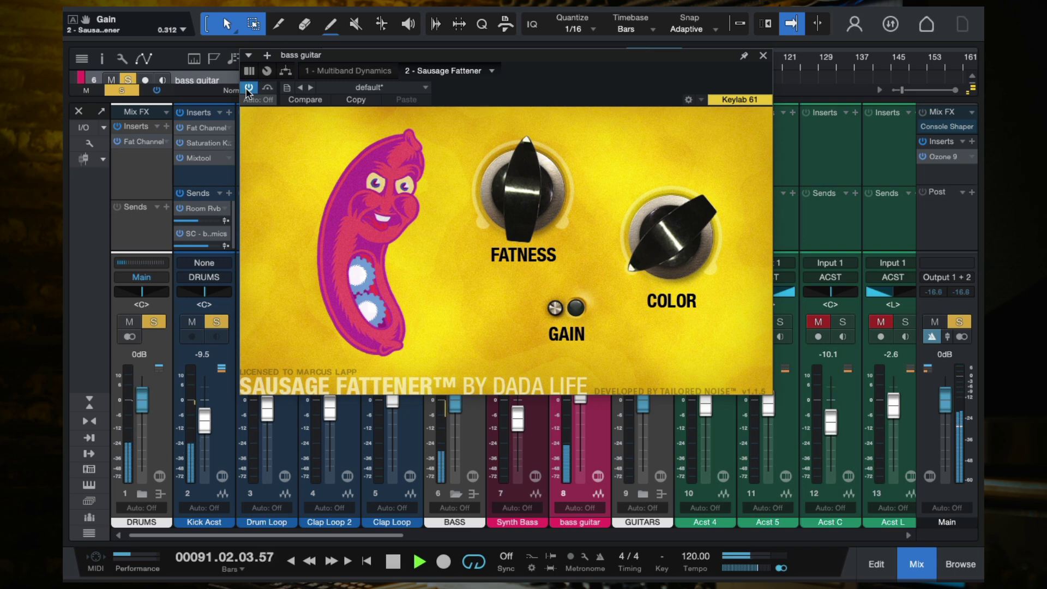
- Close Sausage Fattener, unsolo and re-solo the bass guitar to compare against the kick alone, and stop playback
click(762, 58)
click(591, 325)
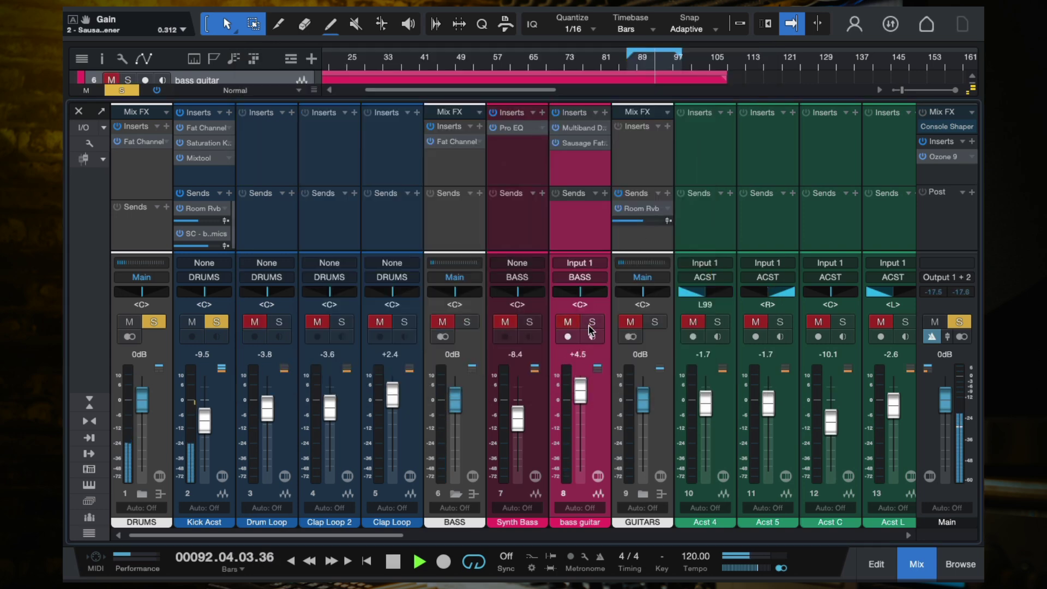
click(591, 324)
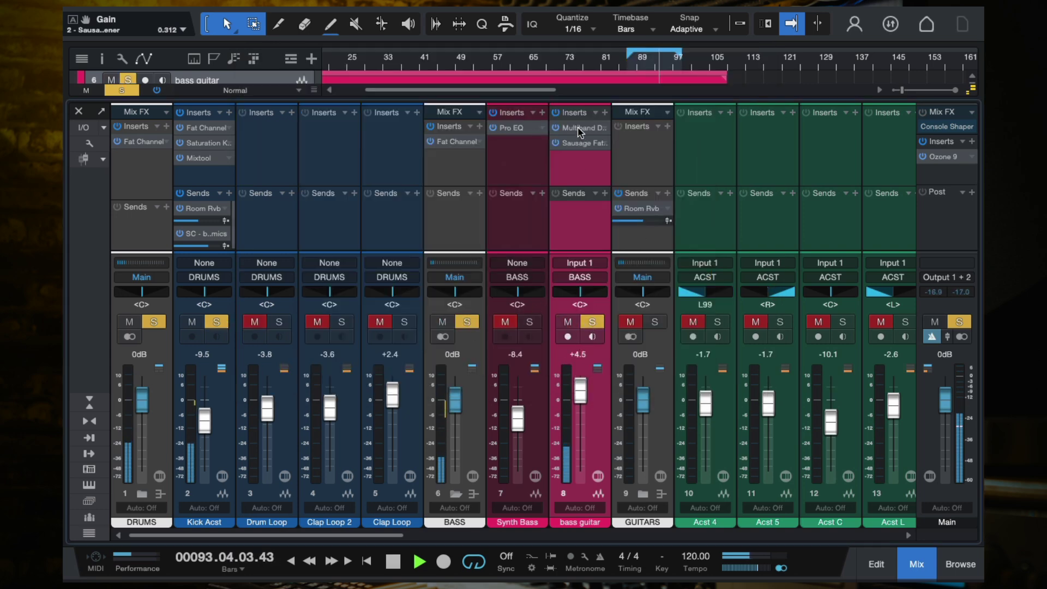
key(space)
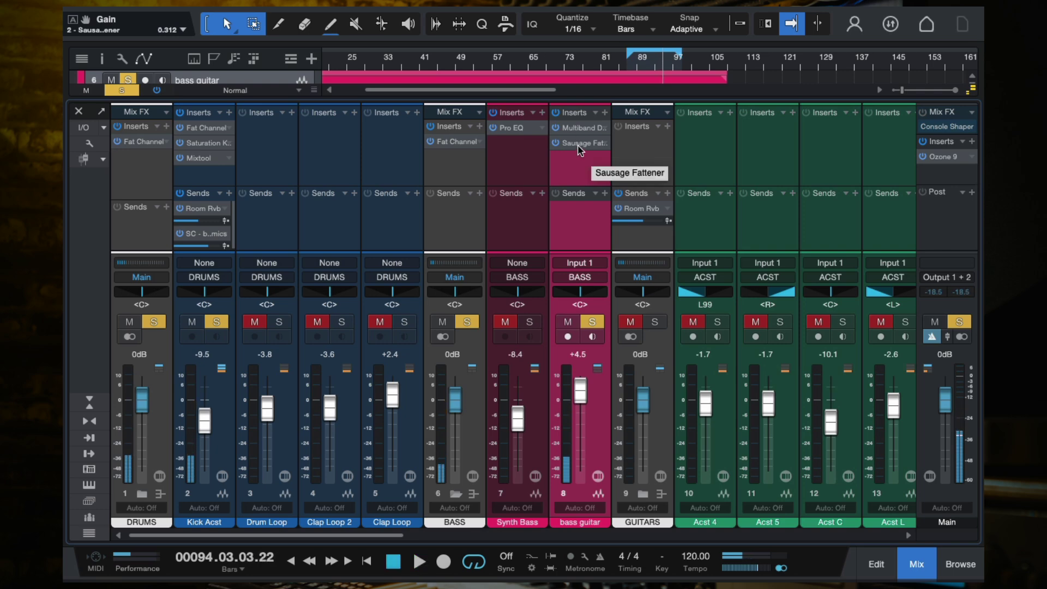
- Move Sausage Fattener ahead of Multiband Dynamics on the bass guitar and set the L-Band's Low Threshold to -24.96 during playback
drag(579, 145, 577, 128)
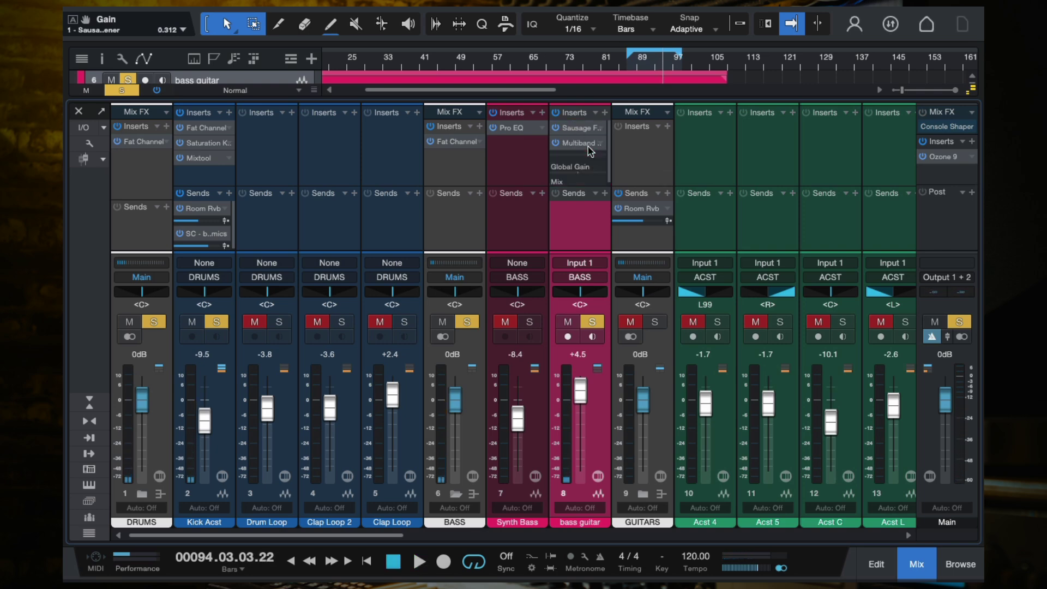
click(579, 143)
key(space)
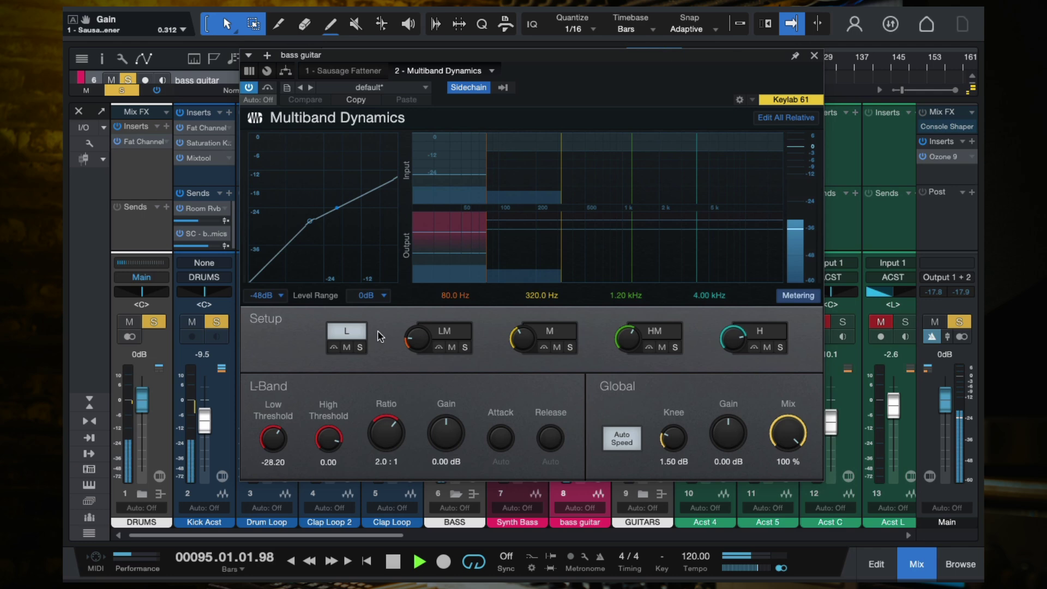
mouse_move(273, 438)
mouse_down()
mouse_move(278, 451)
mouse_move(282, 401)
mouse_move(282, 435)
mouse_up()
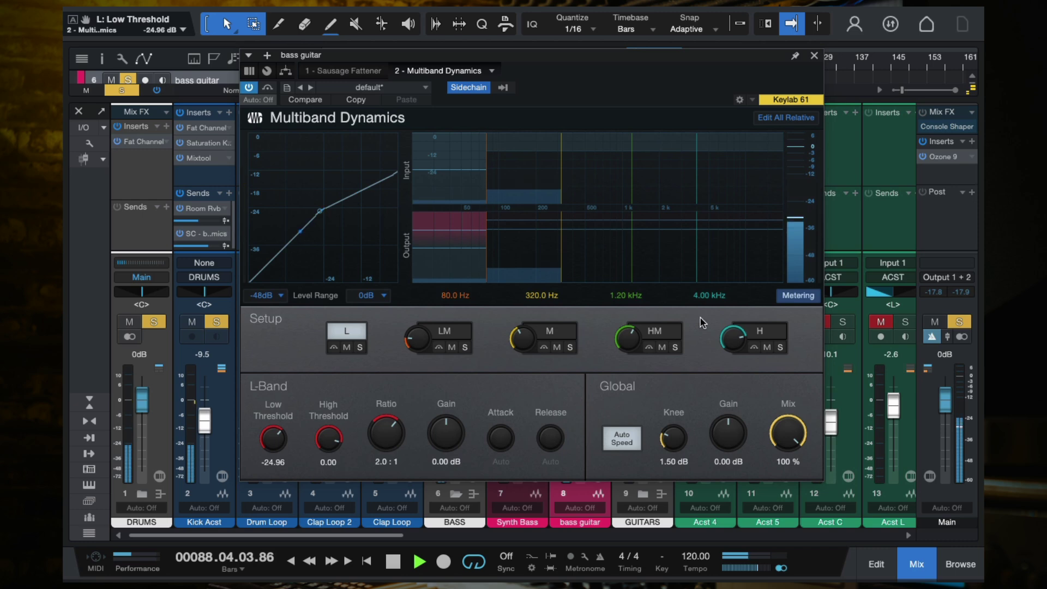
click(814, 55)
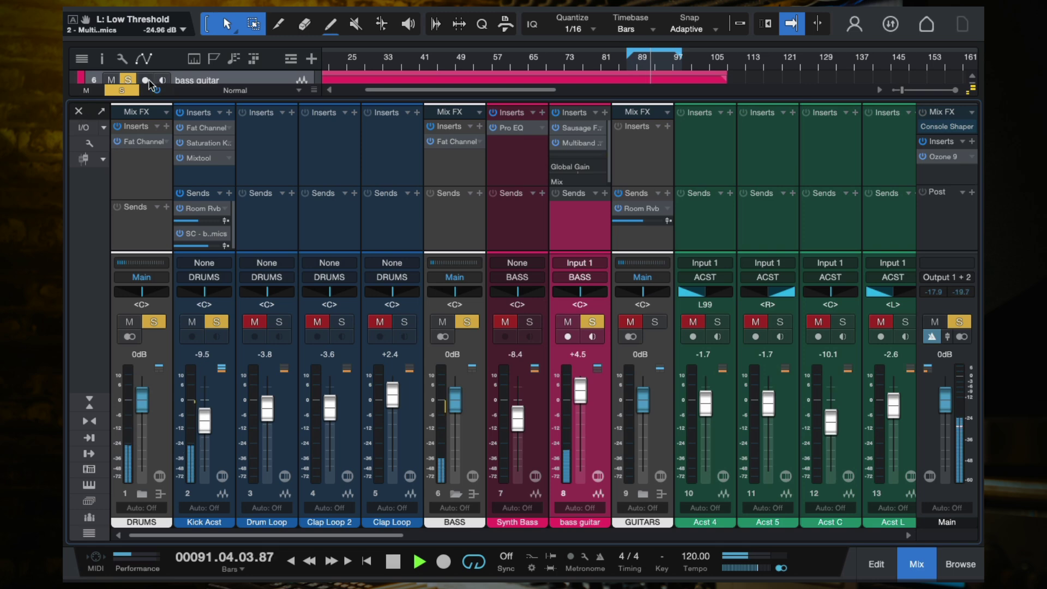
- Clear all solos to hear the full mix and set the BASS bus volume to +1.4 dB
click(130, 89)
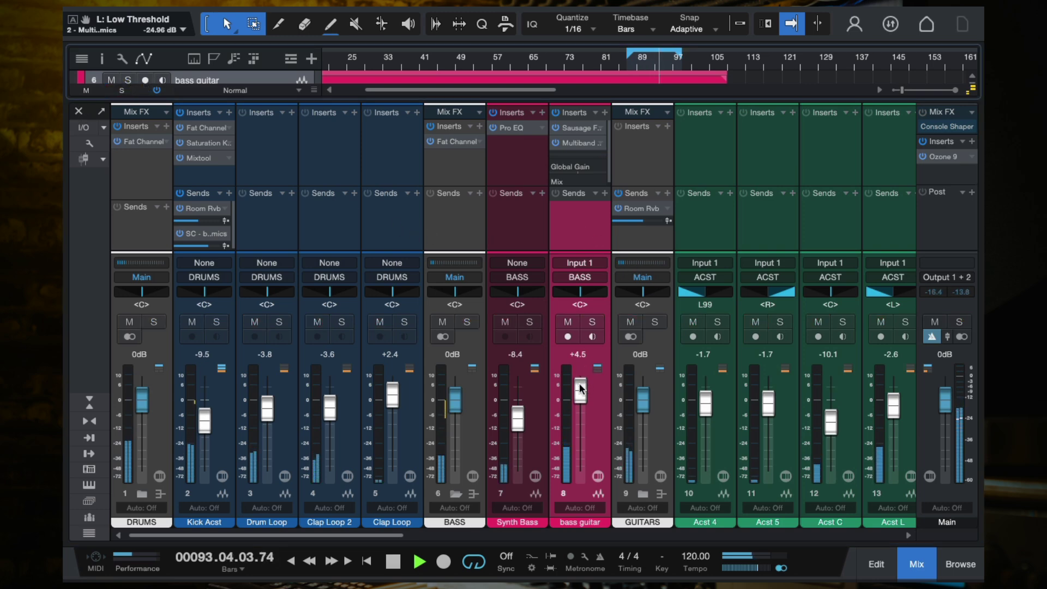
mouse_move(452, 405)
mouse_down()
mouse_move(460, 368)
mouse_move(451, 392)
mouse_up()
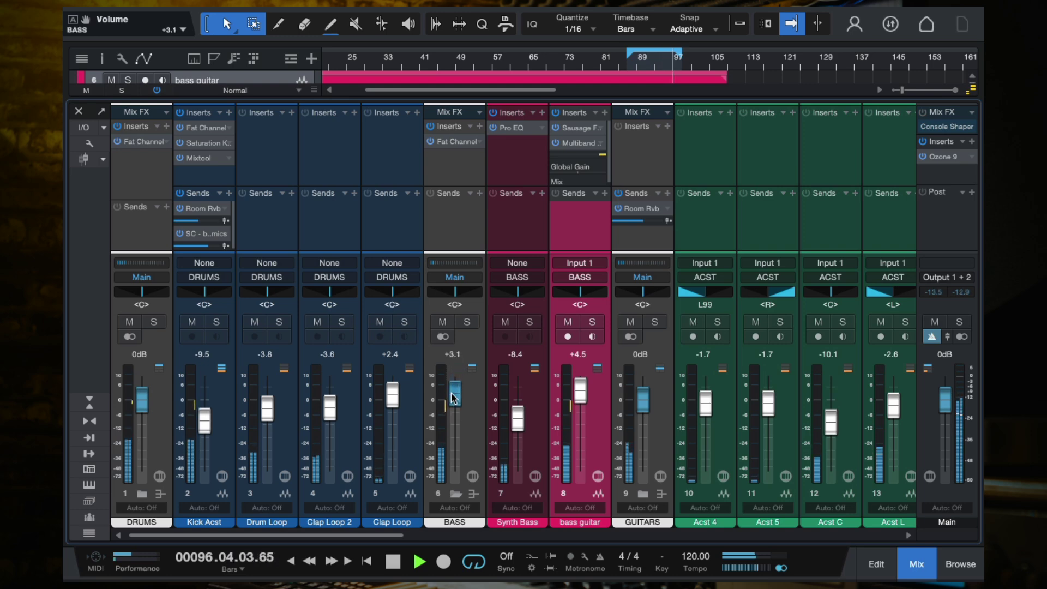
drag(450, 392, 451, 402)
- In the BASS bus's Fat Channel, set TubeCOMP's Gain to 41.00 and Peak Reduction to 78.00, comparing with the compressor switched off
click(453, 142)
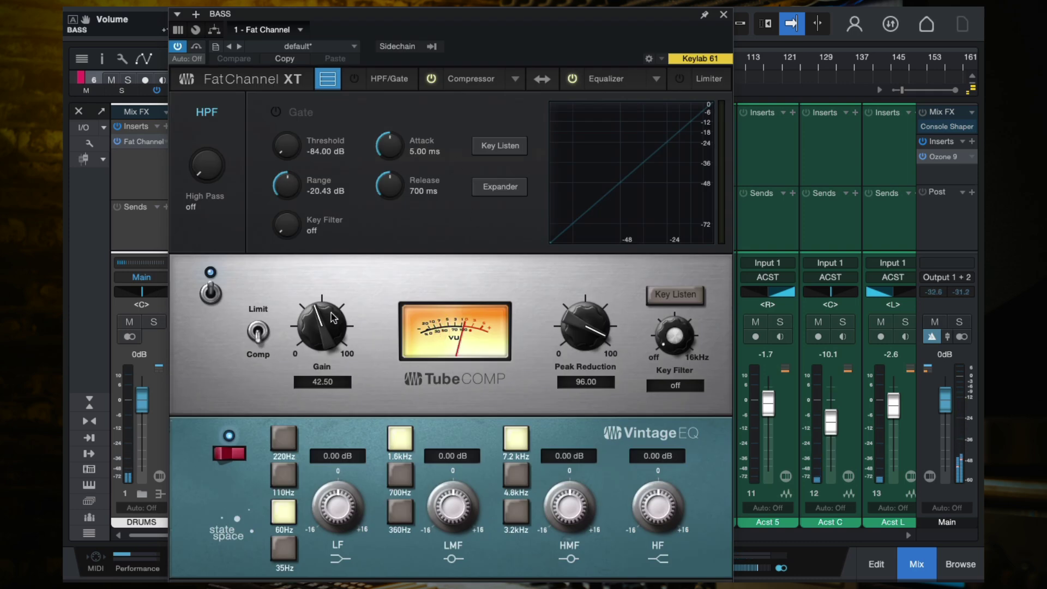
scroll(329, 317, up, 1)
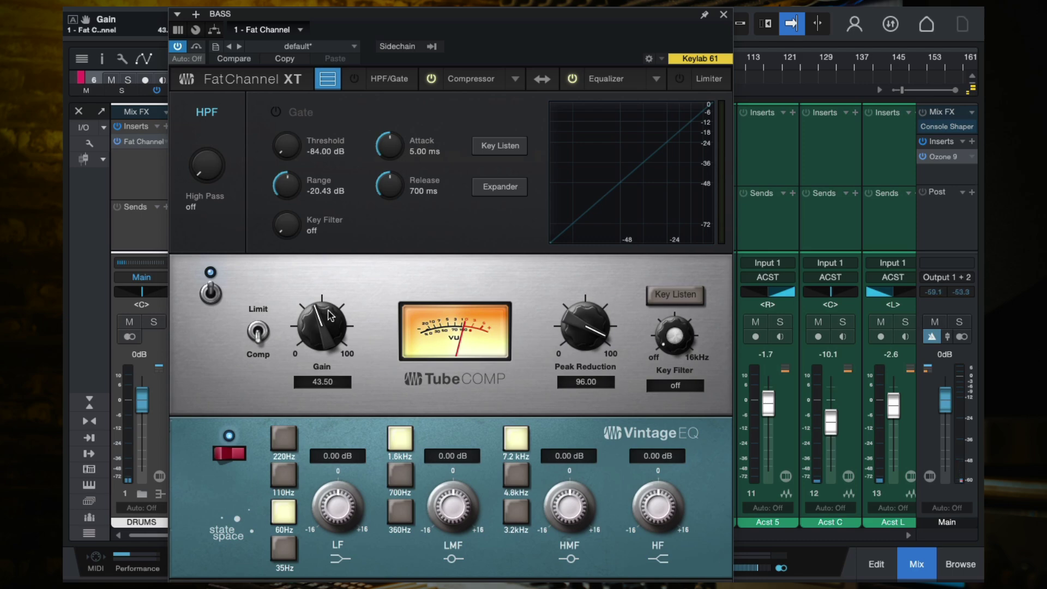
mouse_move(323, 333)
mouse_down()
mouse_move(322, 296)
mouse_move(307, 358)
mouse_move(315, 367)
mouse_move(318, 327)
mouse_up()
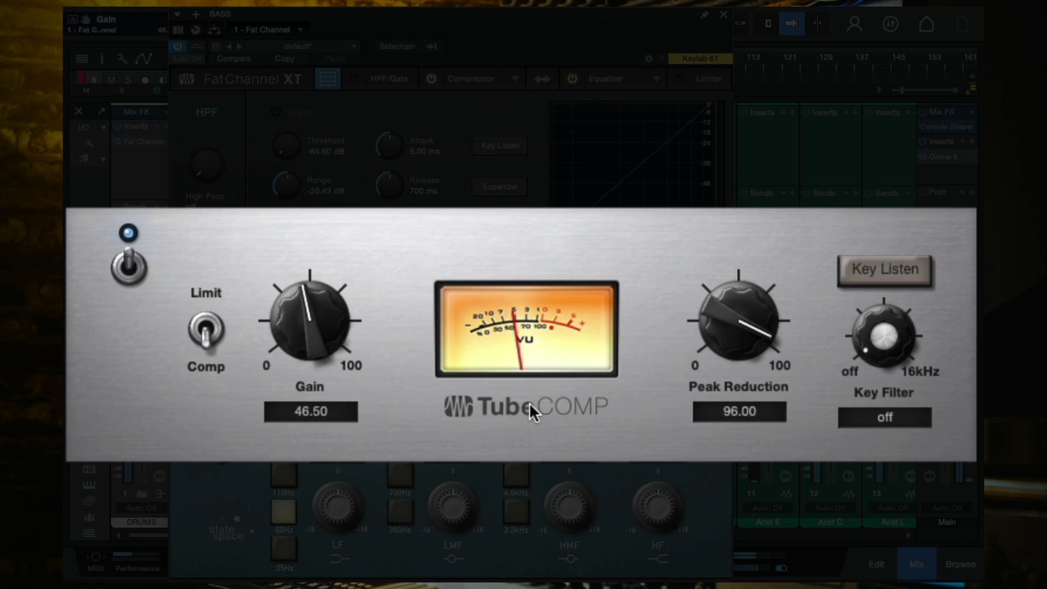
mouse_move(733, 330)
mouse_down()
mouse_move(731, 377)
mouse_move(737, 299)
mouse_move(737, 326)
mouse_up()
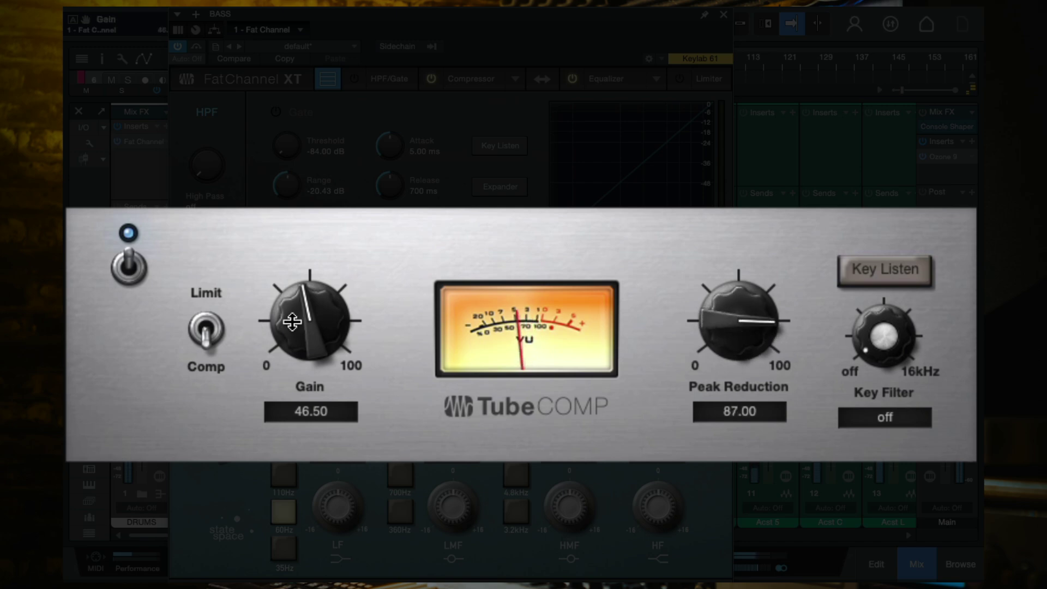
drag(289, 322, 290, 326)
click(128, 273)
click(128, 272)
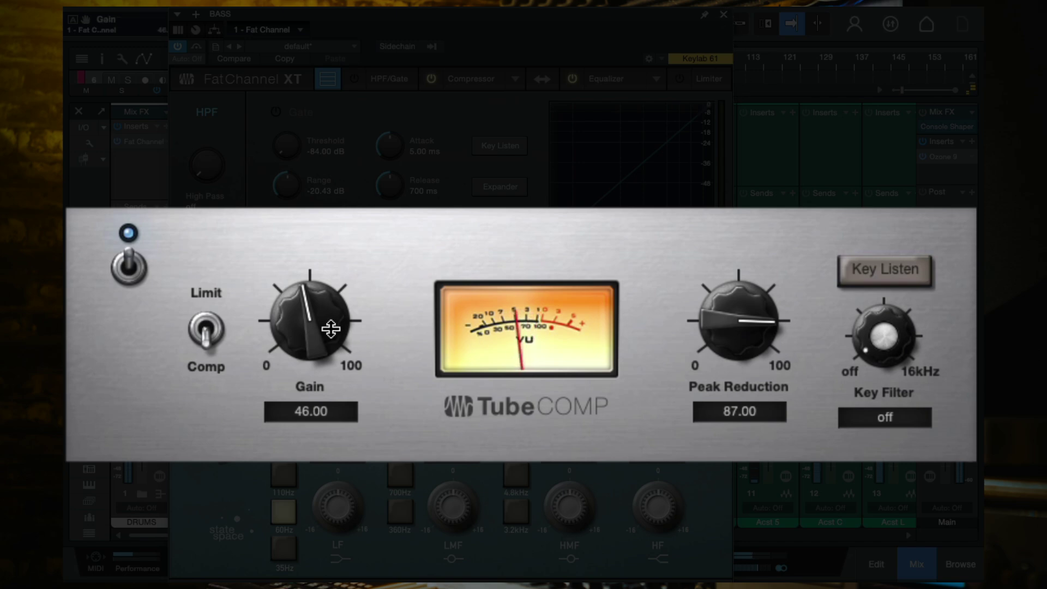
drag(341, 328, 327, 335)
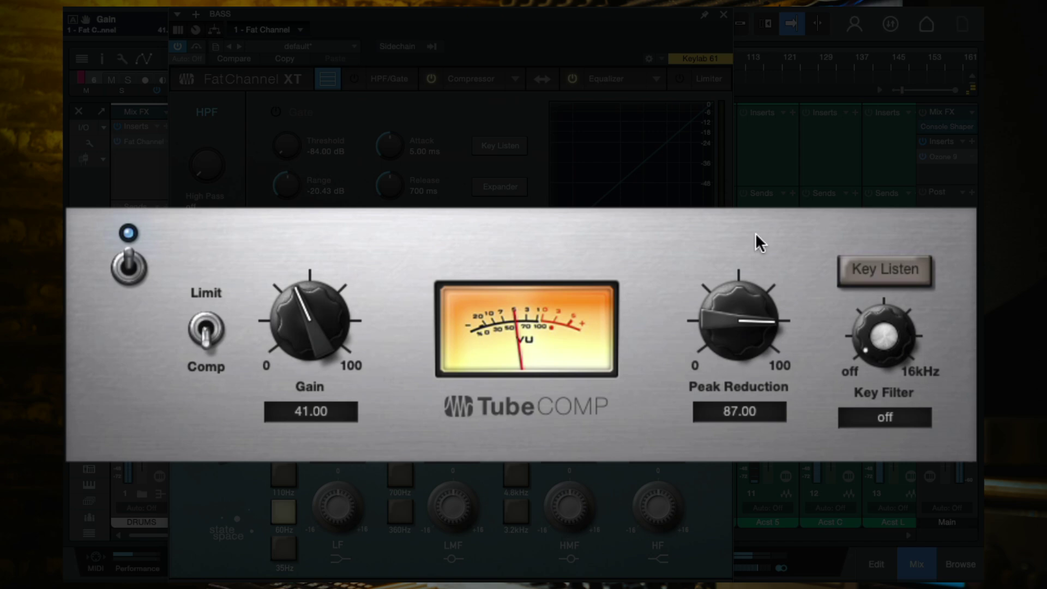
drag(739, 346, 734, 355)
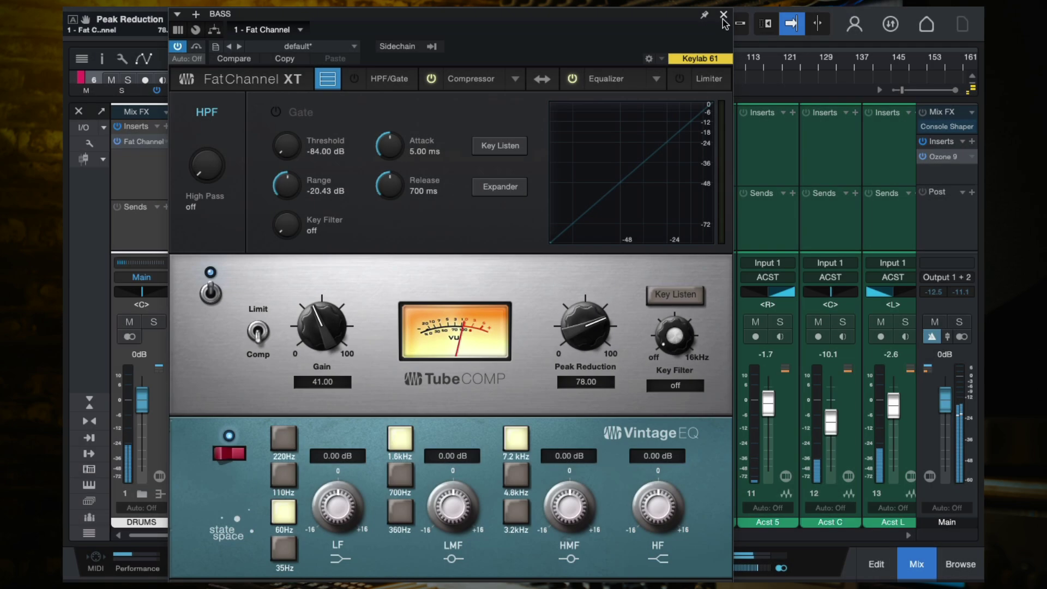
click(723, 15)
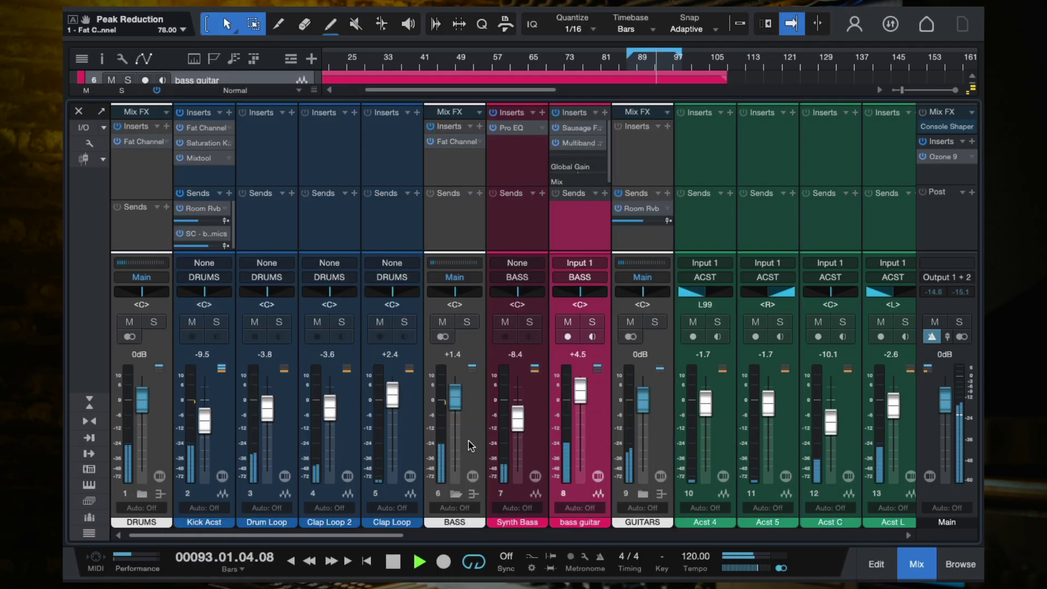
- Lower the BASS bus volume to -0.9 dB while the full mix plays, and stop playback
drag(452, 398, 452, 404)
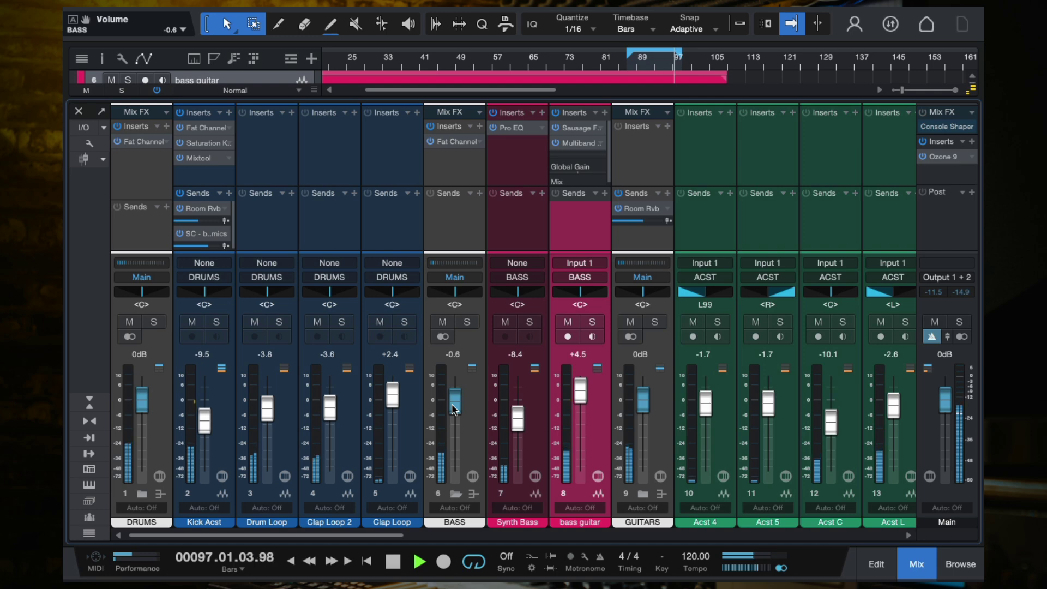
drag(452, 404, 452, 404)
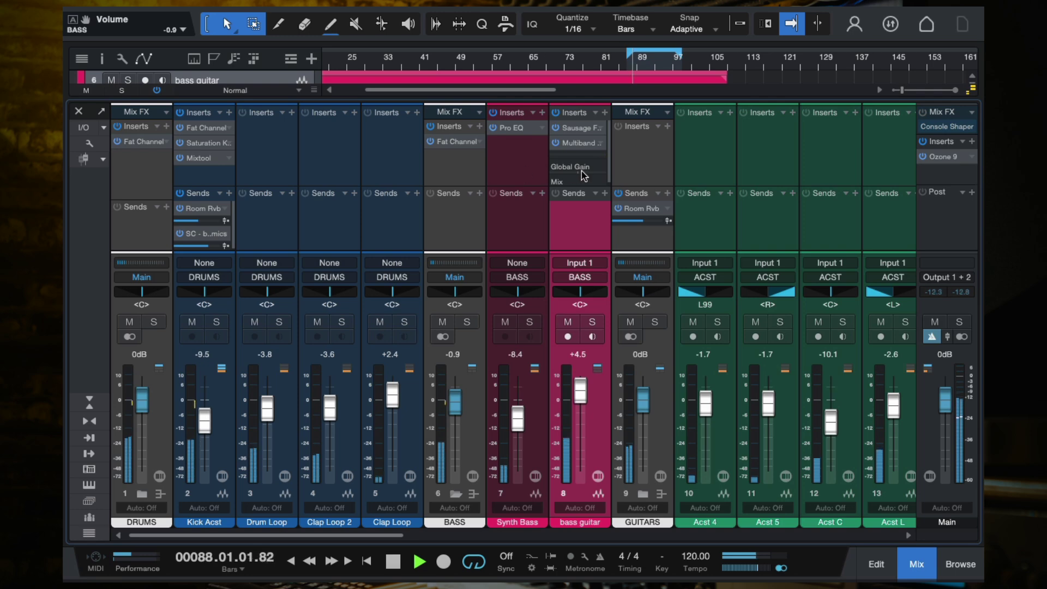
key(space)
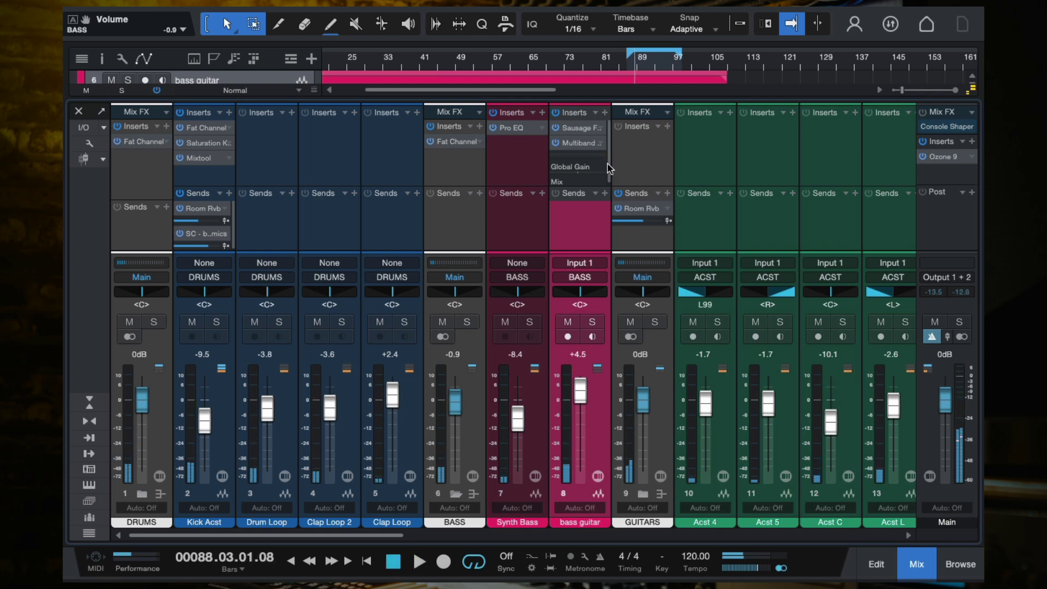
- Reopen the BASS bus's Fat Channel to review its compressor settings, and close it
click(449, 146)
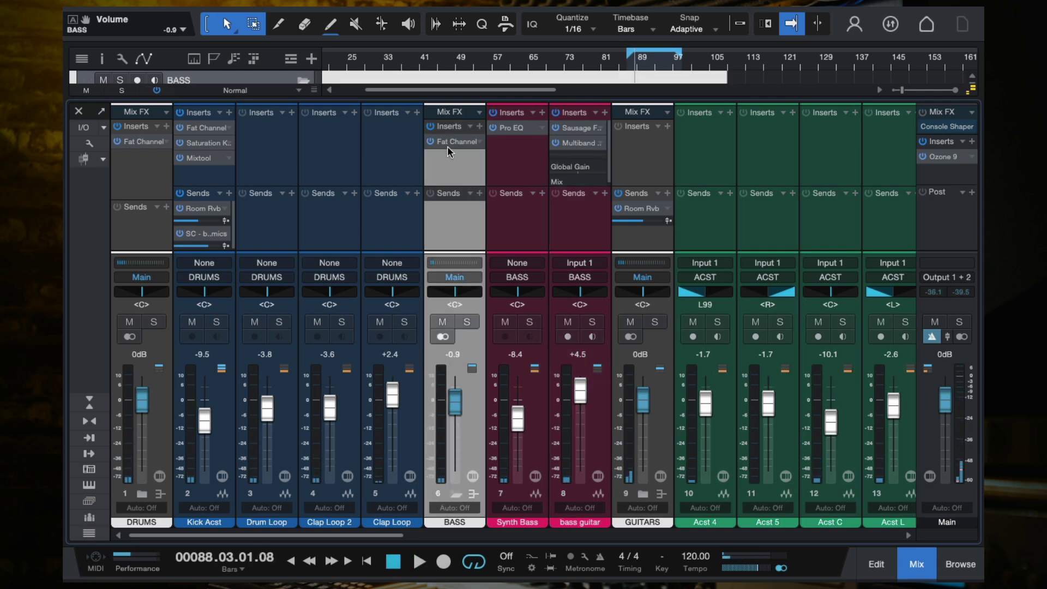
double_click(445, 143)
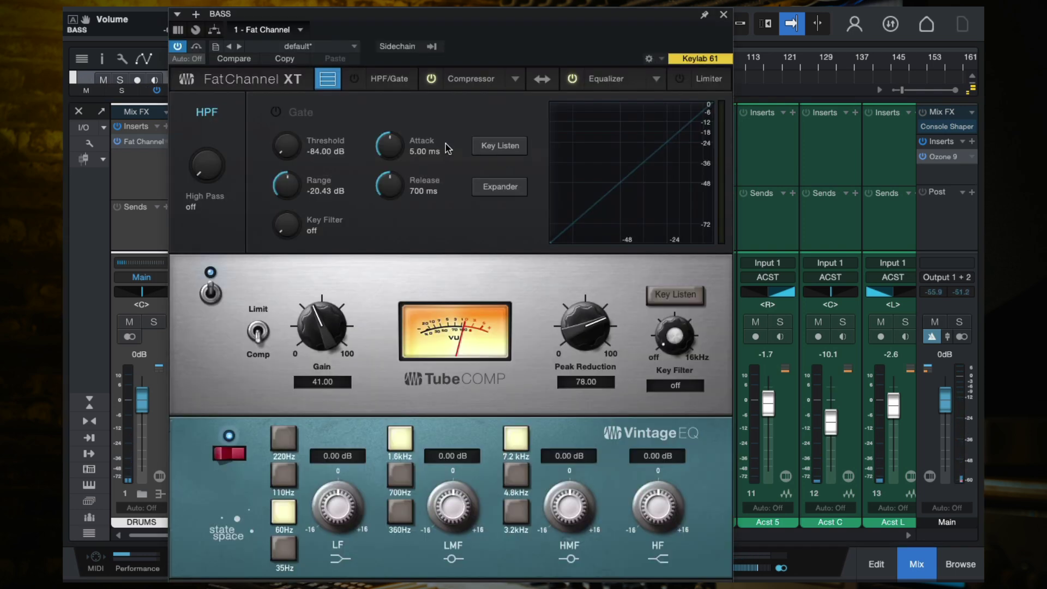
click(723, 15)
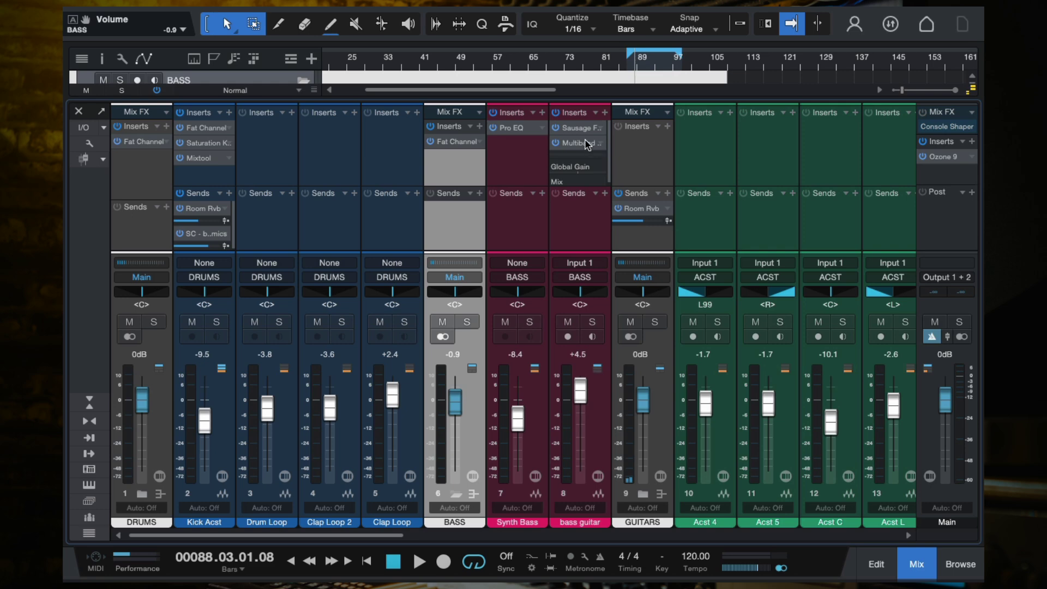
- Copy the bass guitar channel's Multiband Dynamics to the BASS bus after its Fat Channel, and switch off the bass guitar's instance
drag(587, 144, 456, 164)
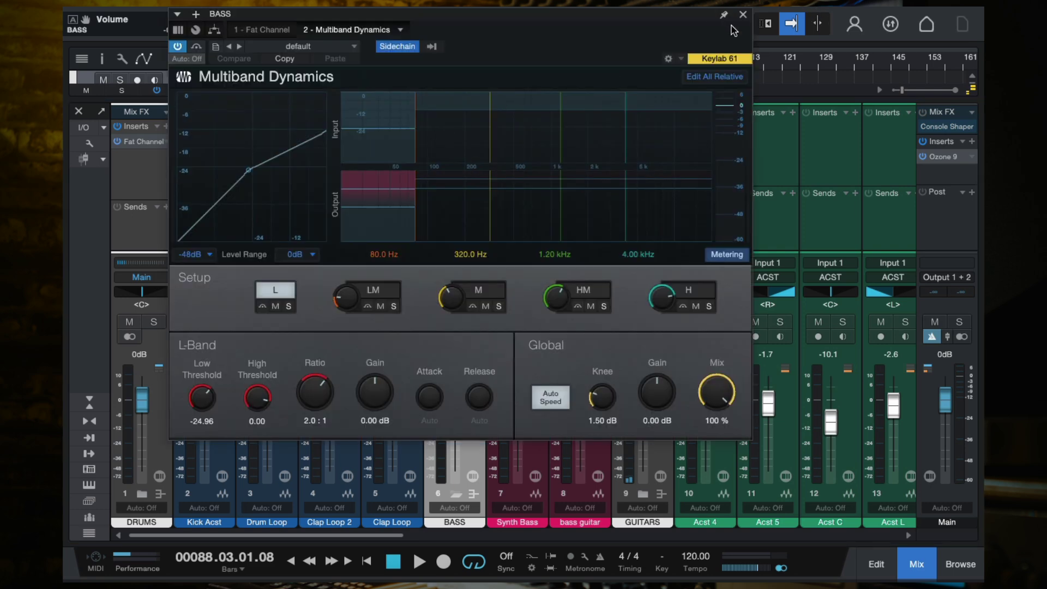
click(743, 15)
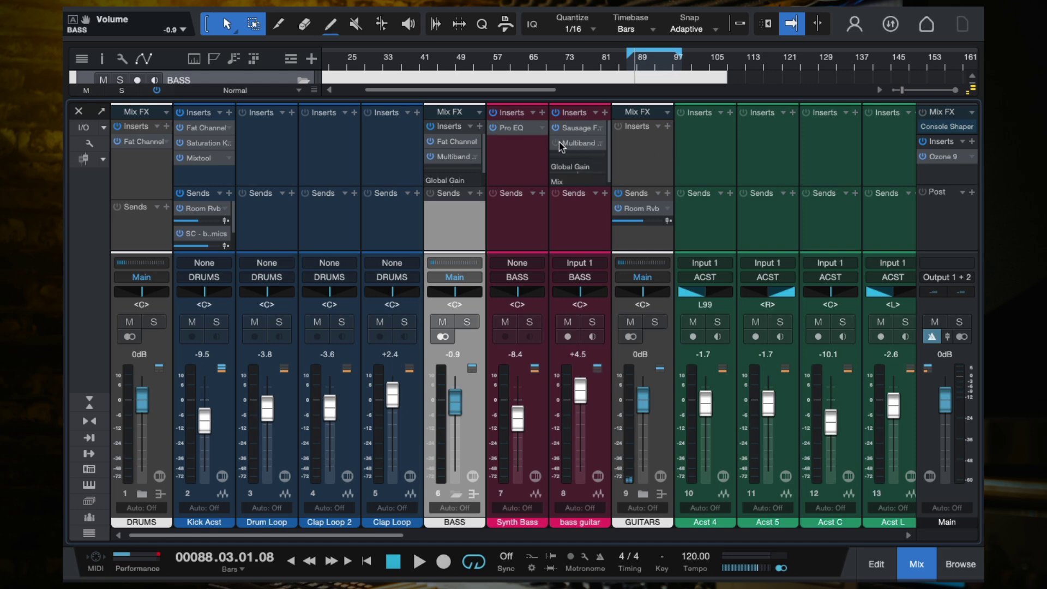
- During playback, set the L-band Low Threshold of the BASS bus's Multiband Dynamics to -28.74 dB and compare with the effect bypassed
click(451, 158)
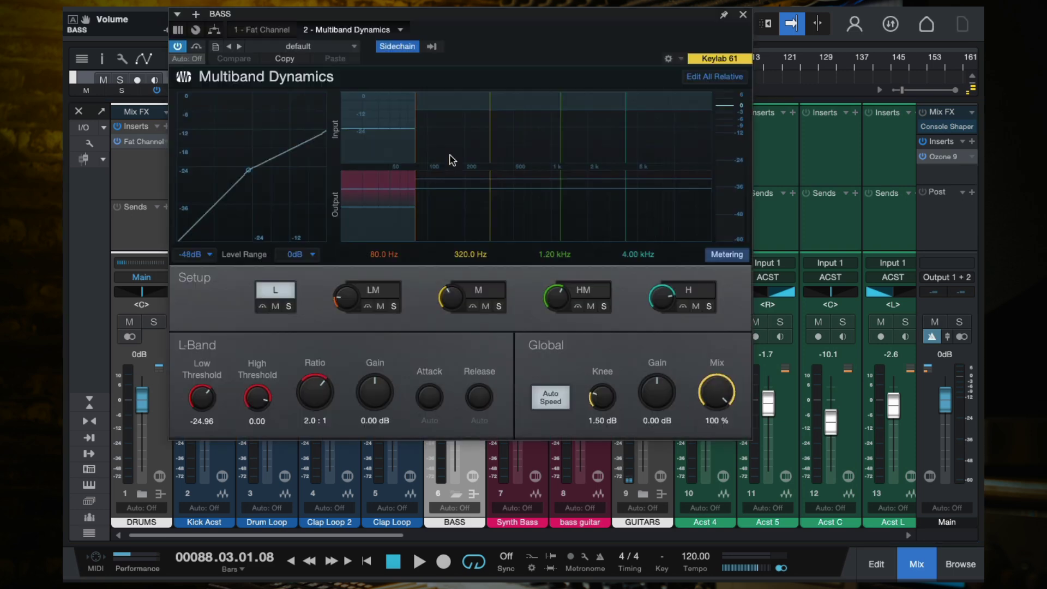
key(space)
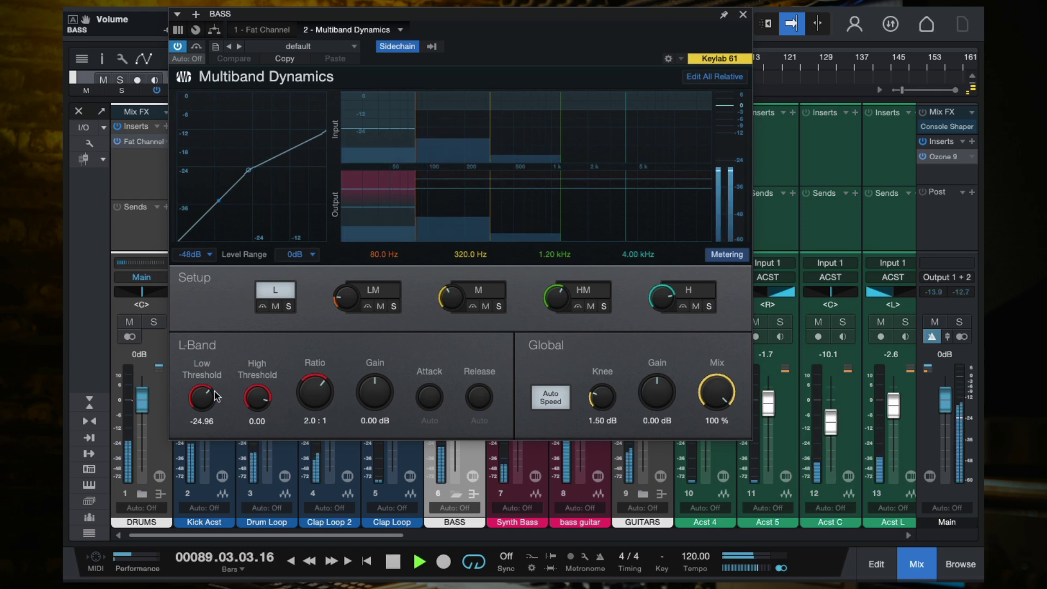
mouse_move(202, 397)
mouse_down()
mouse_move(208, 419)
mouse_move(209, 395)
mouse_up()
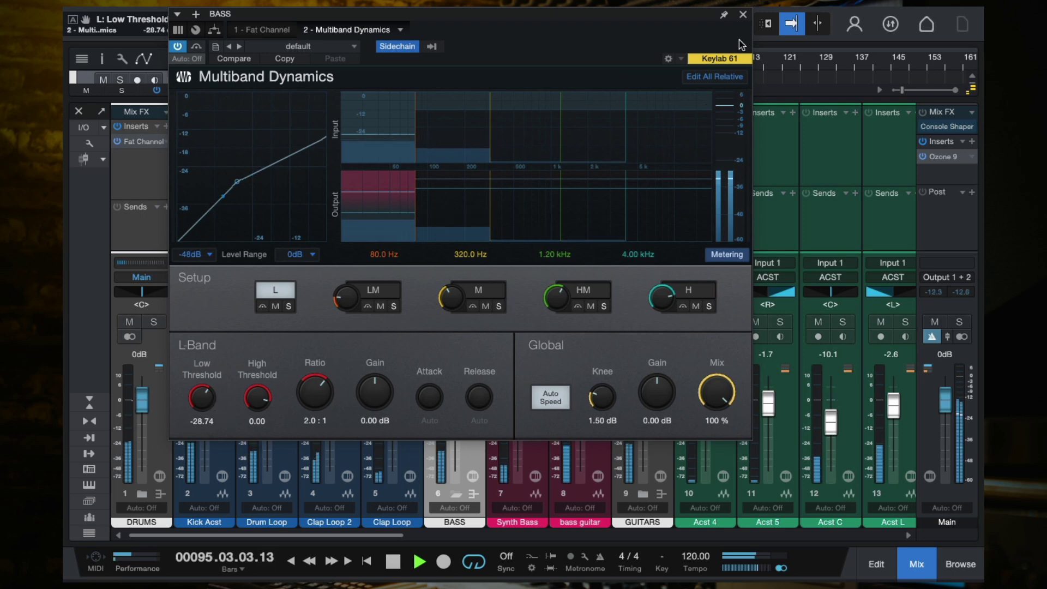
click(743, 14)
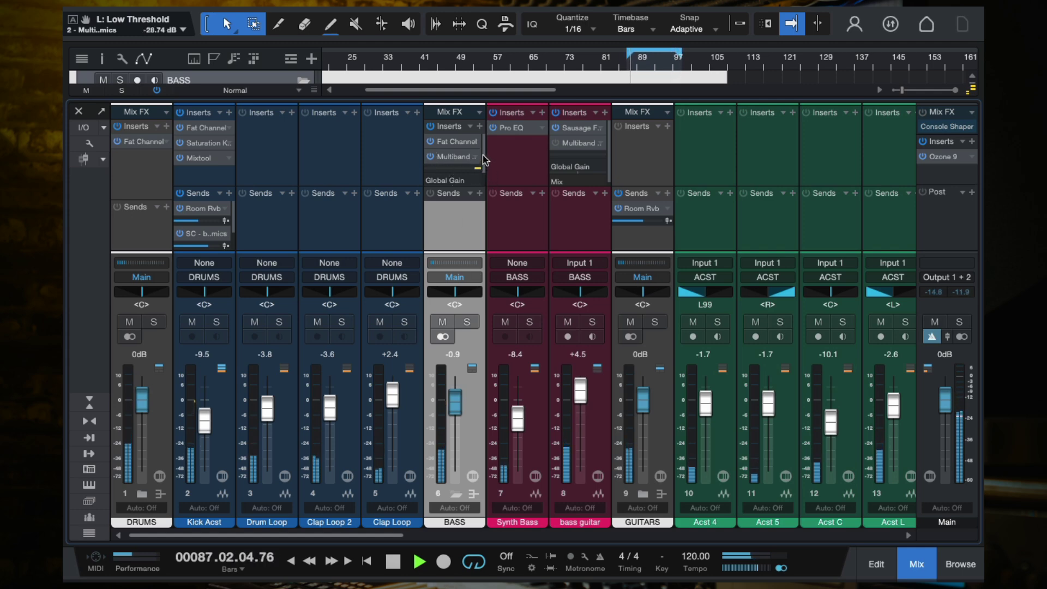
scroll(479, 164, down, 1)
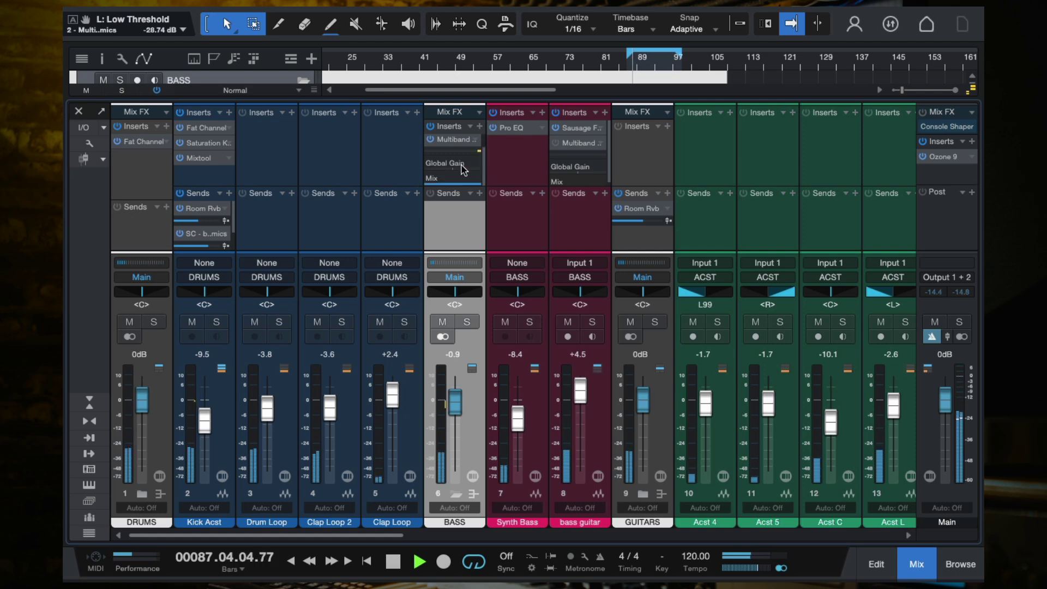
click(431, 140)
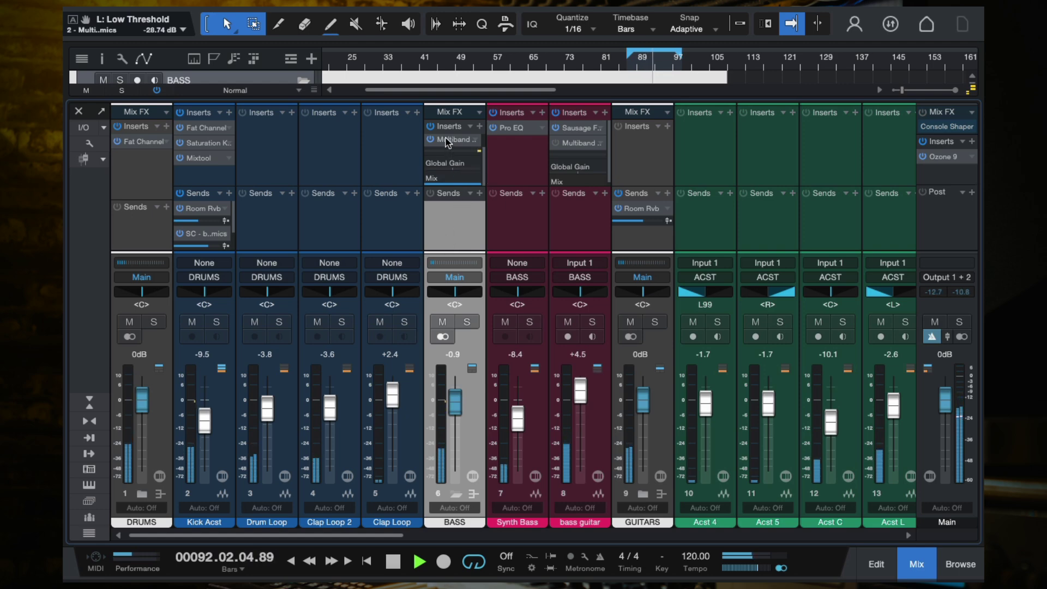
- Pull the BASS bus volume all the way down to -∞ while the full mix plays
mouse_move(456, 409)
mouse_down()
mouse_move(457, 439)
mouse_move(455, 425)
mouse_up()
key(space)
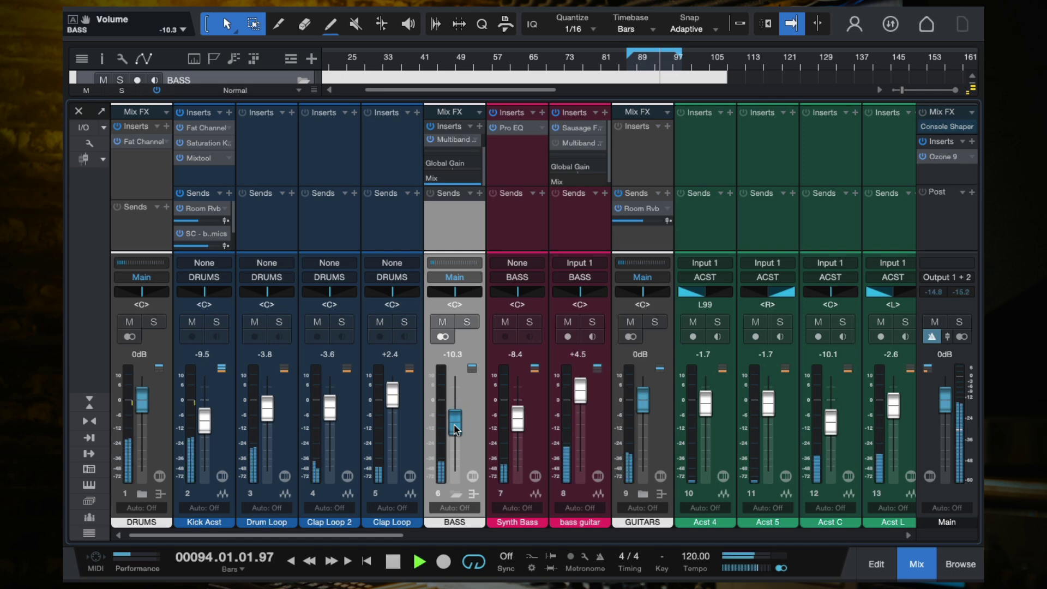
drag(454, 424, 457, 505)
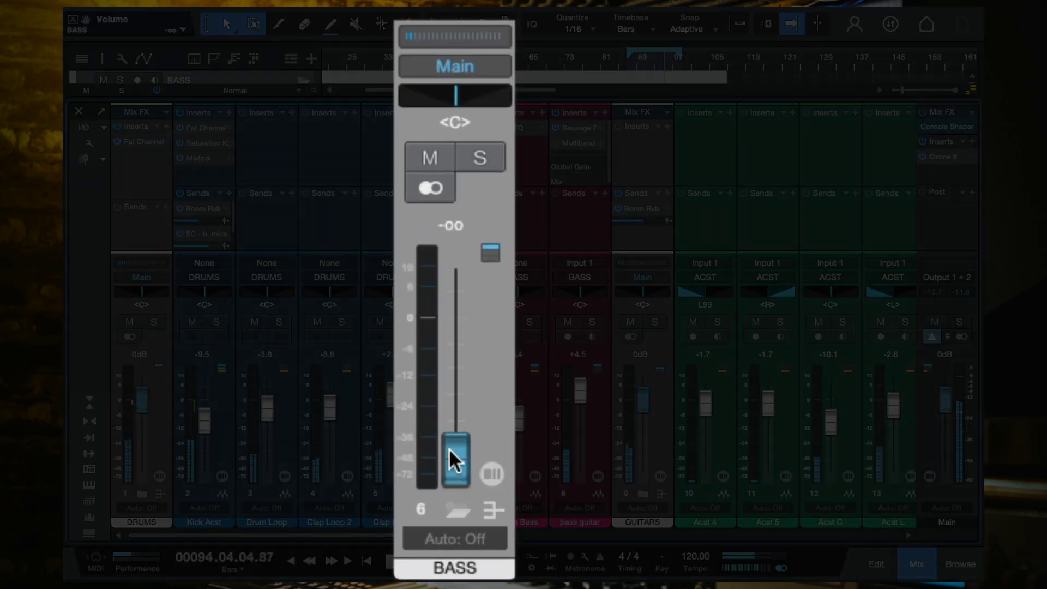
- Bring up the BASS bus fader against the playing mix, compare with the bus muted, and settle its level at -1.2 dB
drag(453, 469, 455, 456)
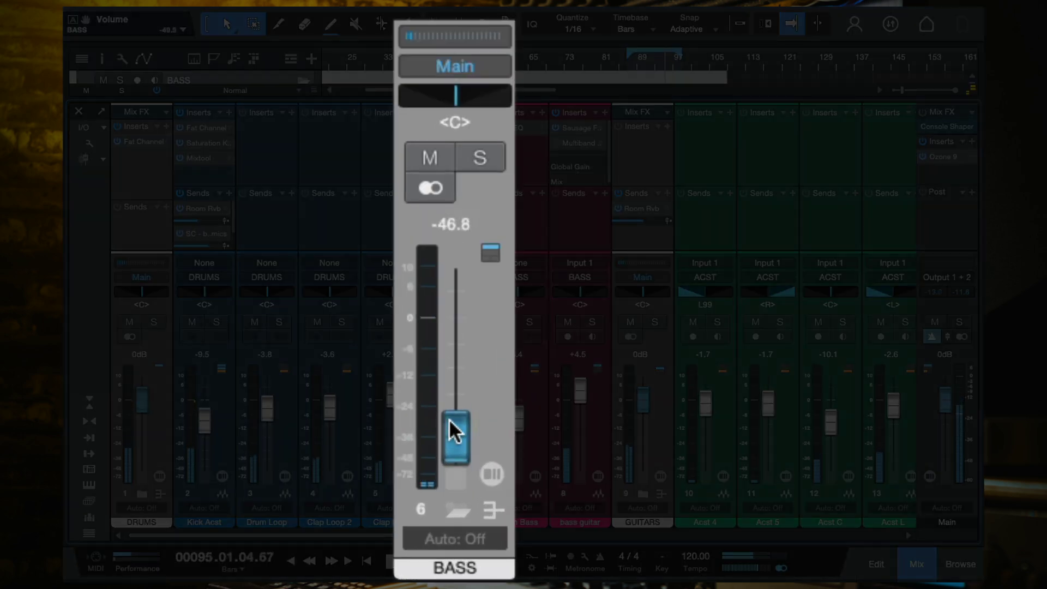
drag(449, 418, 453, 305)
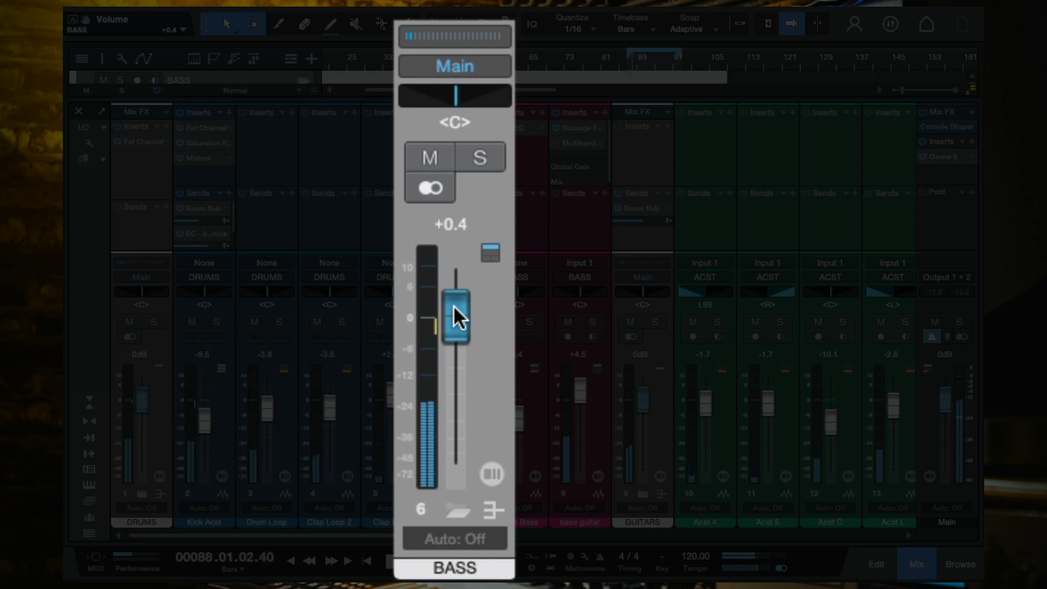
drag(453, 307, 454, 308)
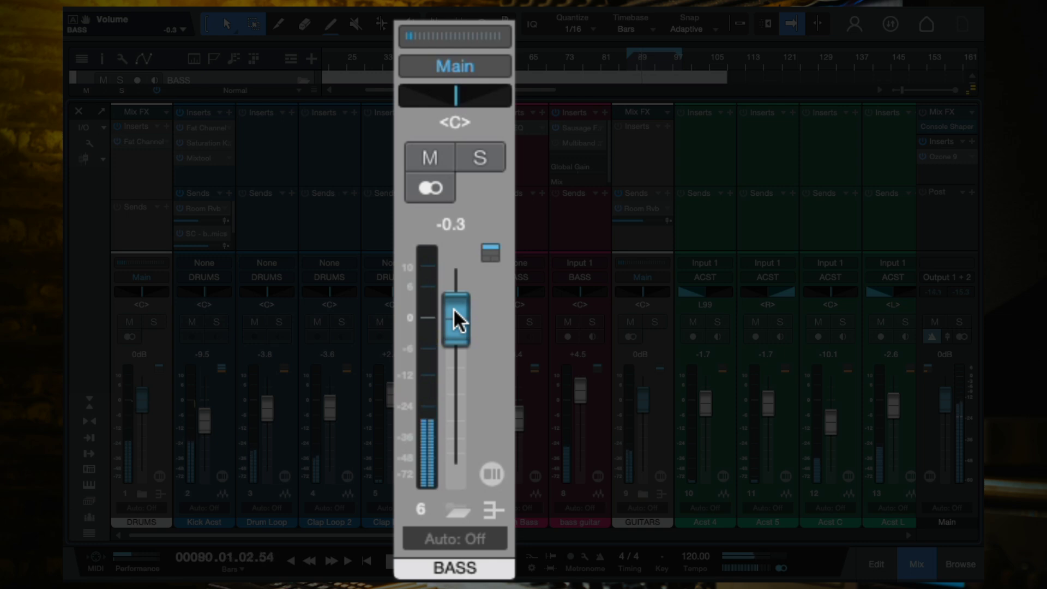
click(431, 166)
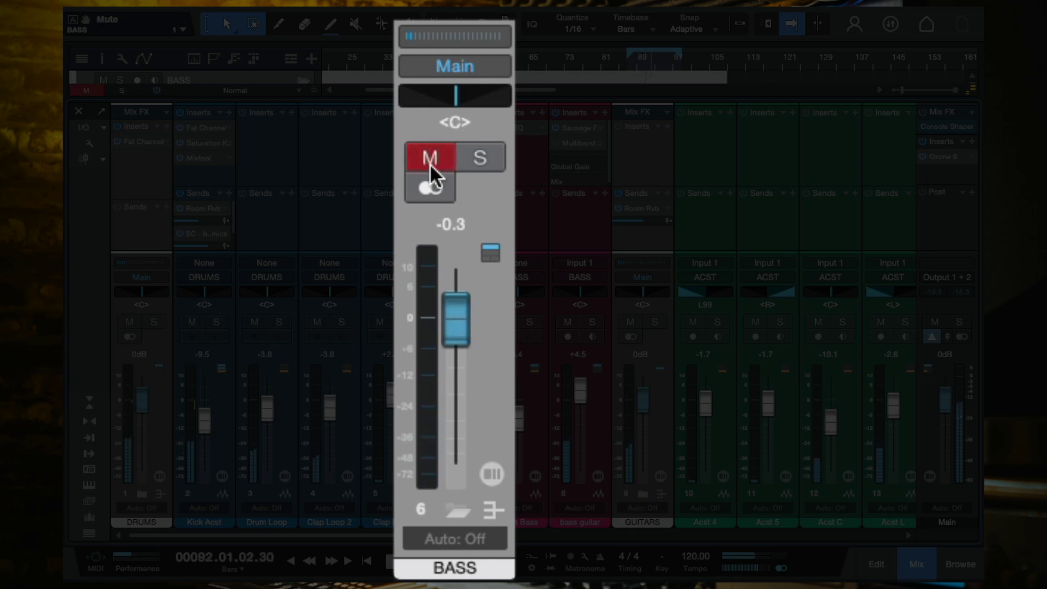
click(429, 164)
mouse_move(459, 342)
mouse_down()
mouse_move(460, 351)
mouse_move(459, 335)
mouse_up()
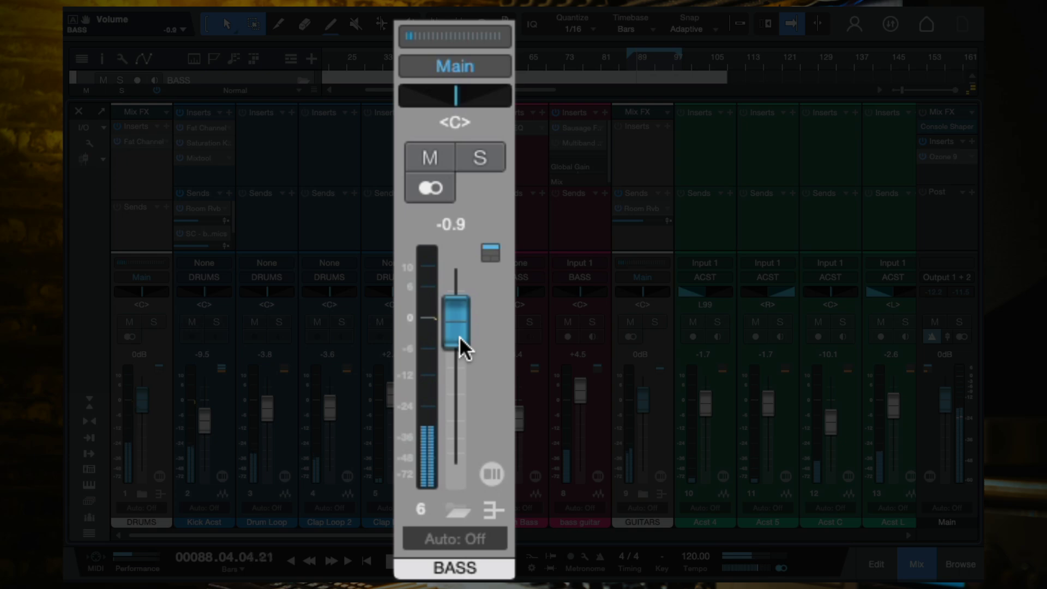
drag(459, 335, 459, 336)
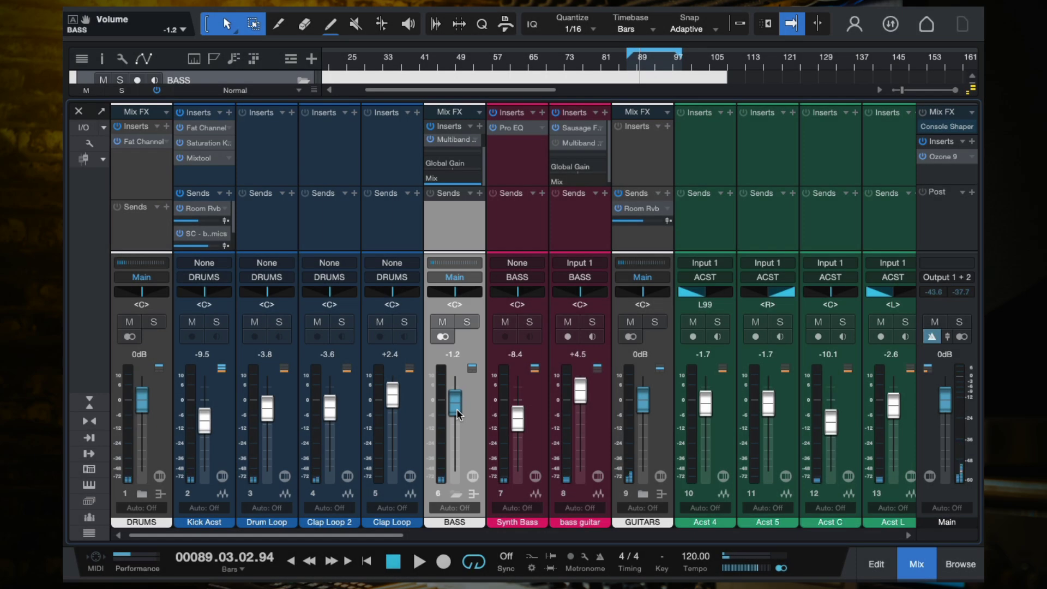
- Solo the Kick Acst channel and audition it from around bar 87
click(223, 421)
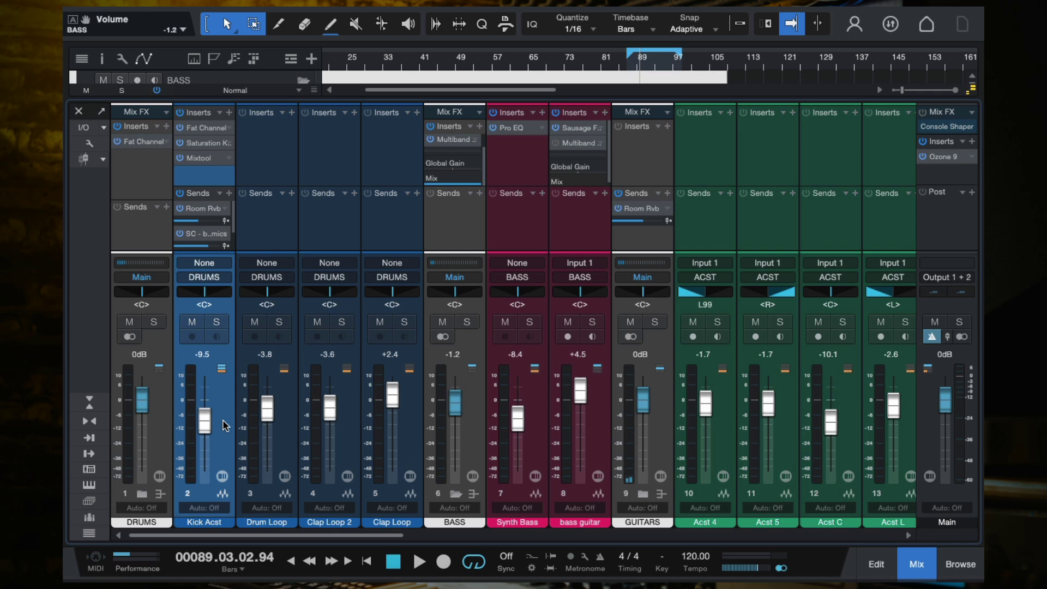
click(217, 321)
click(639, 75)
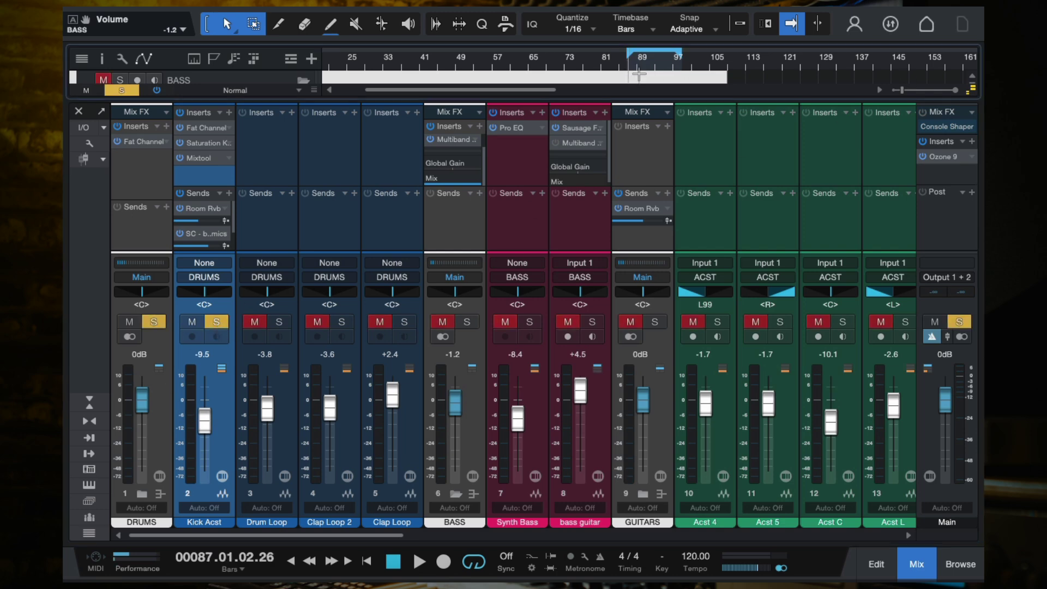
key(space)
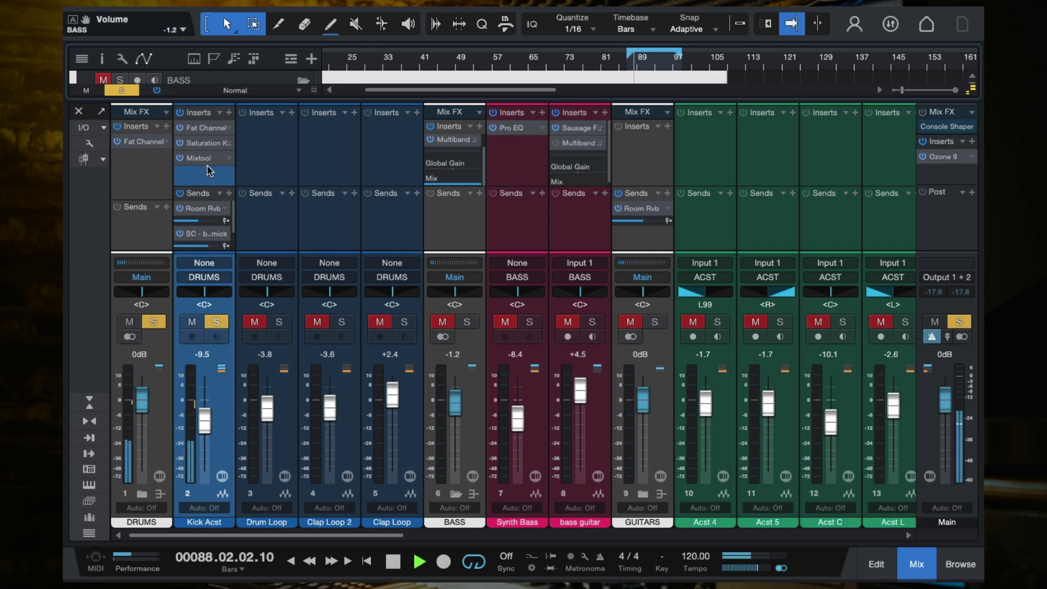
key(space)
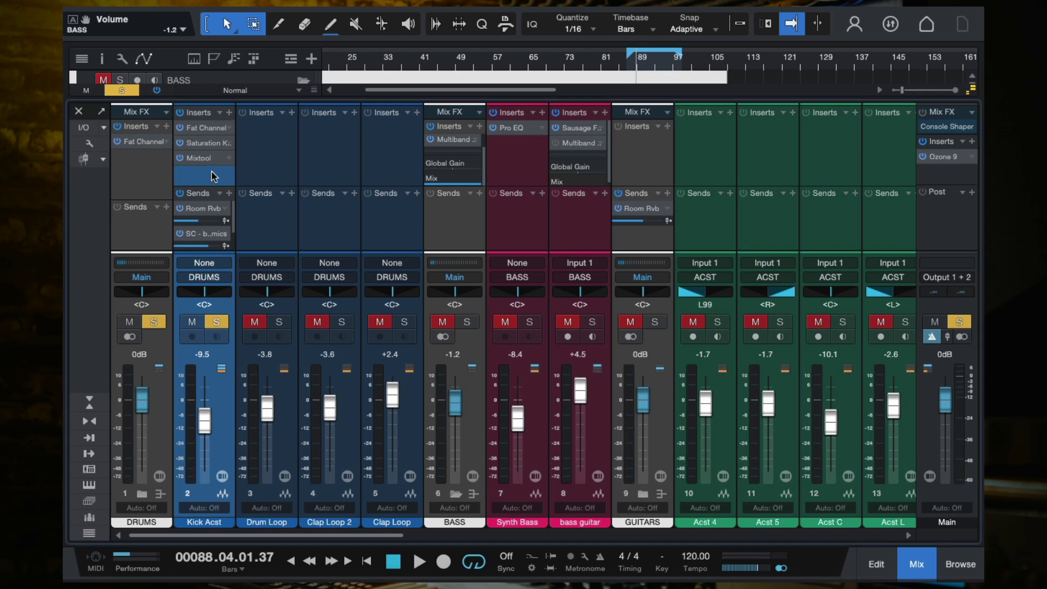
- Insert the RedlightDist plug-in on the Kick Acst channel and play the soloed kick through it
click(229, 112)
text(redlight)
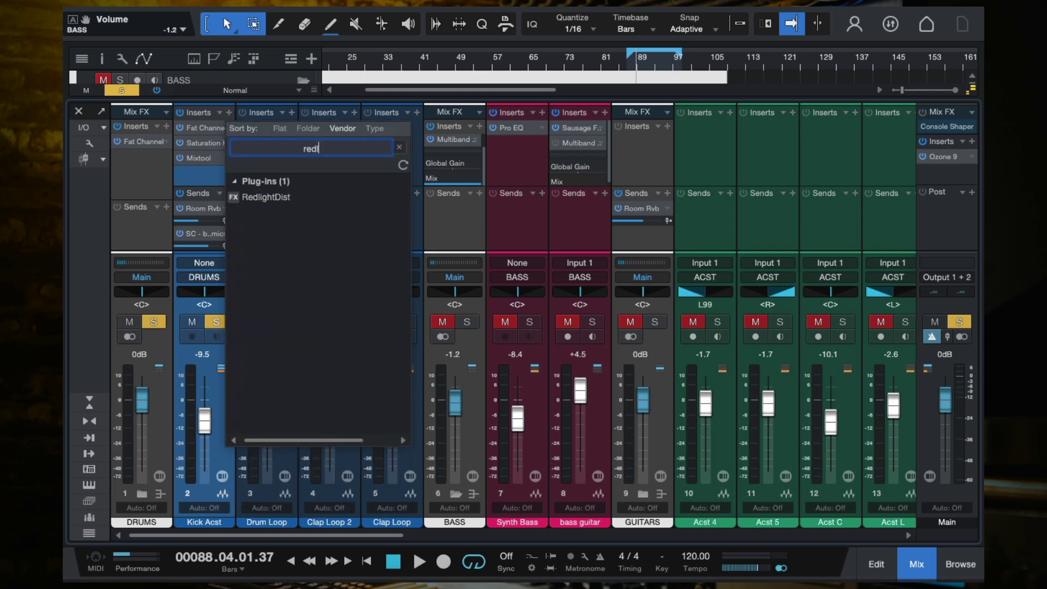
double_click(318, 197)
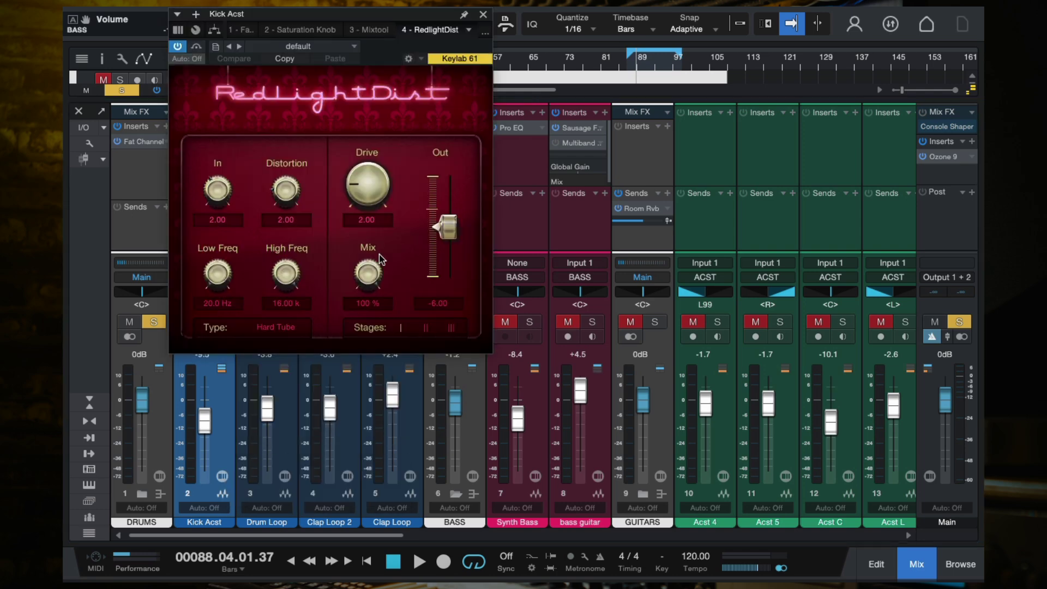
key(space)
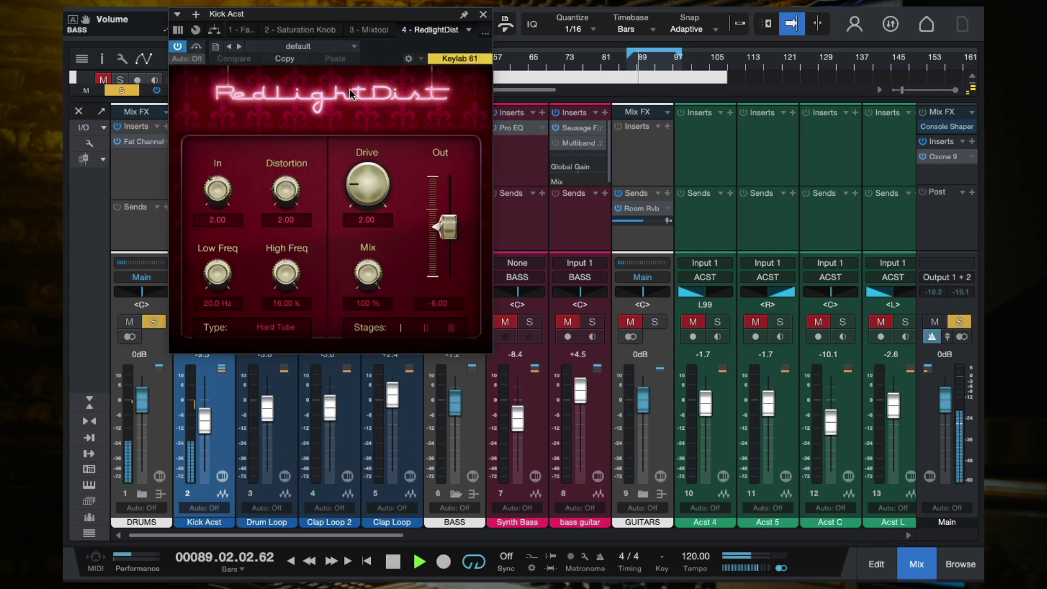
- Raise RedlightDist's Drive to 6.35 and try two distortion stages before returning to one
drag(370, 149, 368, 119)
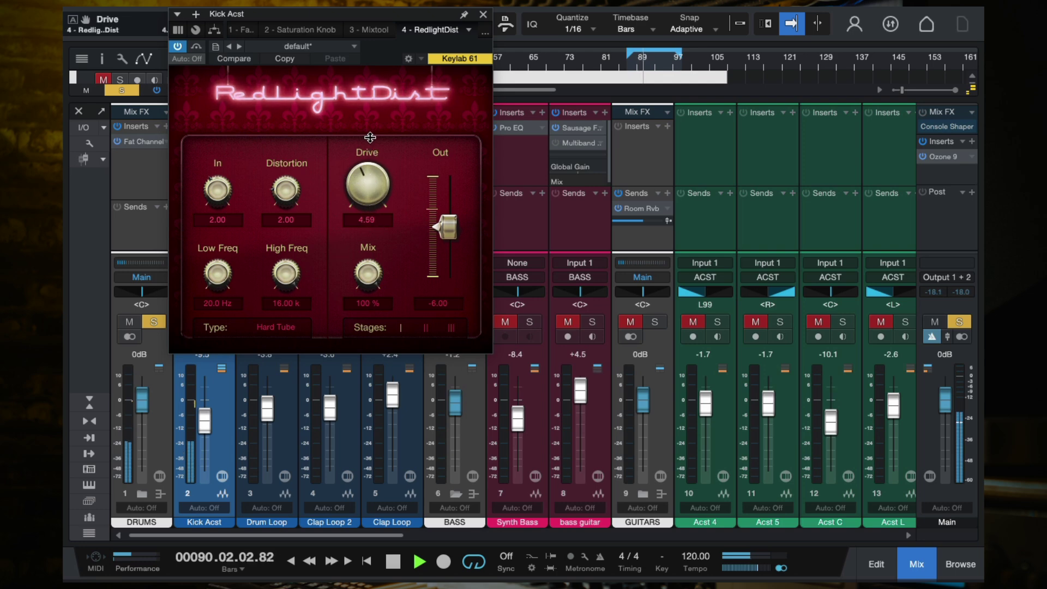
click(423, 328)
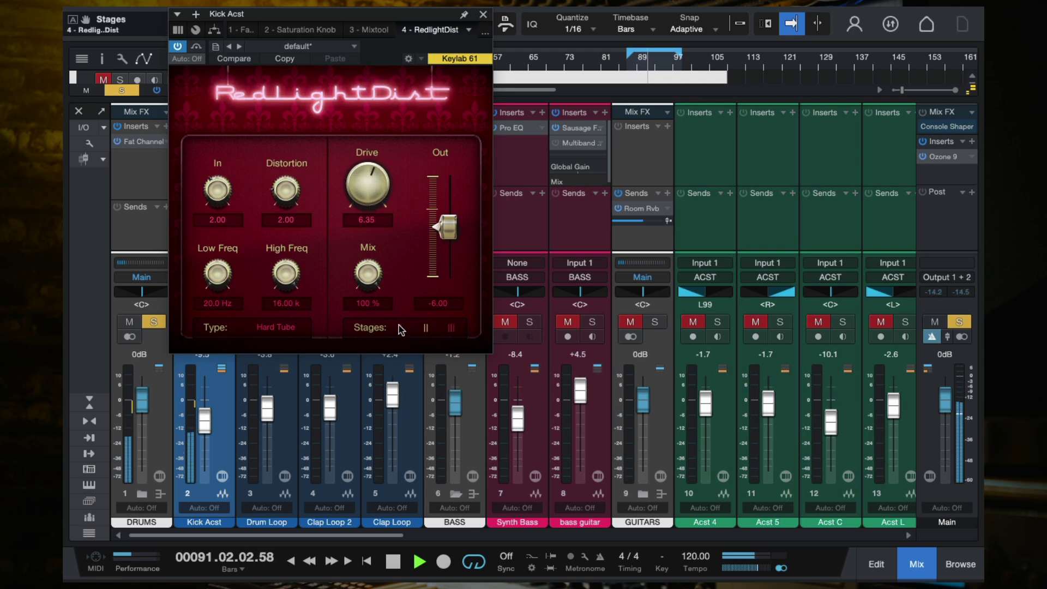
click(401, 329)
- Change the RedlightDist distortion type to Bad Tube and lower its Drive to 4.97
click(283, 327)
click(300, 376)
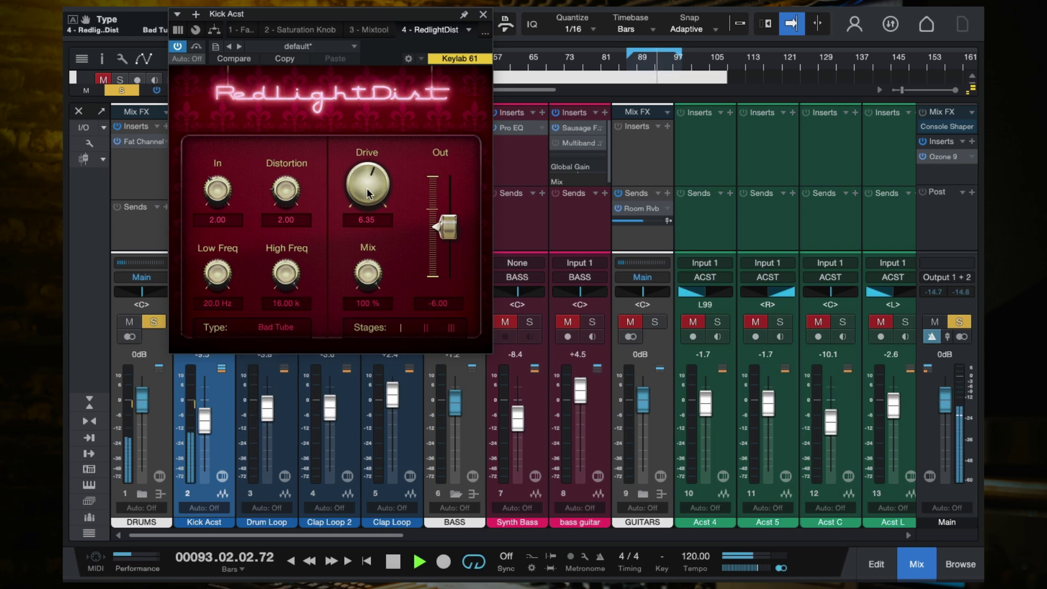
drag(366, 180, 385, 238)
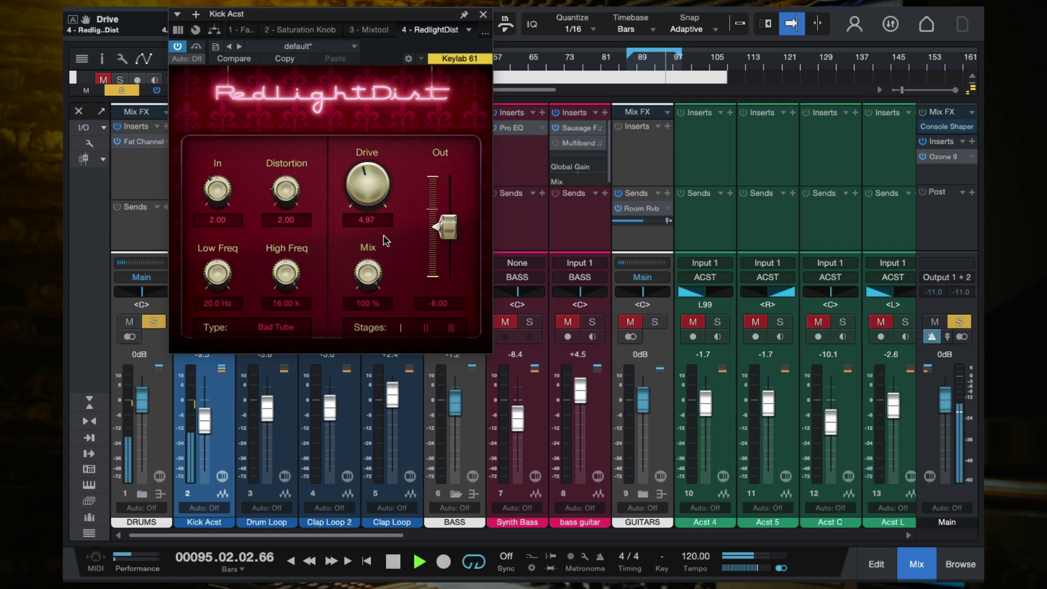
- Change the RedlightDist type to Transistor and compare the kick with the effect active and bypassed
click(273, 327)
click(305, 391)
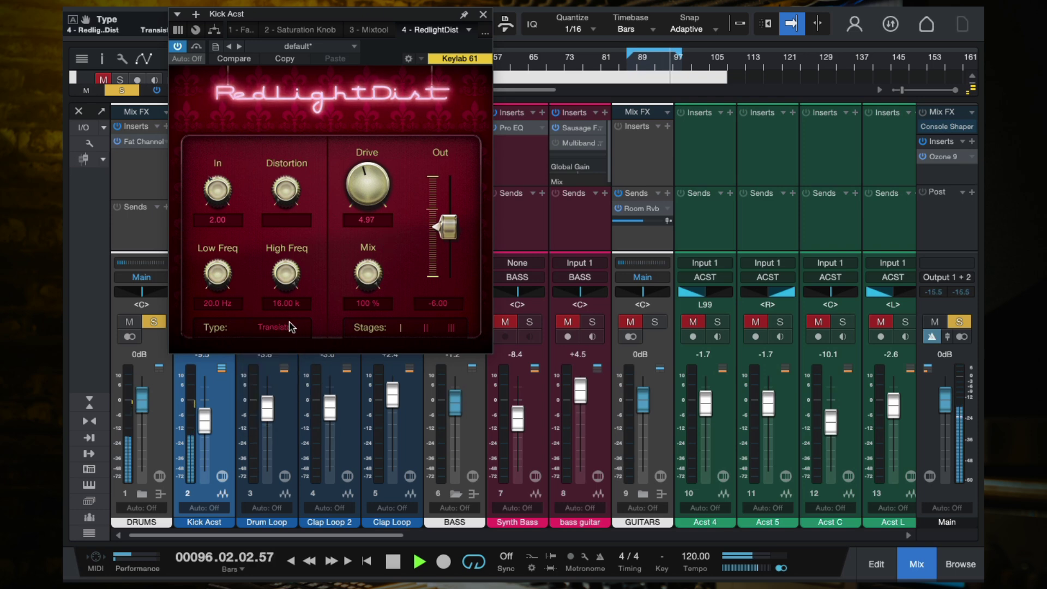
click(289, 327)
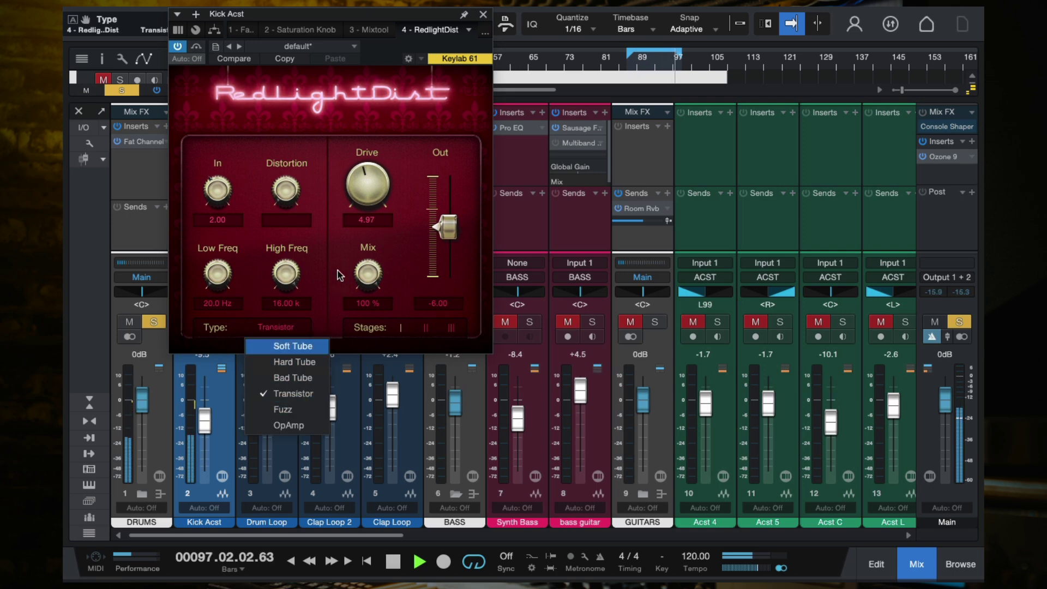
click(356, 237)
click(179, 48)
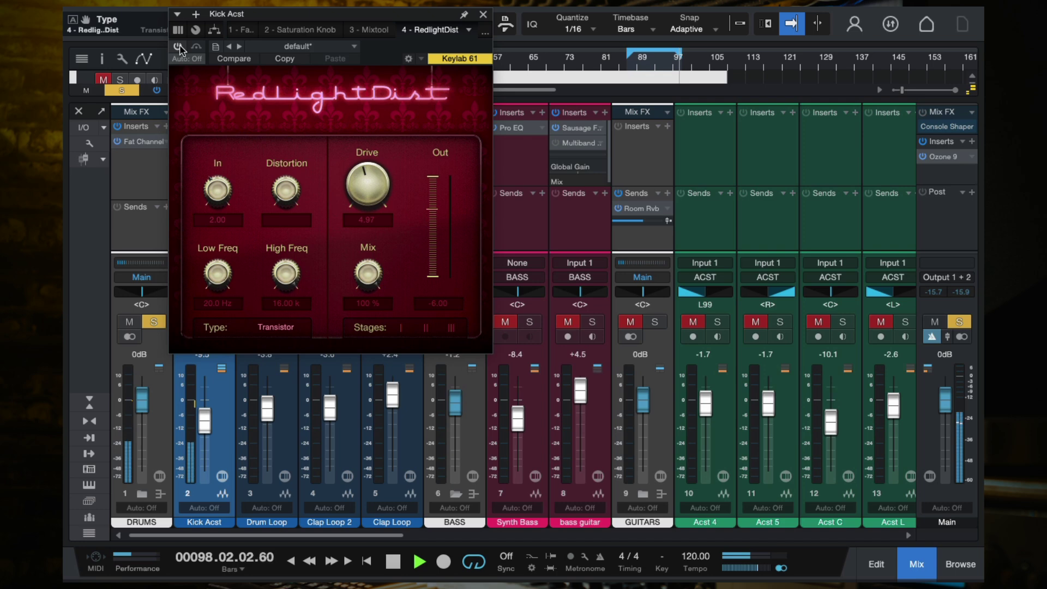
click(180, 48)
click(180, 48)
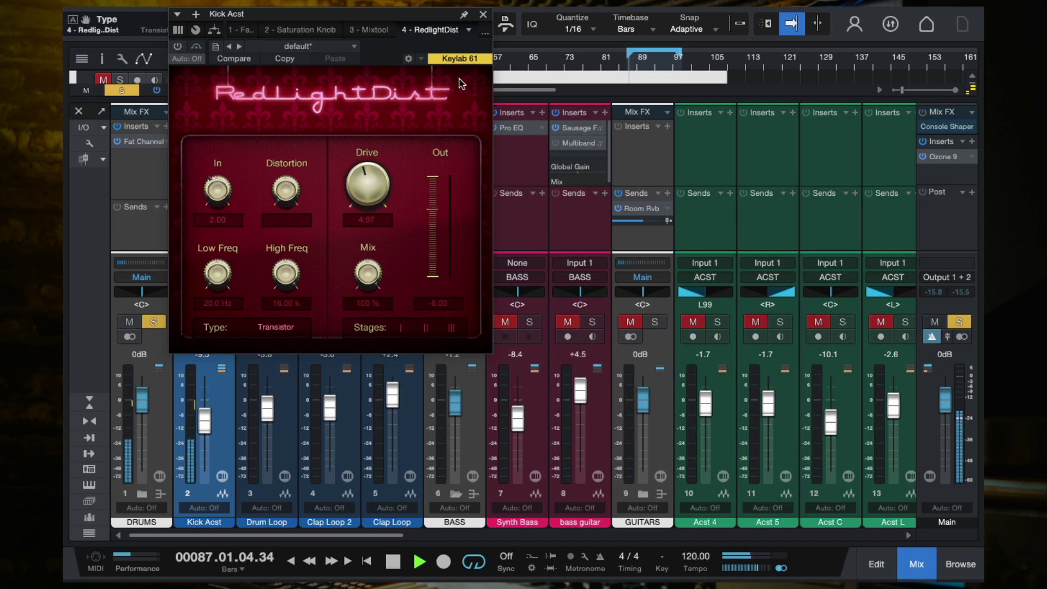
- Close RedlightDist, stop playback, and remove the plug-in from the Kick Acst inserts
click(479, 16)
key(space)
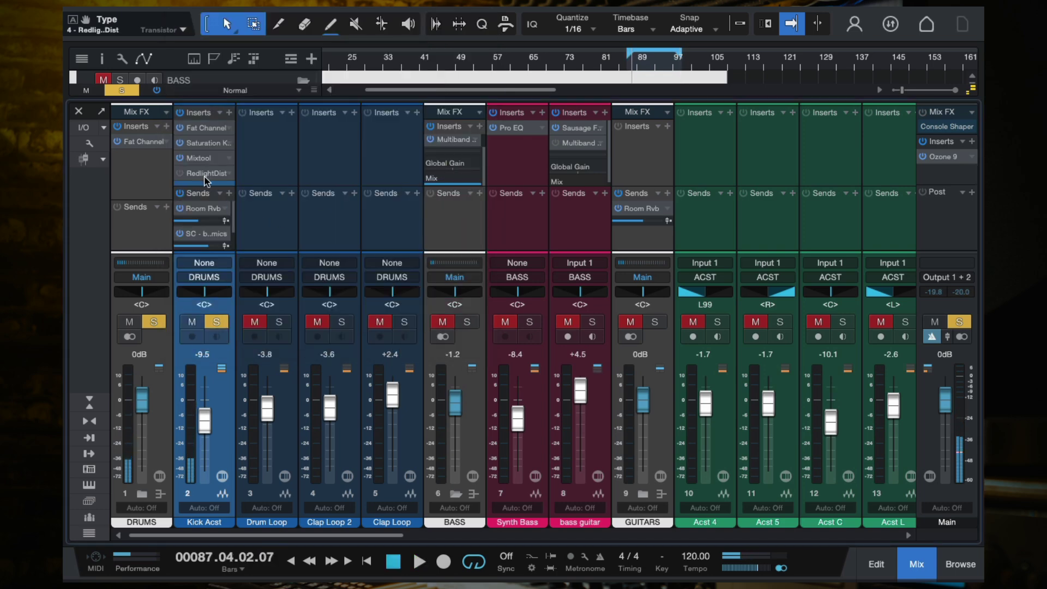
click(230, 175)
click(280, 324)
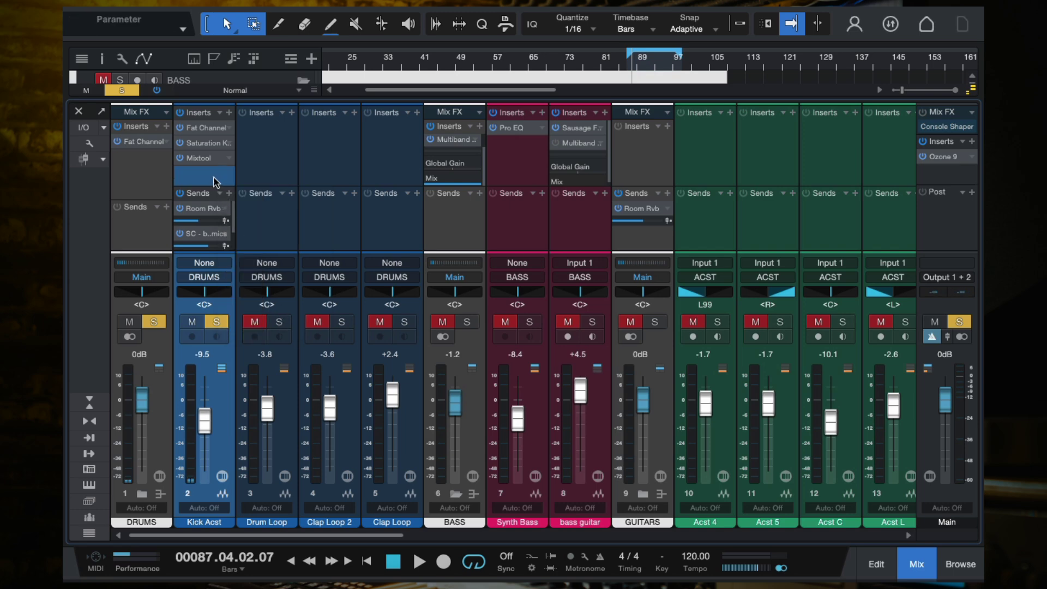
- Insert a second Fat Channel on the Kick Acst channel and turn off its compressor
click(230, 113)
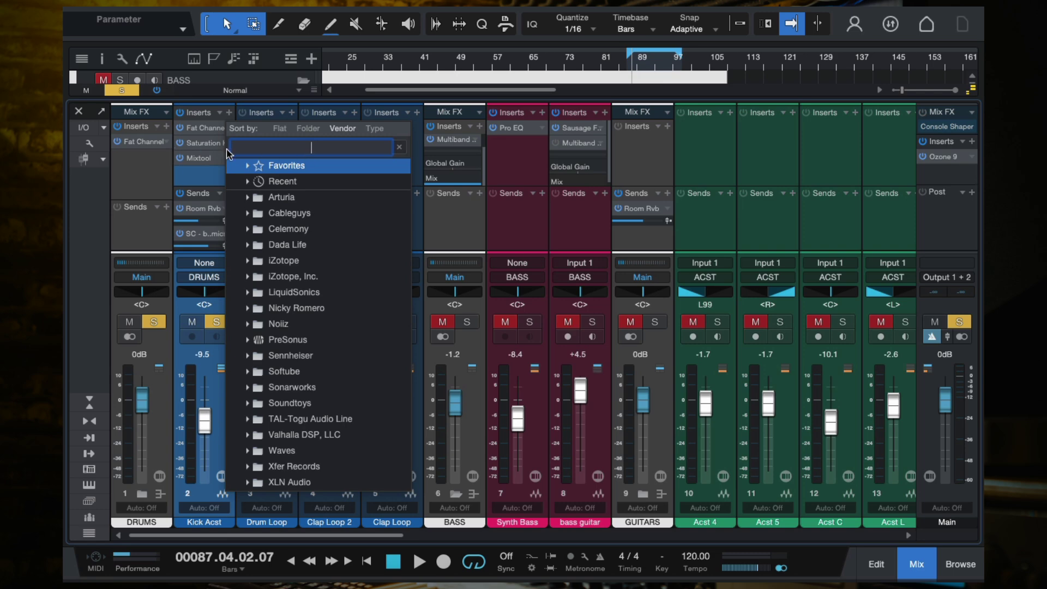
text(fat)
click(284, 197)
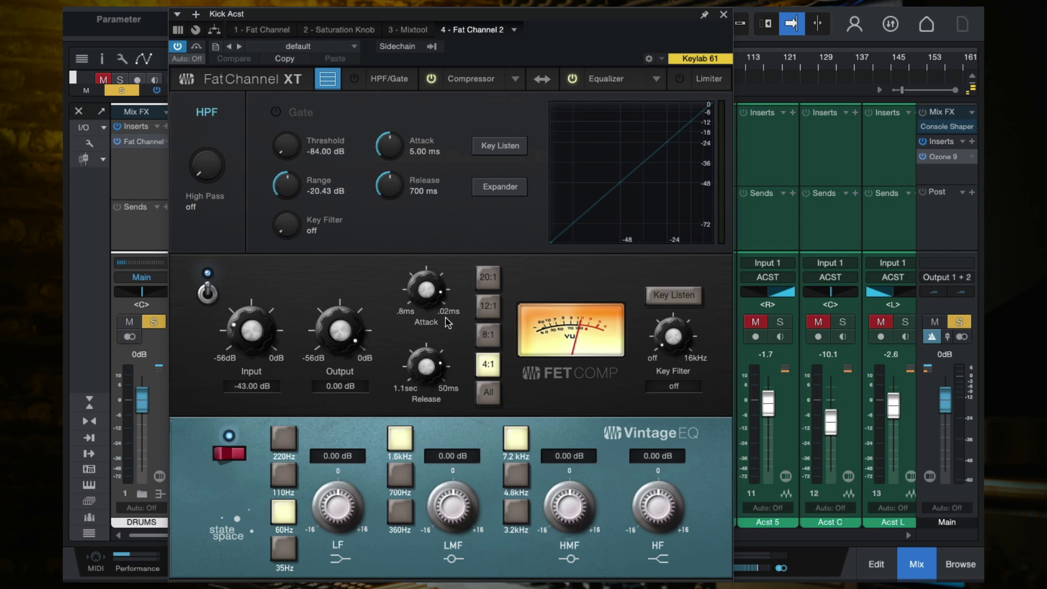
click(207, 295)
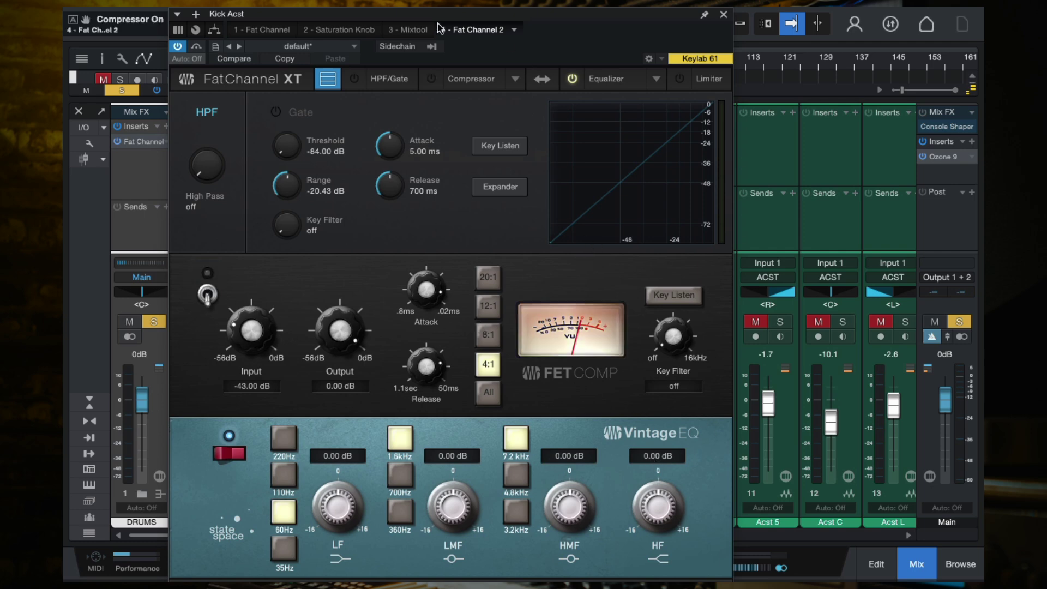
- Show only the Vintage EQ equalizer section of the new Fat Channel and start playback
click(327, 80)
click(616, 76)
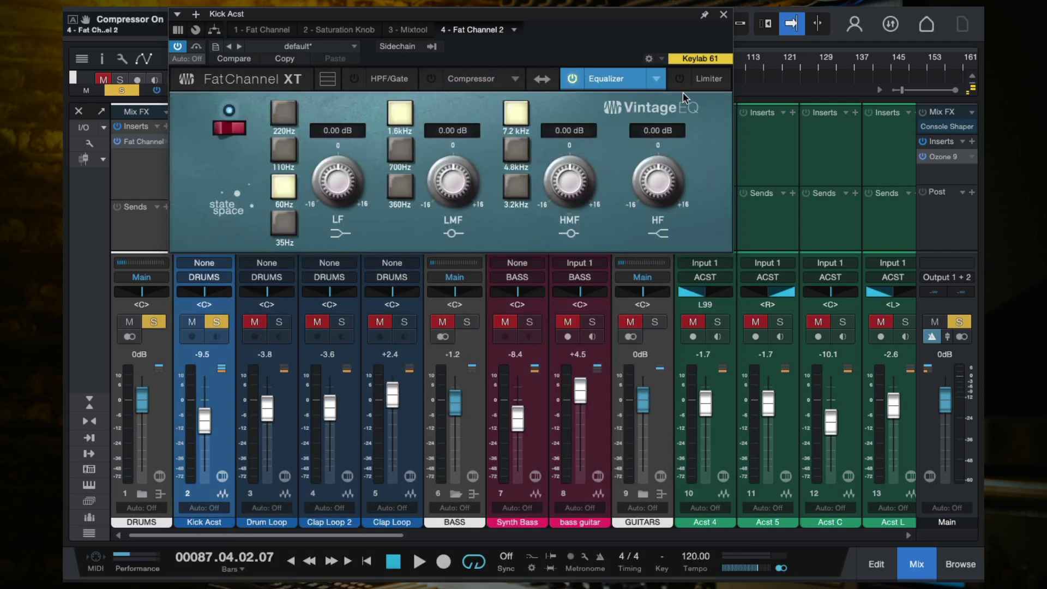
click(661, 81)
click(581, 135)
key(space)
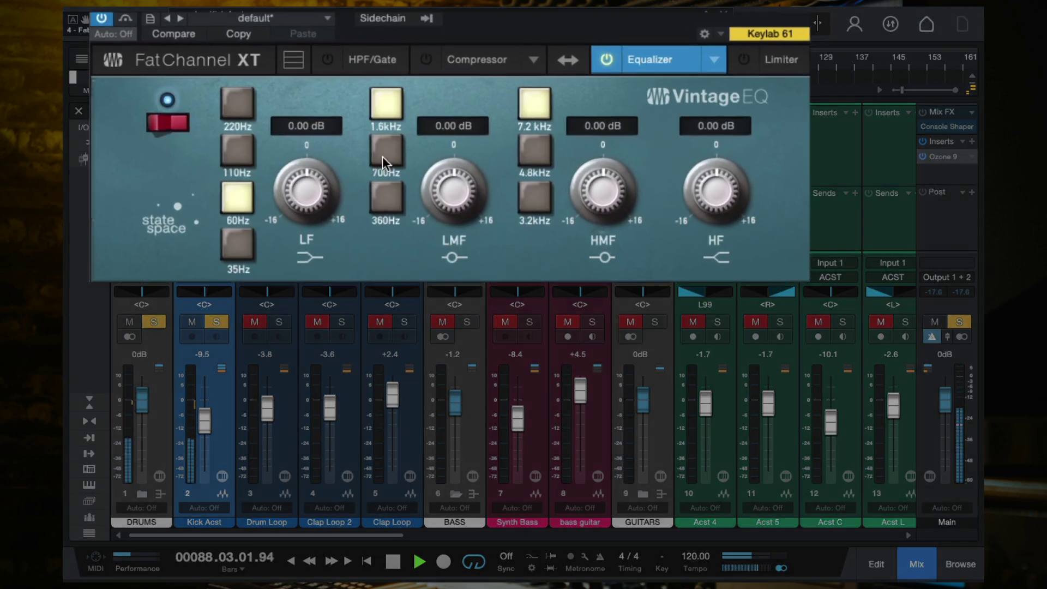
- Boost the LMF band by 16 dB and audition it at 700 Hz, 360 Hz and 1.6 kHz
click(386, 153)
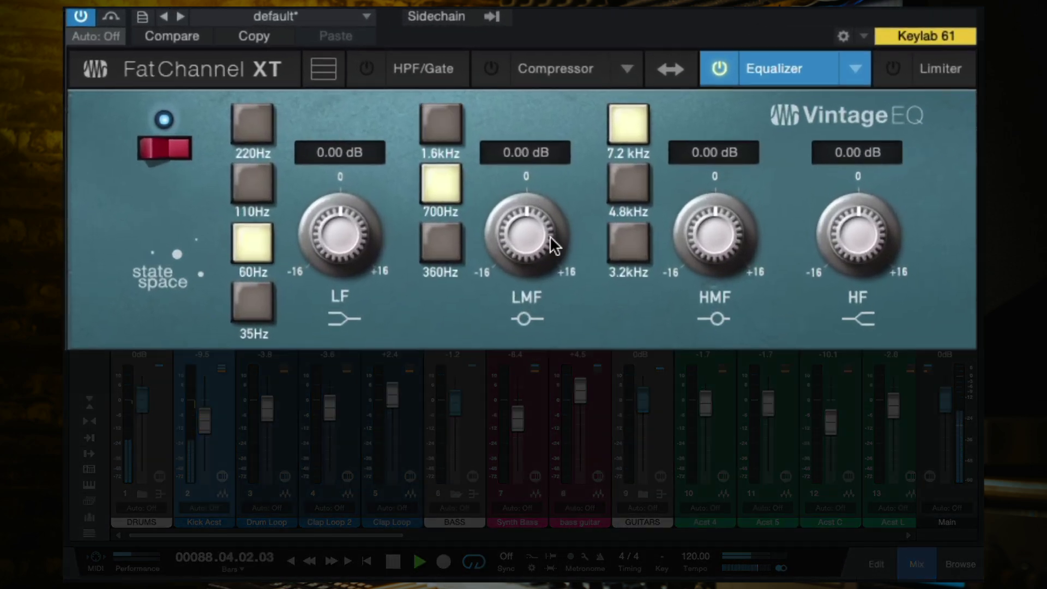
drag(469, 195, 452, 24)
click(449, 243)
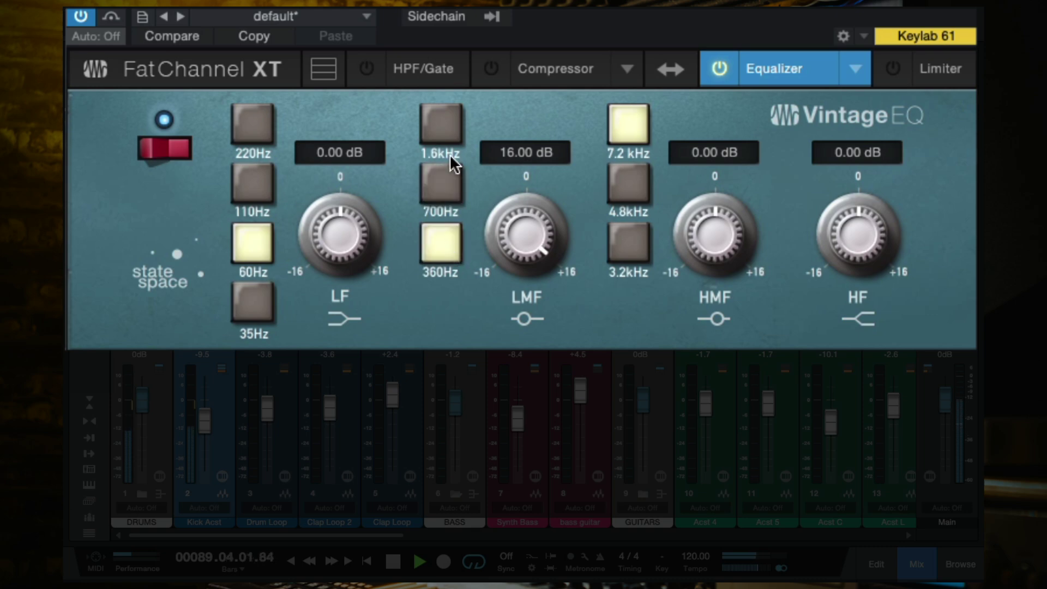
click(439, 116)
click(439, 189)
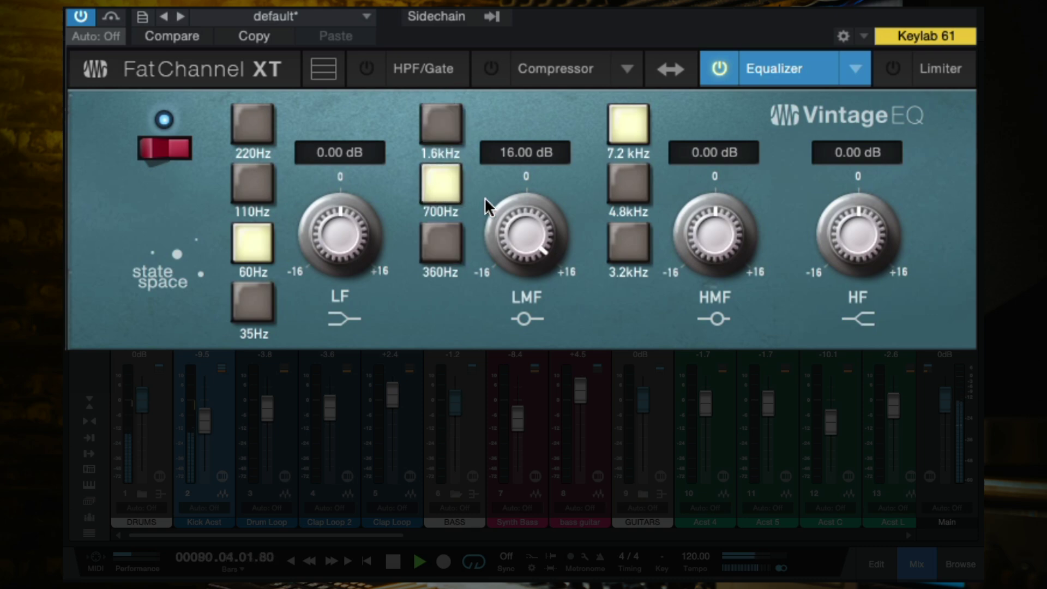
- Set the LMF band to 1.6 kHz at 8 dB, compare with the Fat Channel bypassed, and reduce the boost to 4 dB
drag(516, 210, 565, 251)
click(441, 124)
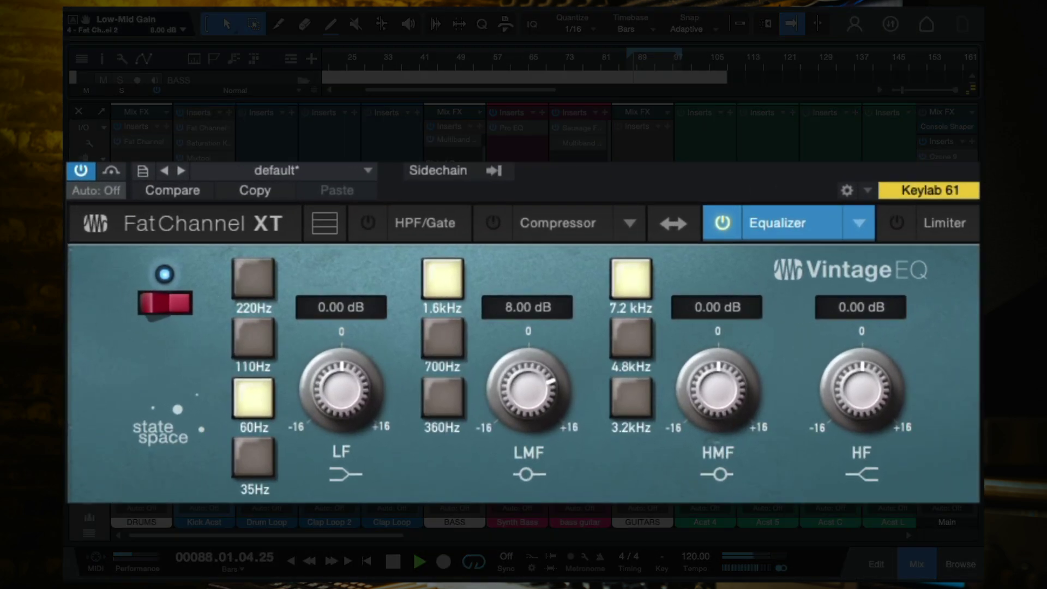
click(82, 169)
click(82, 170)
mouse_move(556, 384)
mouse_down()
mouse_move(554, 410)
mouse_move(555, 401)
mouse_up()
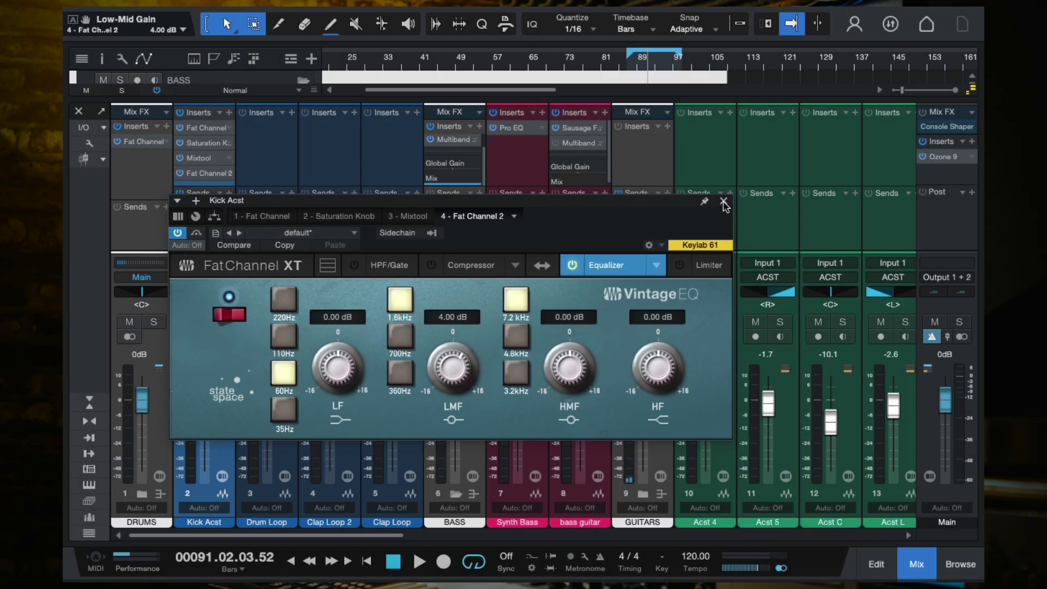
click(724, 203)
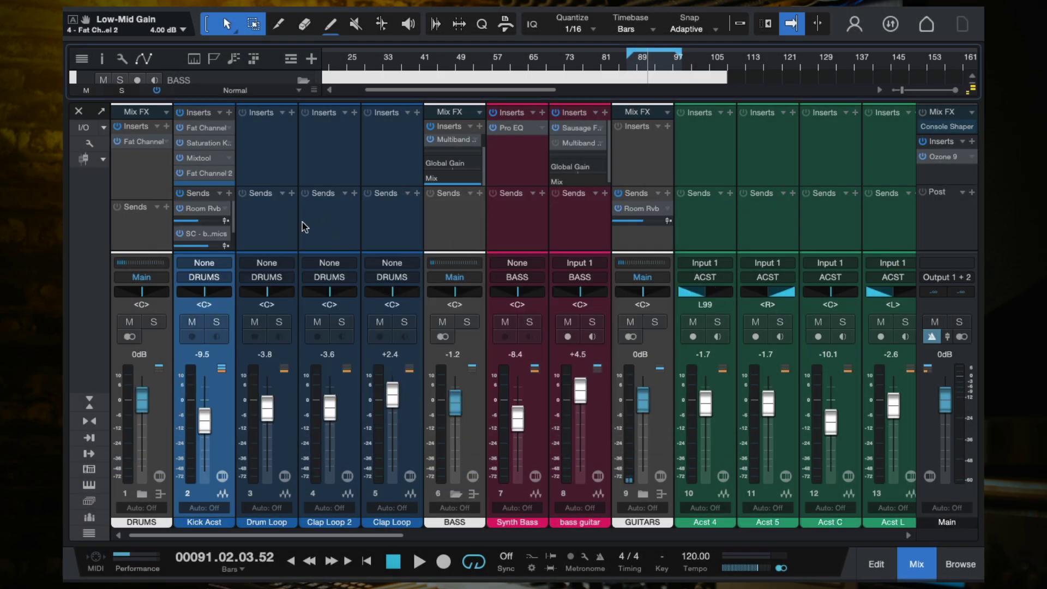
- Solo the Kick Acst channel and raise its Room Rvb send level to +3.1 during playback
click(217, 323)
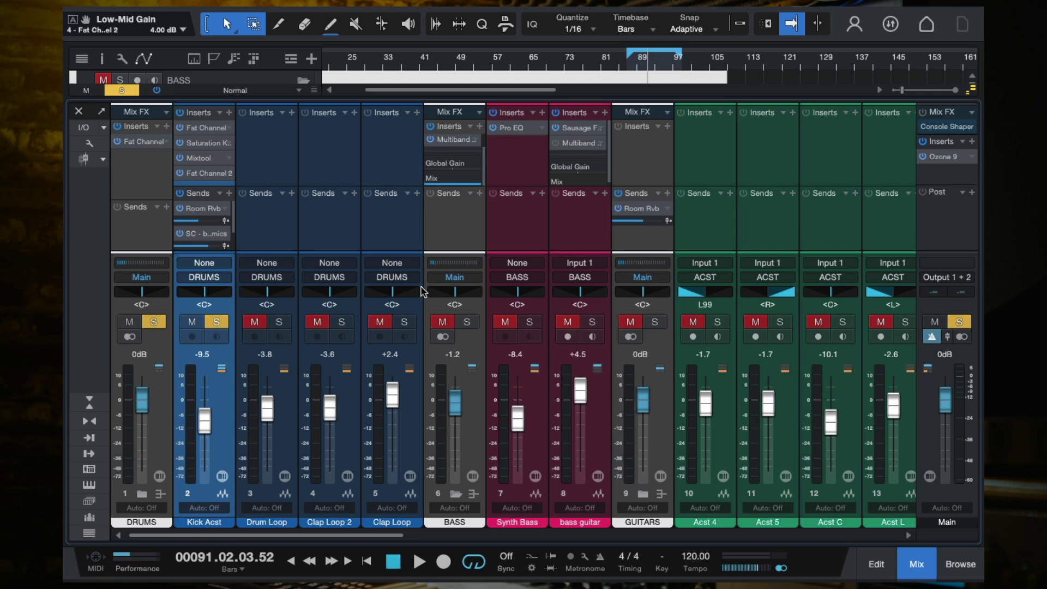
drag(536, 61, 632, 76)
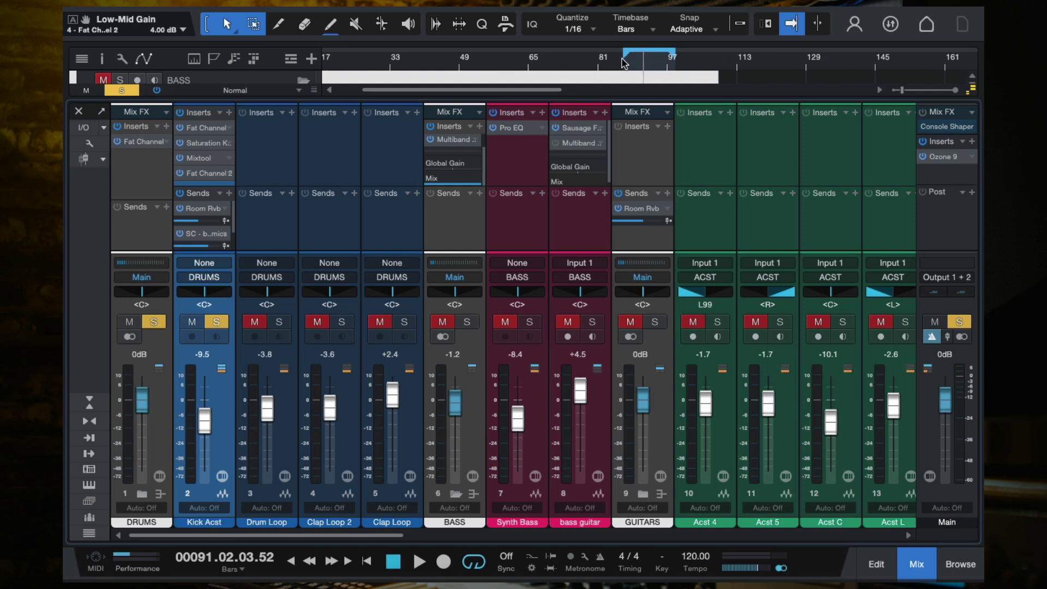
key(space)
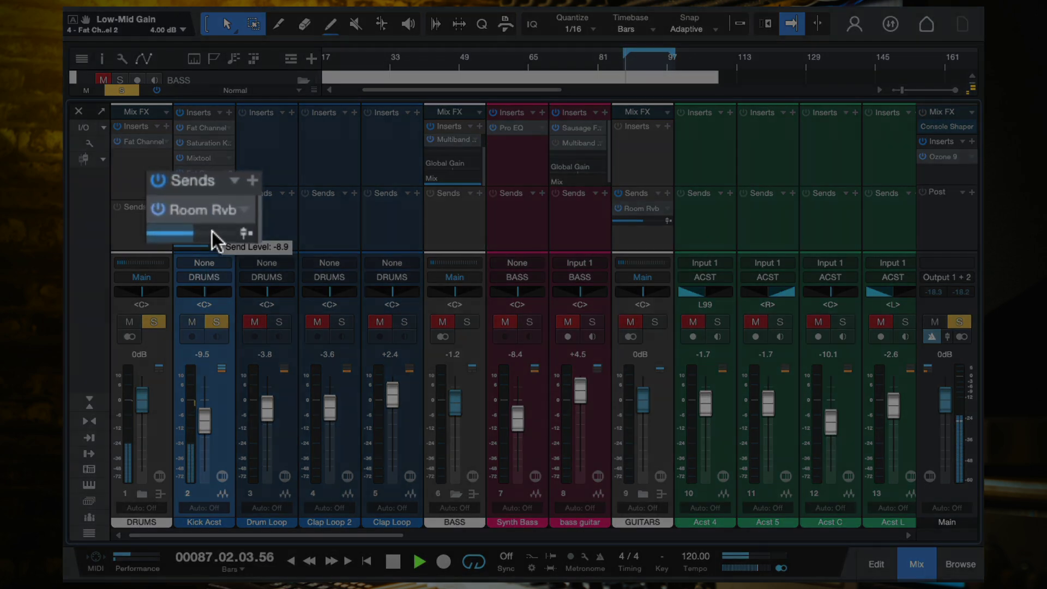
drag(211, 231, 252, 246)
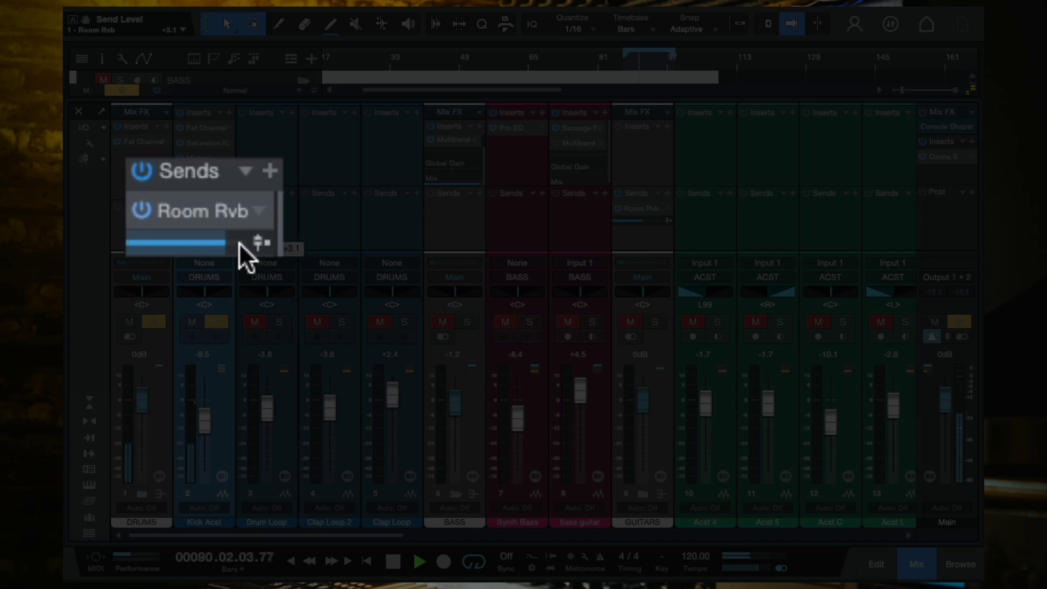
key(space)
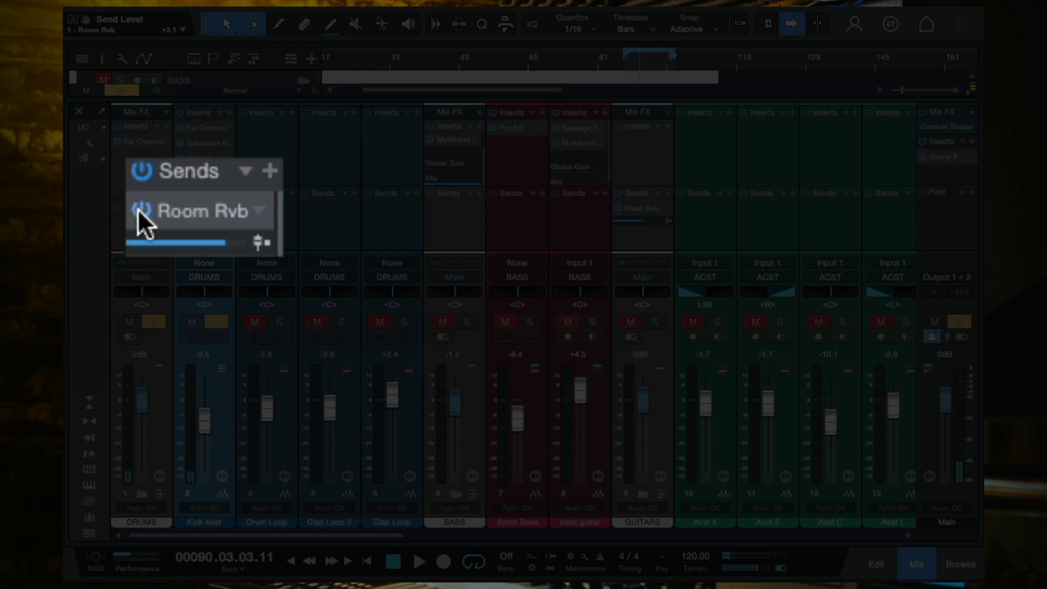
- Mute and re-enable the kick's Room Rvb send, lower its level to -0.3, and resume playback
click(179, 208)
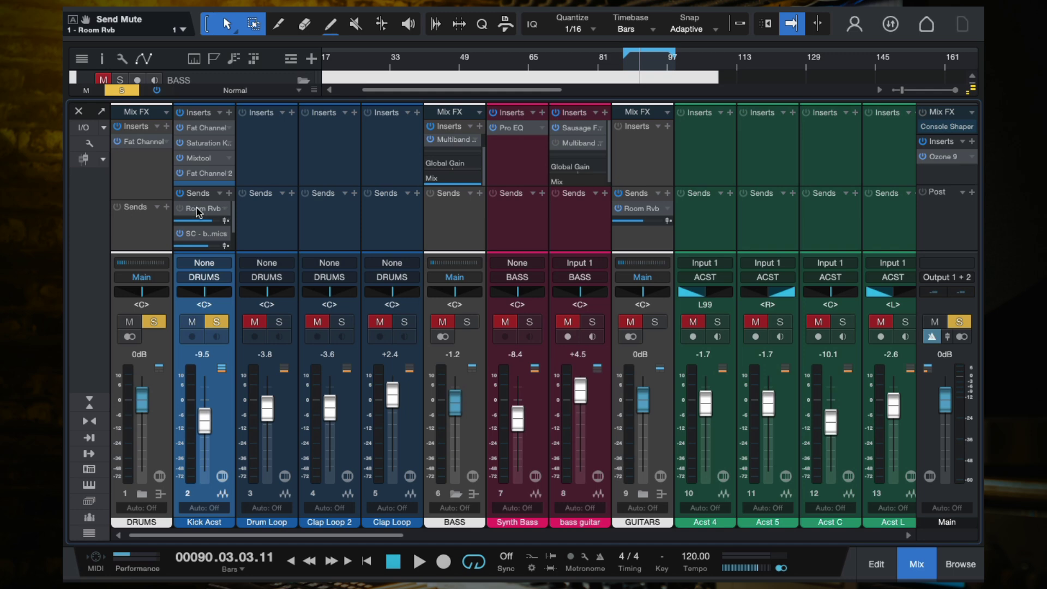
mouse_move(212, 221)
mouse_down()
mouse_move(181, 221)
mouse_move(207, 221)
mouse_up()
key(space)
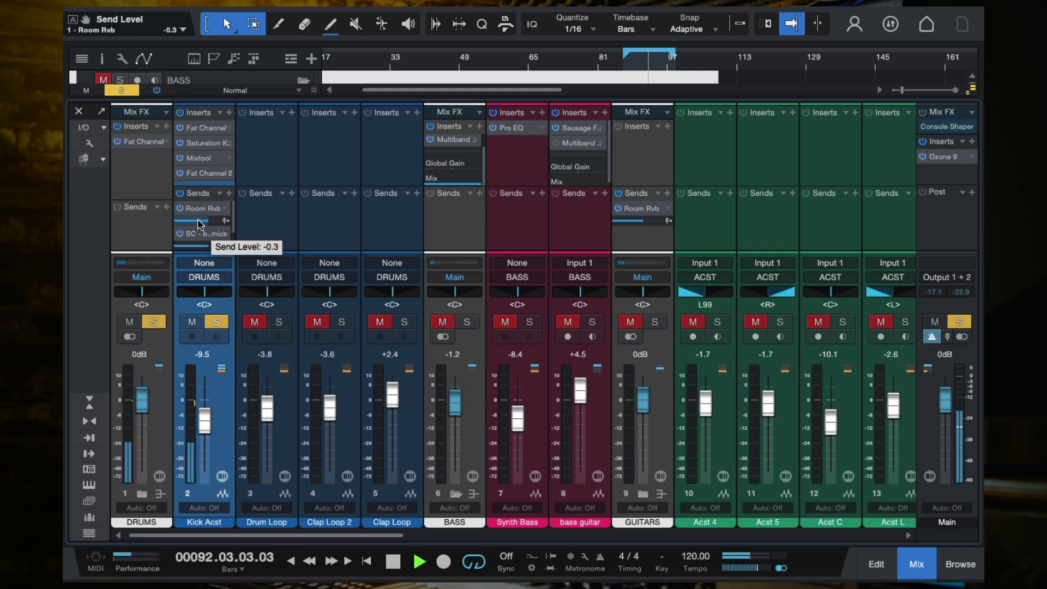
- Compare how the Kick Acst reverb sounds soloed and within the full mix, starting and stopping playback as needed
click(217, 322)
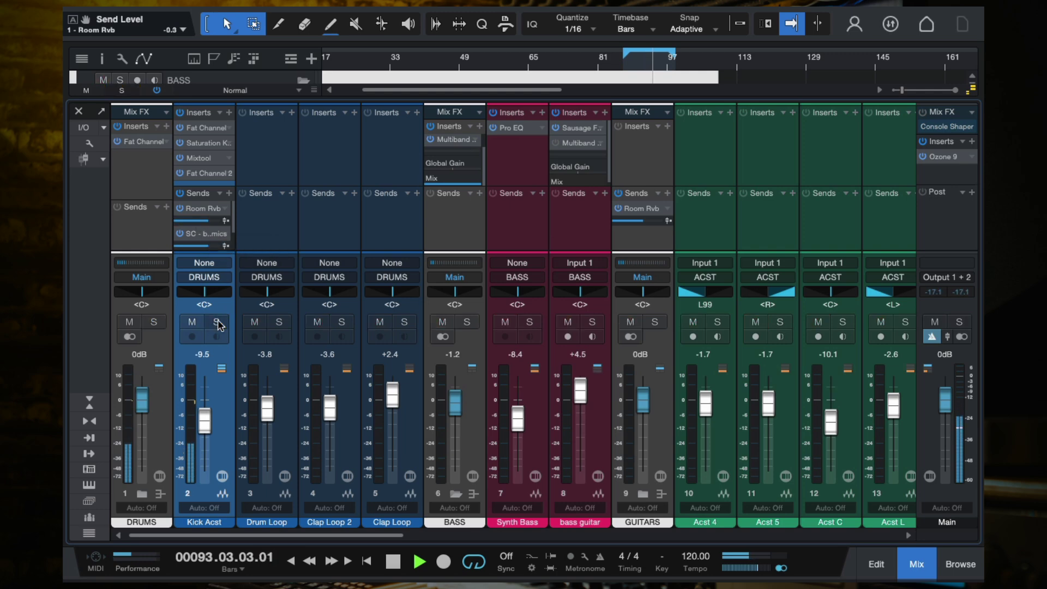
key(space)
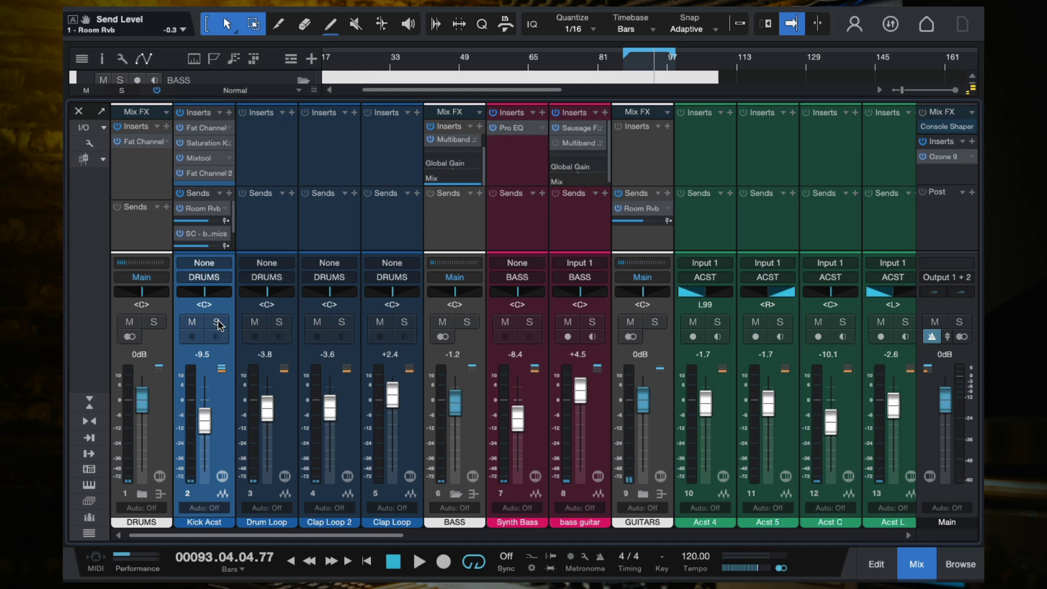
click(217, 322)
key(space)
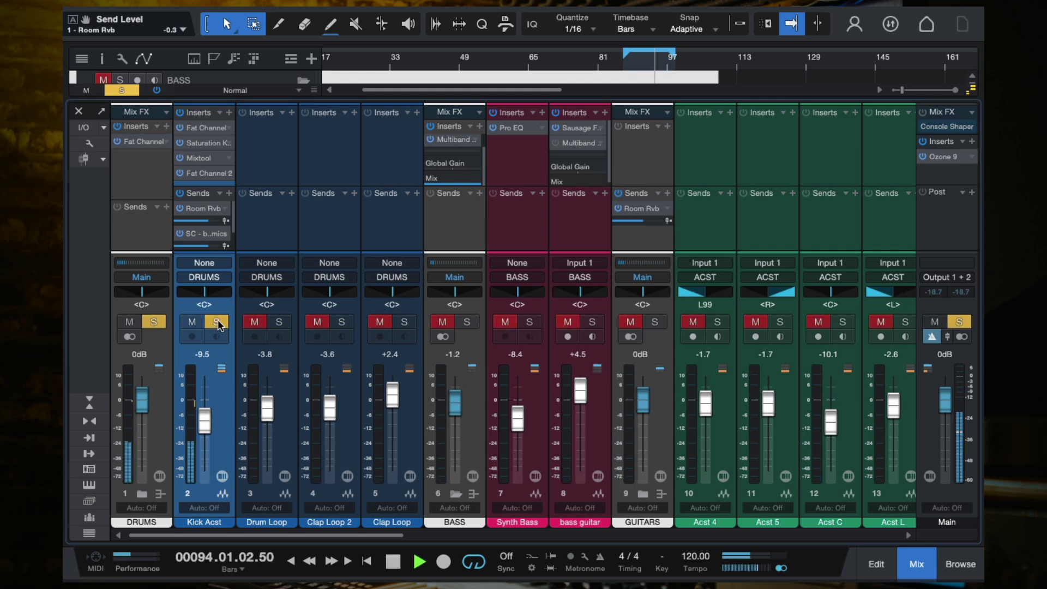
mouse_move(213, 220)
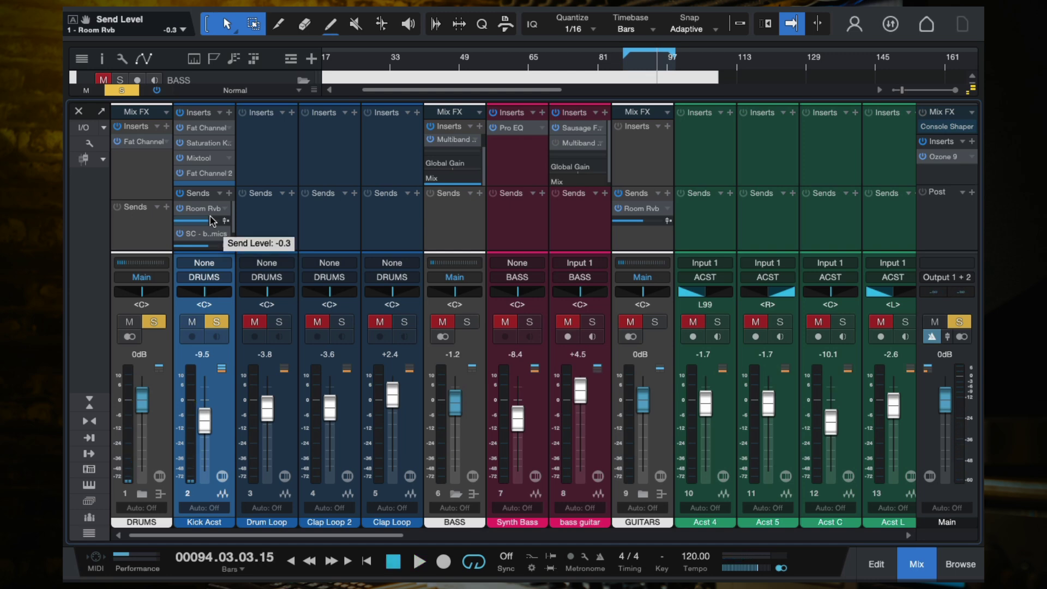
click(217, 323)
click(220, 324)
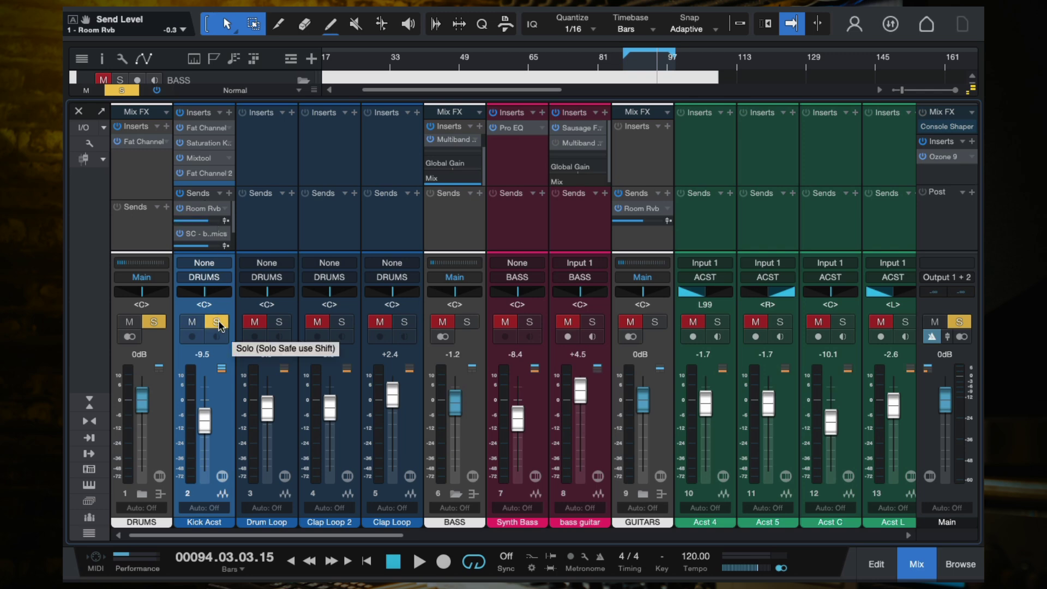
key(space)
click(218, 325)
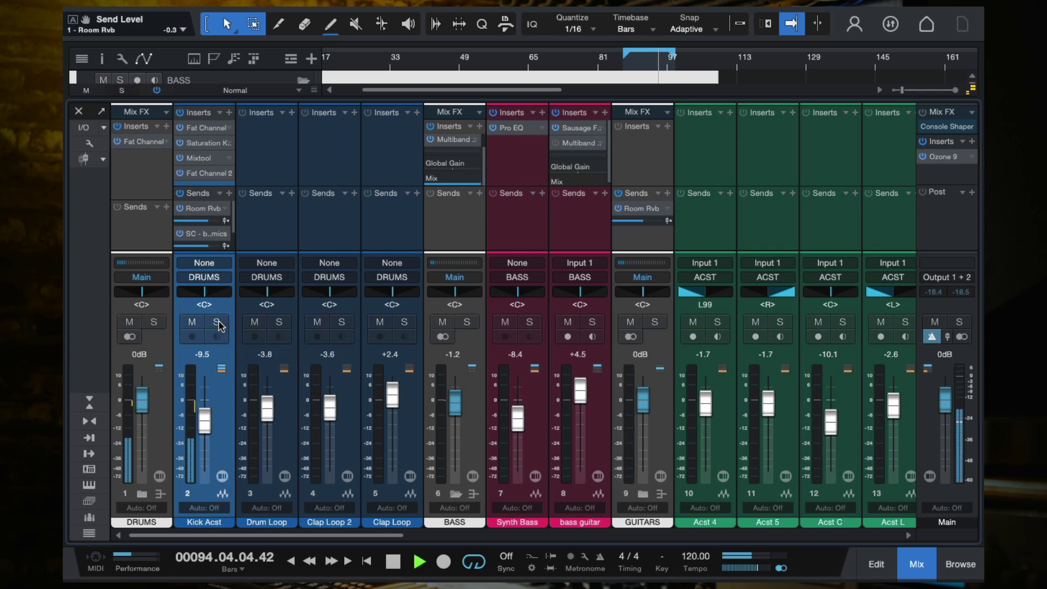
- Check the kick with its Room Rvb send muted, raise the send to +0.6 in the mix and to +1.9 in solo
click(180, 209)
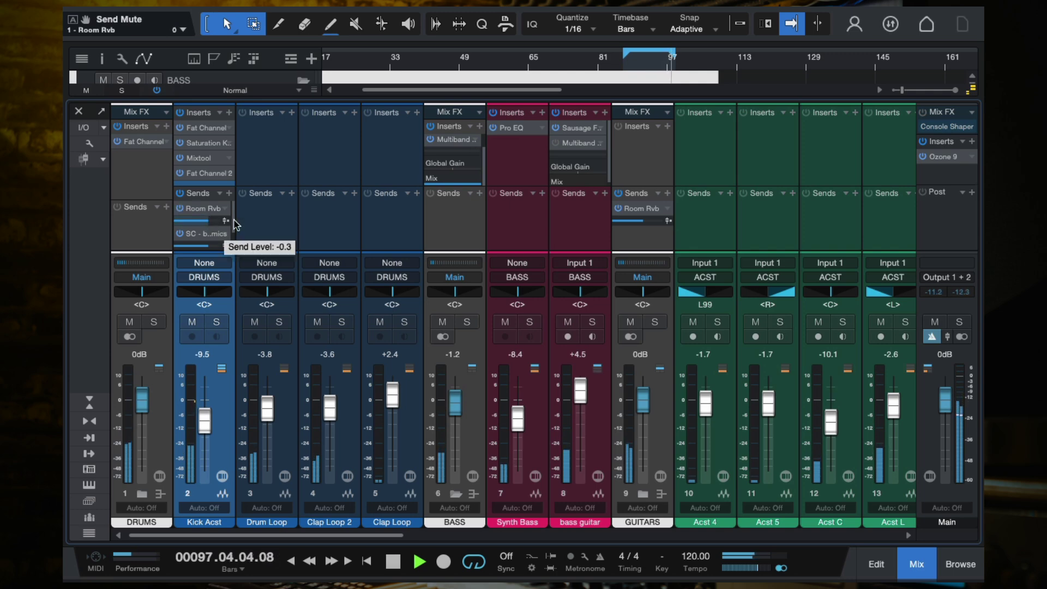
mouse_move(235, 224)
mouse_down()
mouse_move(263, 232)
mouse_move(254, 228)
mouse_up()
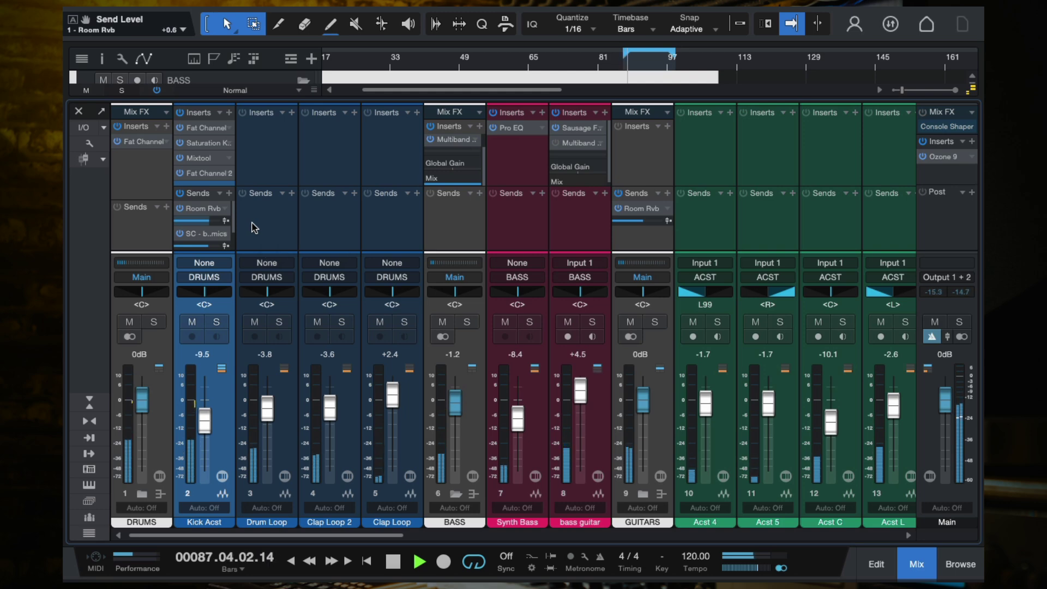
click(216, 322)
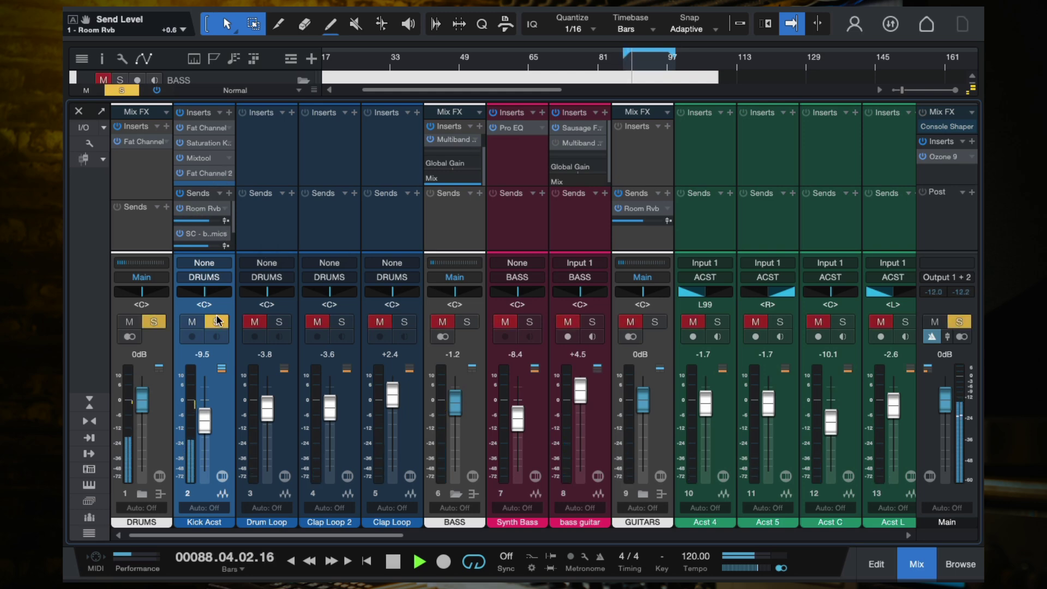
drag(213, 221, 221, 228)
key(space)
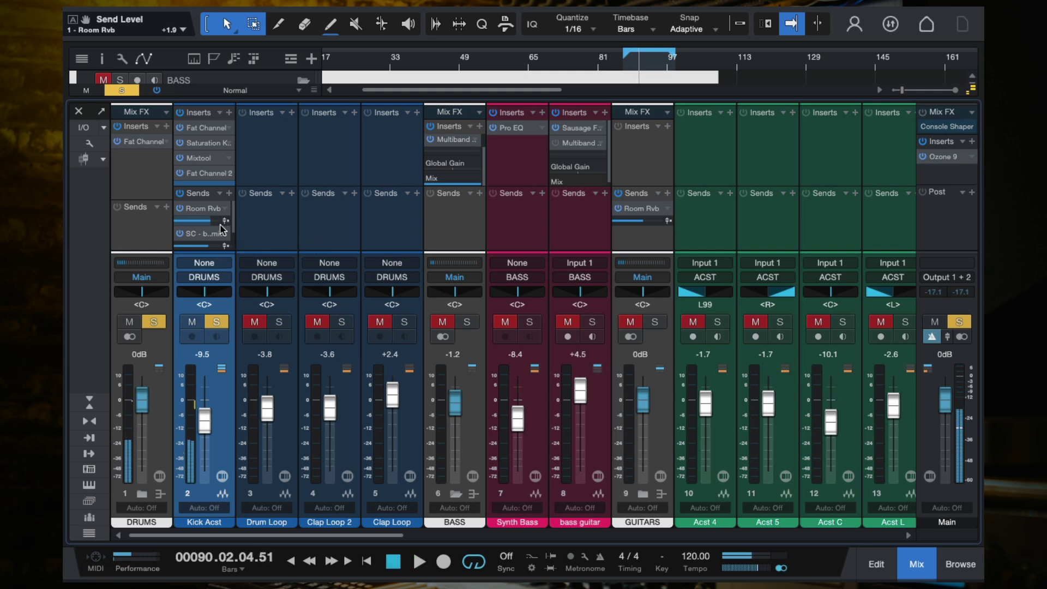
- Boost the HMF band of the kick's Fat Channel 2 by 16 dB and audition it at 4.8 kHz and 3.2 kHz
click(202, 173)
key(space)
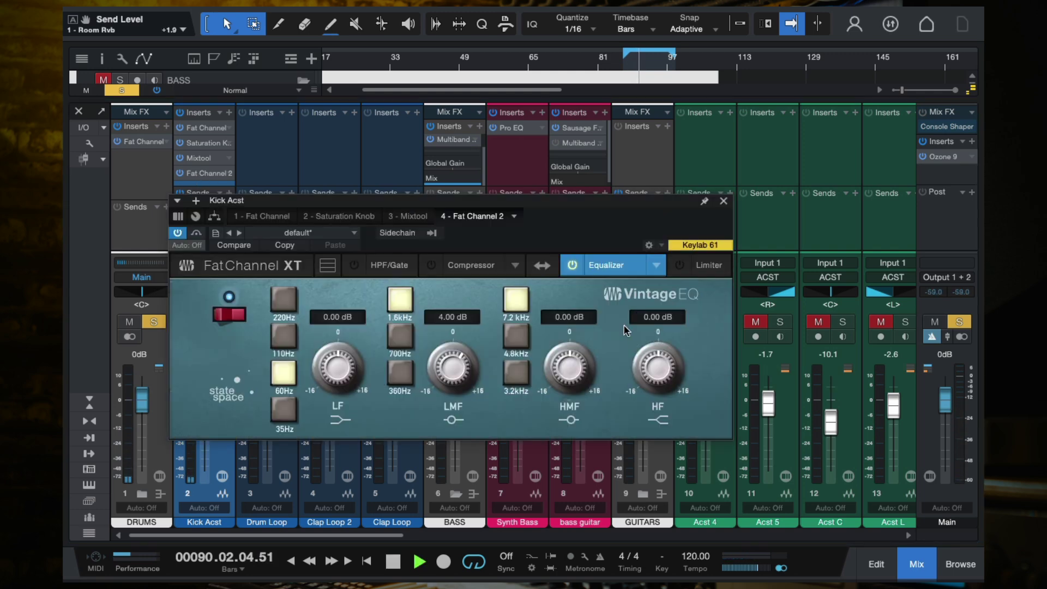
drag(546, 351, 569, 311)
click(516, 336)
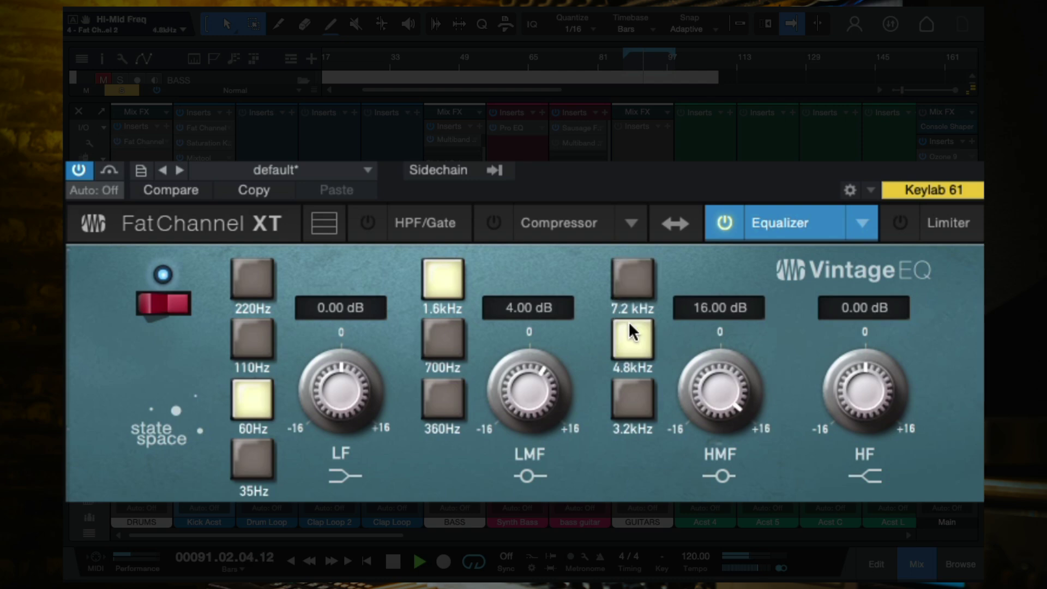
click(635, 399)
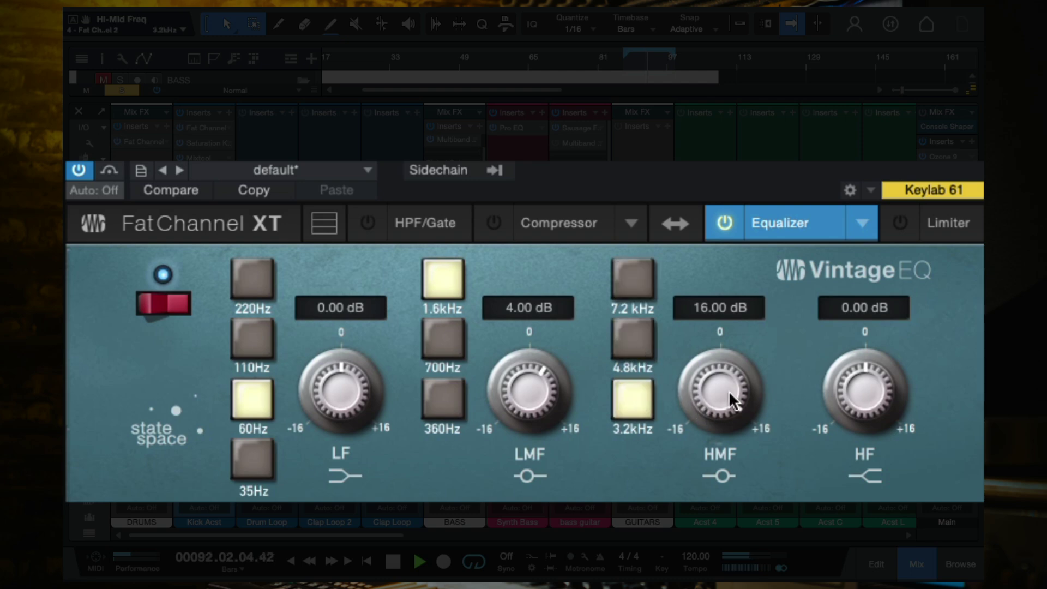
click(632, 339)
- Set the HMF band to 3.2 kHz, try gains of 8.8 dB and 11.2 dB, and close the Fat Channel 2 window
click(633, 400)
drag(718, 384, 731, 453)
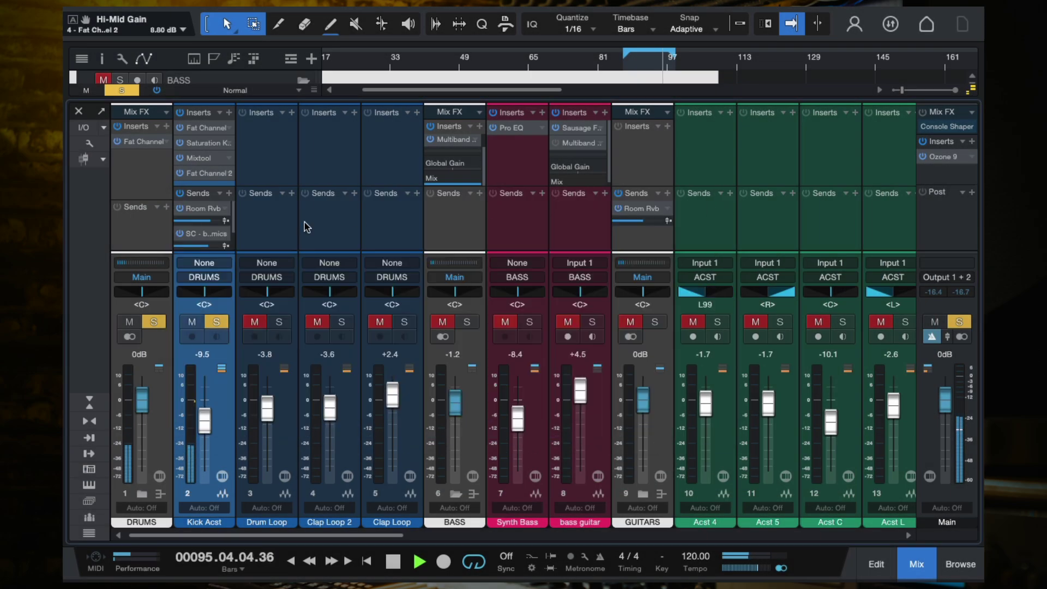
click(210, 174)
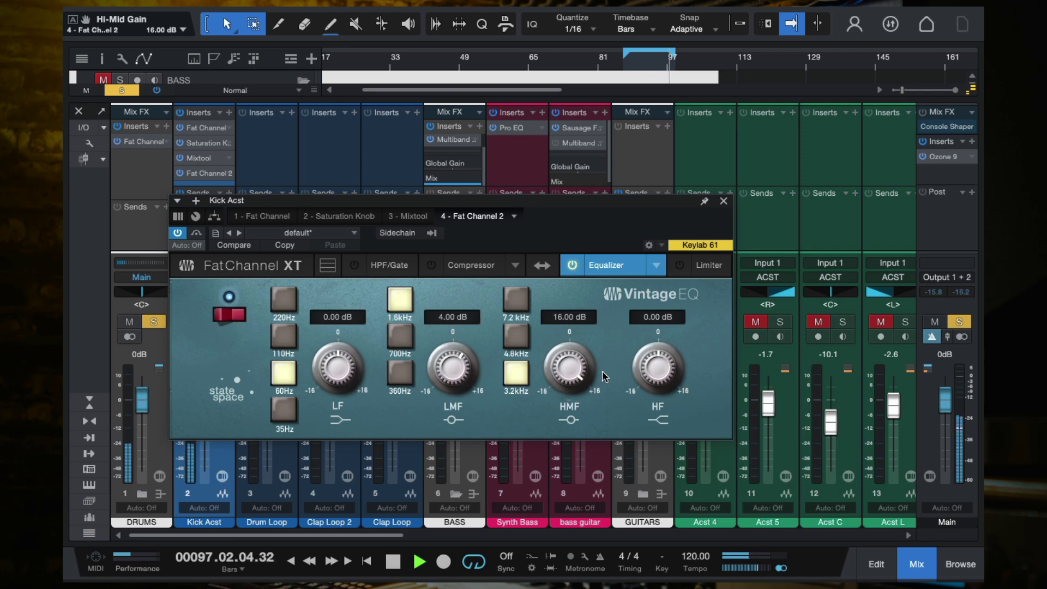
click(724, 201)
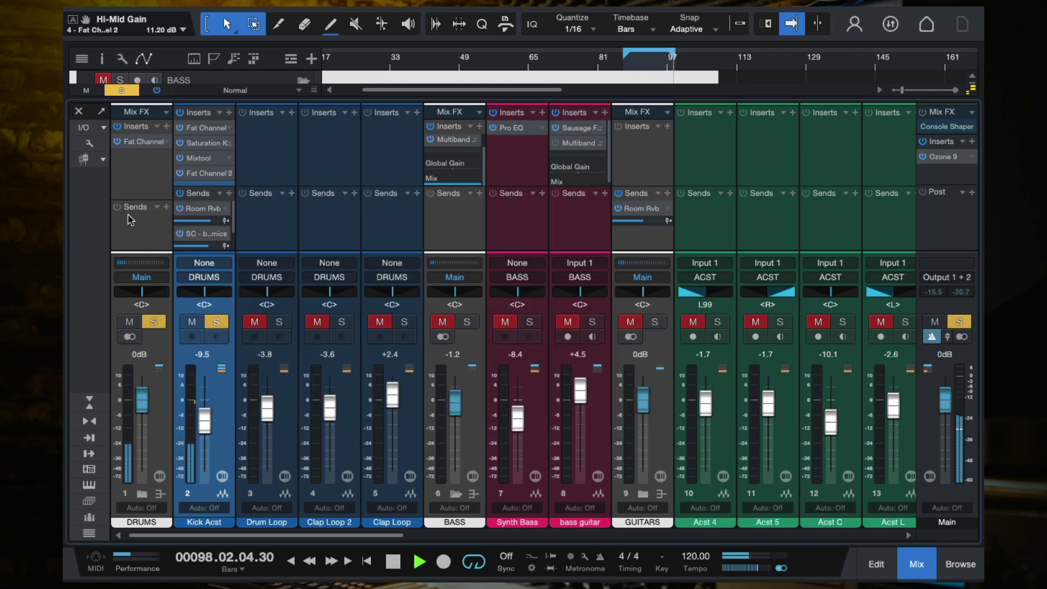
- Unsolo Kick Acst, compare the mix with Fat Channel 2 bypassed, and set the kick's Room Rvb send to +1.3
click(216, 322)
click(215, 323)
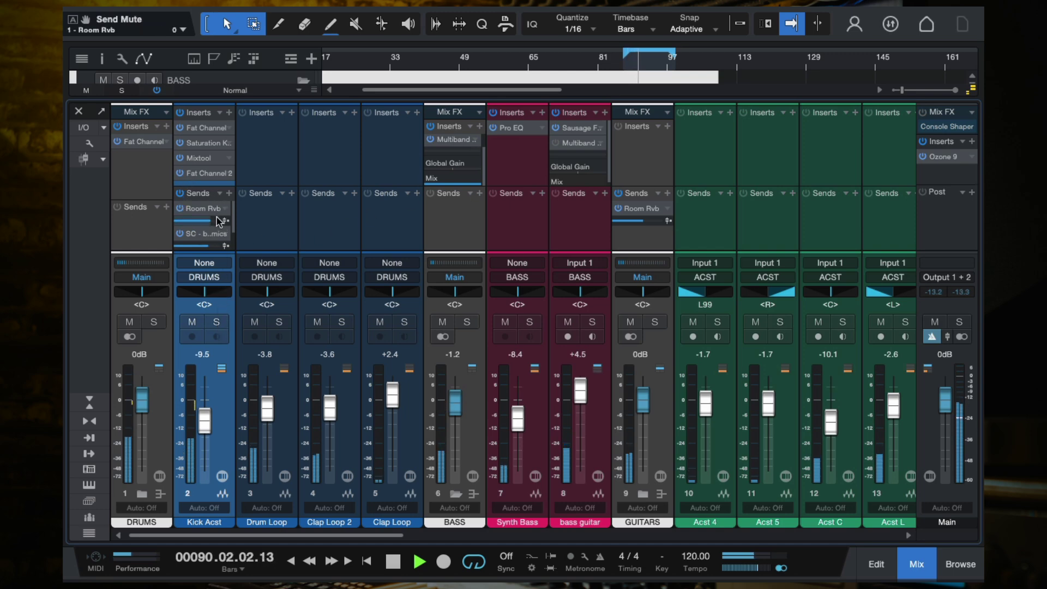
click(179, 175)
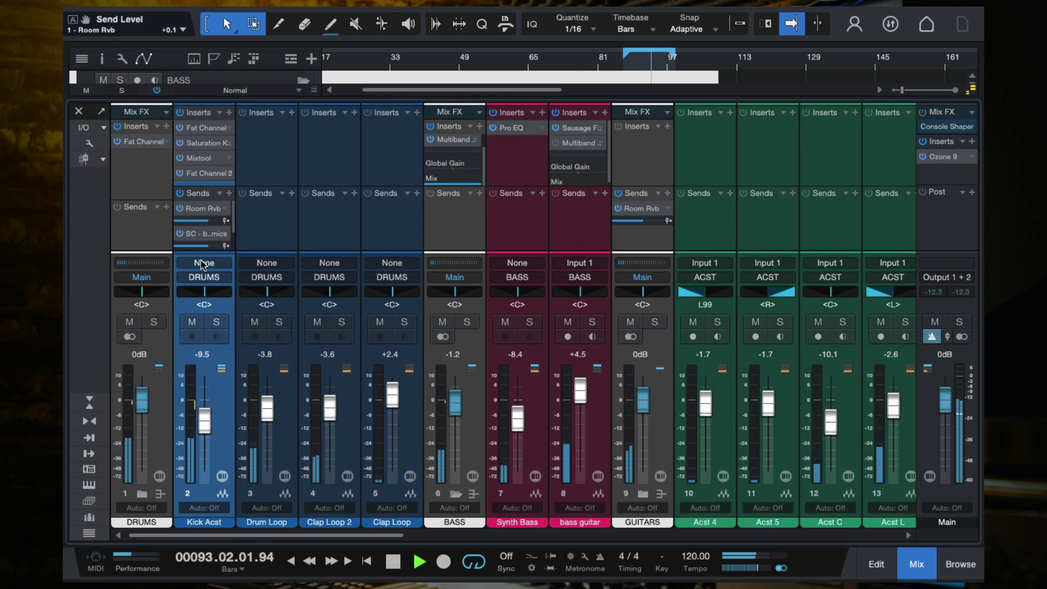
mouse_move(216, 223)
mouse_down()
mouse_move(262, 228)
mouse_move(211, 225)
mouse_up()
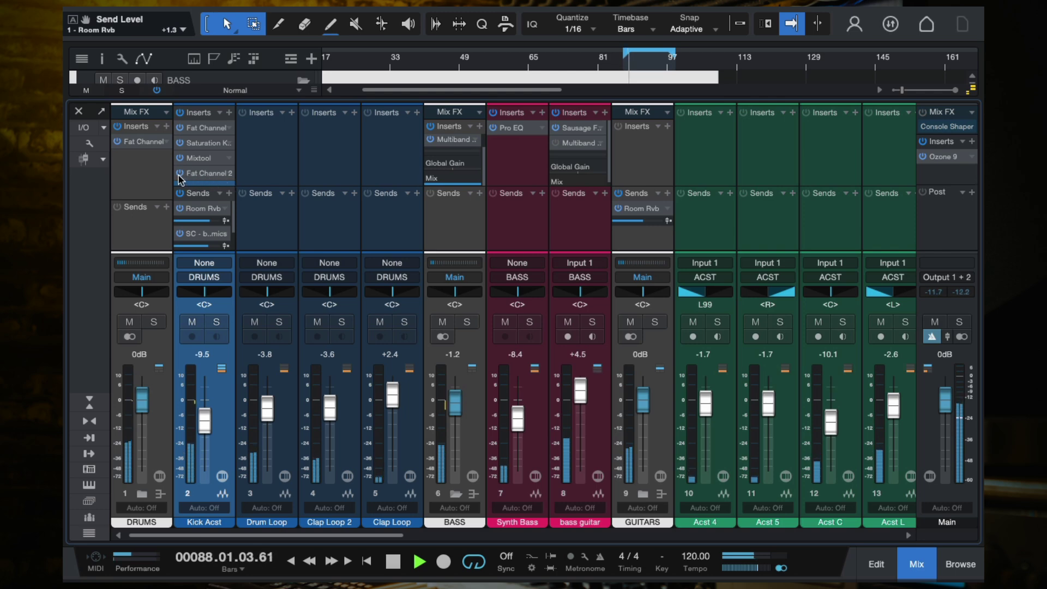
- Set Fat Channel 2's HMF gain to 16 dB and HF gain to -0.96 dB, and move its window clear of the Kick Acst strip
click(211, 175)
drag(661, 381, 568, 261)
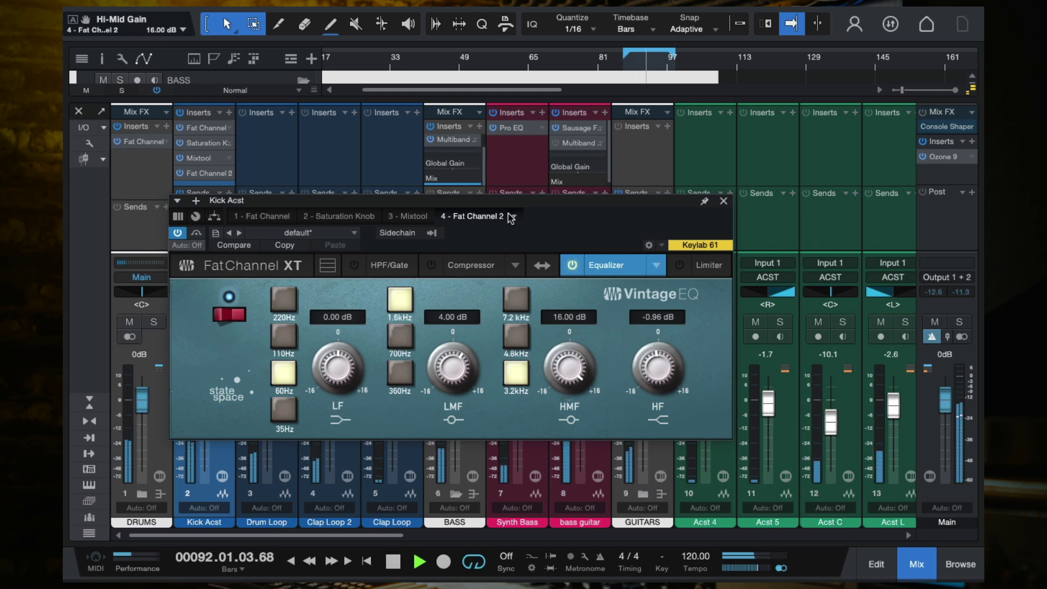
drag(547, 220, 653, 128)
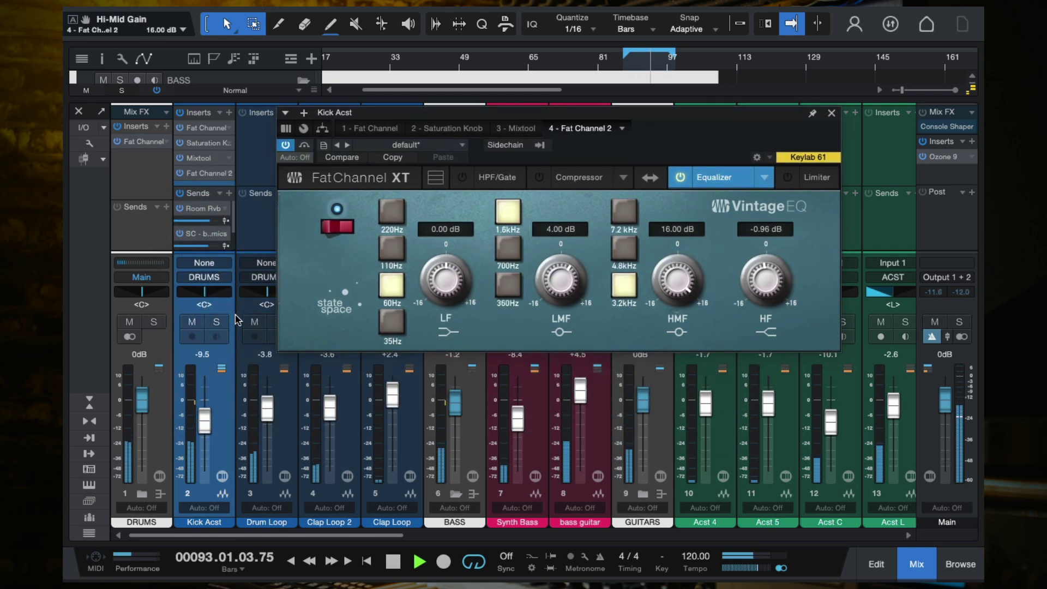
- Solo Kick Acst, compare it with Fat Channel 2 bypassed and active, and close the plug-in window
click(218, 322)
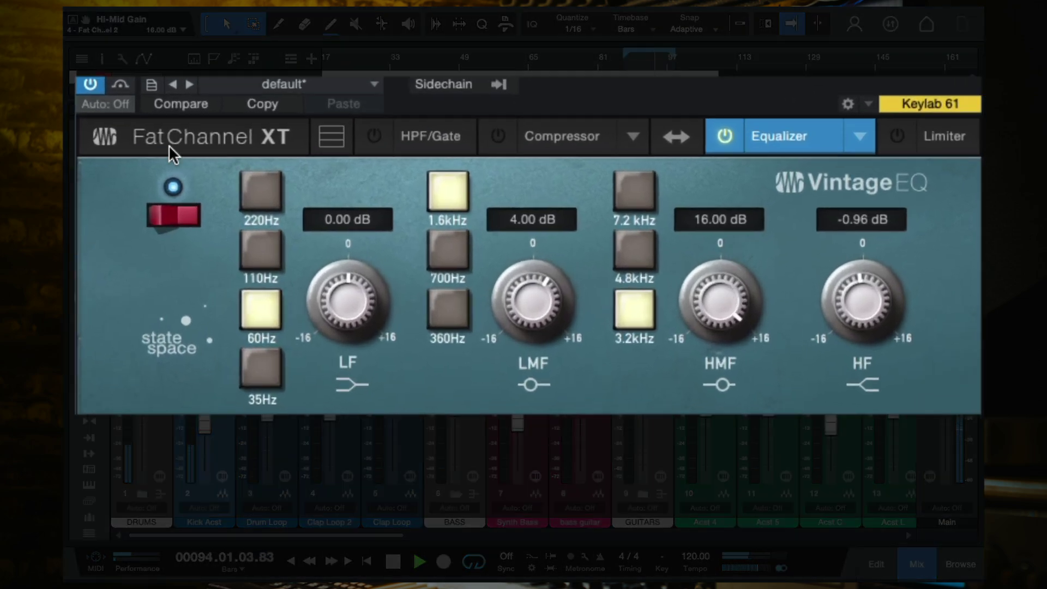
click(262, 136)
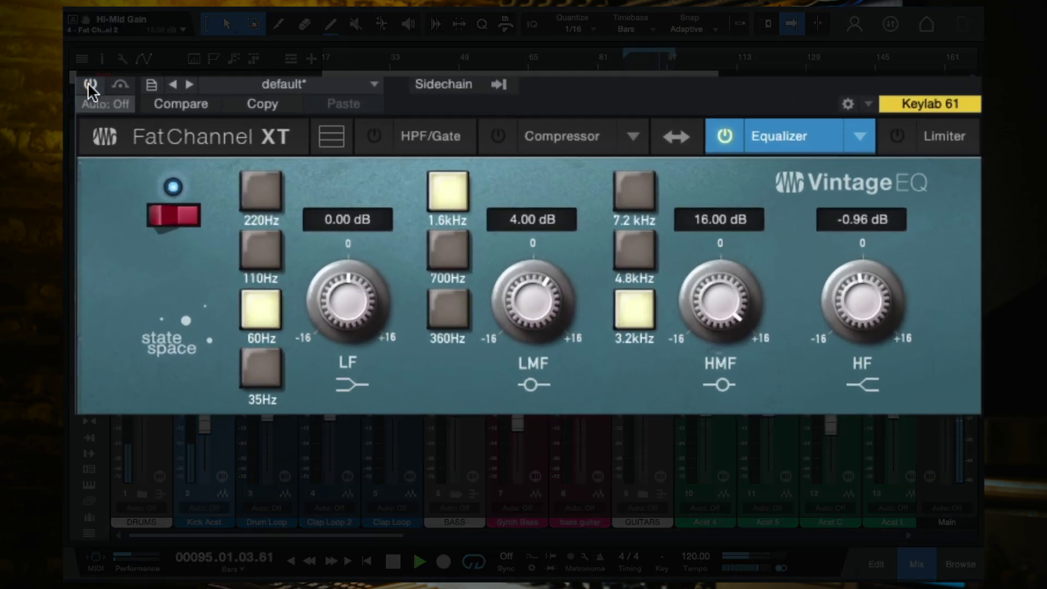
click(91, 85)
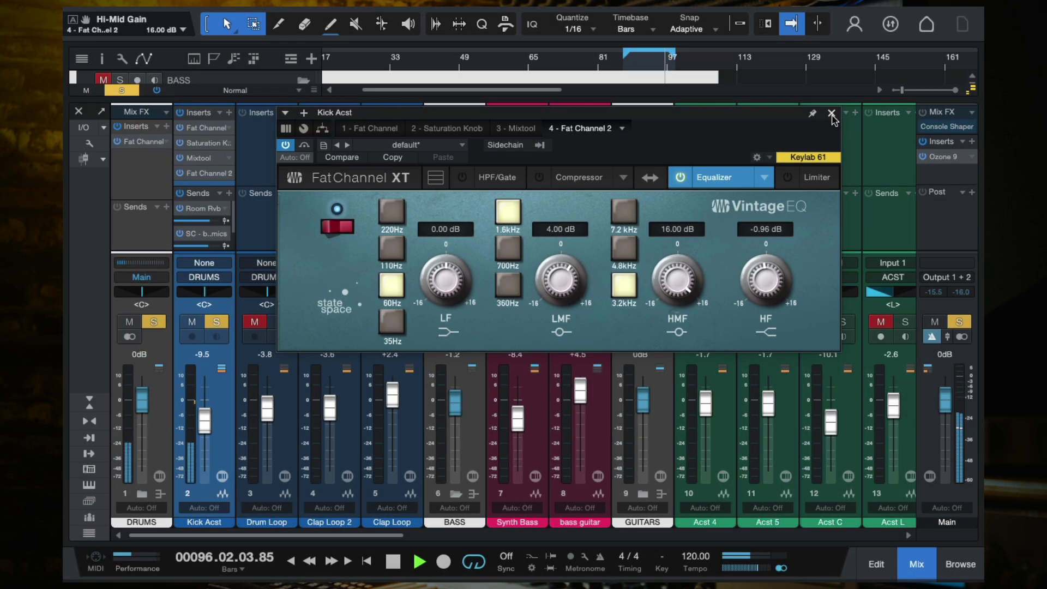
click(832, 113)
- Return Kick Acst to the full mix, stop playback, and save the song
click(217, 322)
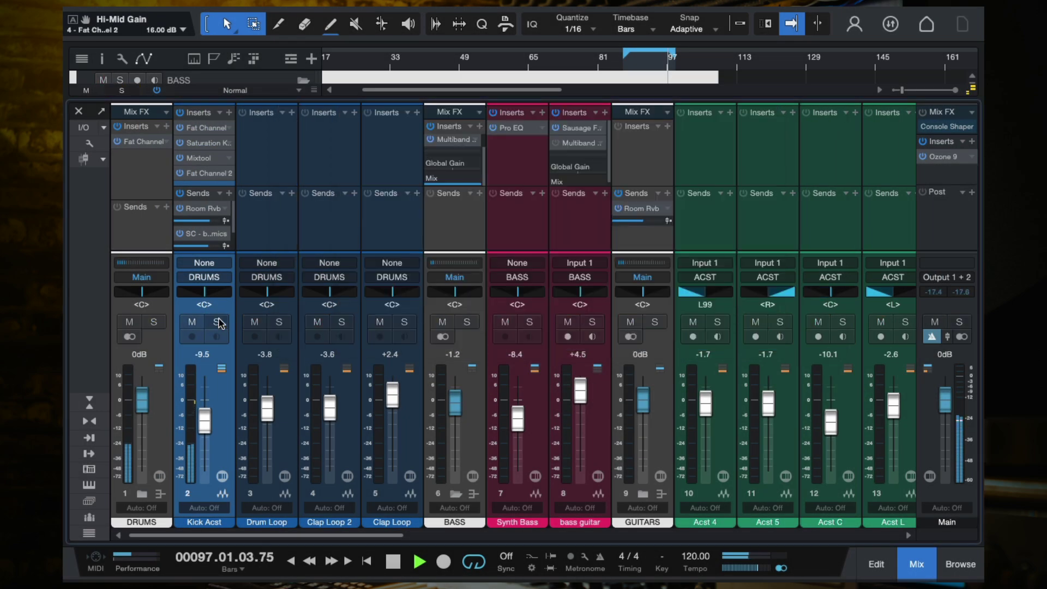
scroll(233, 215, down, 1)
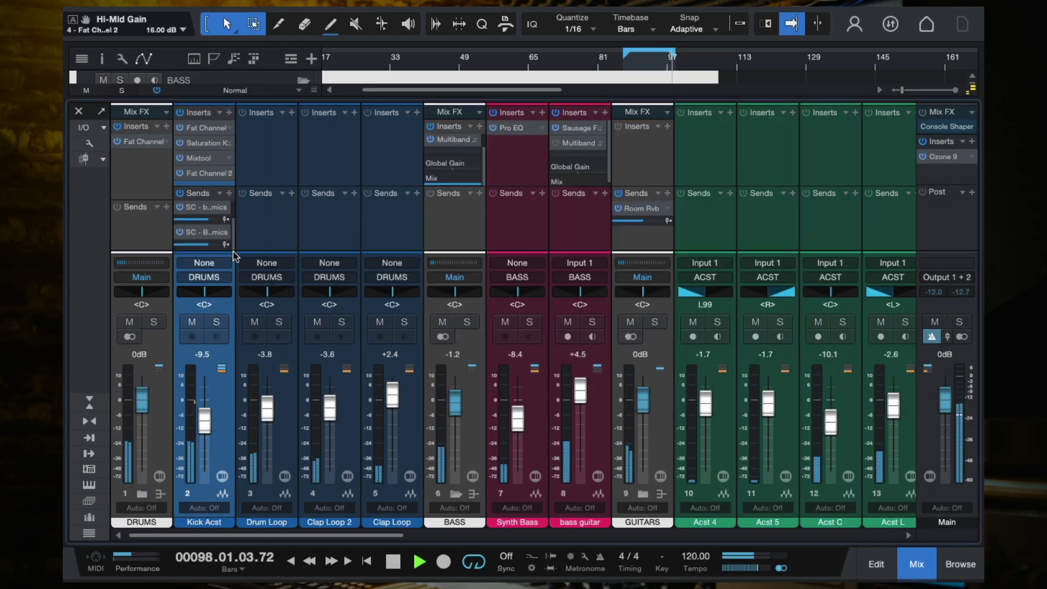
key(space)
key(ctrl+s)
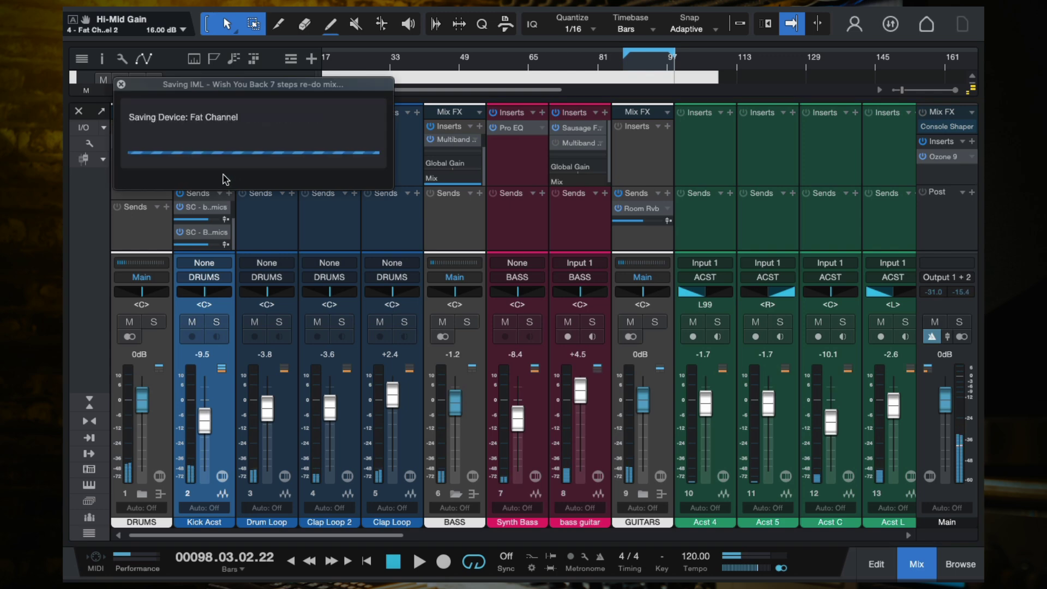
- Insert SausageFattener on Kick Acst, start playback, and set its Color to 100%
click(229, 113)
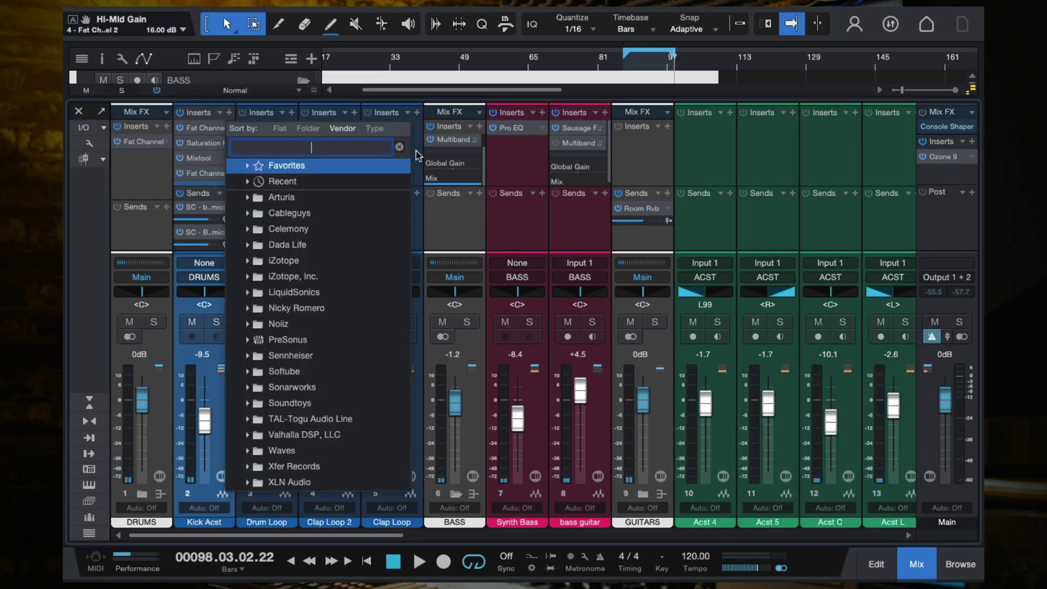
text(sausage)
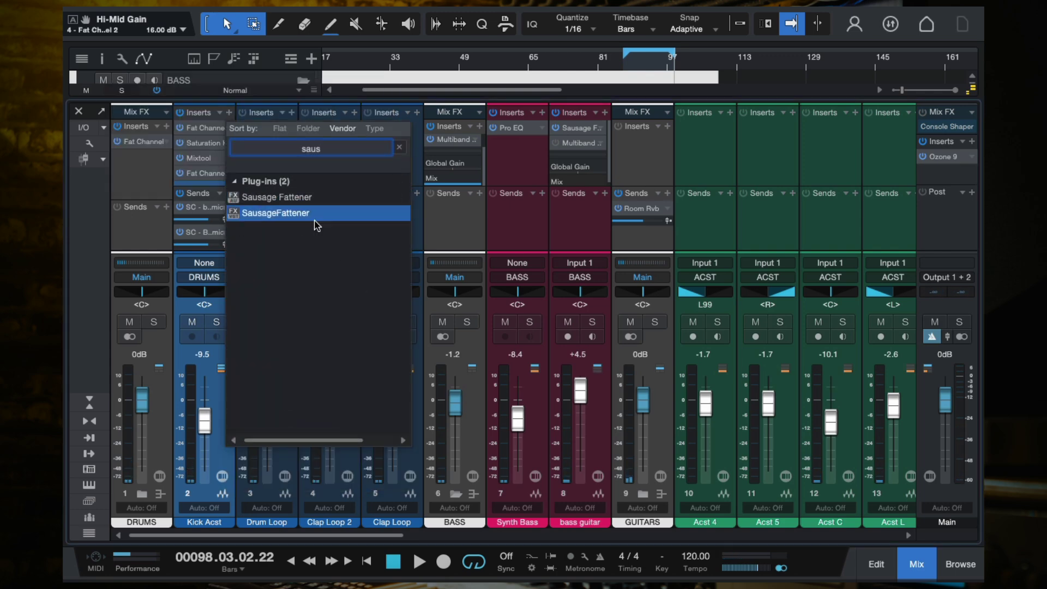
click(287, 215)
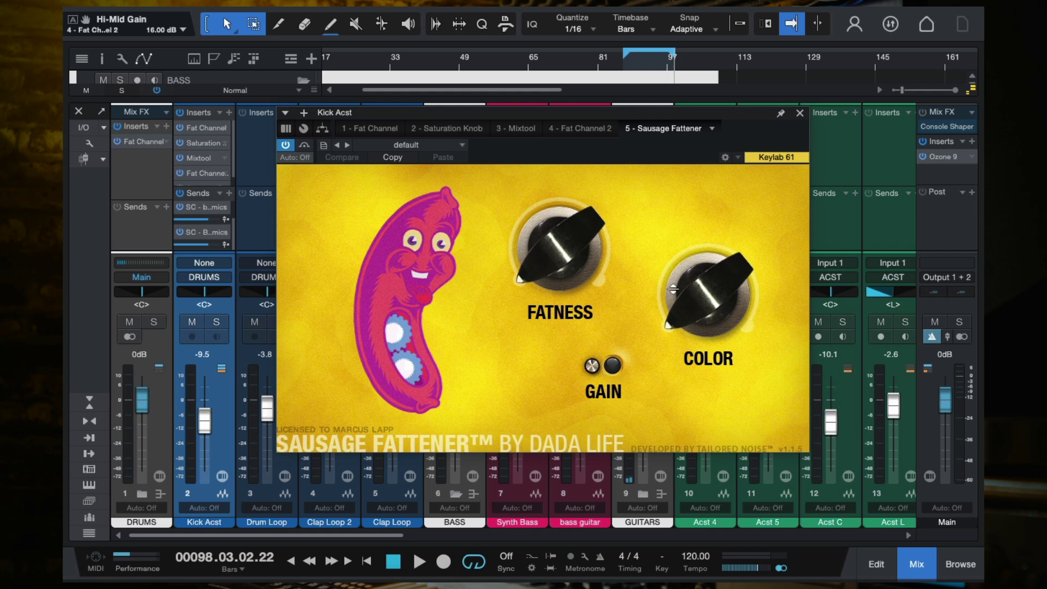
key(space)
drag(673, 289, 676, 229)
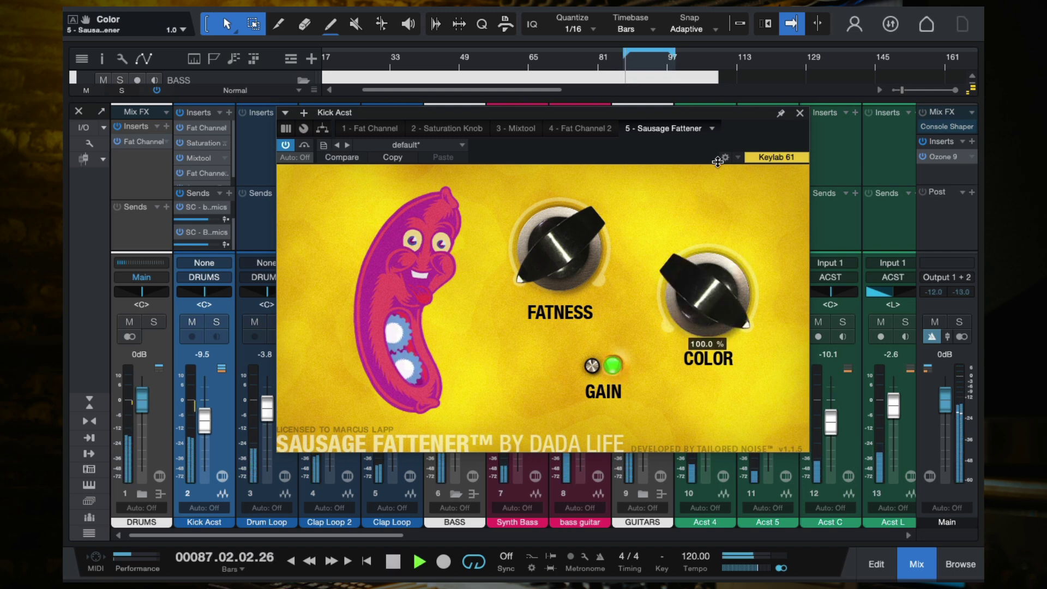
- Solo Kick Acst, audition it with Sausage Fattener bypassed, close the plug-in window, and return the kick to the full mix
key(s)
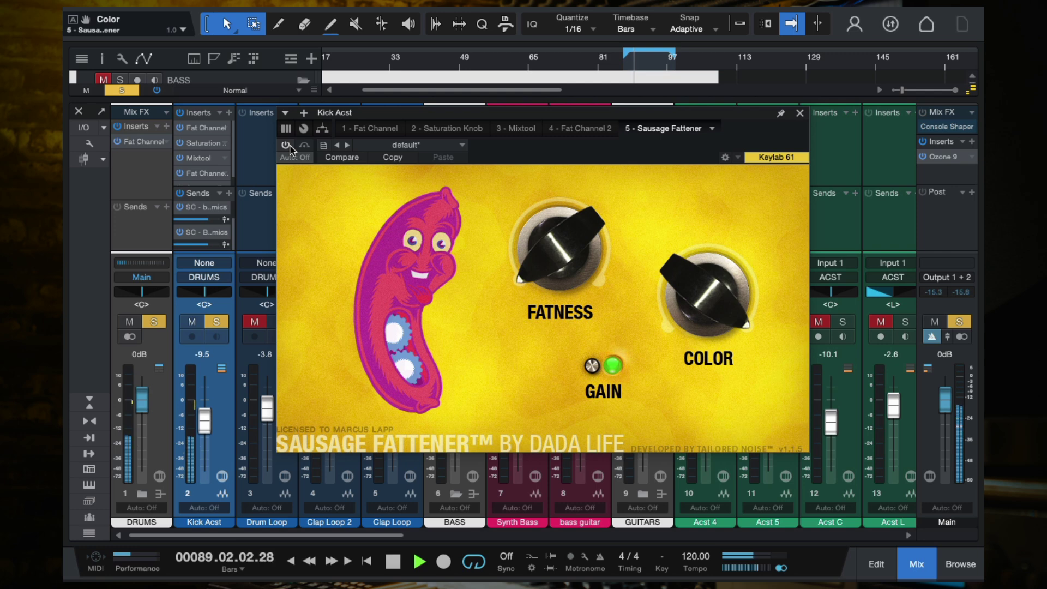
click(799, 113)
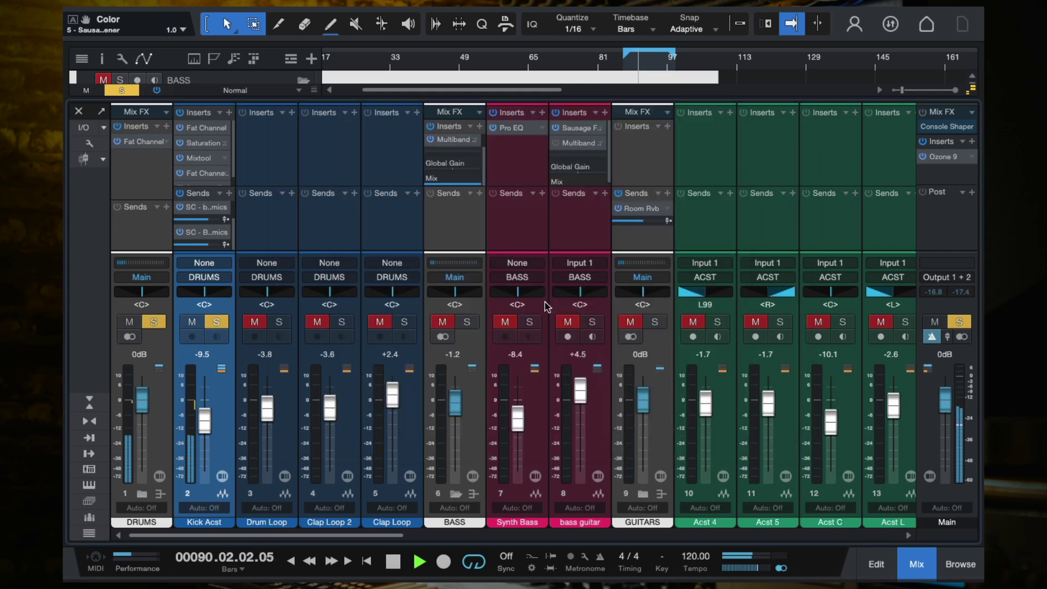
click(219, 323)
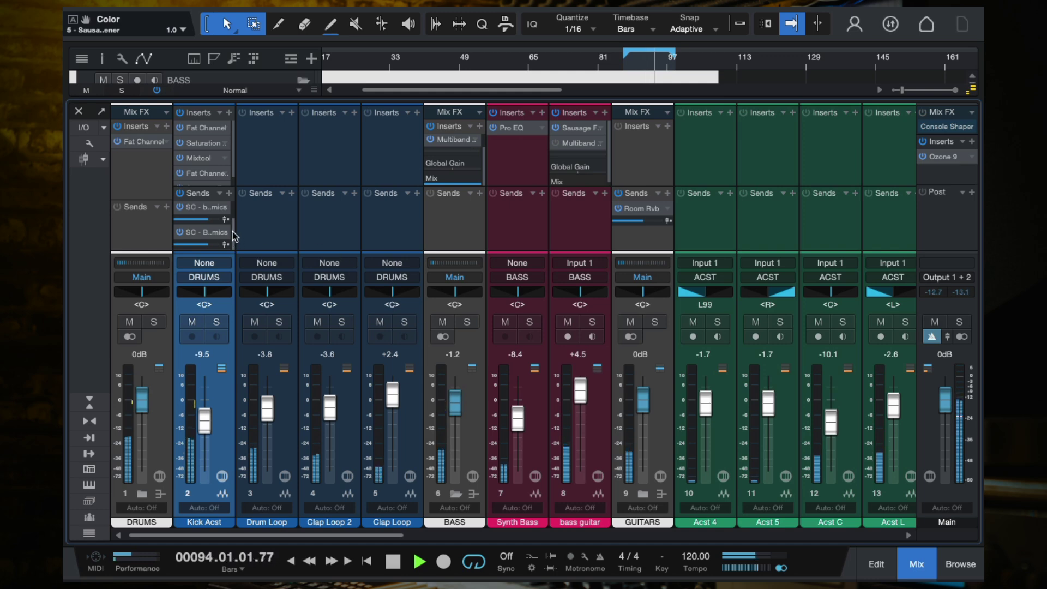
scroll(233, 227, up, 2)
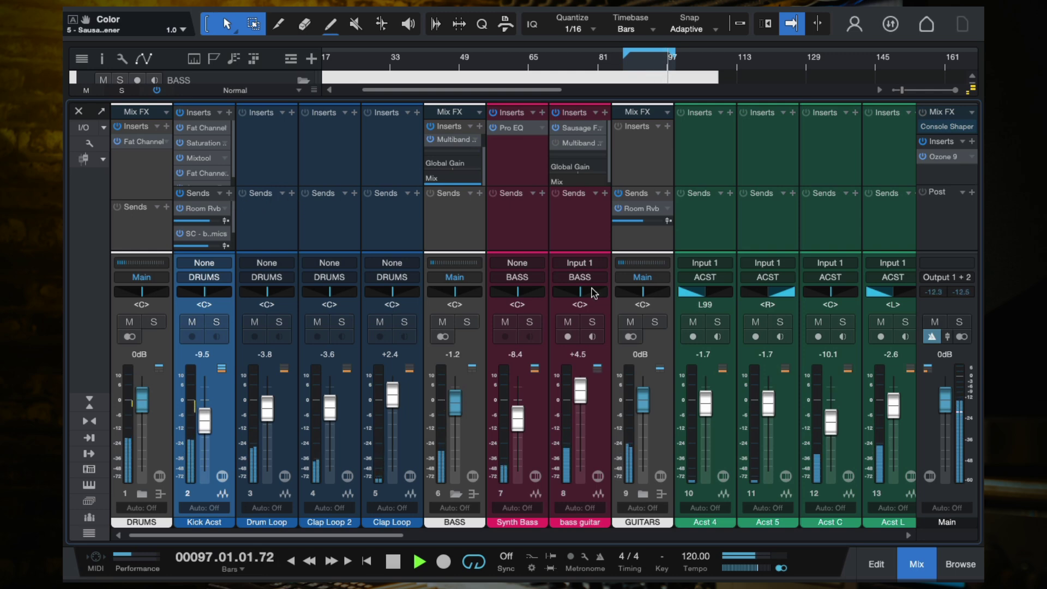
- Set the L-band Low Threshold to -30.36 dB in the BASS bus's Multiband Dynamics and close the plug-in
click(452, 141)
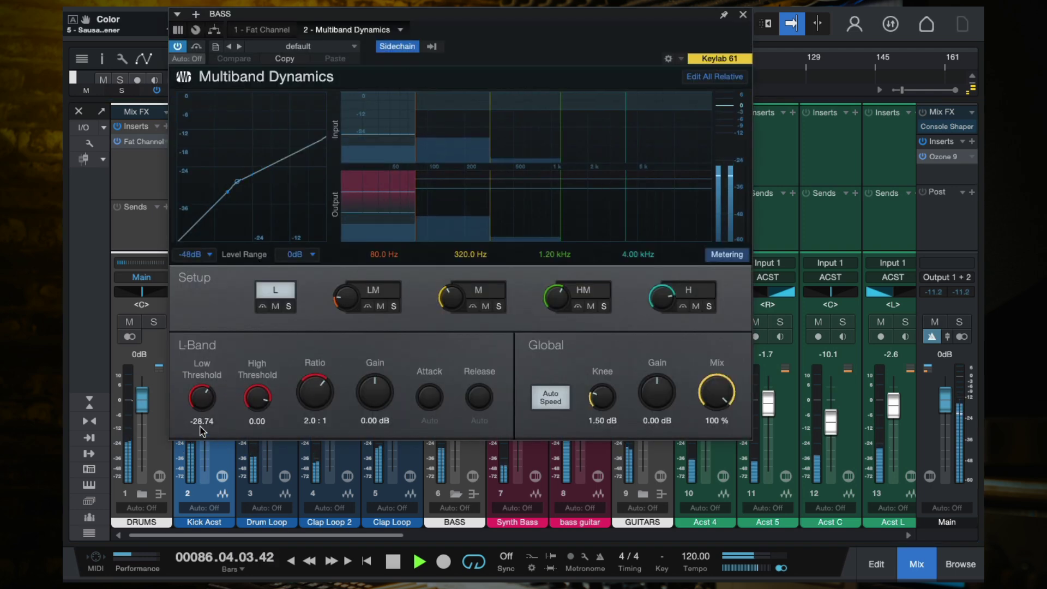
drag(206, 395, 208, 401)
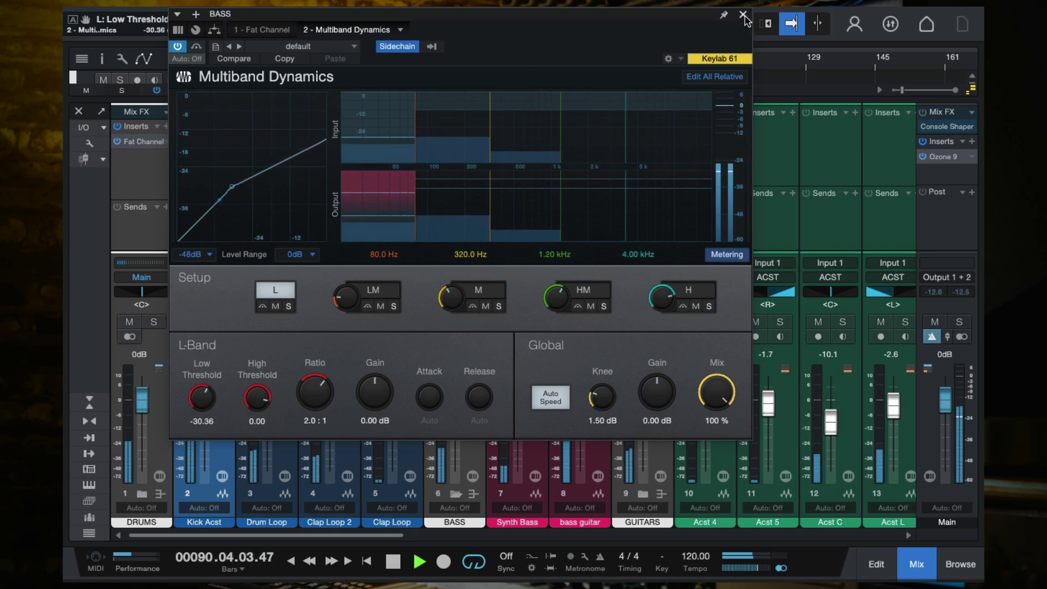
key(ctrl+w)
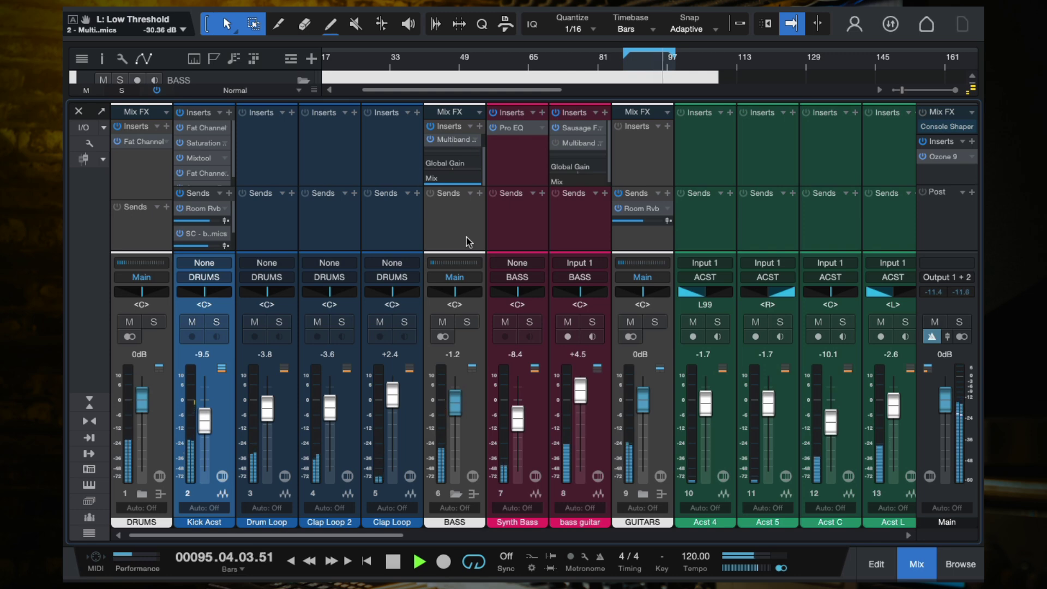
- Hide the mixer to show the arrangement, turn off looping, and stop playback
key(F3)
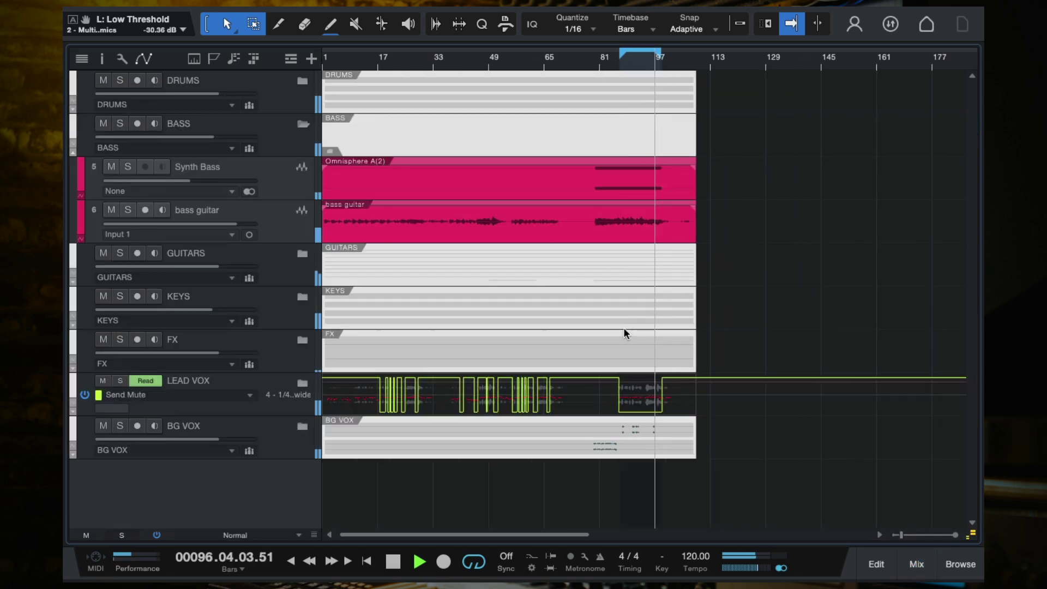
scroll(624, 332, up, 2)
scroll(600, 376, right, 1)
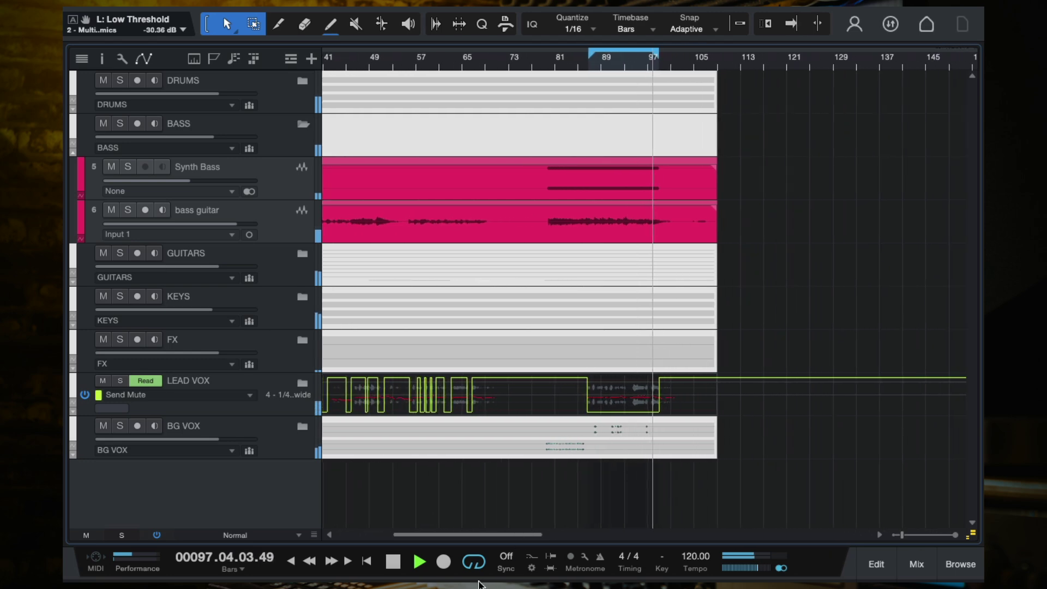
scroll(667, 393, down, 2)
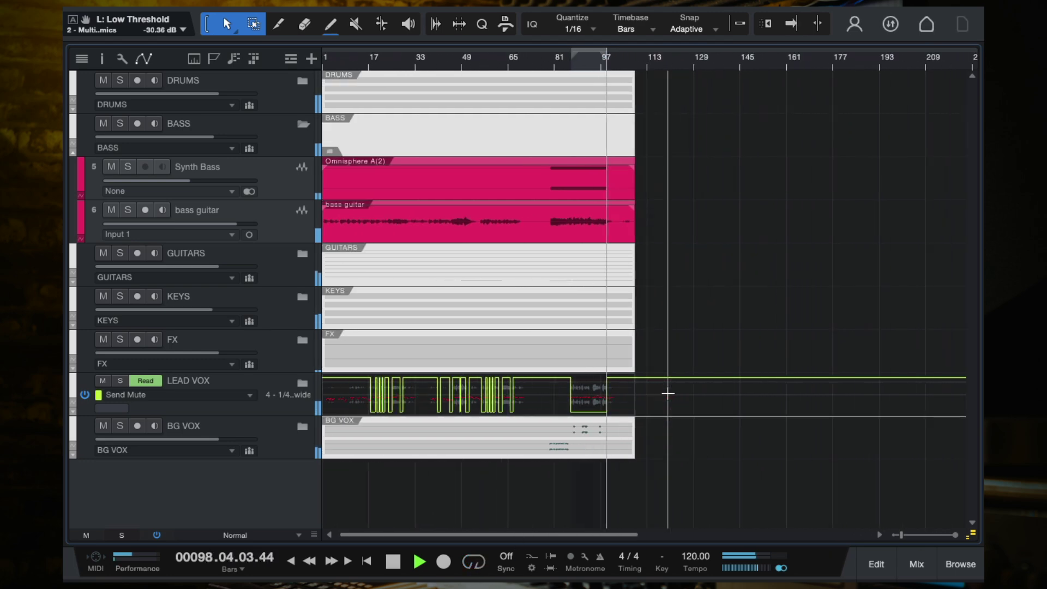
key(space)
key(f)
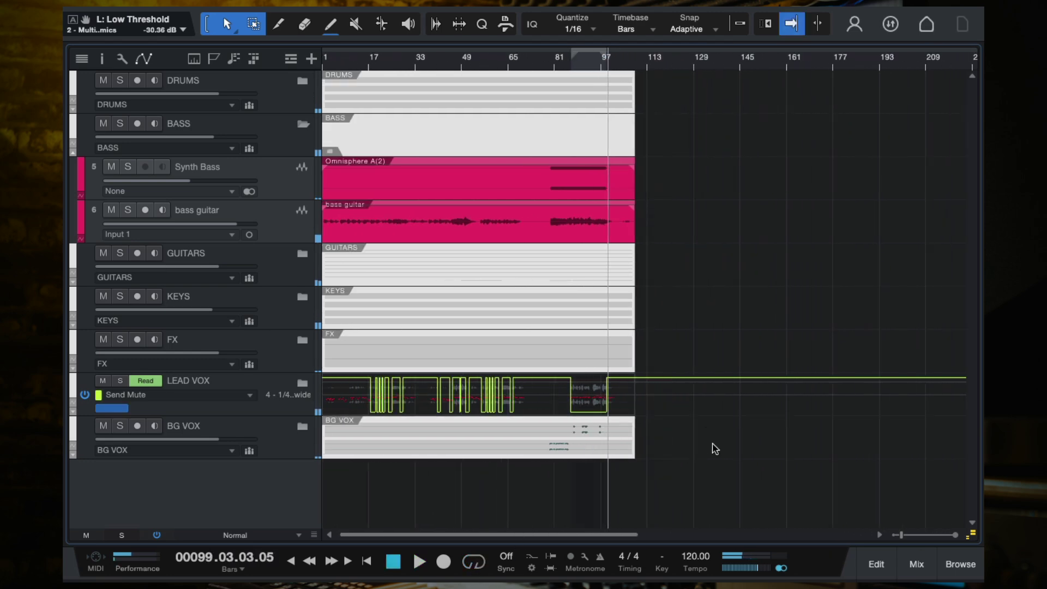
- Collapse the BASS folder track in the arrangement
click(295, 235)
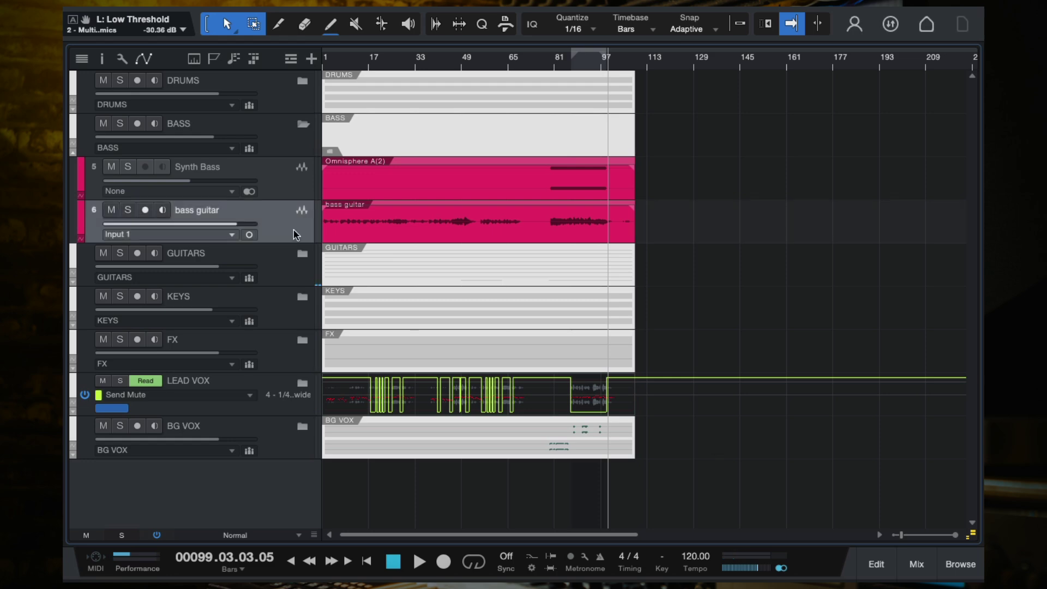
click(305, 136)
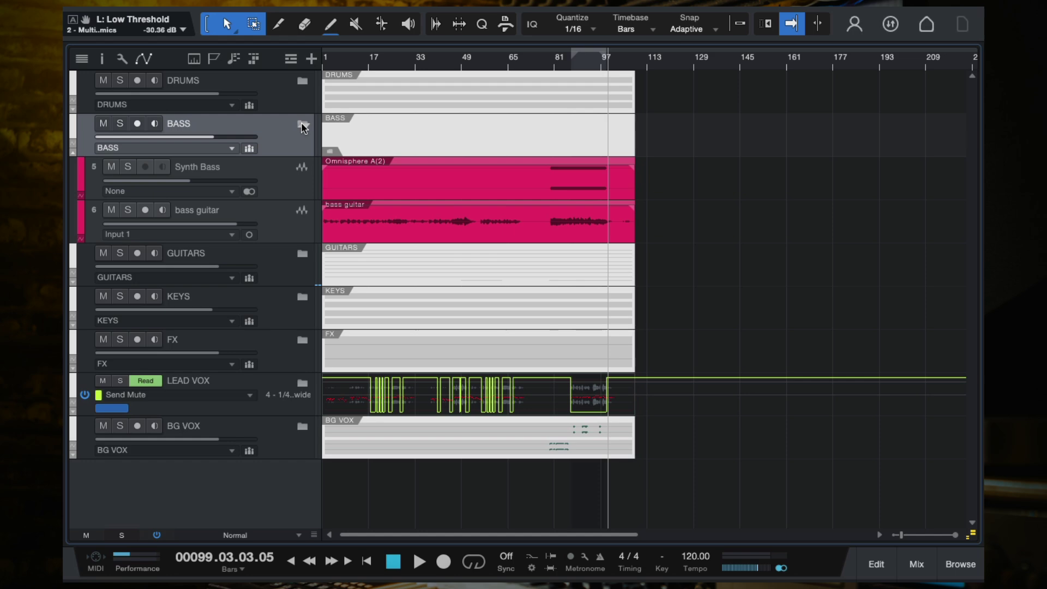
click(303, 126)
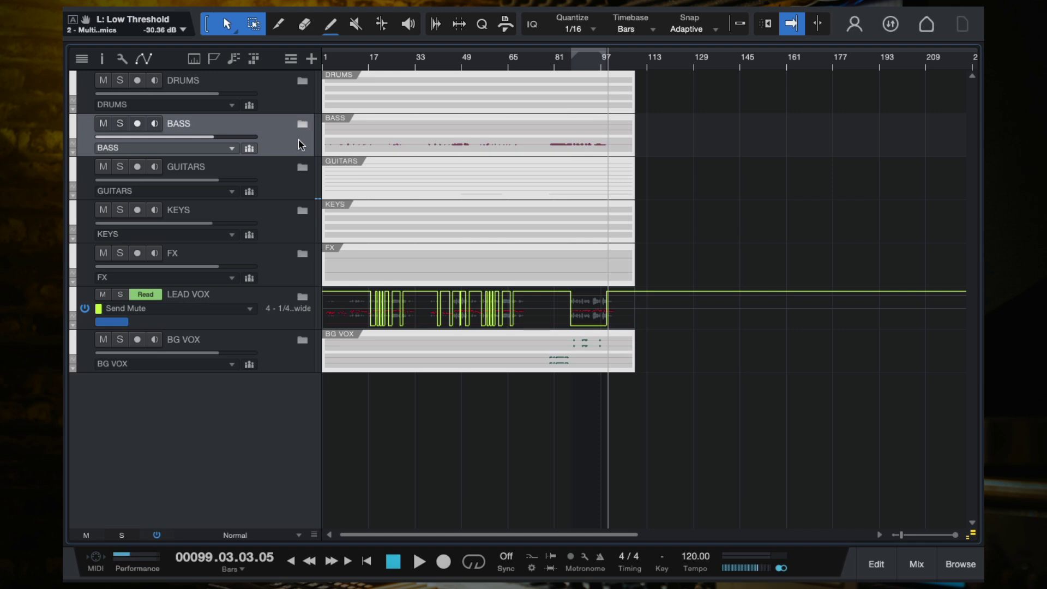
click(299, 127)
click(298, 127)
- Expand the GUITARS folder track to look over its guitar tracks, and collapse it again
click(278, 181)
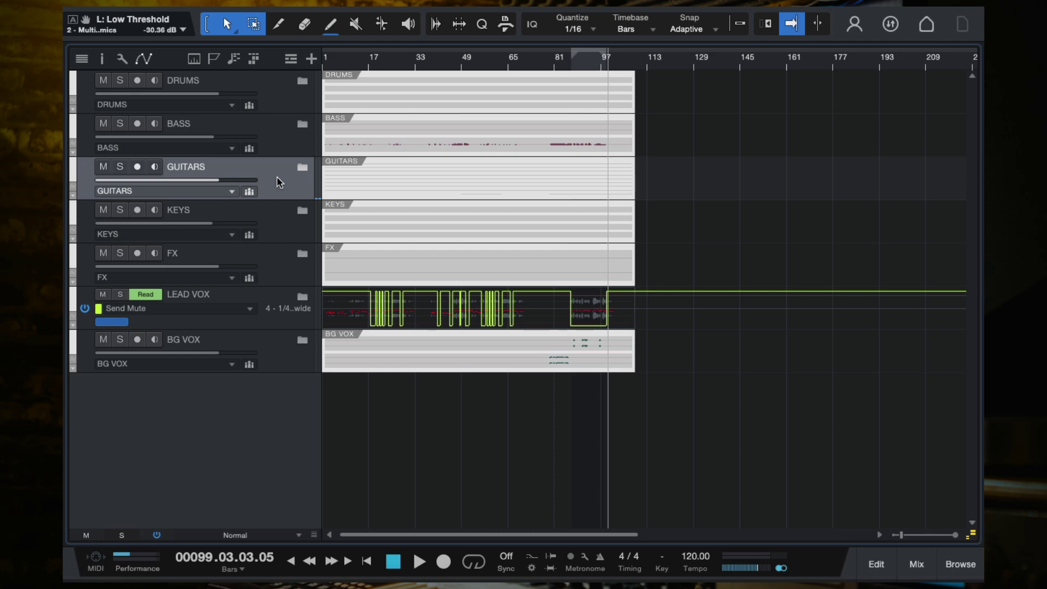
click(303, 168)
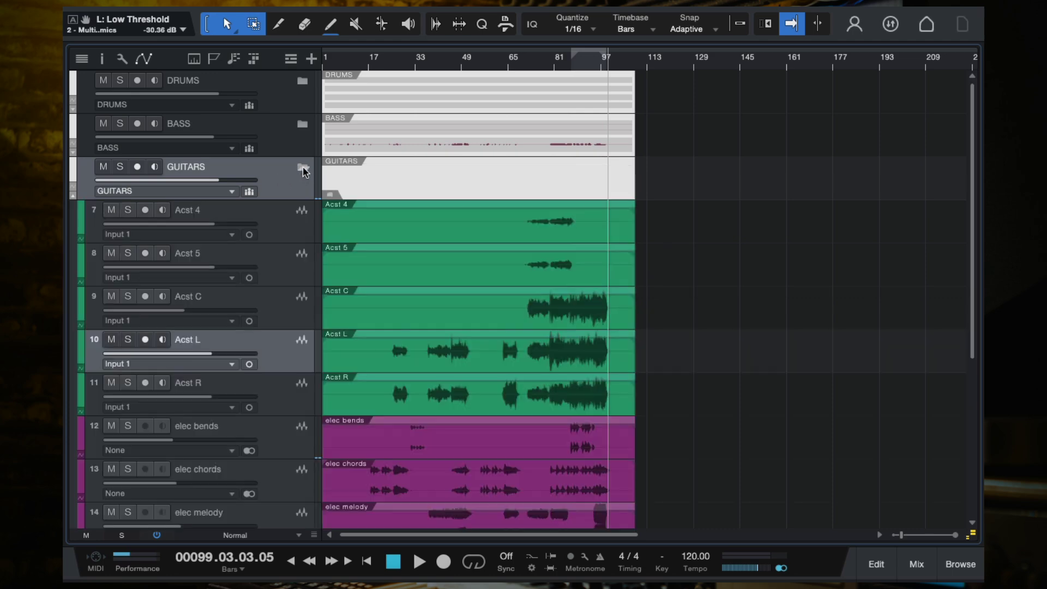
click(303, 168)
click(300, 220)
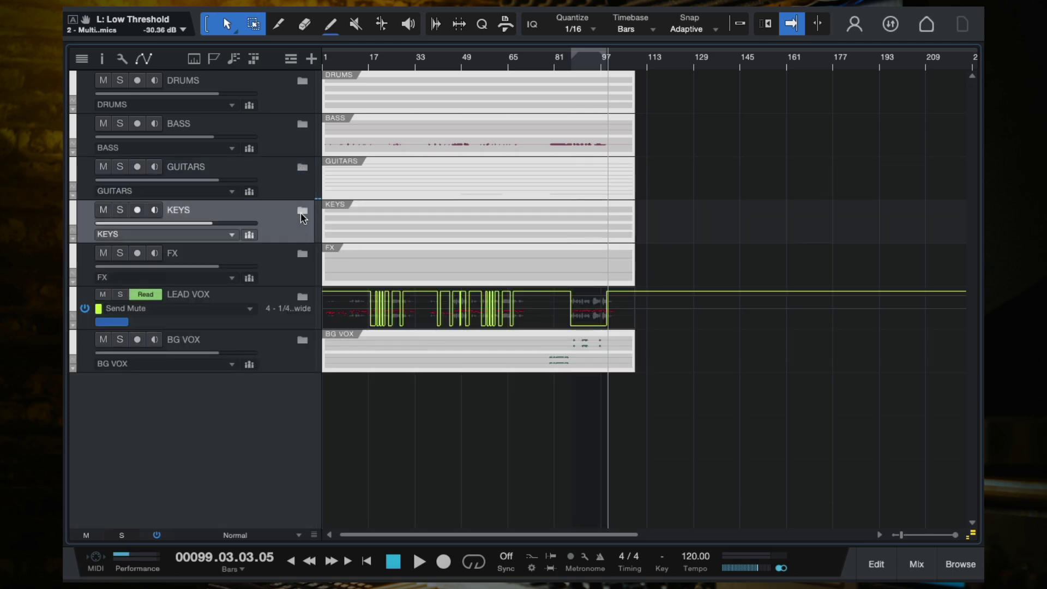
click(293, 187)
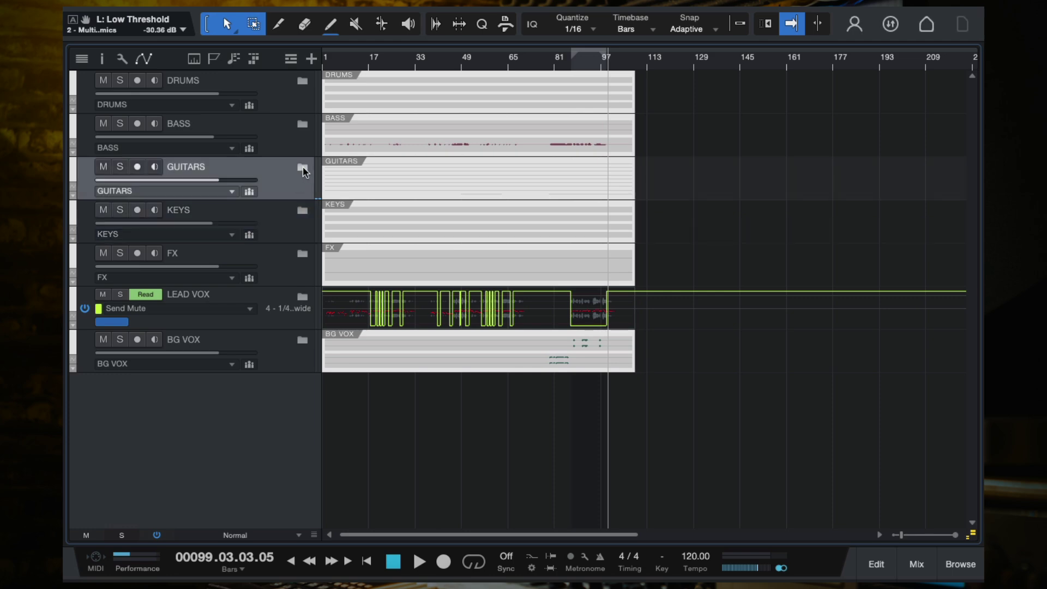
click(303, 169)
click(302, 169)
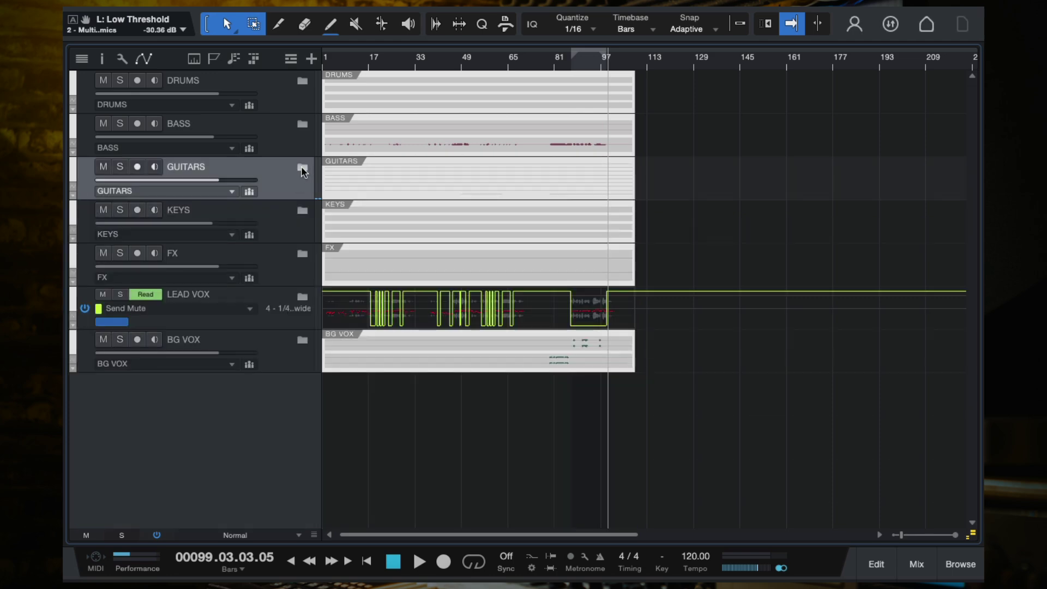
- Expand the KEYS folder track and audition the song from two early points in the arrangement
click(282, 298)
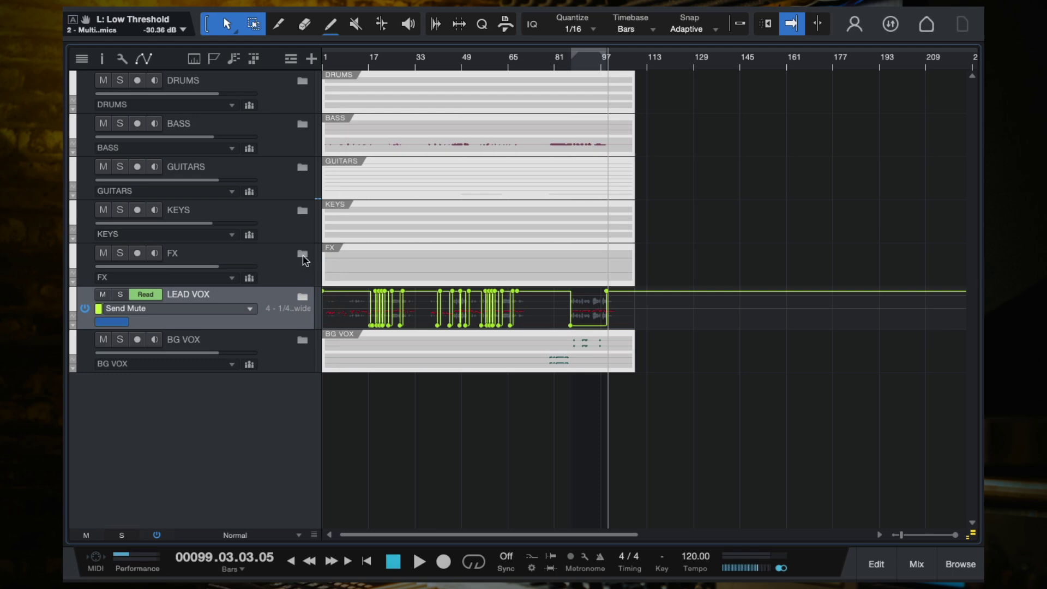
click(303, 213)
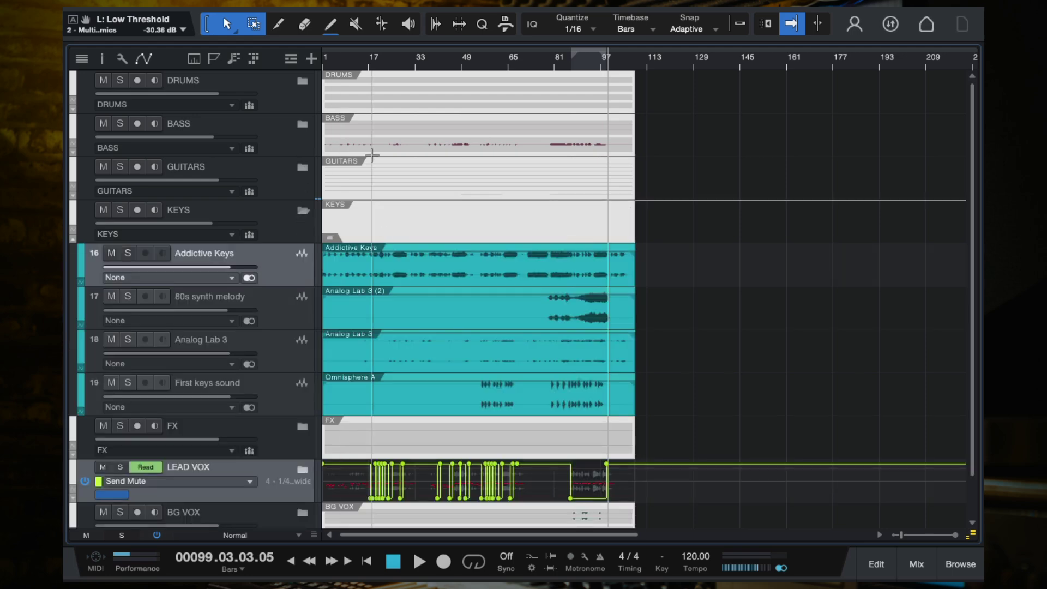
click(363, 64)
key(space)
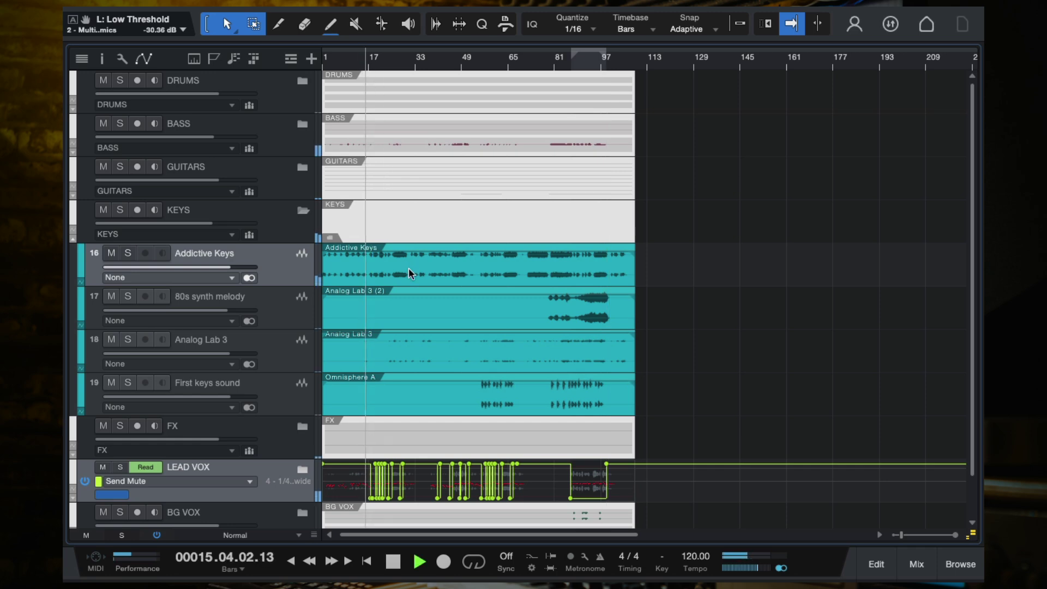
key(f)
scroll(408, 267, up, 1)
scroll(408, 267, down, 1)
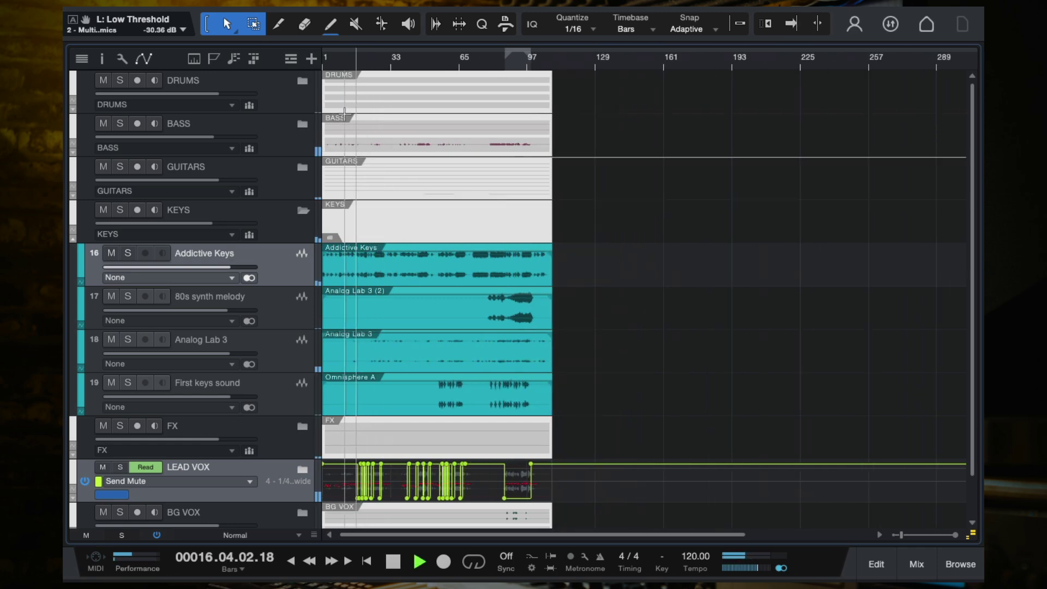
click(377, 64)
key(f)
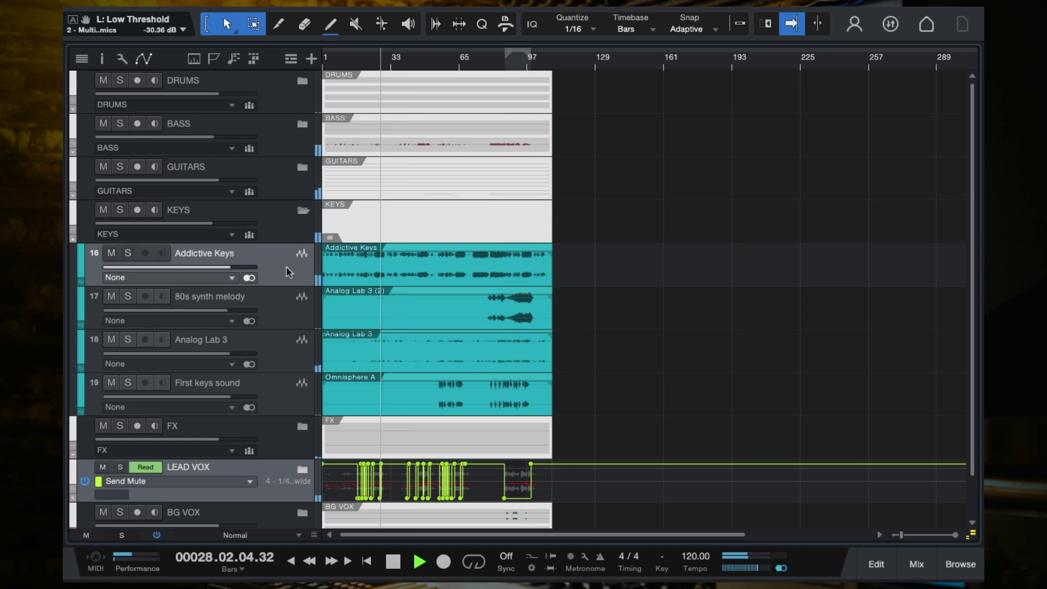
- Reopen the mixer and solo the Addictive Keys channel
key(space)
key(F3)
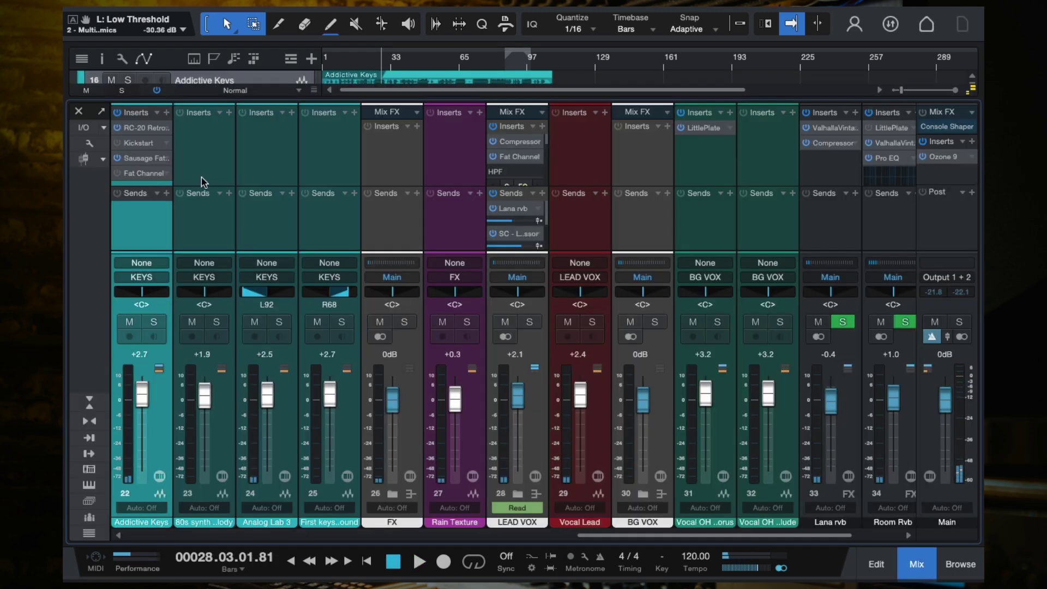
key(space)
key(space)
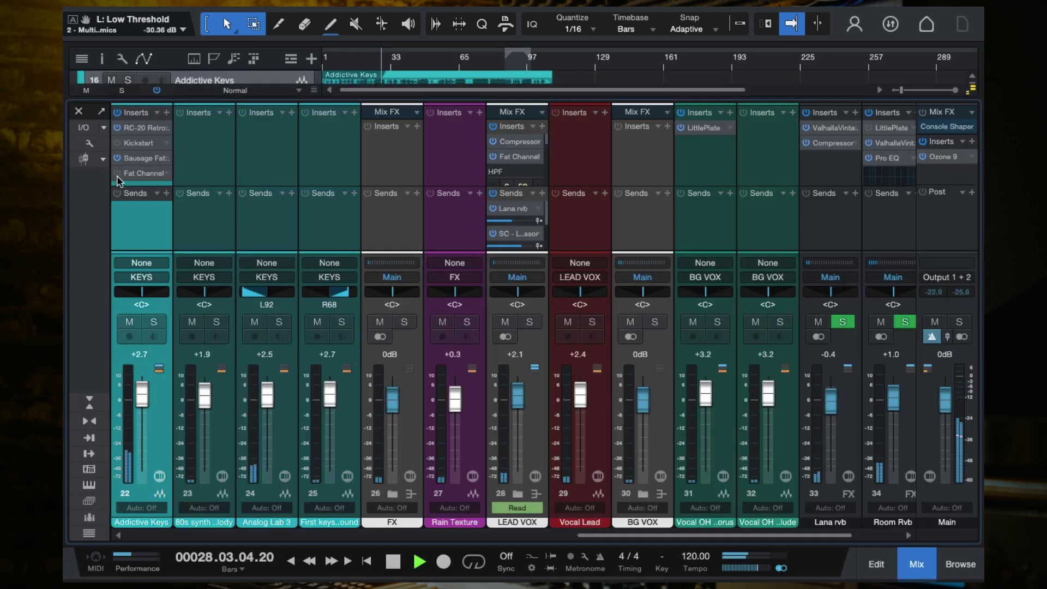
click(159, 326)
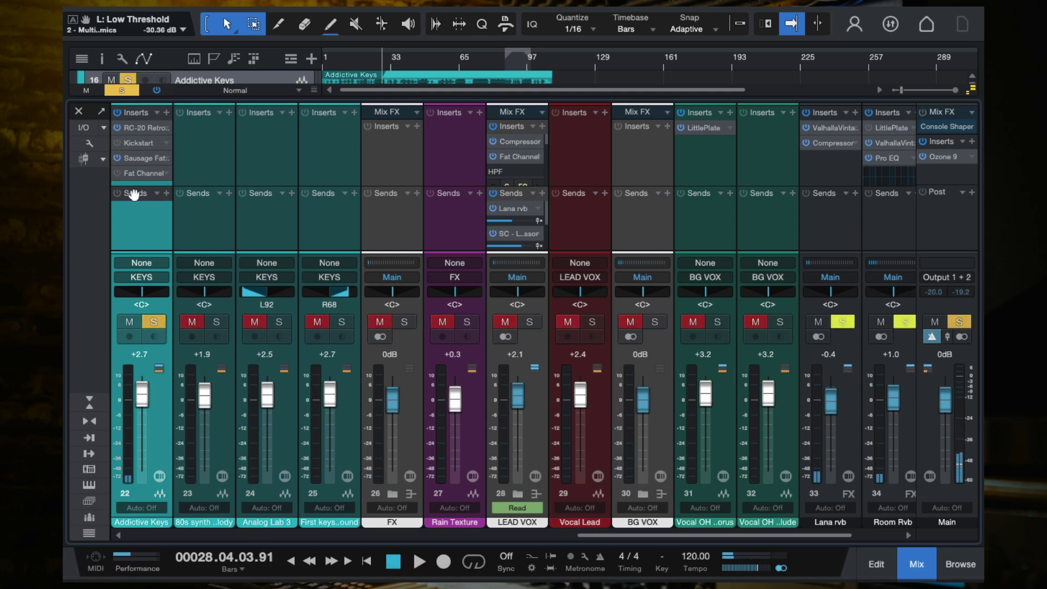
- Open the equalizer in Addictive Keys' Fat Channel and compare the soloed keys with the plug-in active and bypassed
click(131, 173)
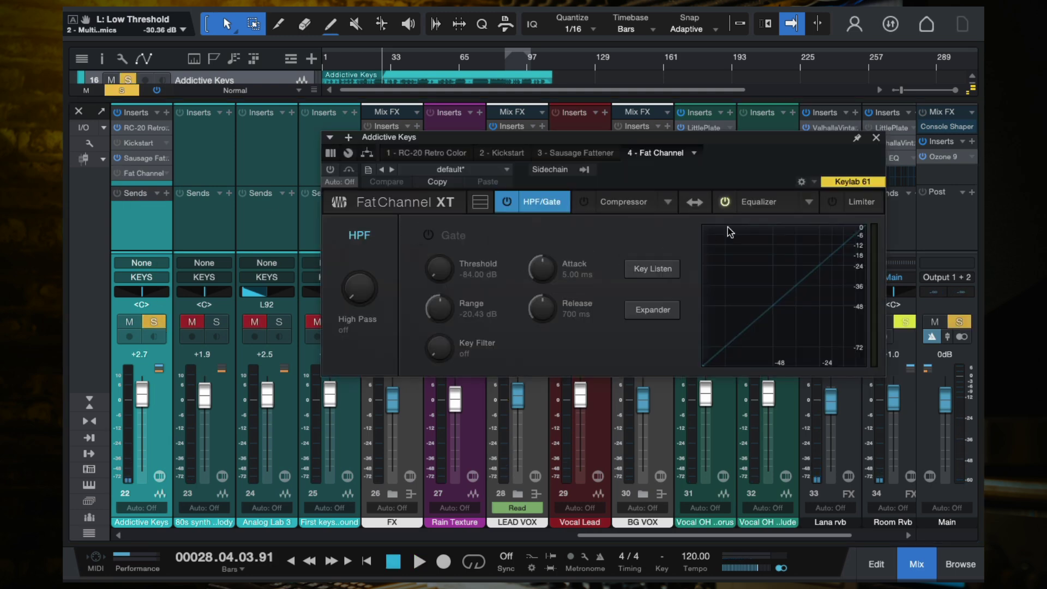
click(757, 203)
key(space)
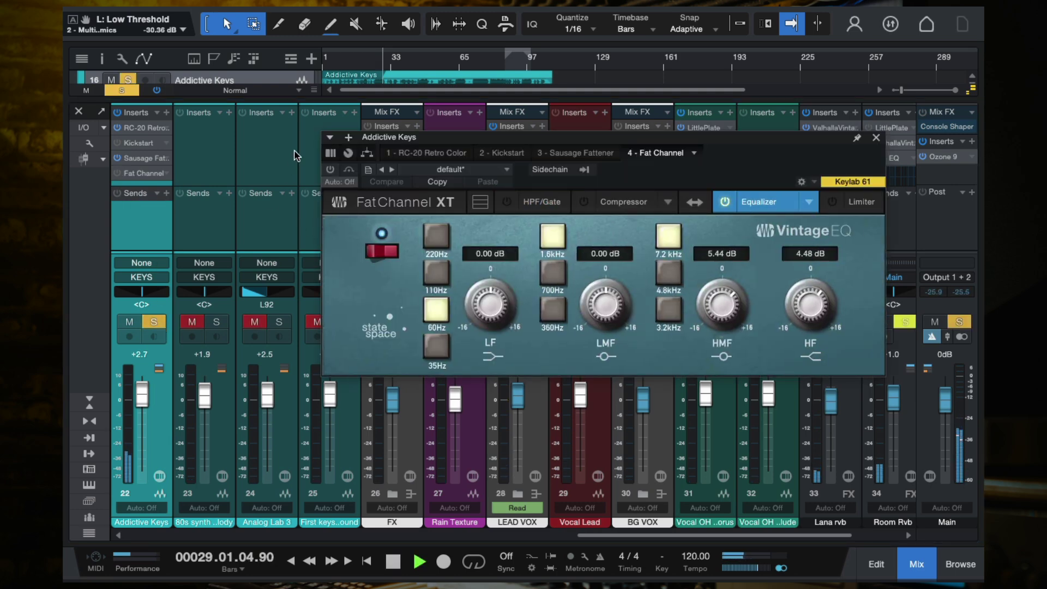
click(330, 170)
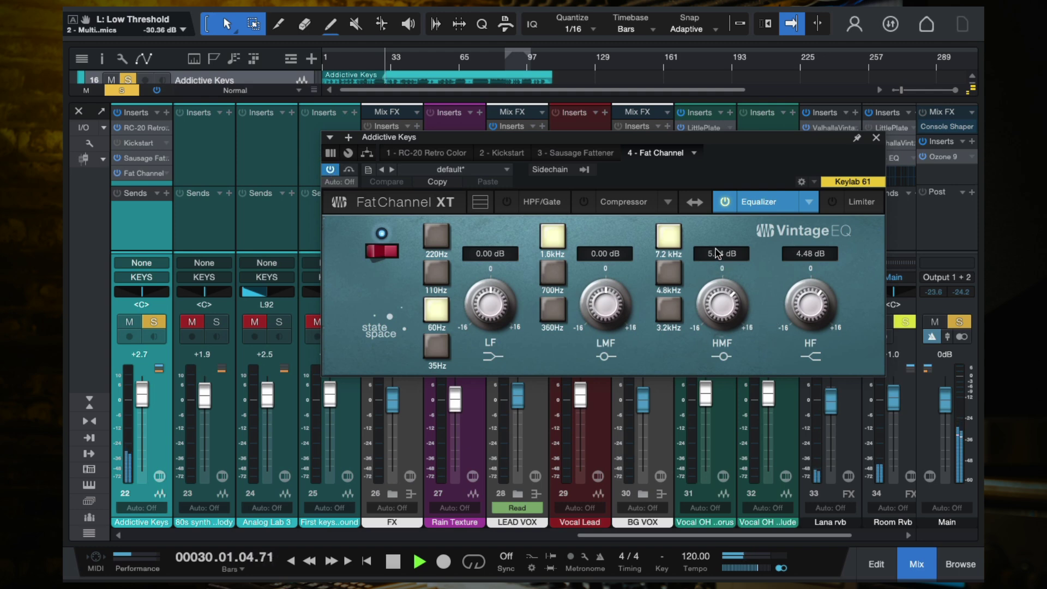
click(331, 170)
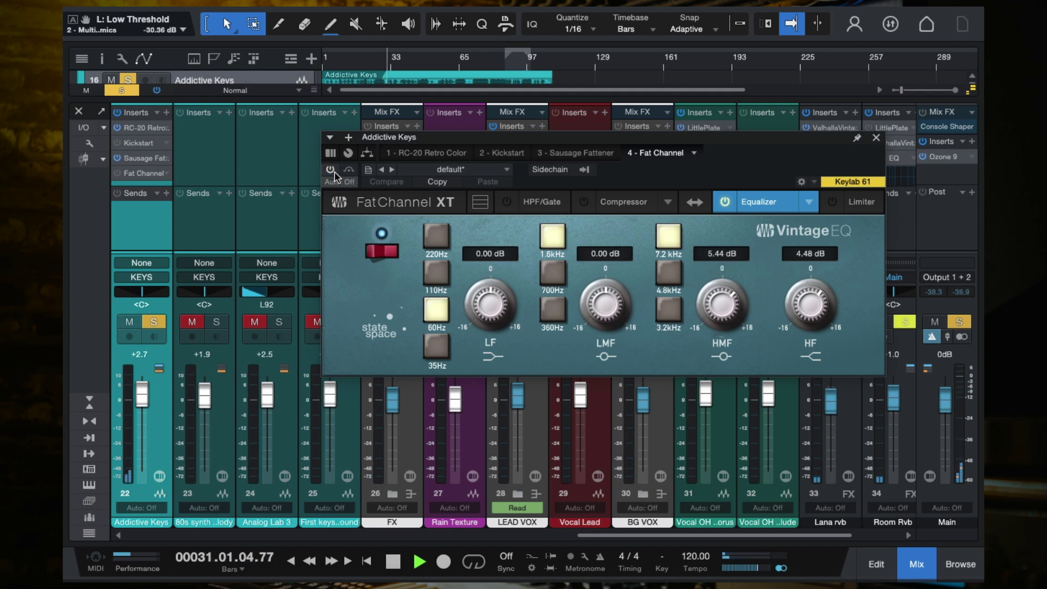
- Reactivate the Fat Channel on Addictive Keys, unsolo the channel and audition the full mix from two early points
click(332, 171)
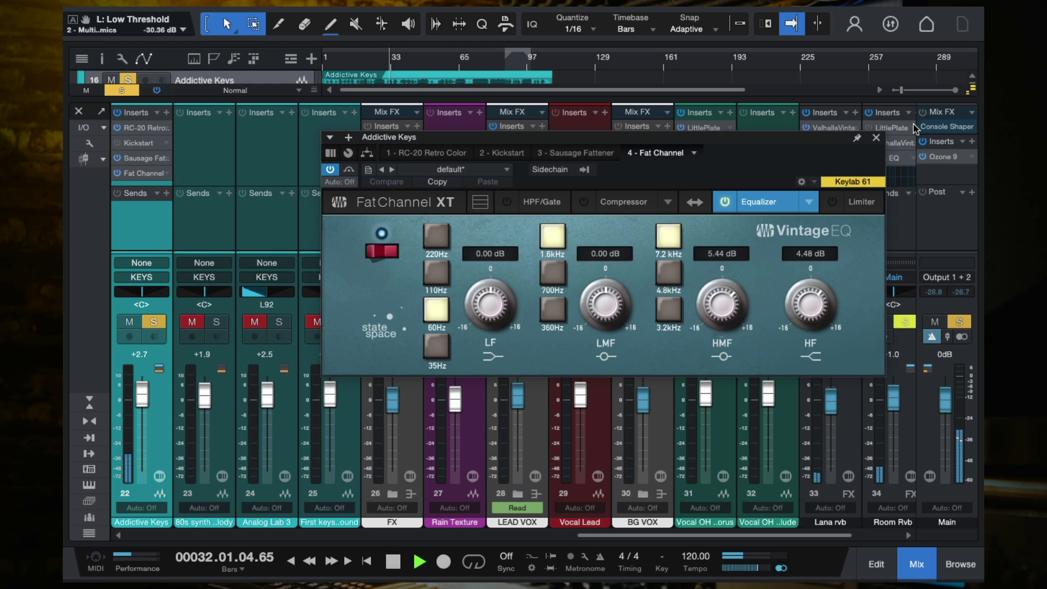
click(876, 141)
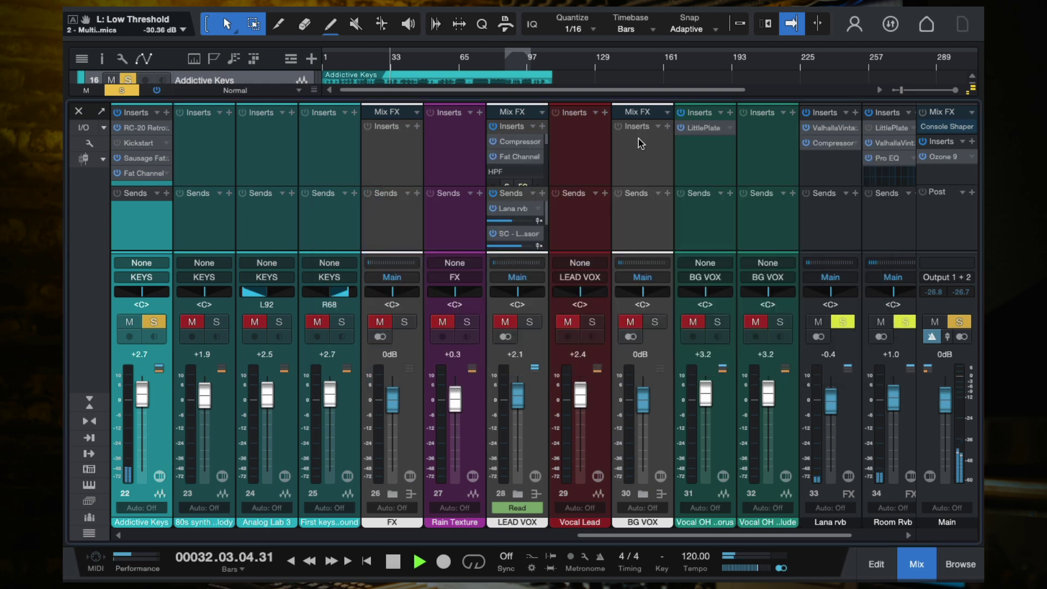
click(154, 321)
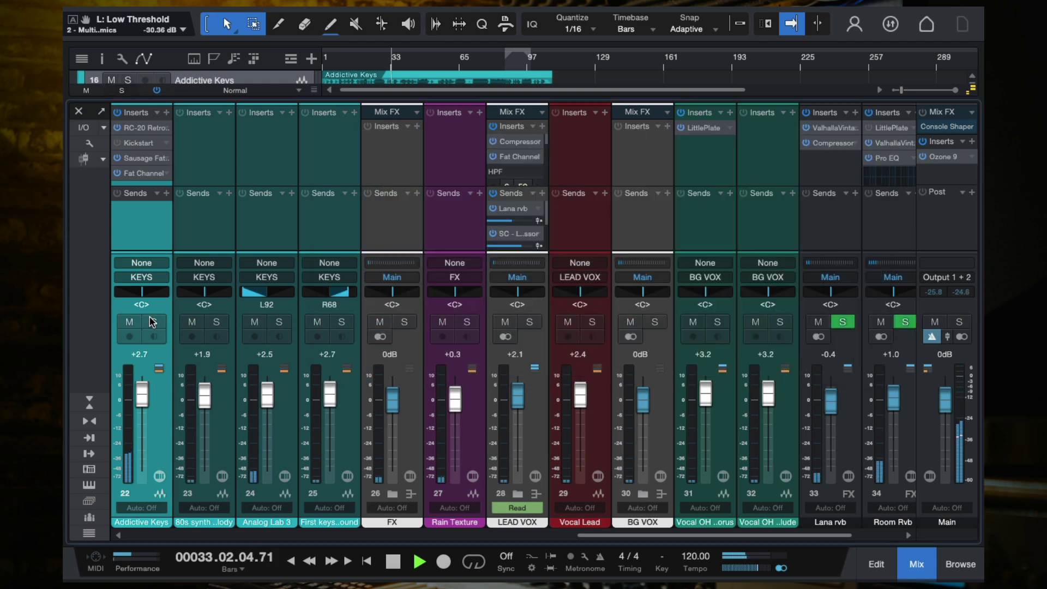
click(355, 64)
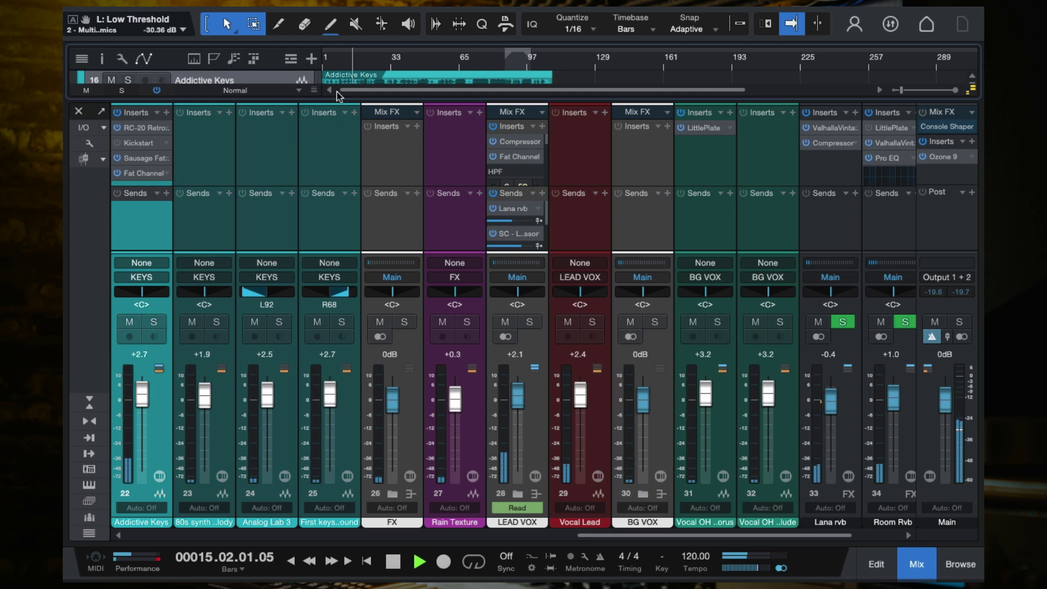
click(339, 63)
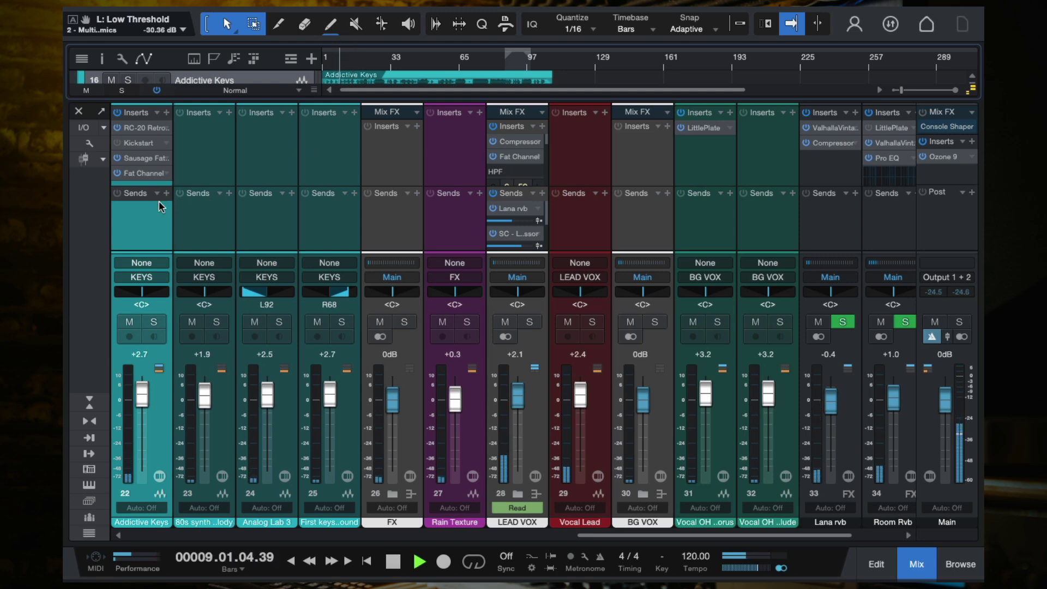
key(space)
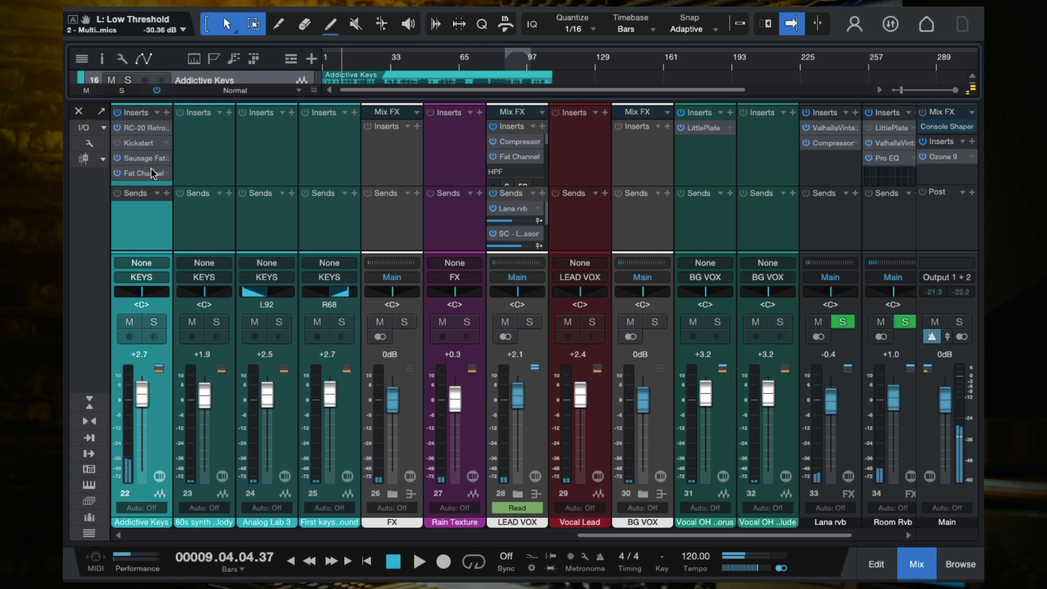
- In the Addictive Keys Fat Channel equalizer, set the high-mid band to 2.08 dB at 4.8 kHz and HF to 2.72 dB
click(146, 174)
key(space)
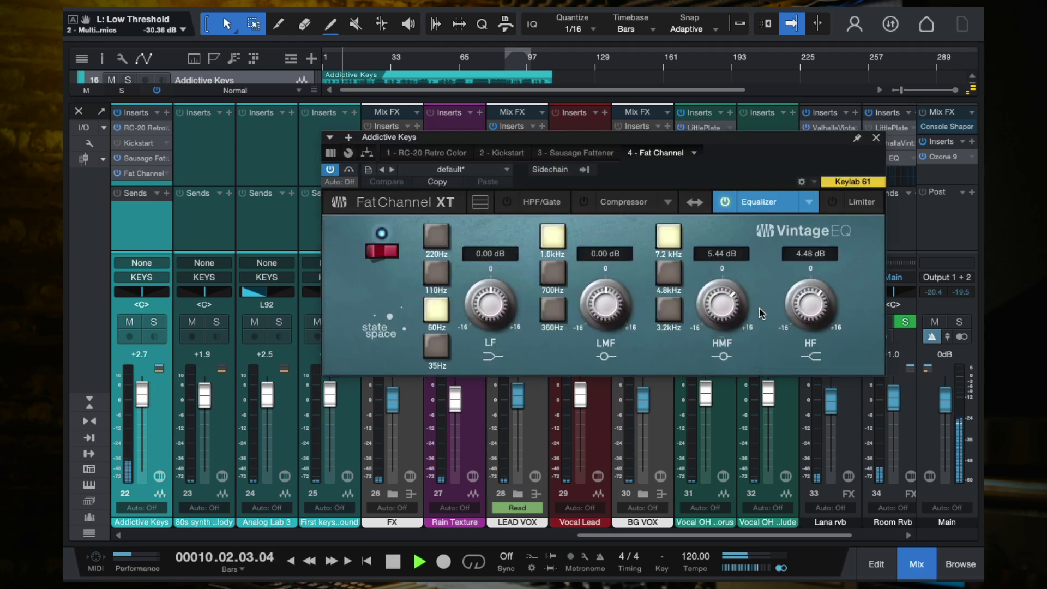
drag(824, 303, 825, 324)
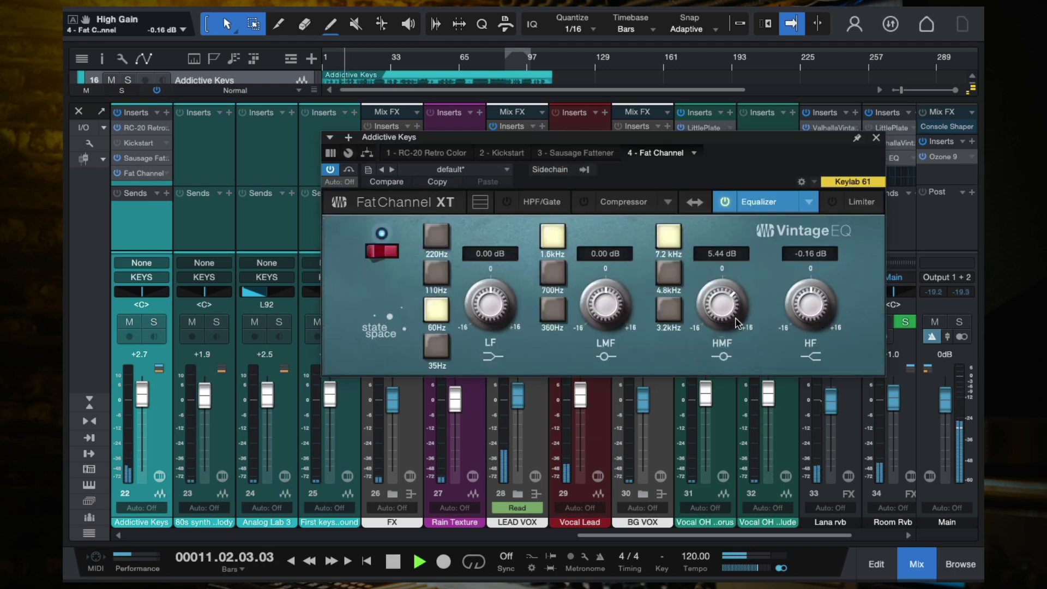
drag(728, 317, 726, 130)
click(671, 272)
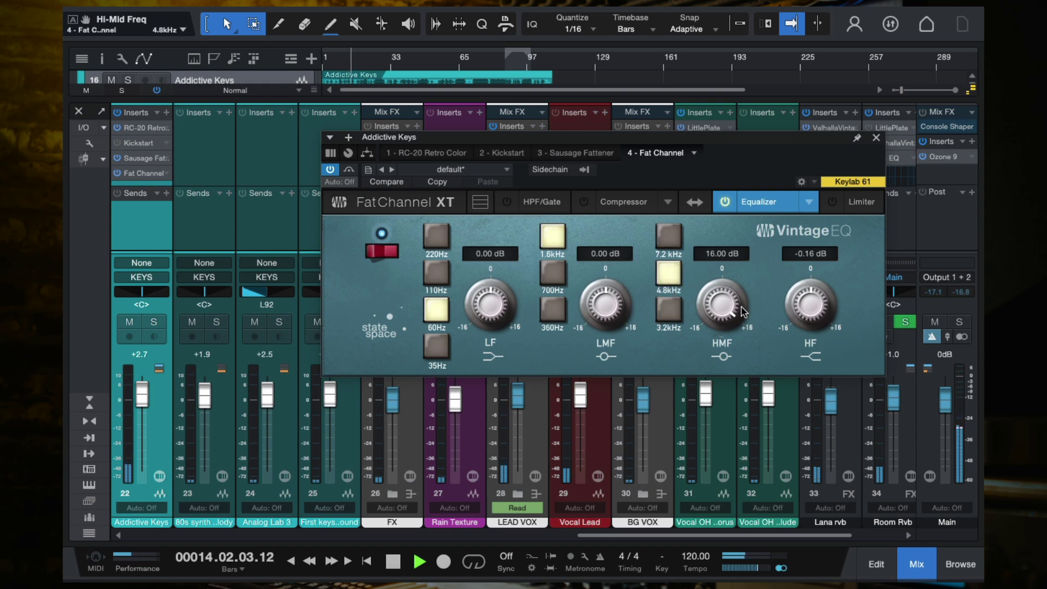
drag(730, 295, 727, 309)
mouse_move(813, 301)
mouse_down()
mouse_move(811, 206)
mouse_move(813, 284)
mouse_up()
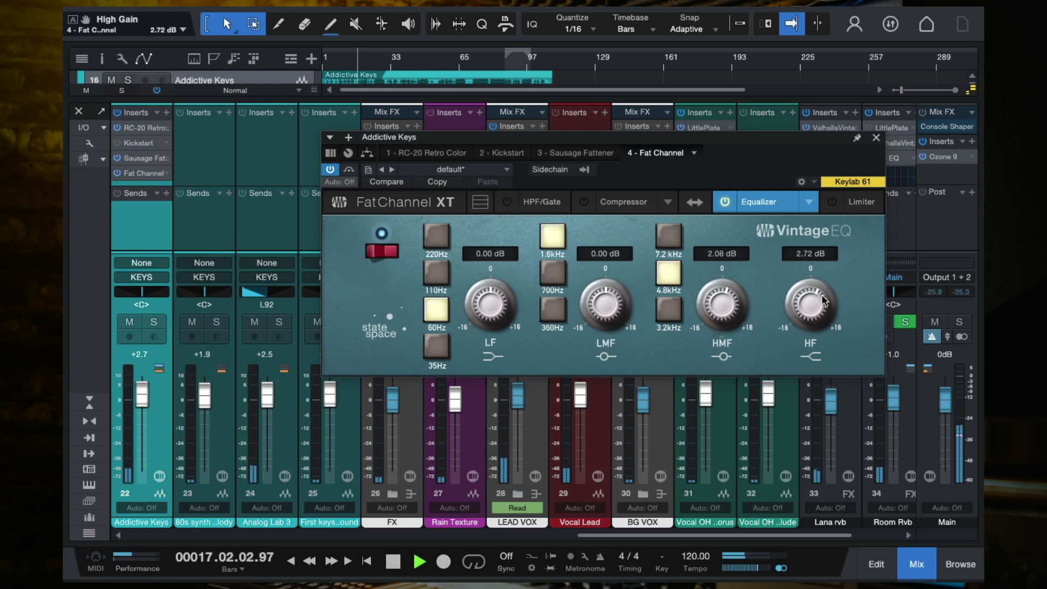
- Compare the mix with the keys' Fat Channel bypassed and active, close the plug-in and listen to the following passage
click(331, 171)
click(331, 170)
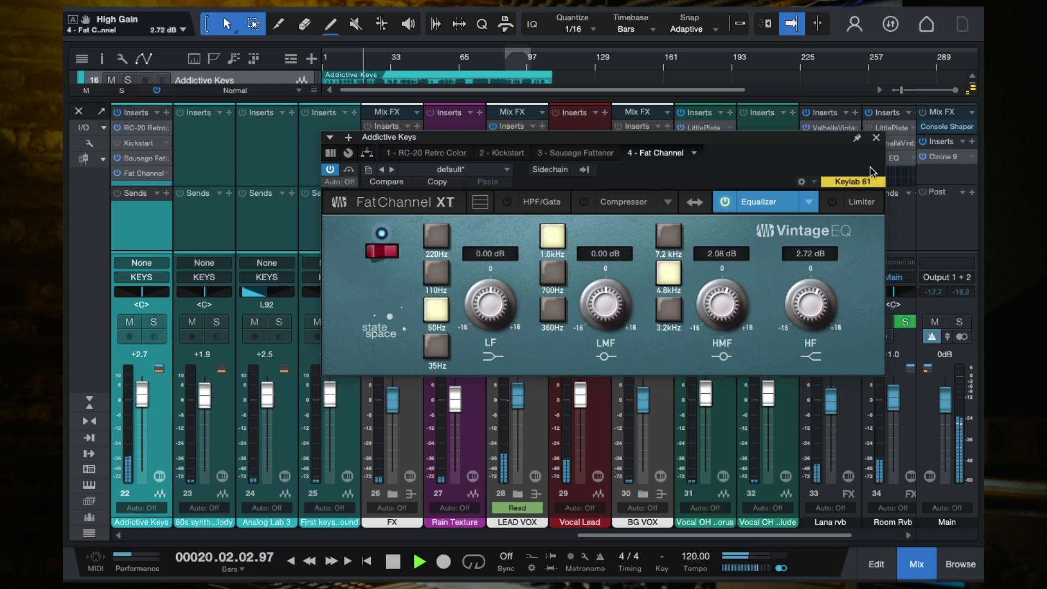
click(876, 137)
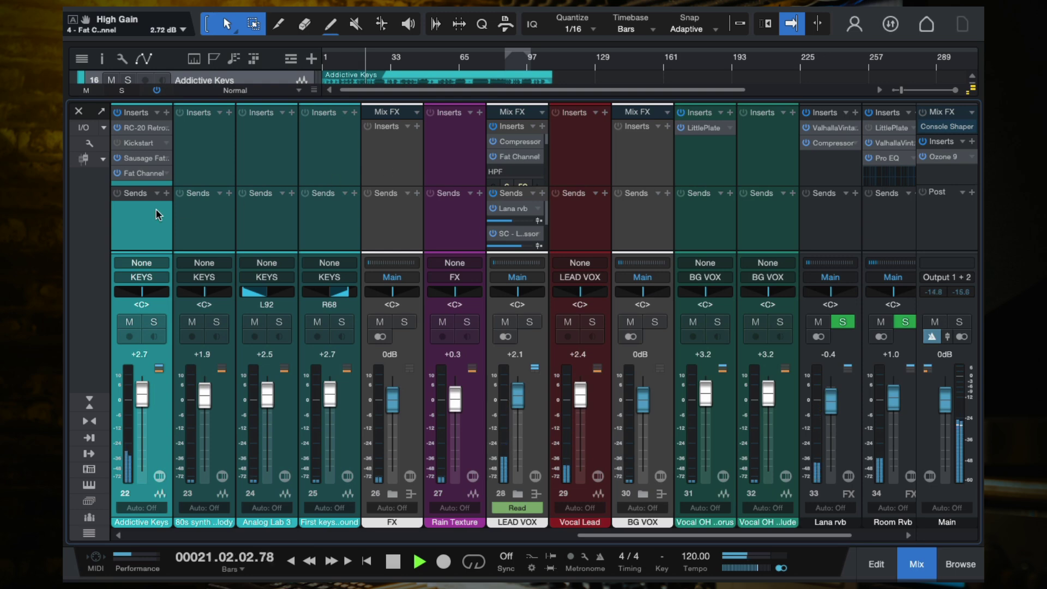
key(space)
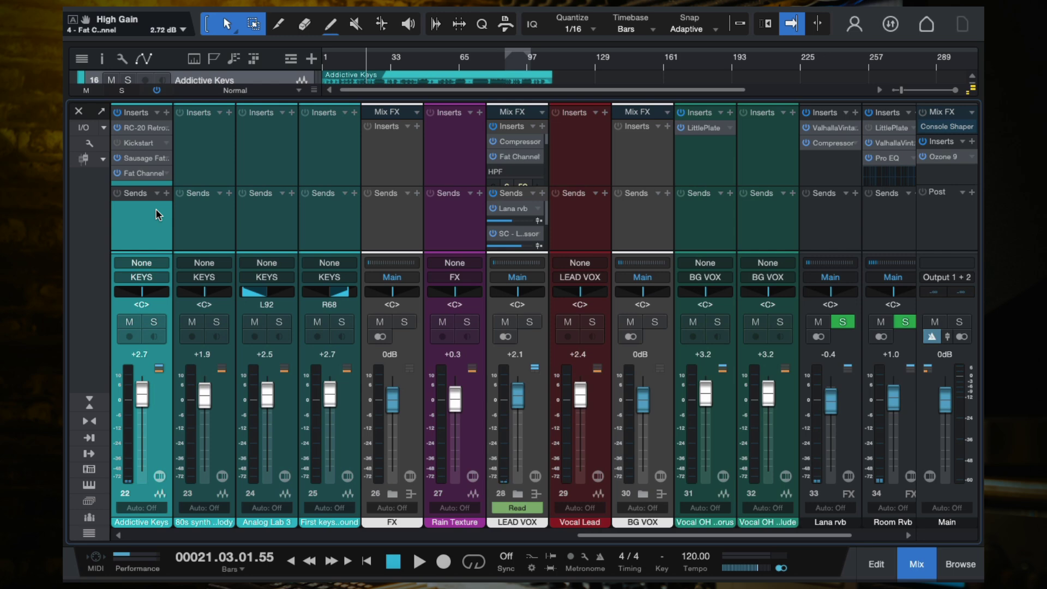
key(space)
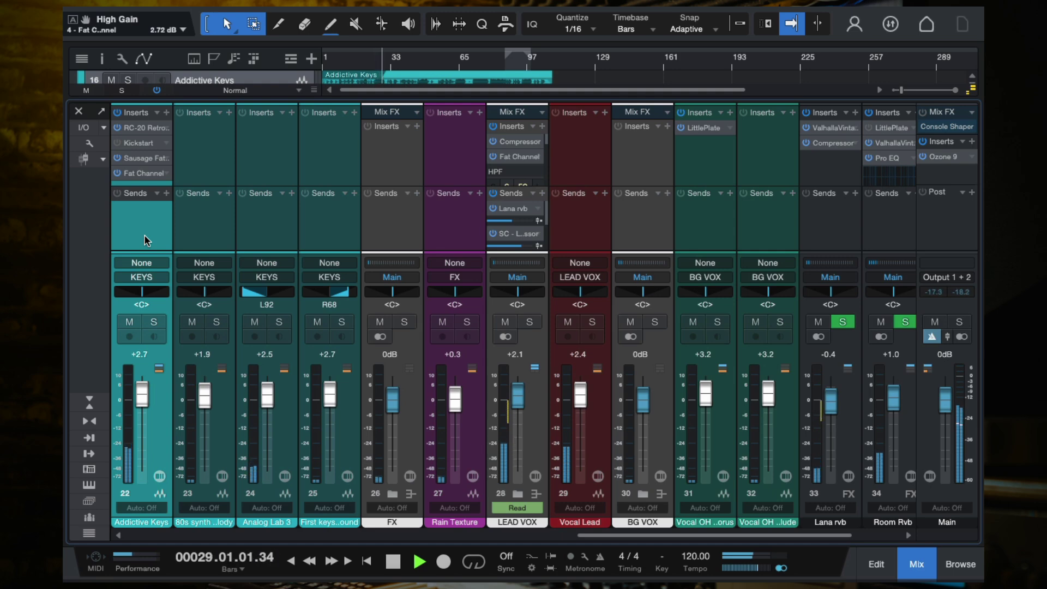
key(space)
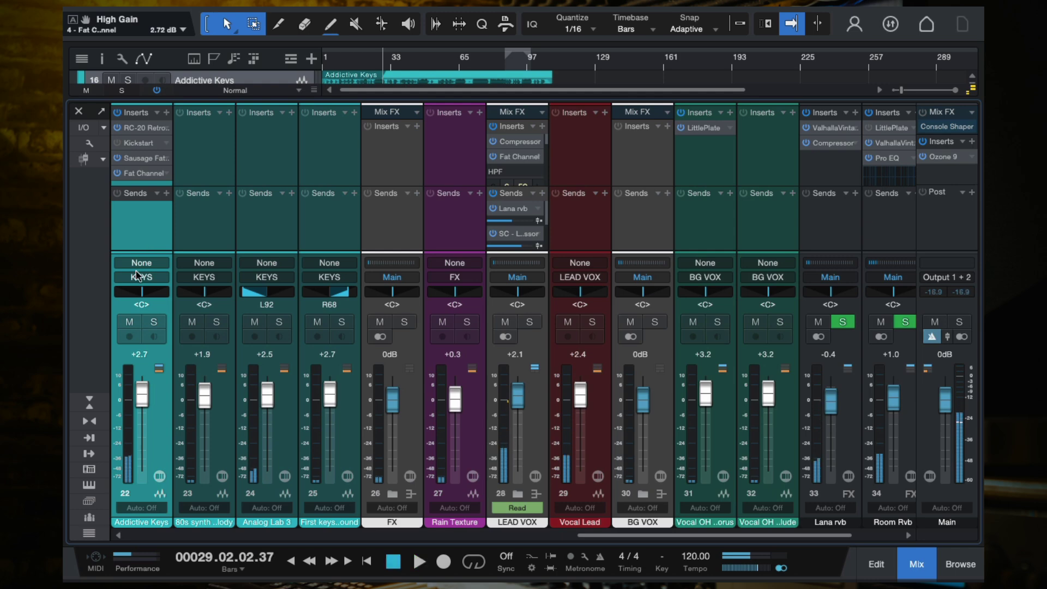
- Solo the Addictive Keys channel and audition it from about bar 26
click(148, 325)
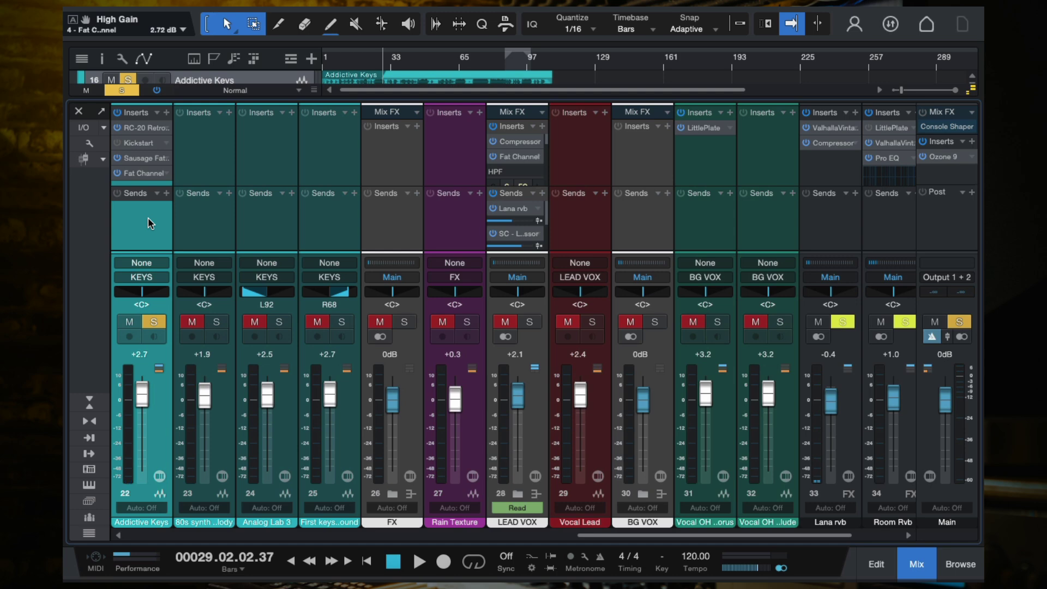
click(376, 59)
key(space)
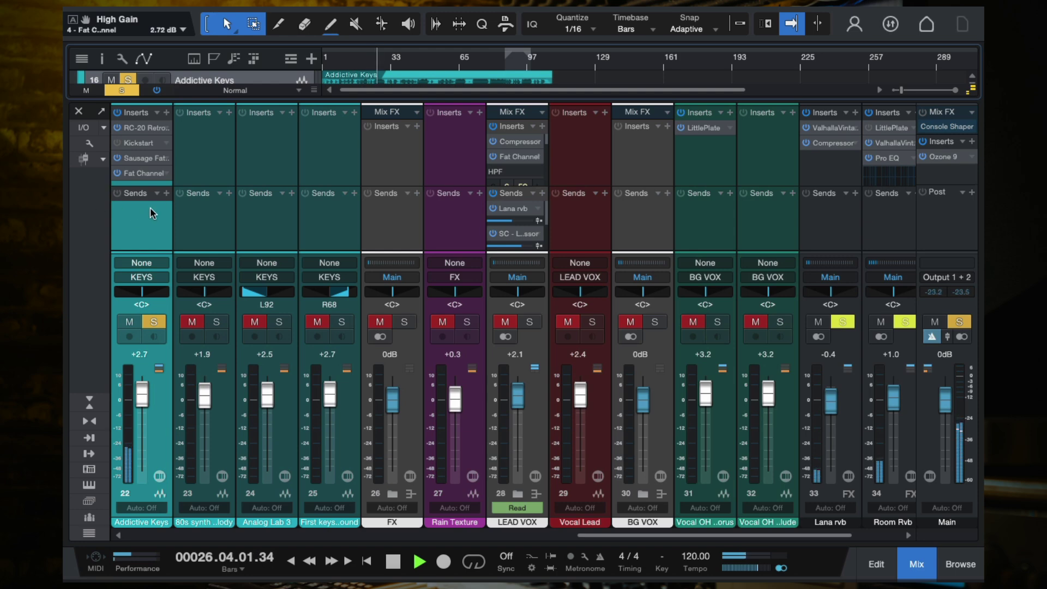
key(space)
- Try a send from Addictive Keys to 1/4 DLY wide at levels of +10.0 and -4.7, and remove the send
click(167, 193)
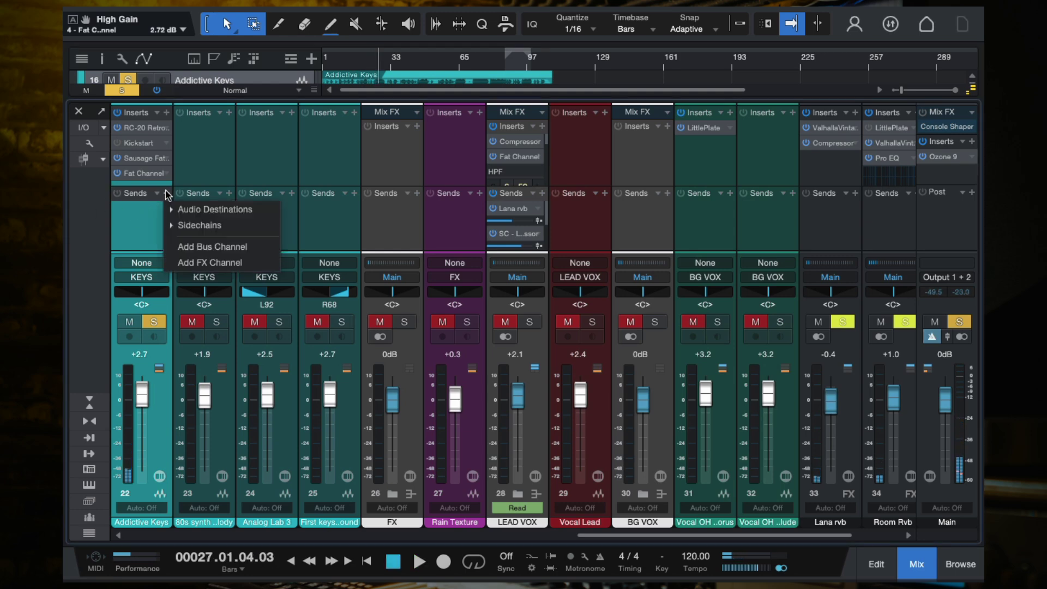
click(196, 209)
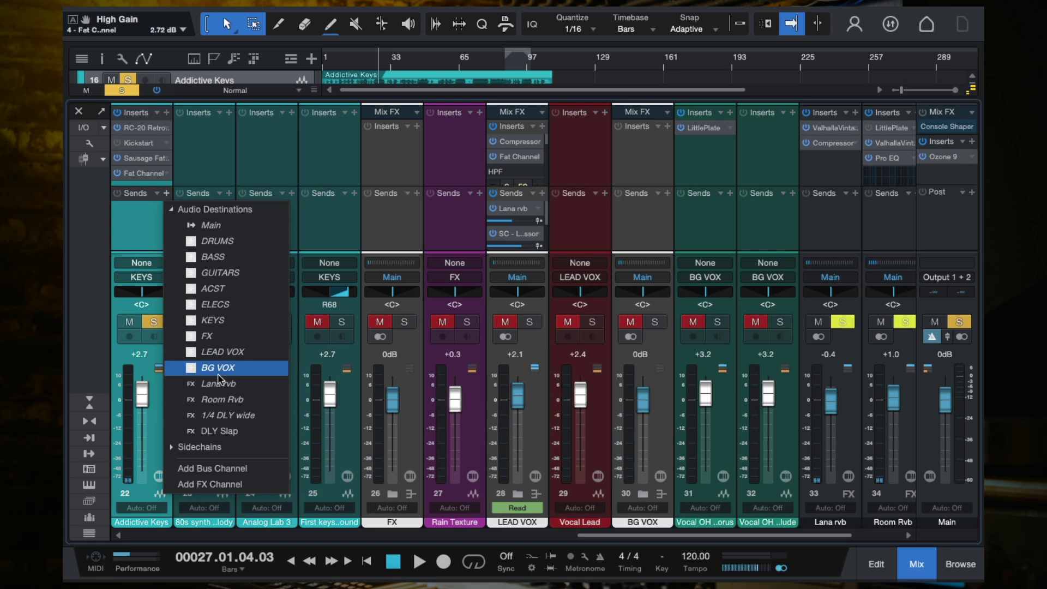
click(231, 416)
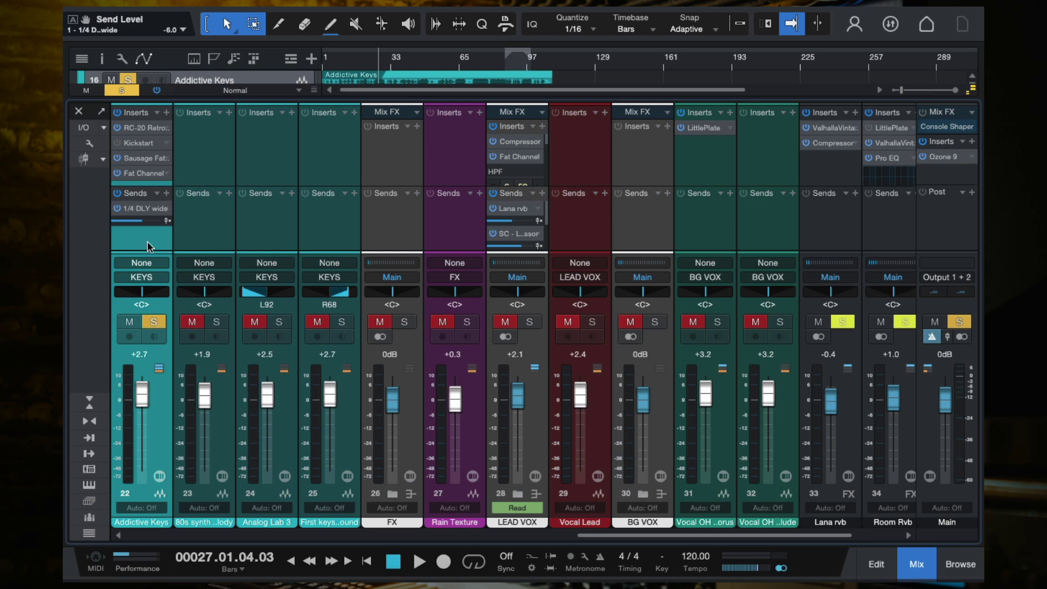
key(space)
drag(148, 222, 174, 226)
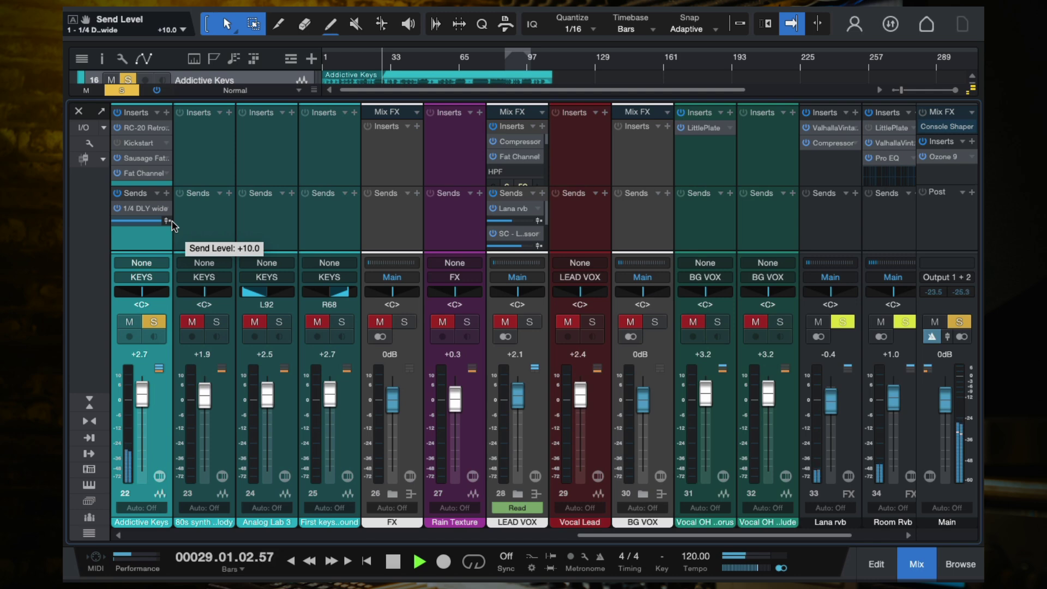
scroll(164, 220, down, 5)
key(space)
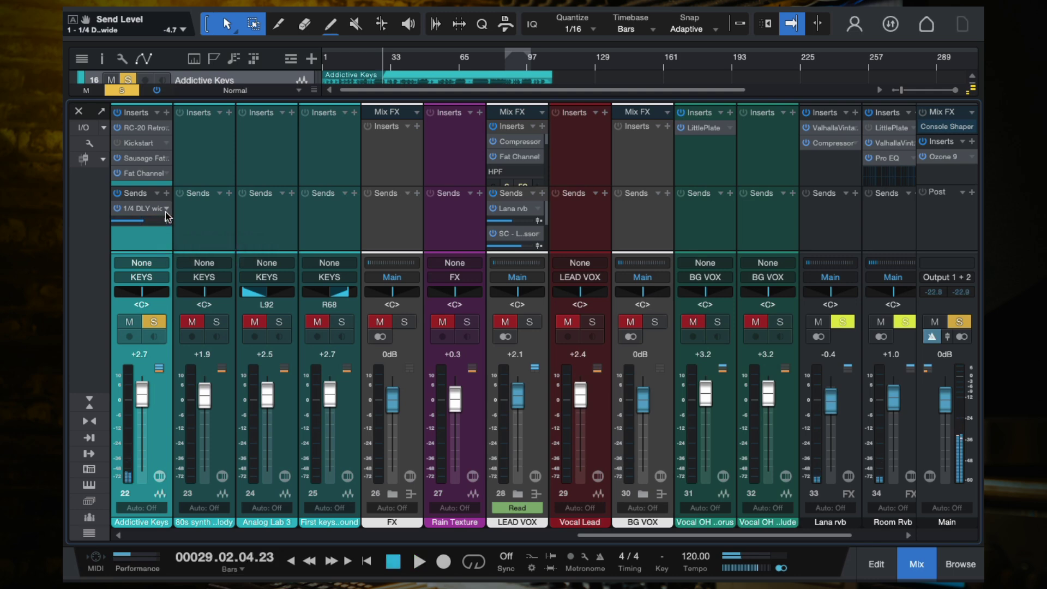
click(165, 211)
click(214, 337)
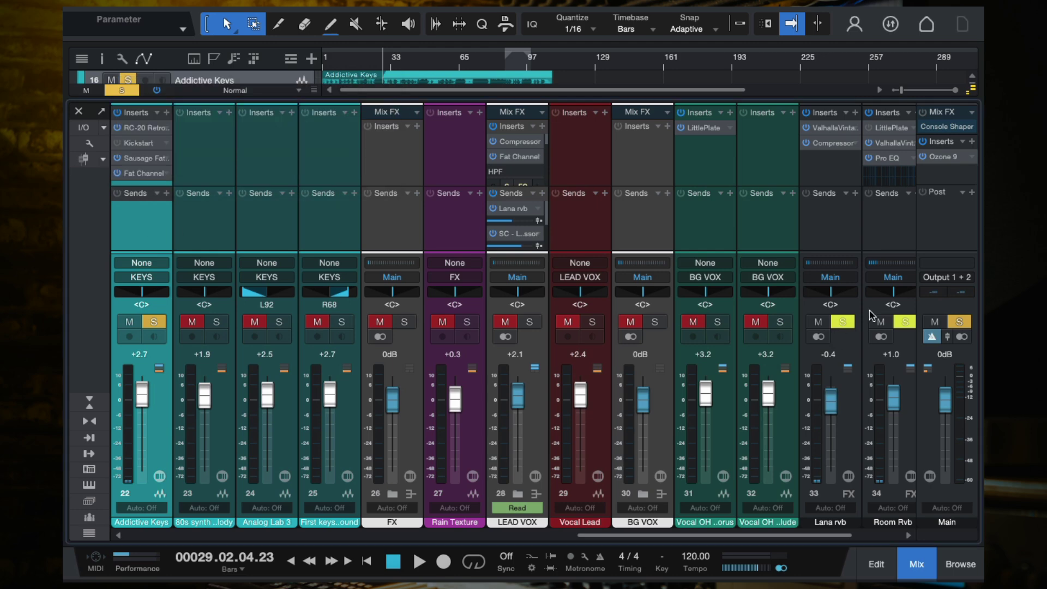
- Add ValhallaDelay from the effects browser as a new send effect on Addictive Keys and set its mix to 100%
click(965, 570)
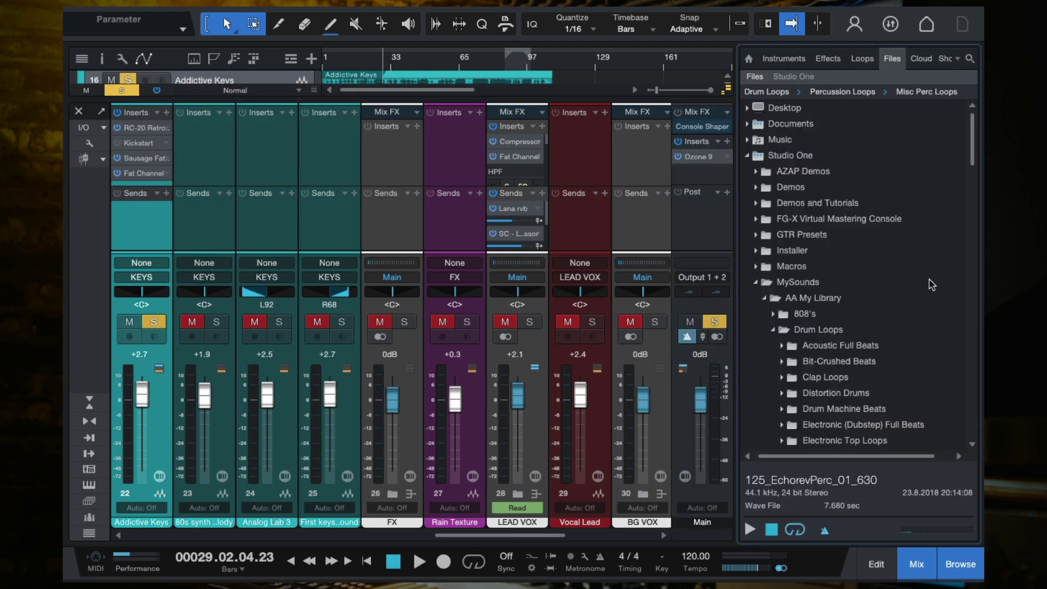
click(828, 58)
scroll(844, 258, down, 3)
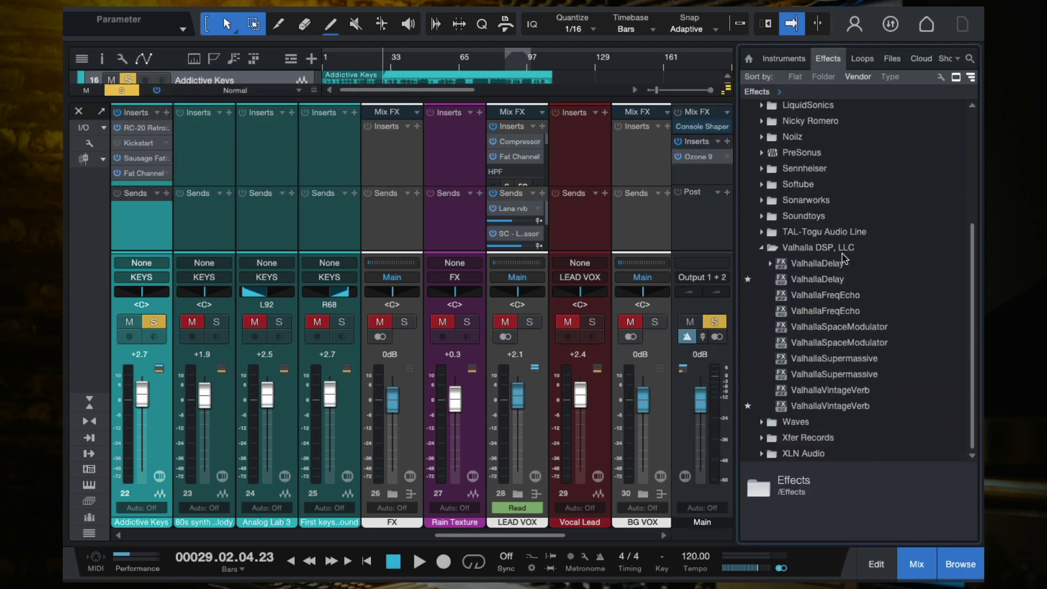
drag(807, 280, 141, 221)
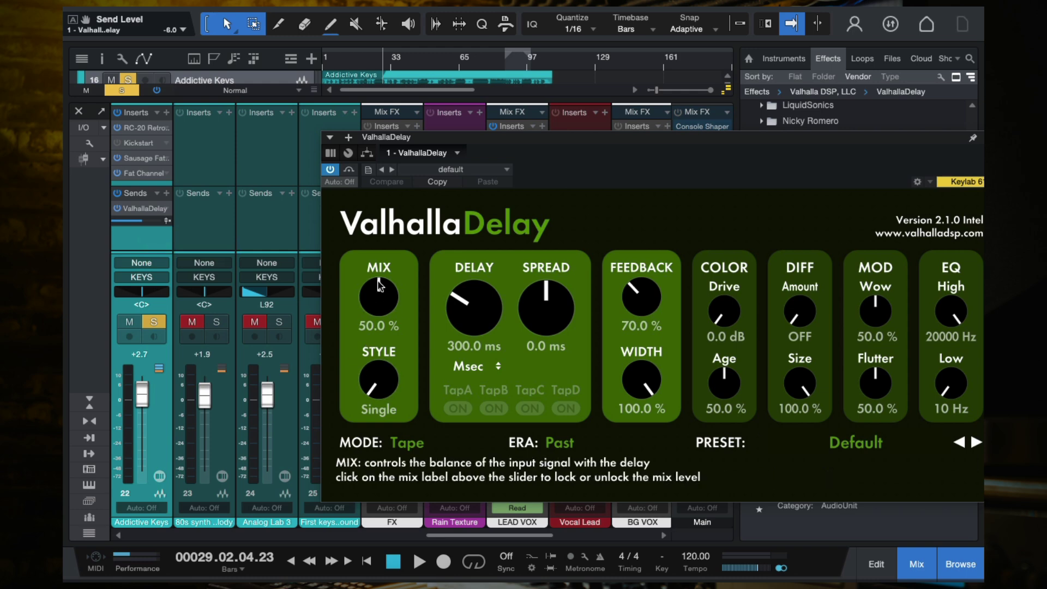
drag(380, 292, 398, 312)
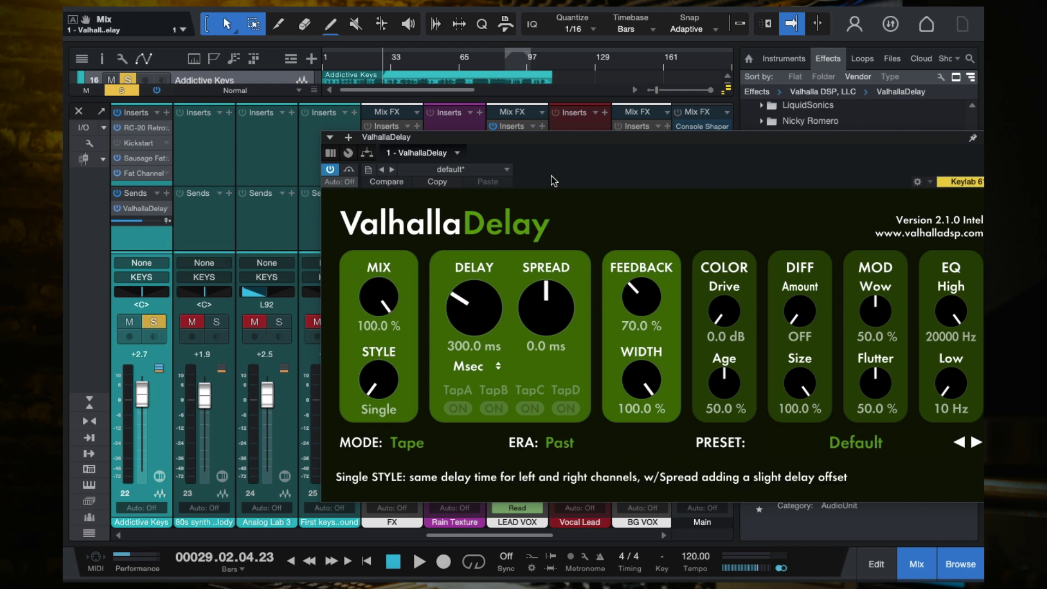
drag(619, 160, 448, 149)
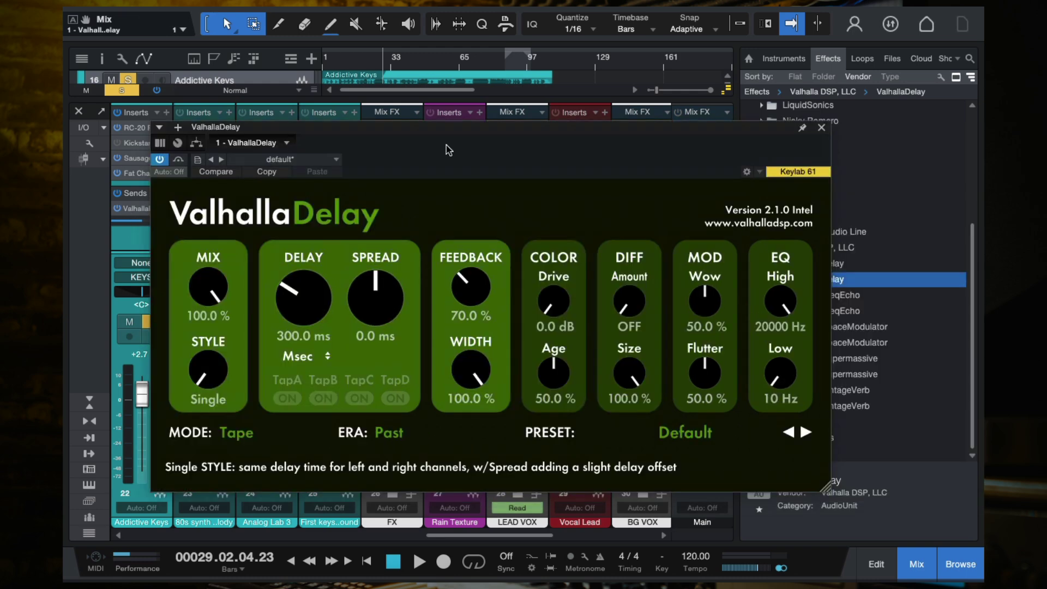
- Turn on snapping, play the soloed keys in a loop from bar 26 to bar 30 of the arrangement, and reopen the mixer
click(79, 113)
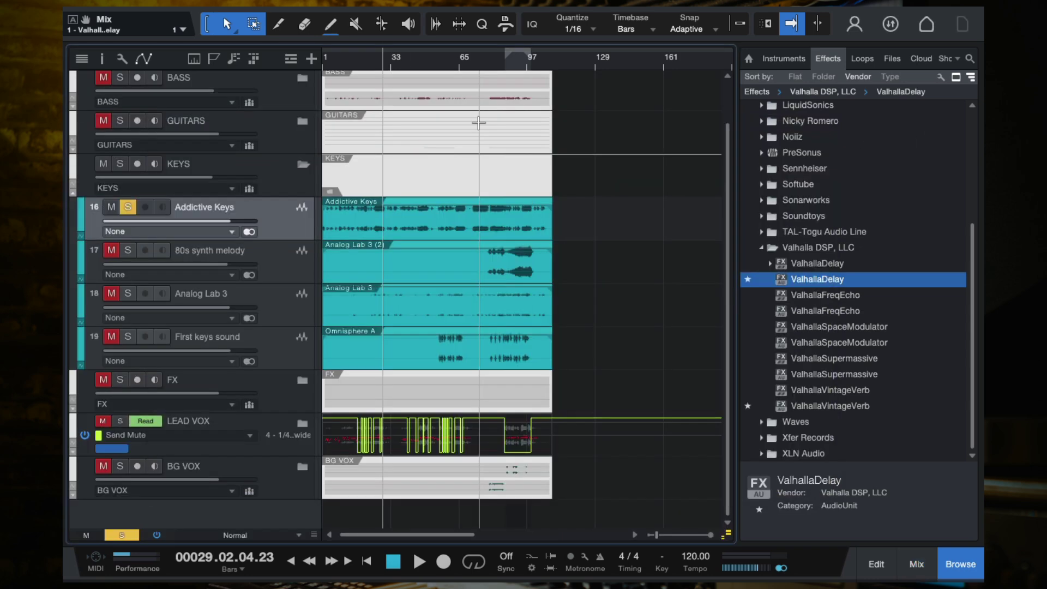
click(822, 128)
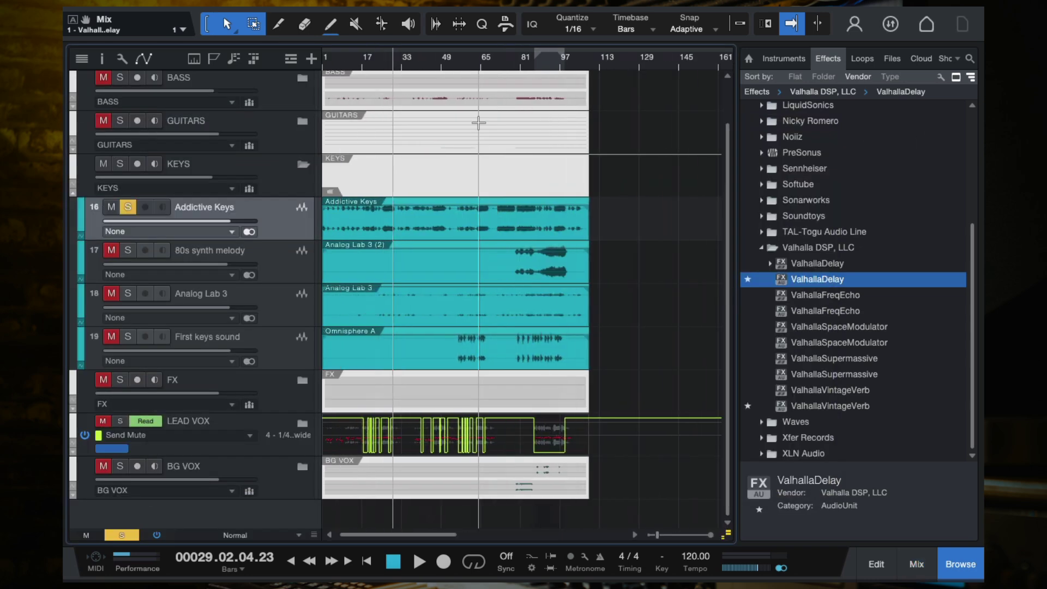
scroll(478, 123, down, 1)
scroll(388, 145, up, 2)
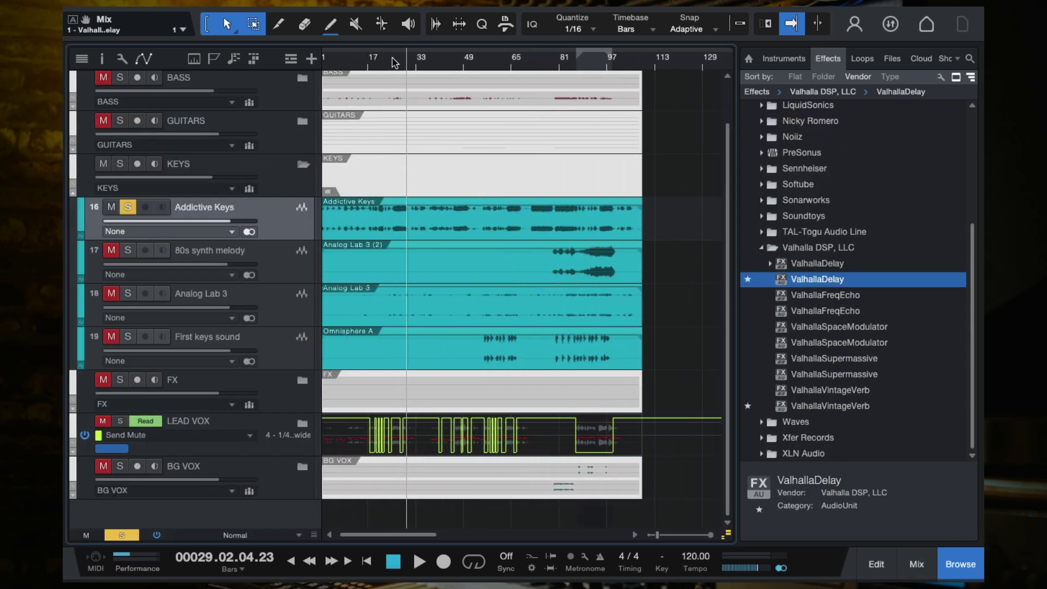
scroll(395, 63, up, 3)
key(n)
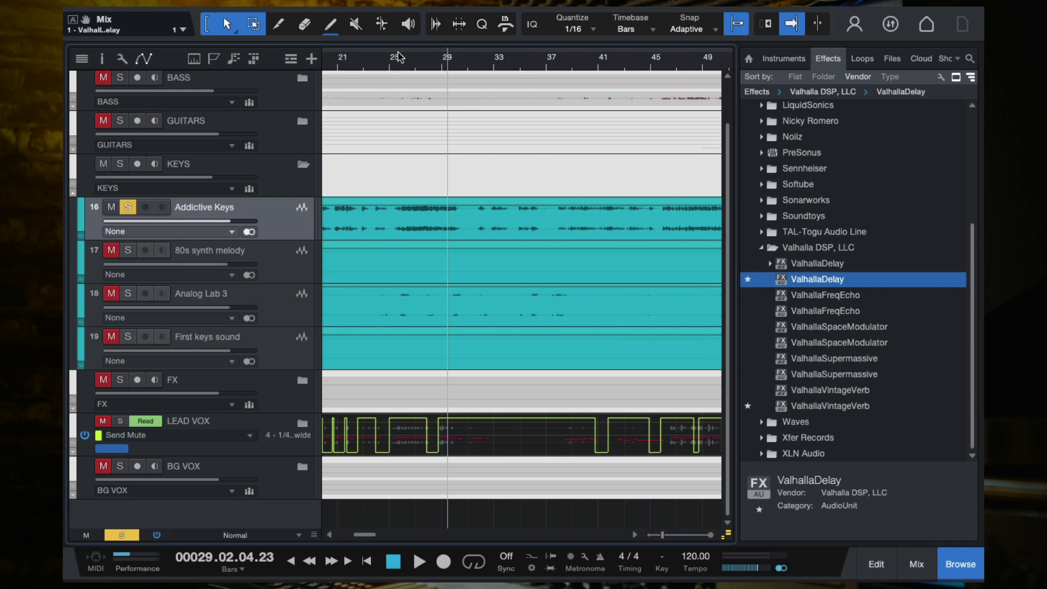
drag(402, 48, 459, 50)
key(space)
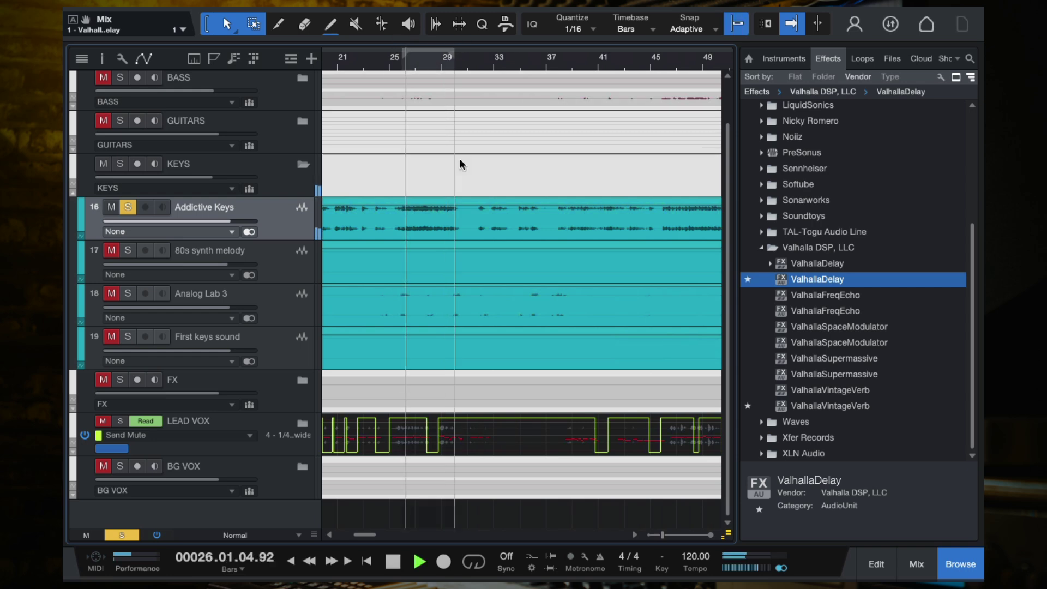
scroll(470, 137, up, 2)
click(473, 562)
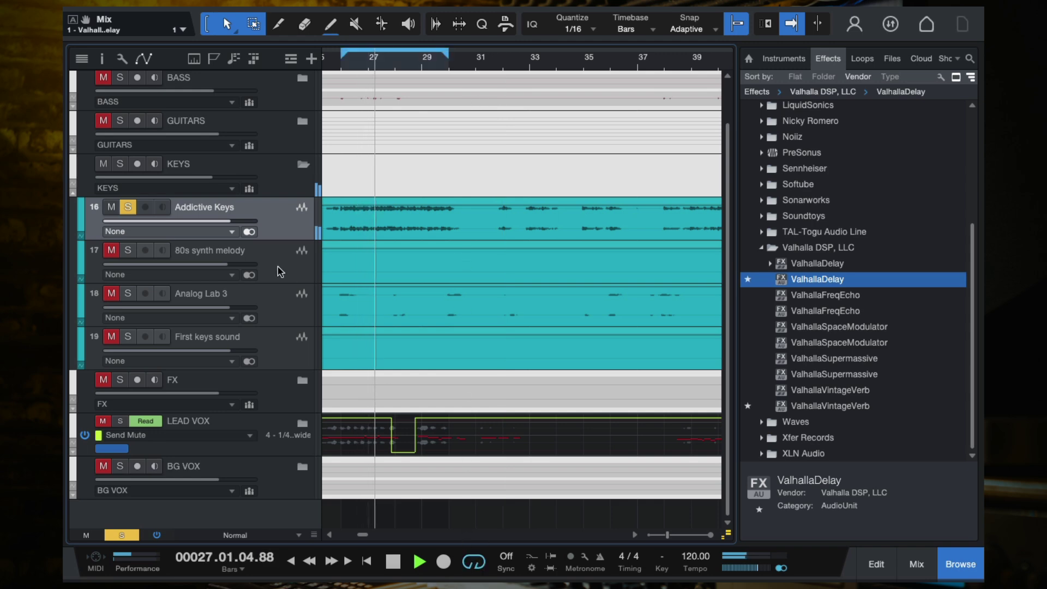
key(F3)
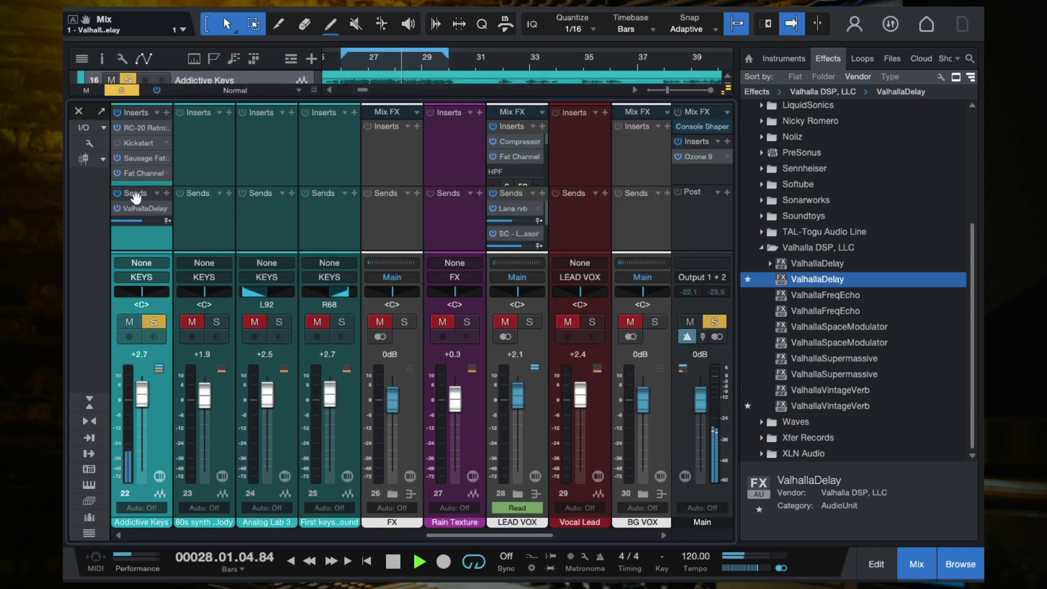
- Lower the Addictive Keys delay send to about -10 and switch ValhallaDelay's mode to BBDuck
drag(139, 226, 134, 226)
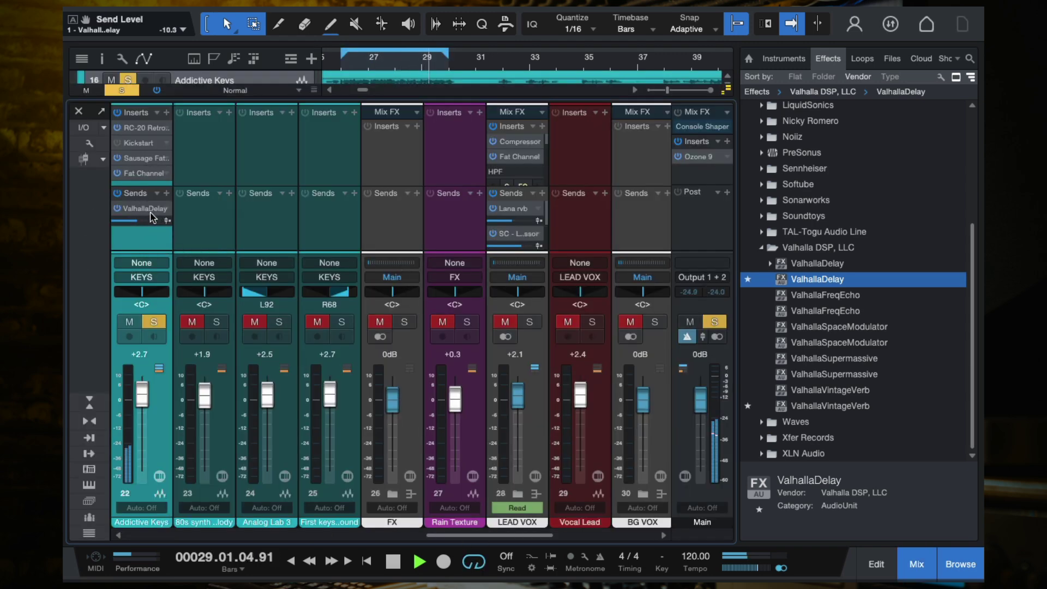
click(151, 211)
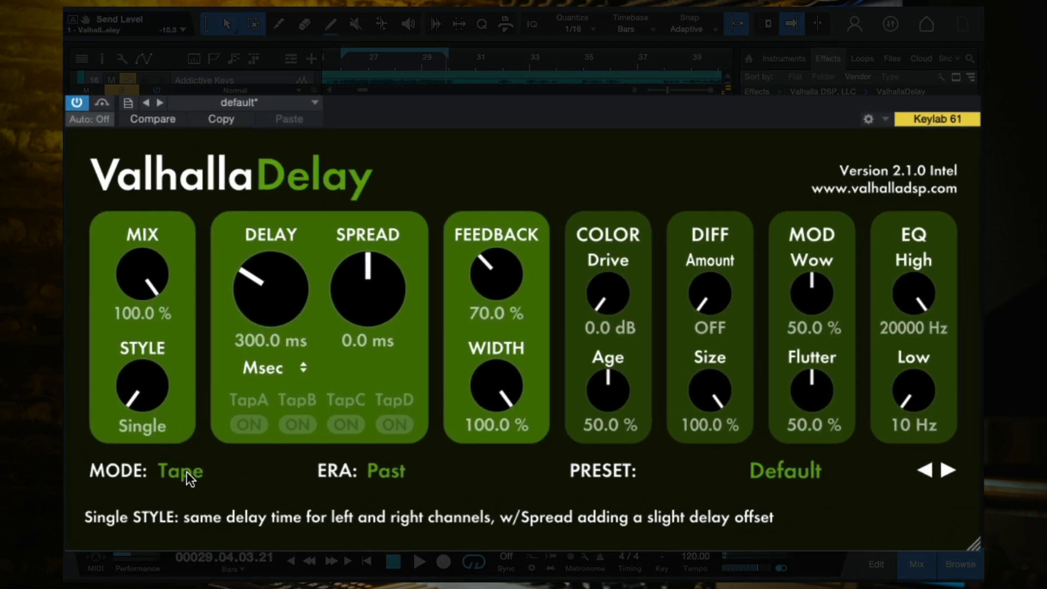
click(187, 471)
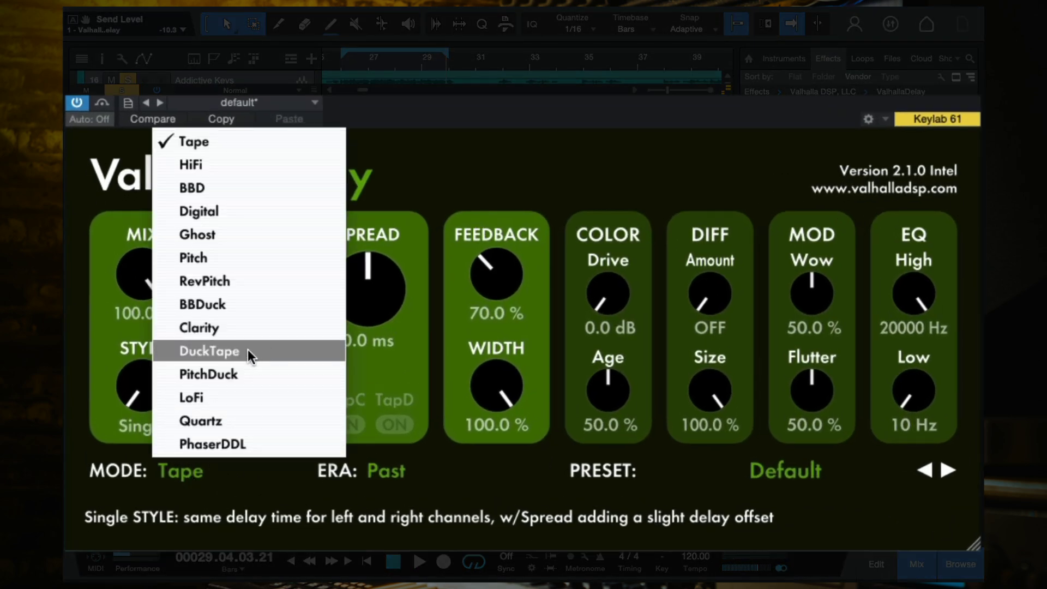
click(246, 303)
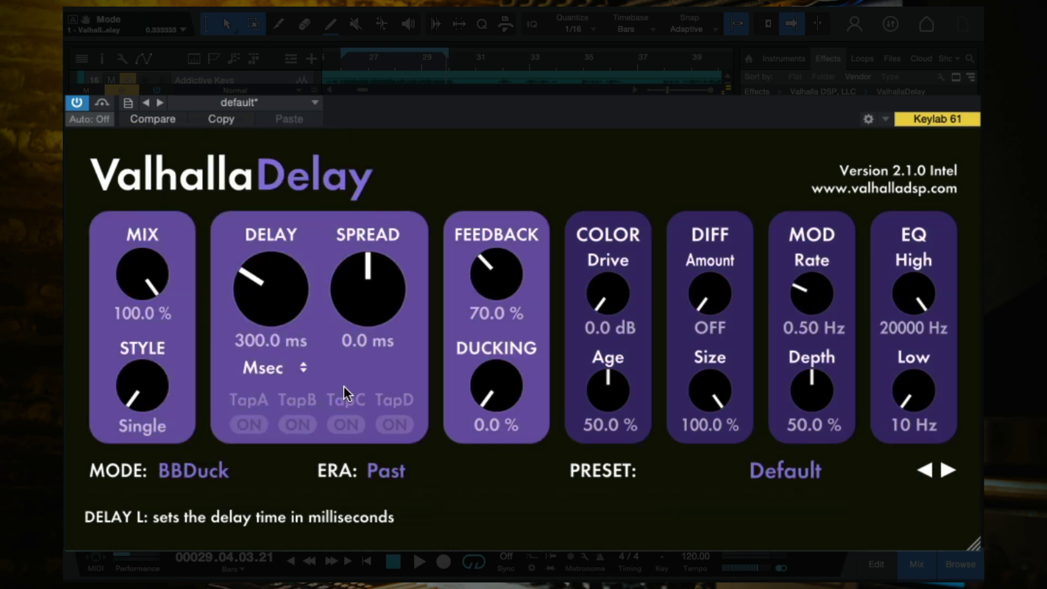
click(194, 464)
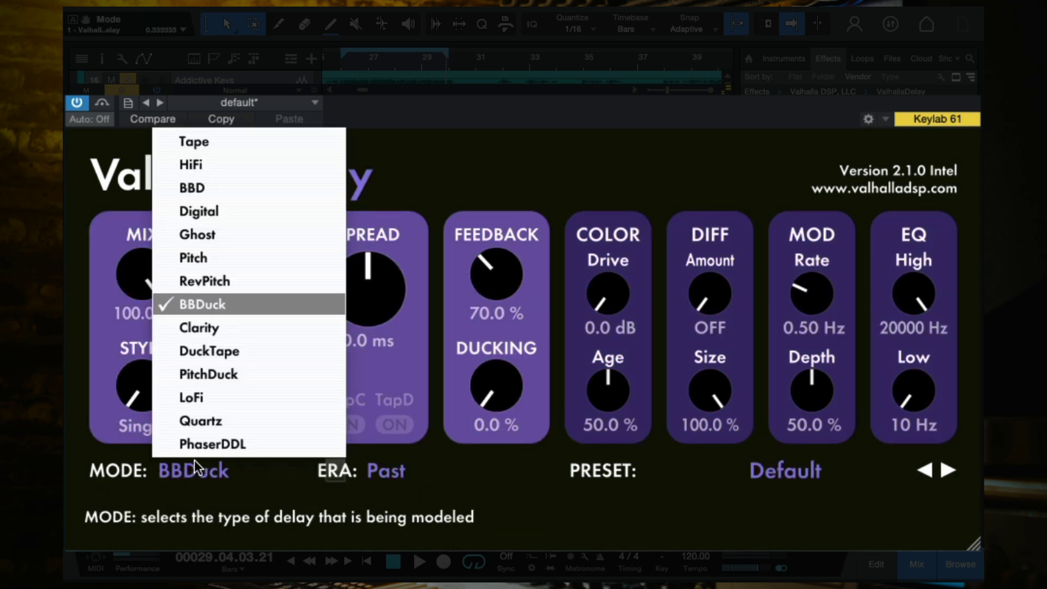
click(212, 304)
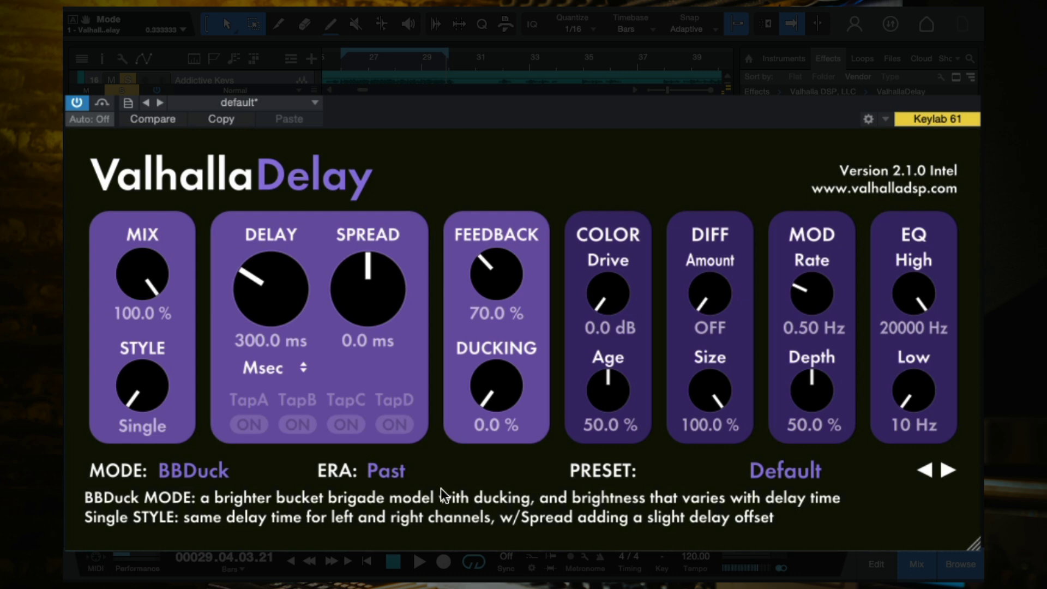
- Try BBDuck ducking amounts of 21.3% and 50.3% during playback, and return ducking to 0%
drag(490, 388, 468, 398)
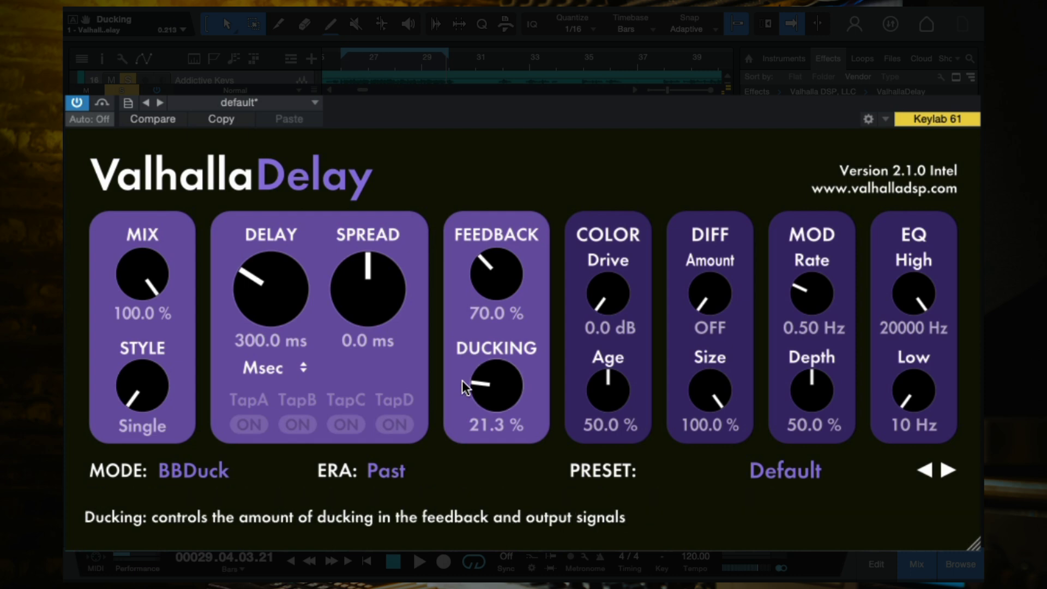
drag(487, 397, 477, 319)
key(space)
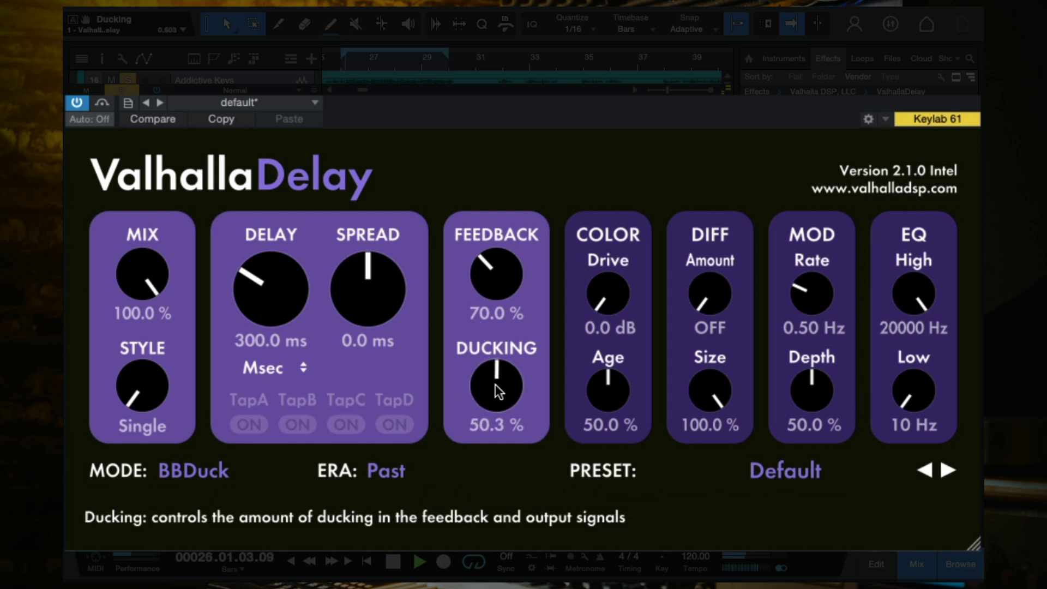
drag(495, 368, 518, 551)
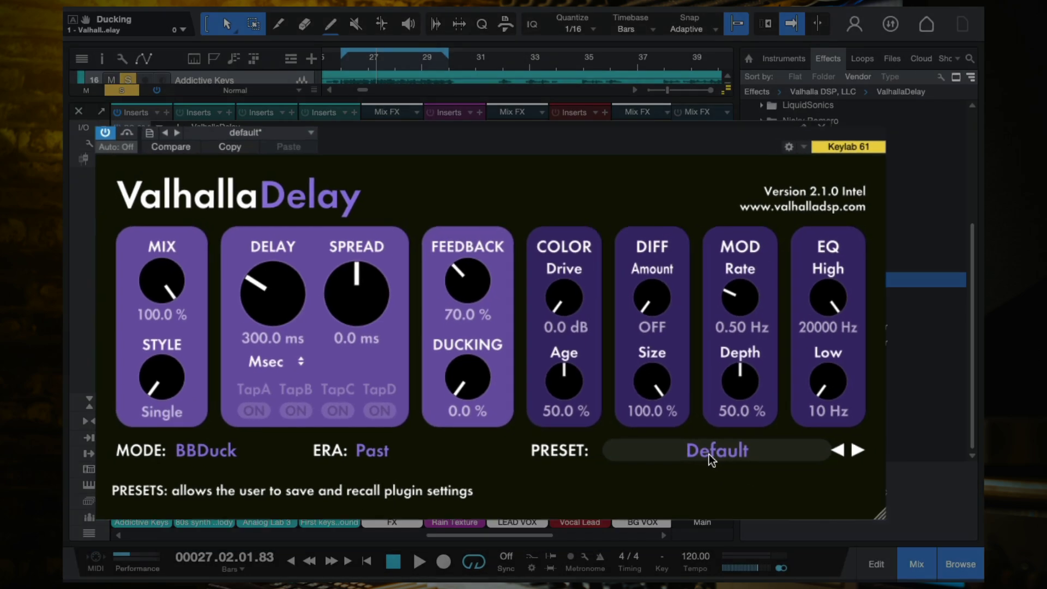
- Load the REVPITCH-4 Bar Reverse Loop preset from the Echoes loopers and audition it on the keys
click(708, 454)
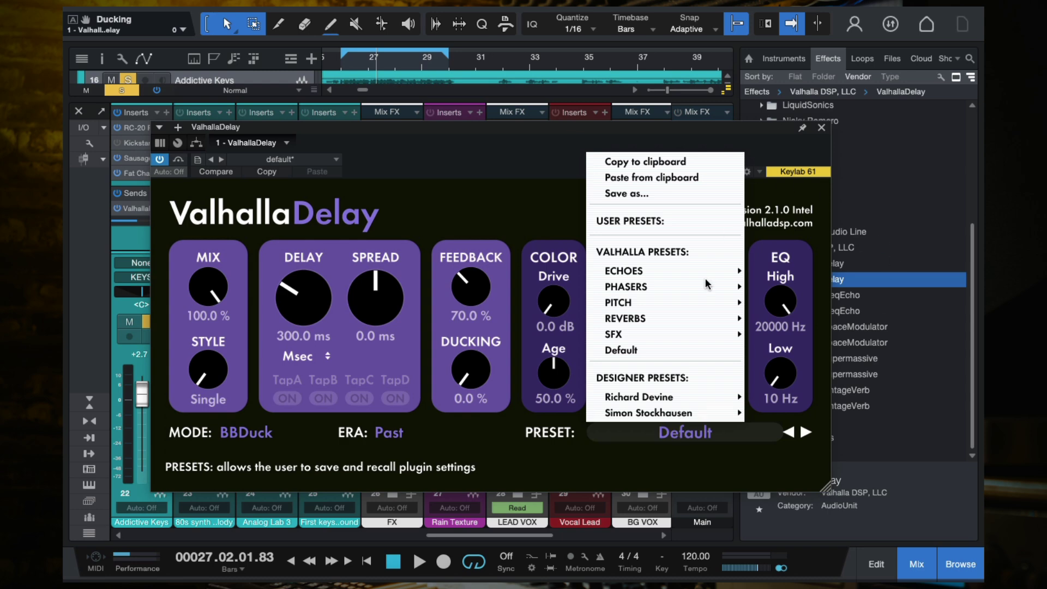
mouse_move(701, 265)
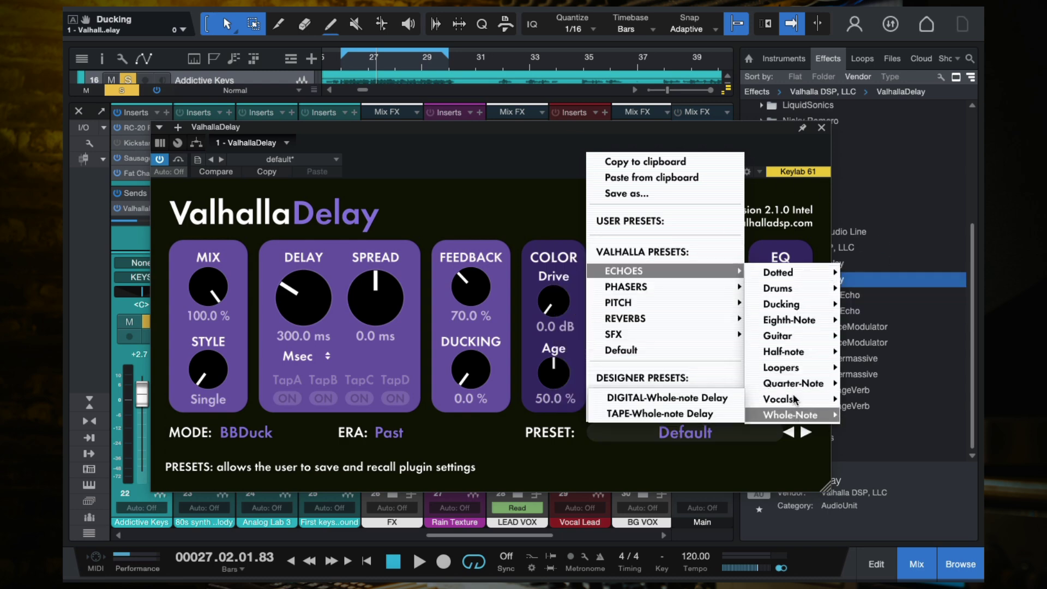
mouse_move(783, 366)
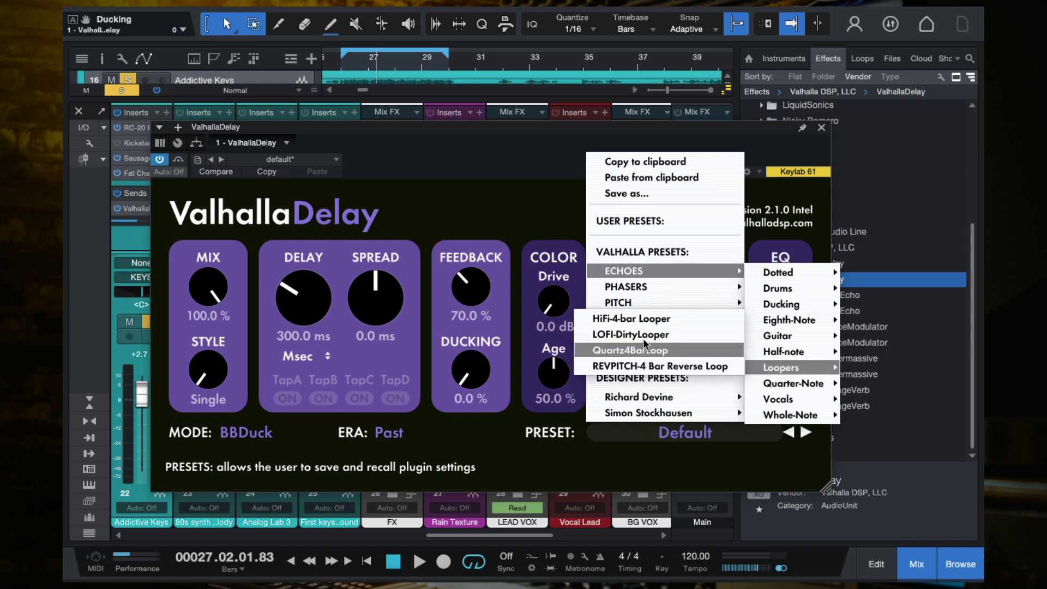
click(643, 366)
key(space)
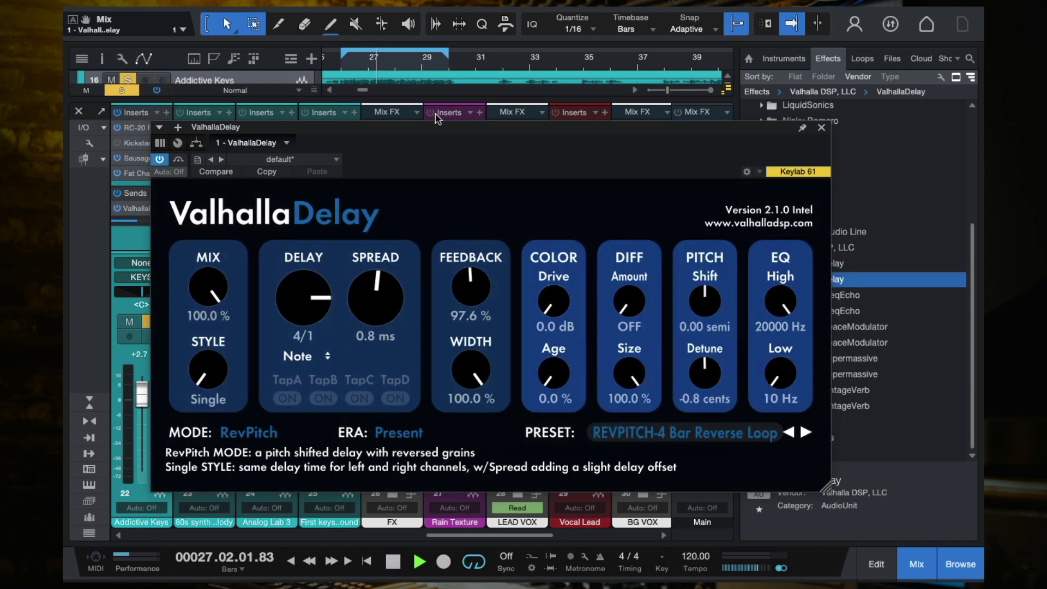
drag(528, 168, 629, 155)
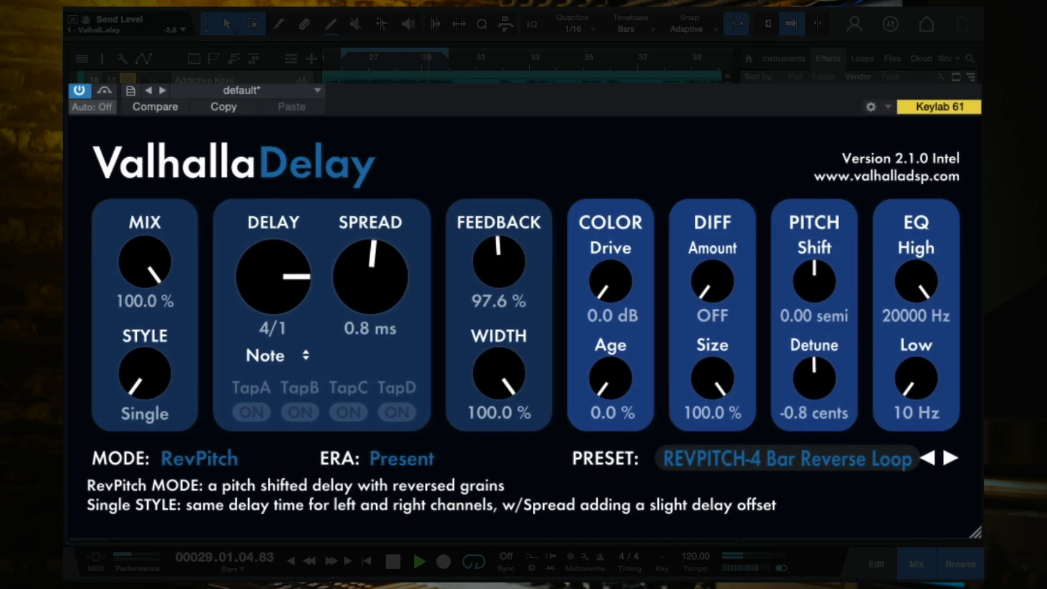
- Try the Quartz4BarLoop, LOFI-DirtyLooper and HiFi-4-bar Looper presets on the keys, each at 100% mix
click(929, 461)
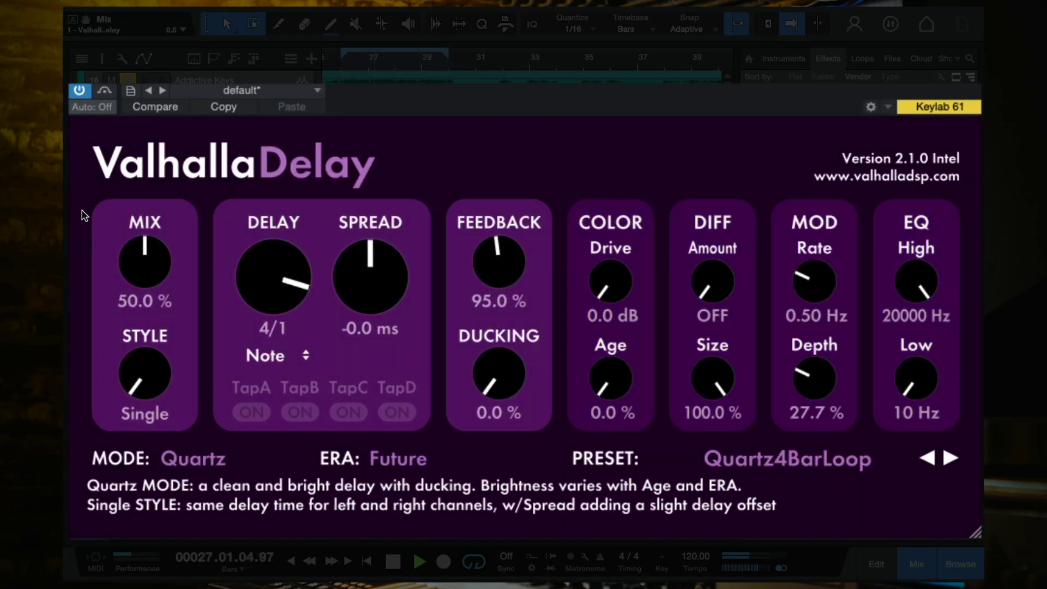
drag(145, 262, 205, 256)
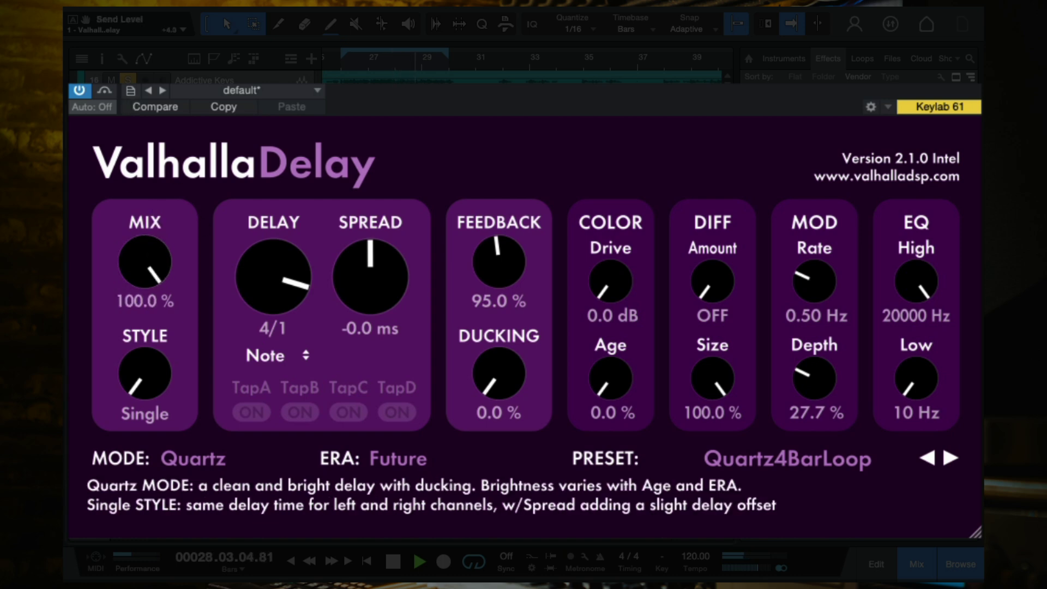
click(927, 459)
drag(161, 277, 161, 207)
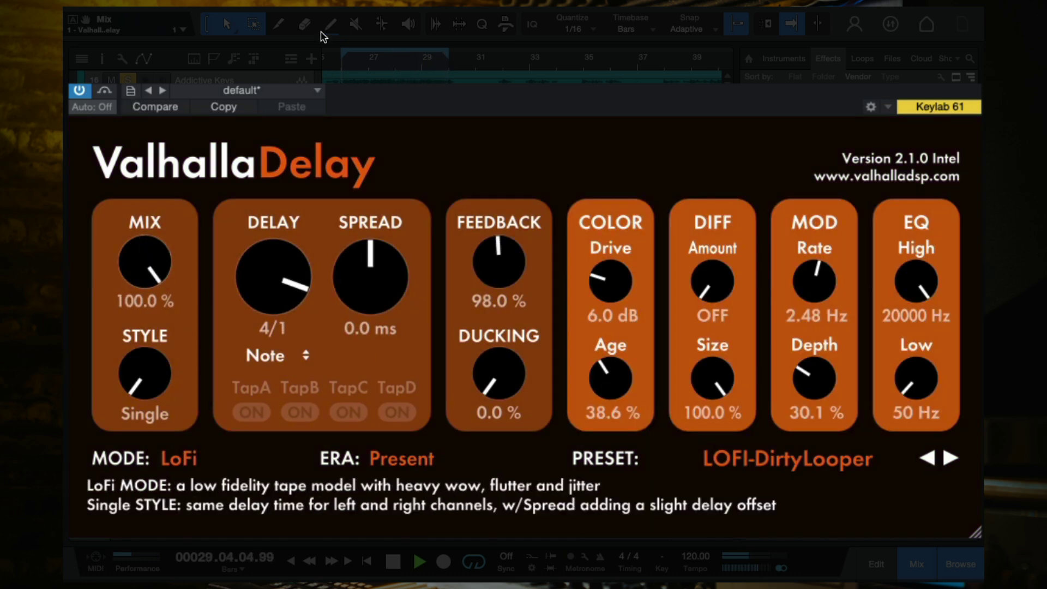
click(927, 461)
drag(175, 270, 315, 70)
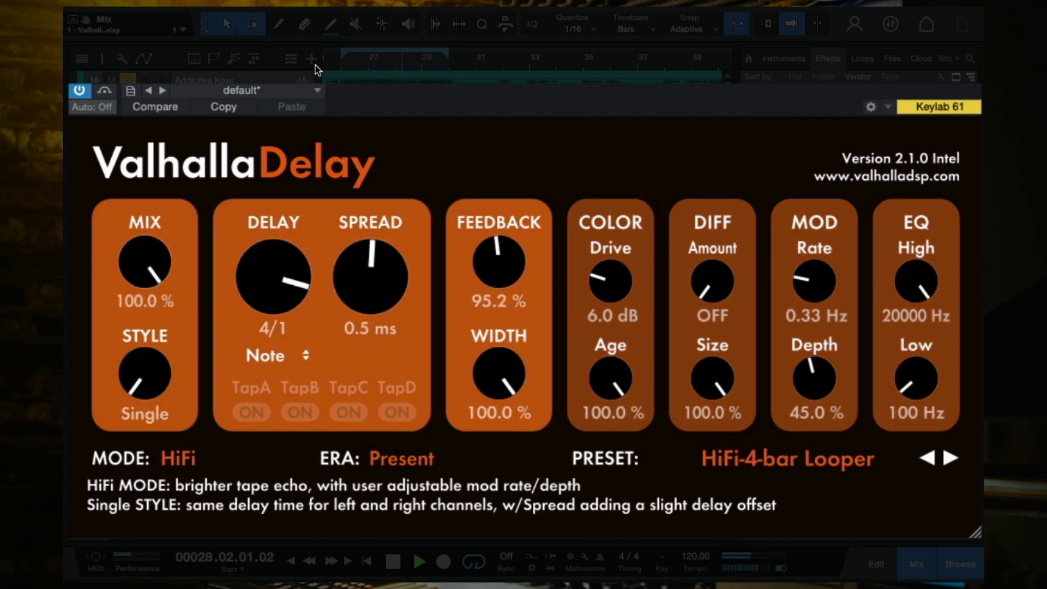
- Step back through the half-note delay presets to TAPE-The Cult and set its mix to 100%
click(926, 458)
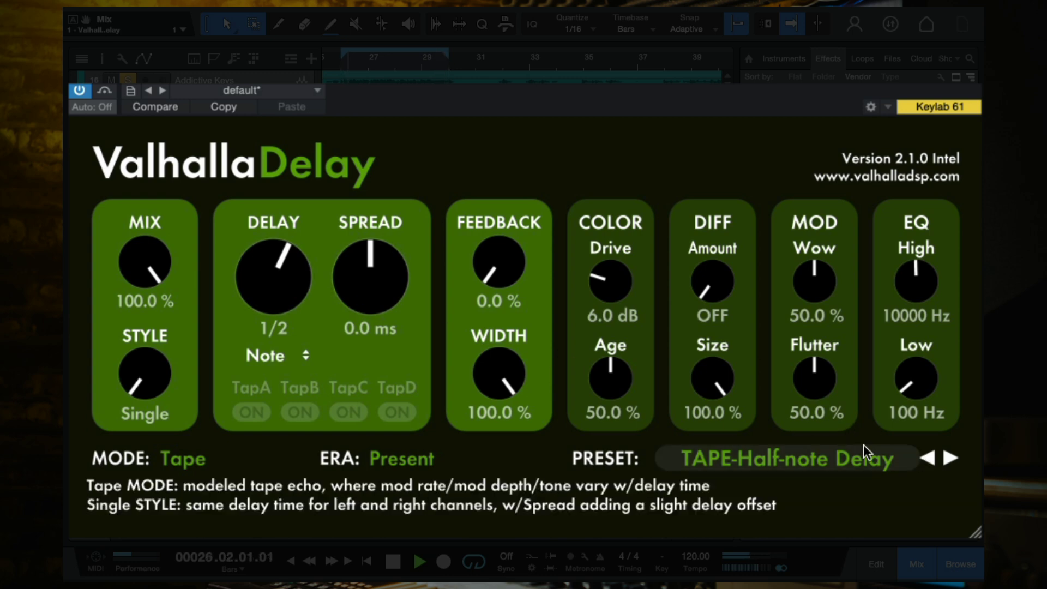
click(929, 457)
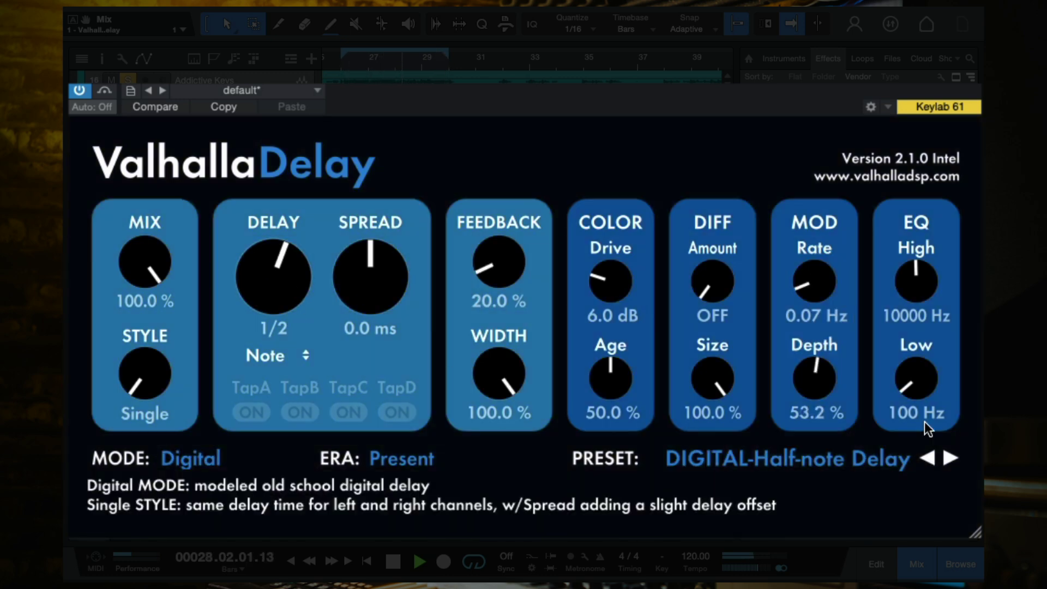
click(928, 457)
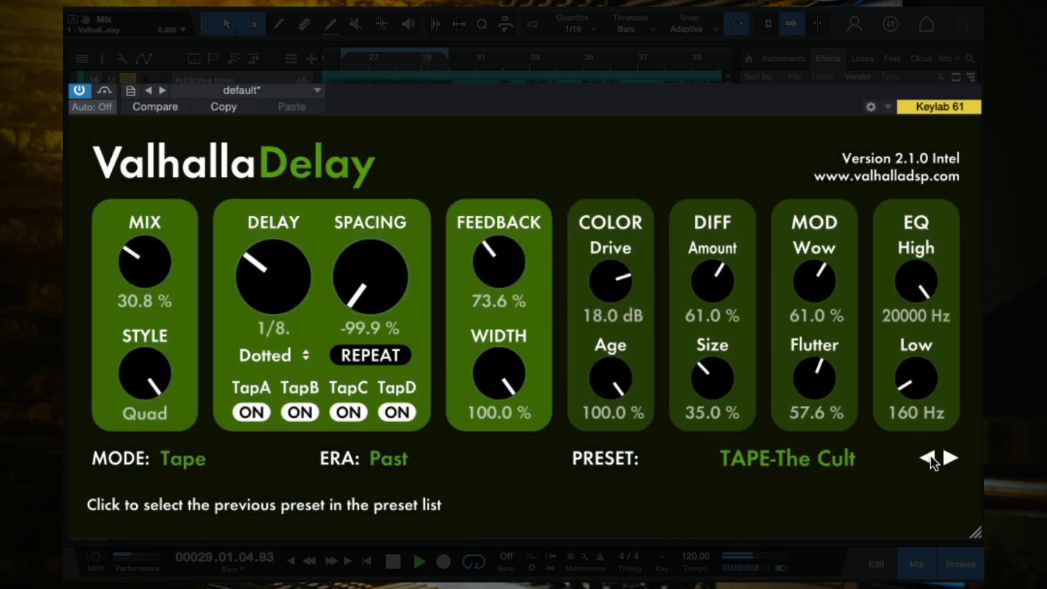
drag(175, 257, 313, 35)
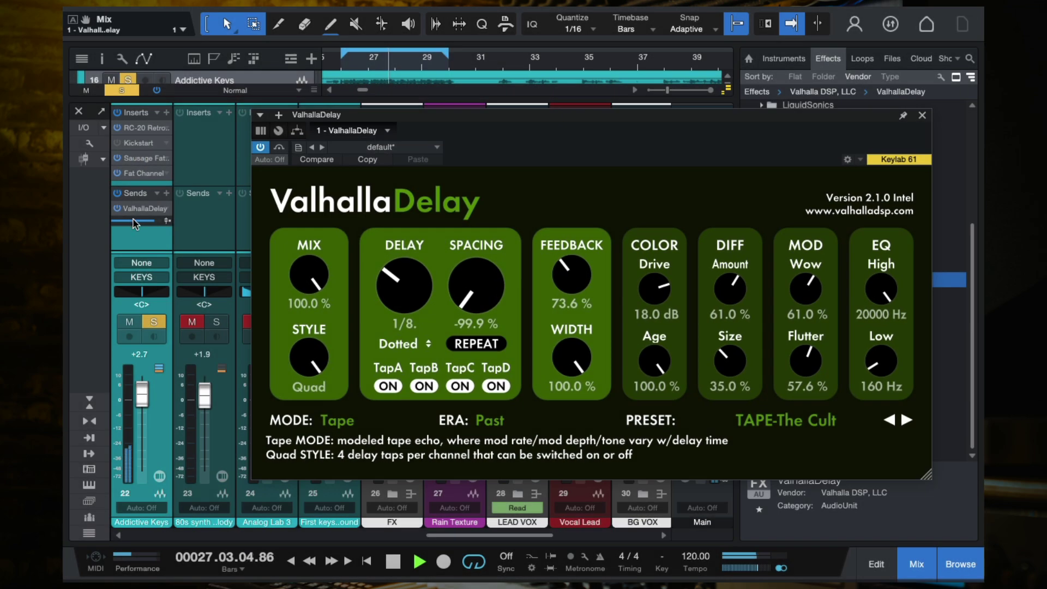
- Audition the ValhallaDelay send on Addictive Keys at -10.9 and -19.5, set it to -15.8, and close the delay window
drag(116, 220, 130, 219)
key(space)
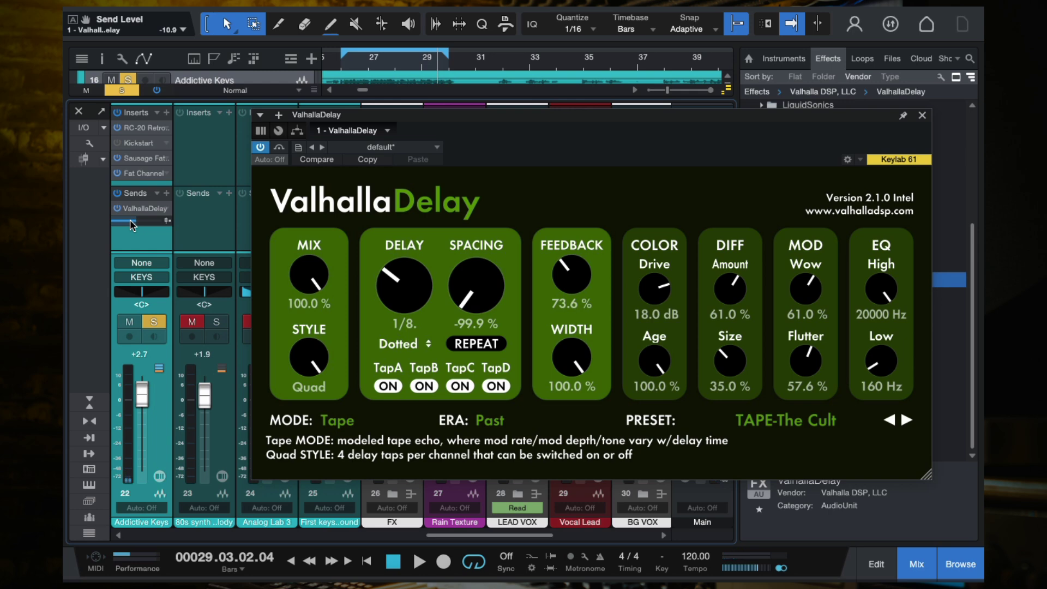
key(space)
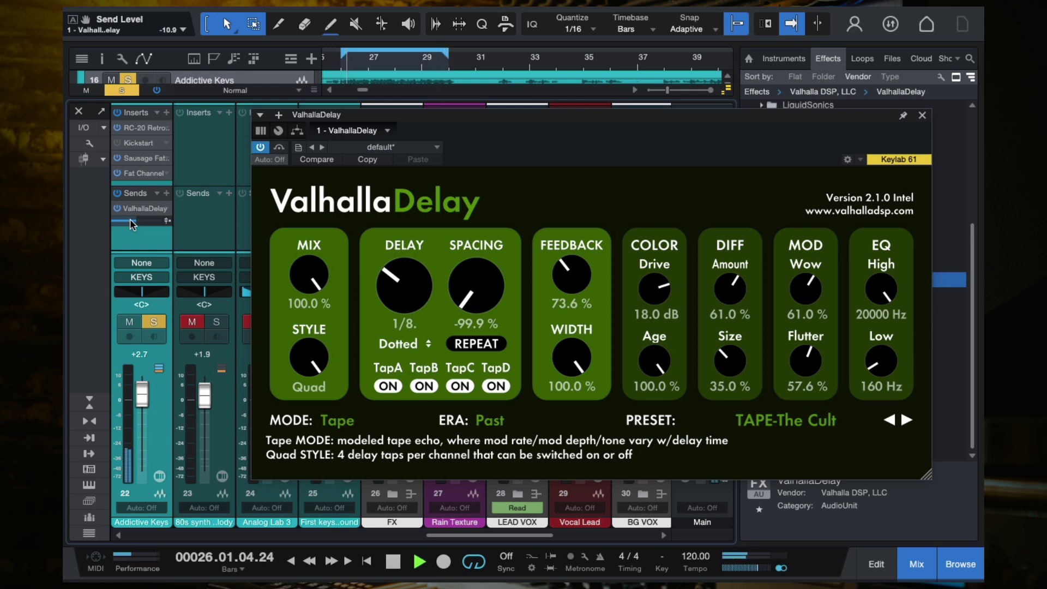
drag(129, 218, 123, 218)
key(space)
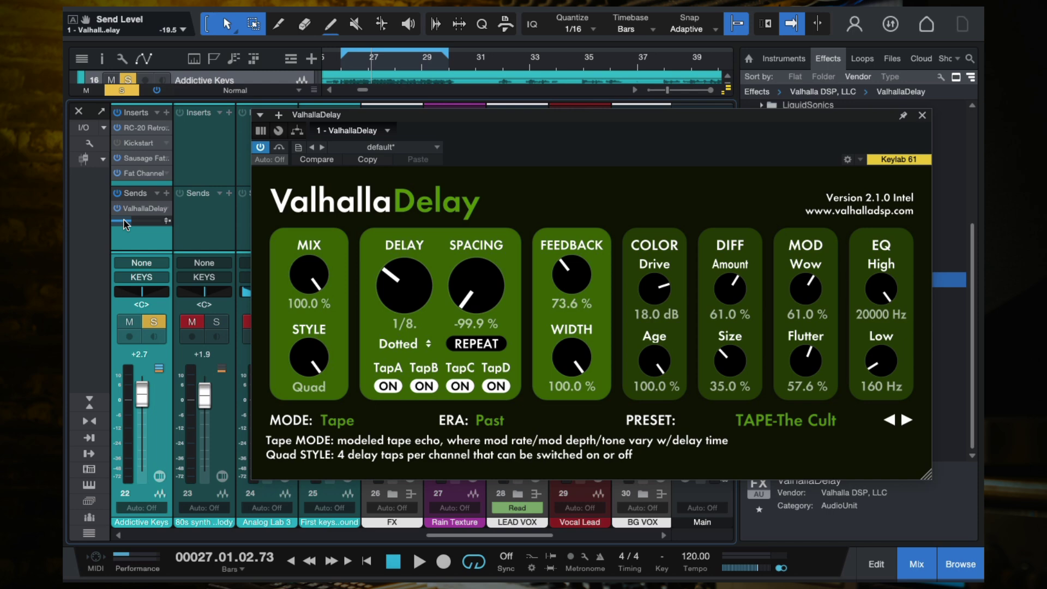
mouse_move(124, 219)
mouse_down()
mouse_move(143, 224)
mouse_move(127, 223)
mouse_up()
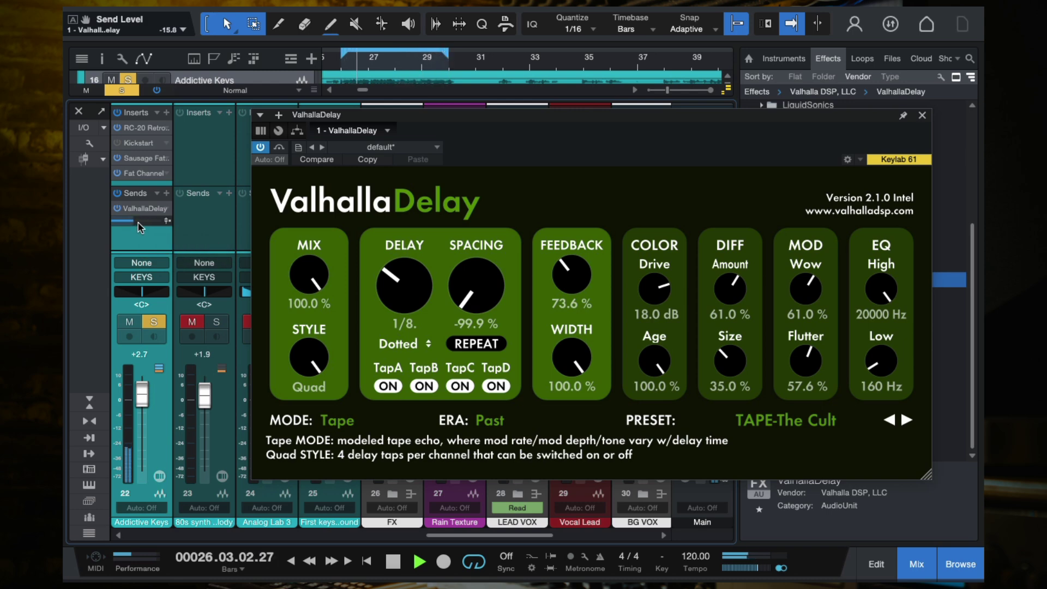
drag(142, 220, 139, 221)
click(921, 116)
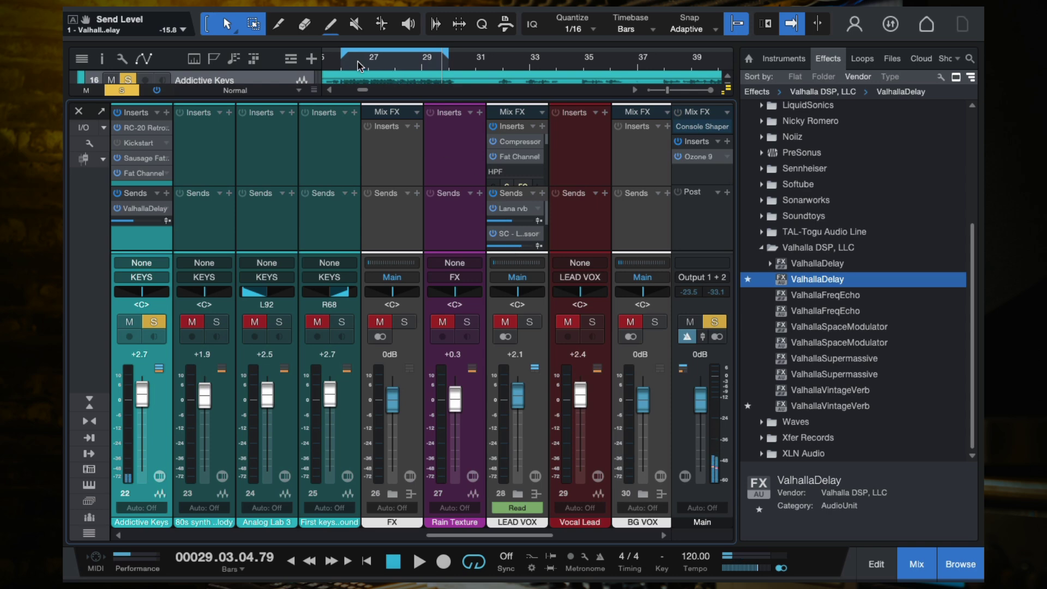
- Audition the soloed Addictive Keys with its delay from bar 26 and again from bar 22
click(344, 61)
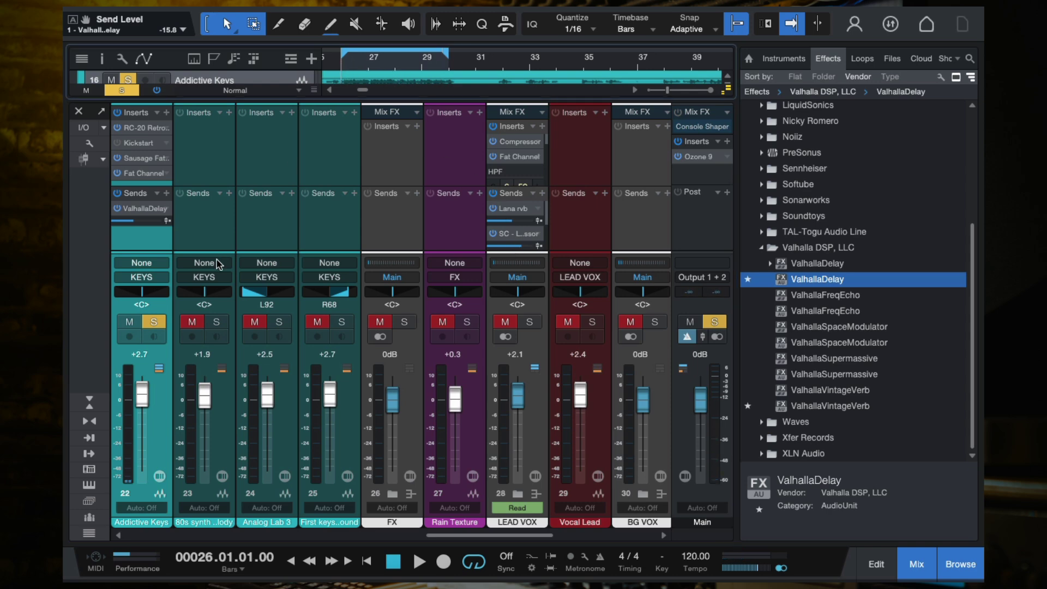
key(space)
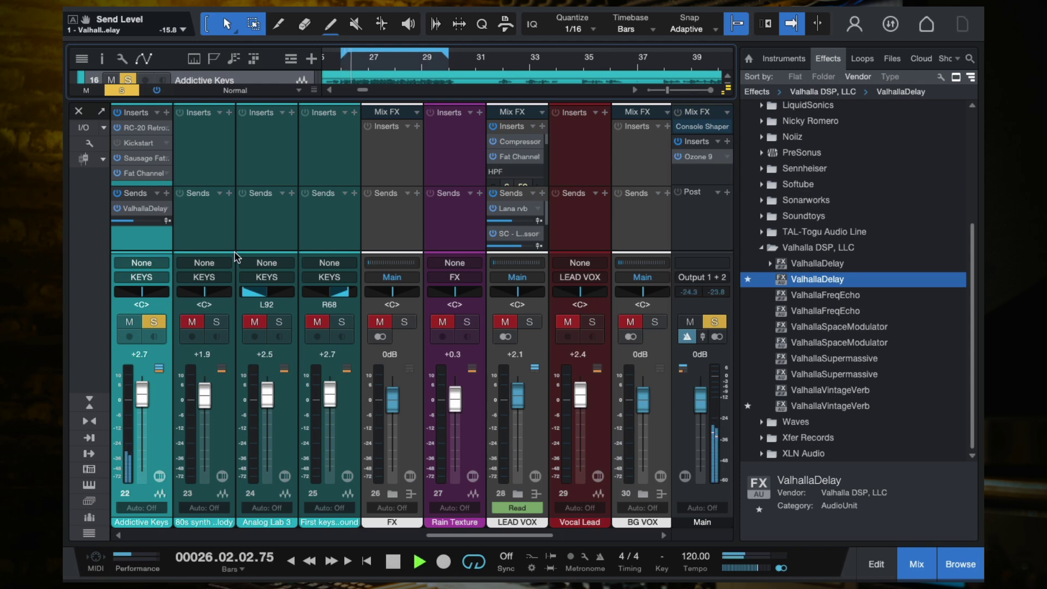
key(w)
key(w)
key(w)
click(334, 67)
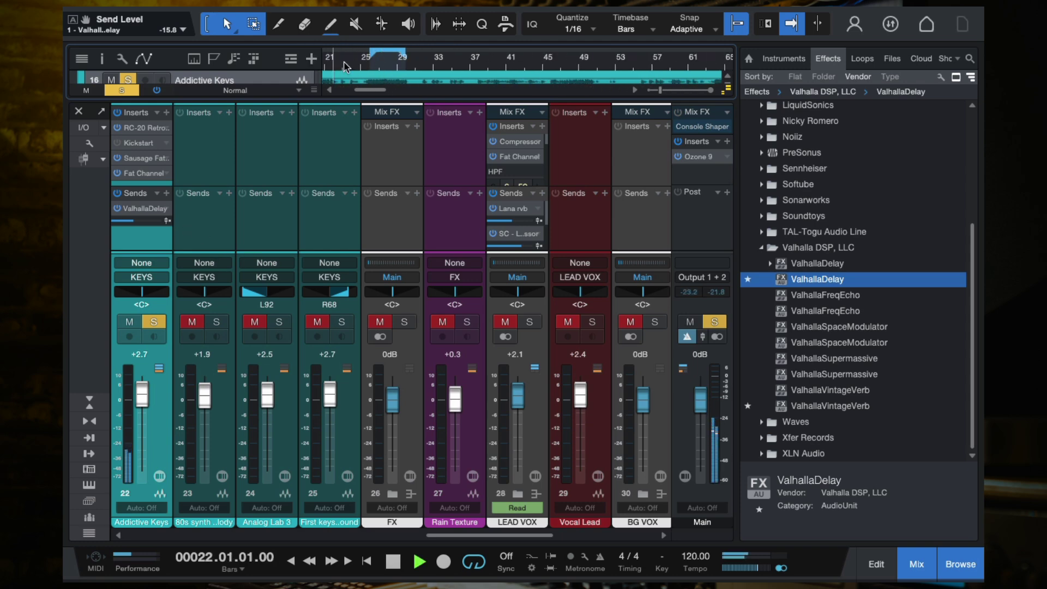
key(w)
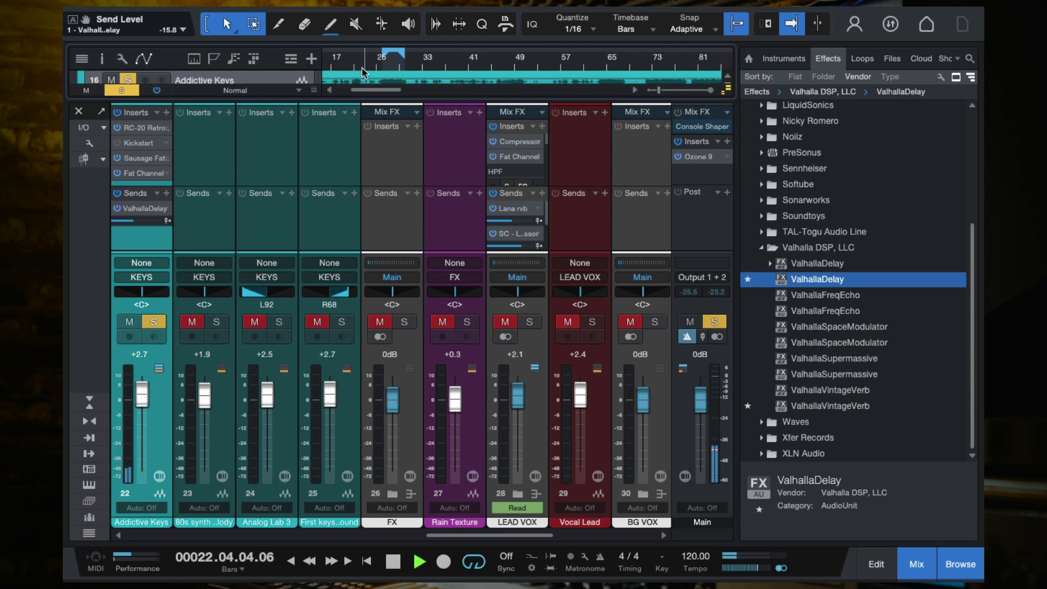
key(w)
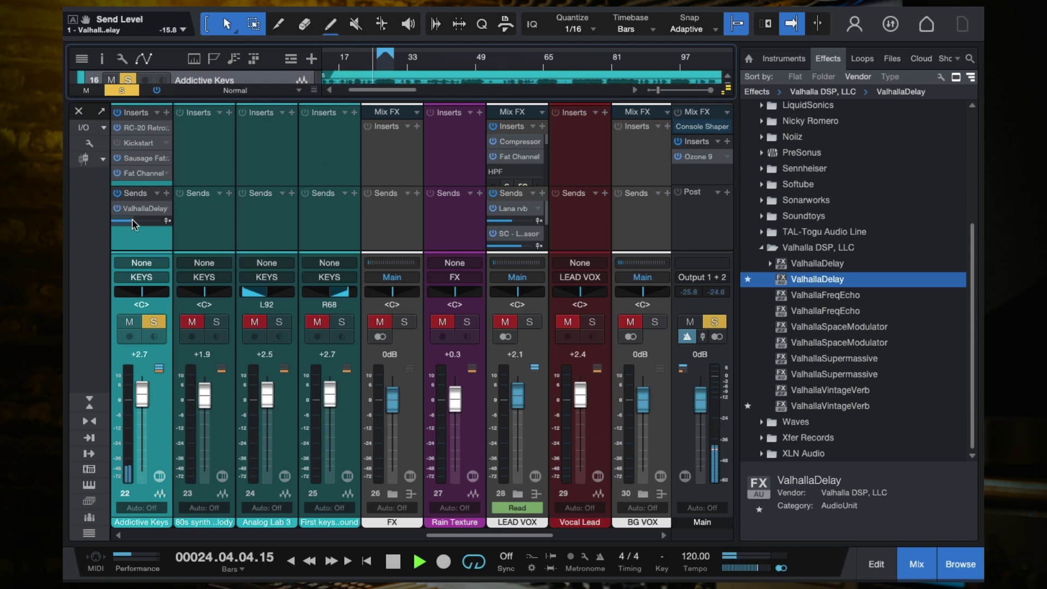
mouse_move(134, 223)
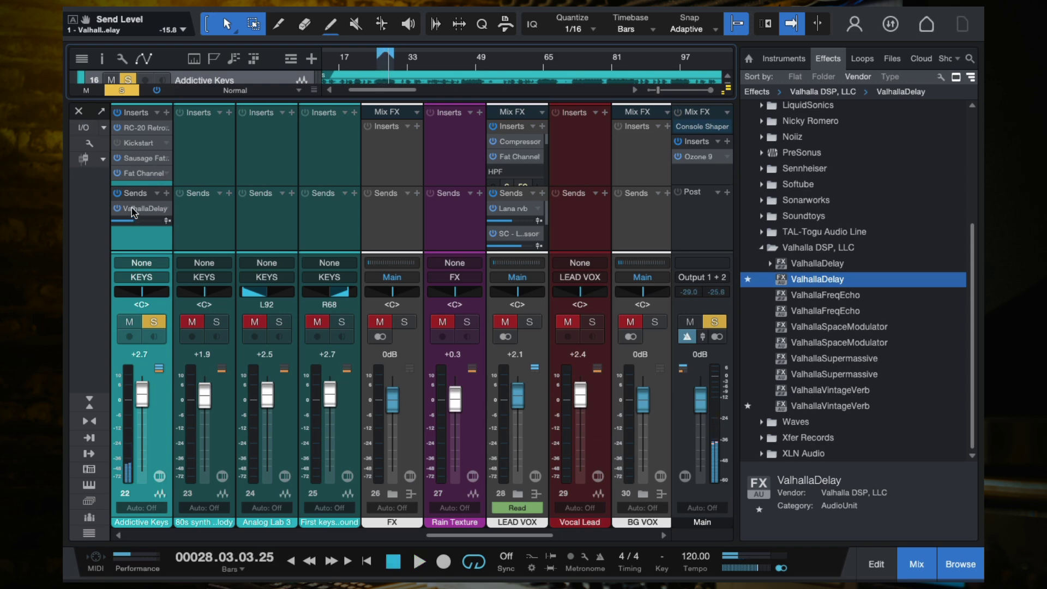
- Close the mixer and turn off solo on the Addictive Keys track
click(78, 112)
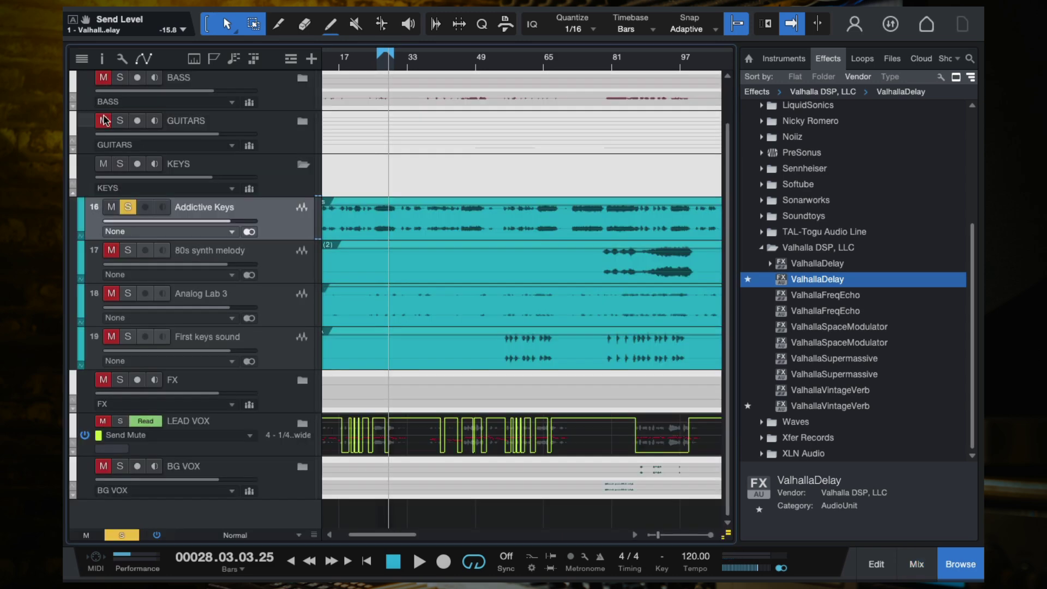
click(129, 207)
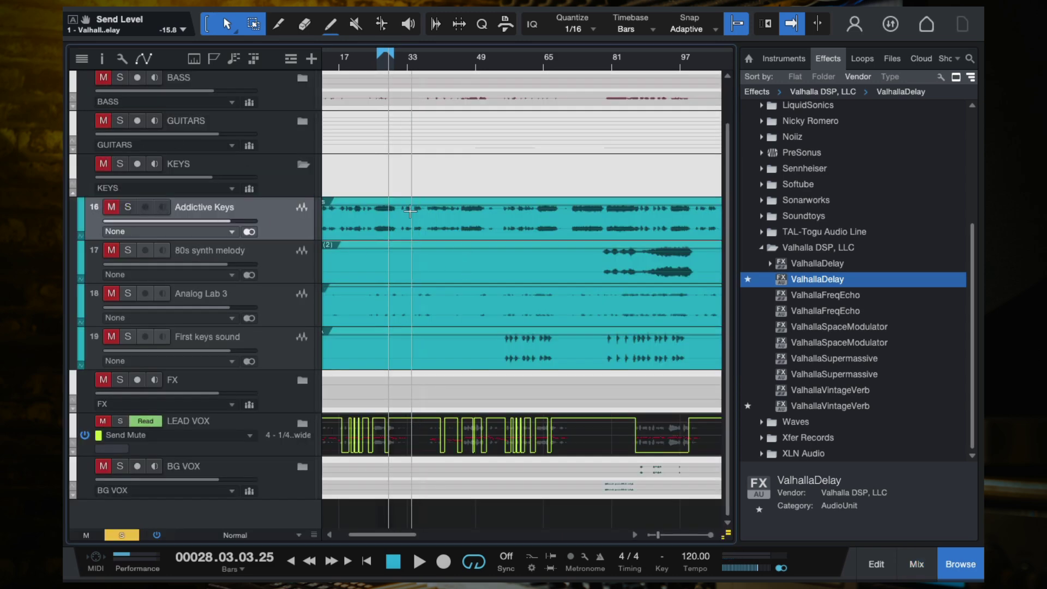
- Clear the track solos, play the full mix from near the song's start, and open the mixer
click(329, 63)
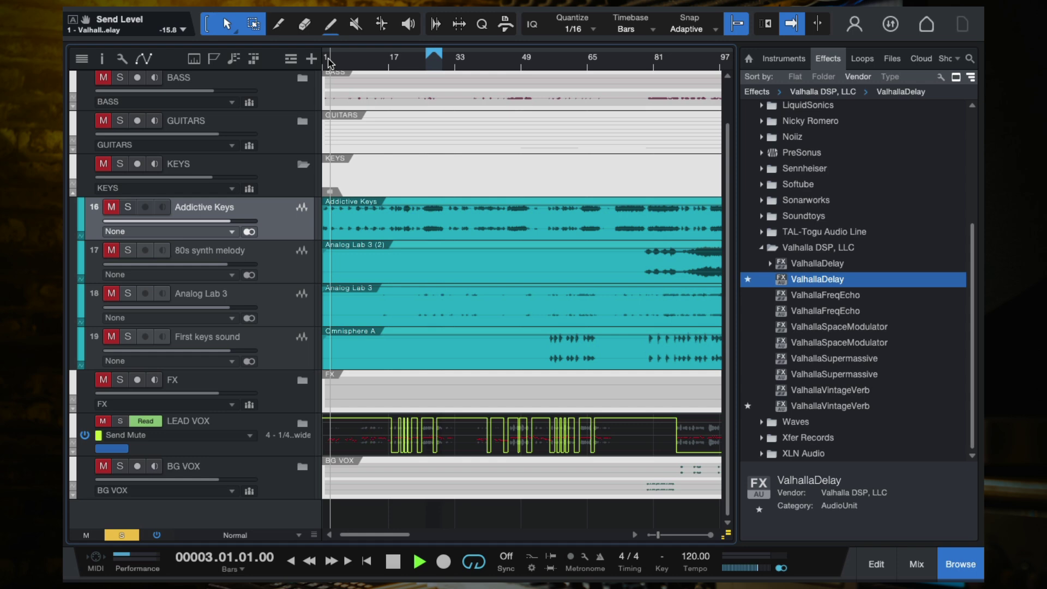
key(space)
click(122, 535)
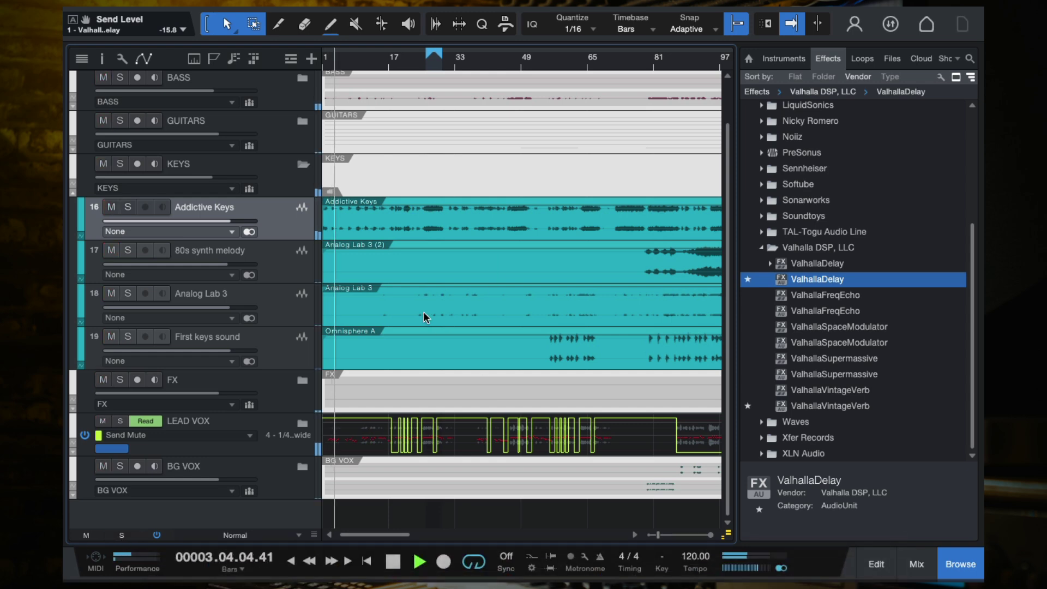
scroll(423, 312, up, 2)
key(f)
key(F3)
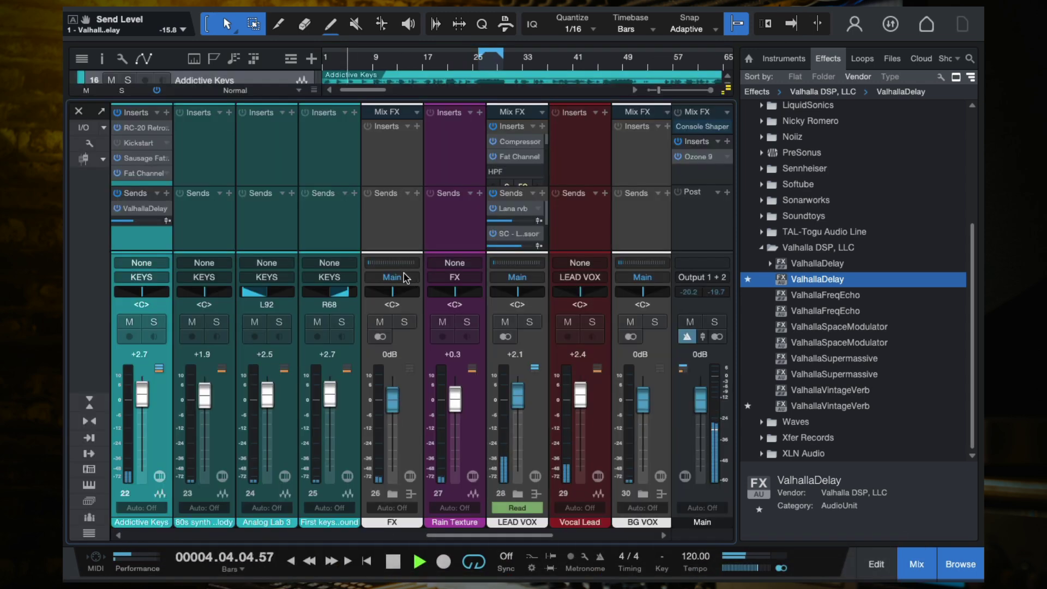
- Compare the full mix with the ValhallaDelay send on Addictive Keys muted and unmuted
click(118, 210)
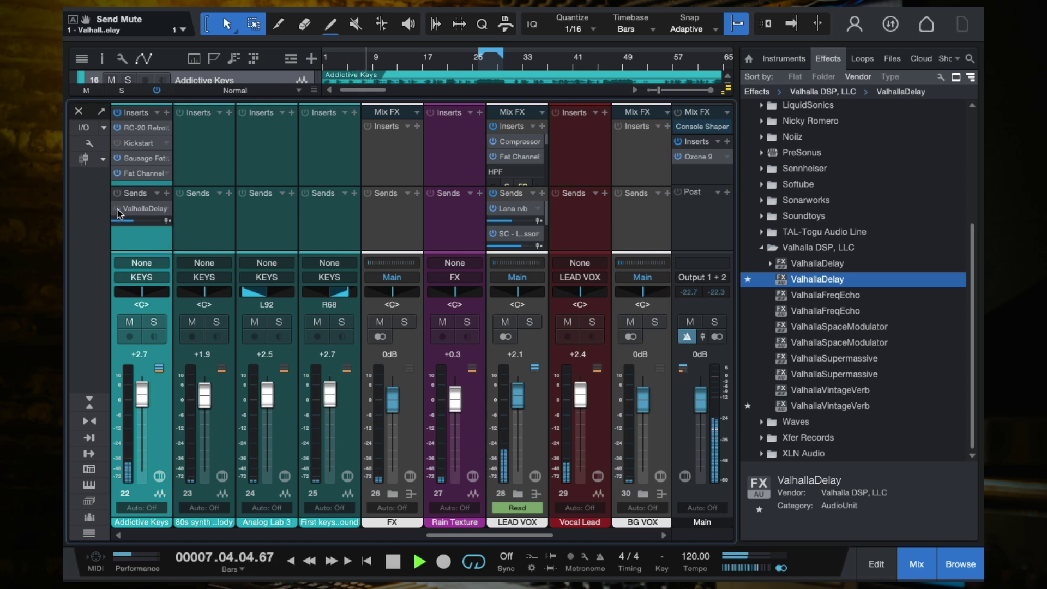
key(space)
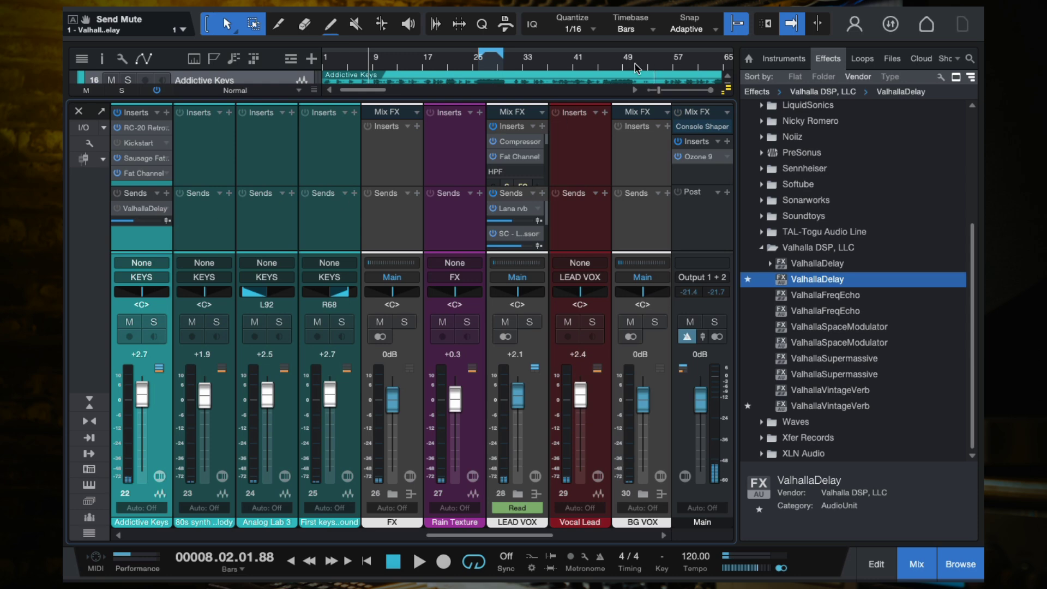
click(482, 62)
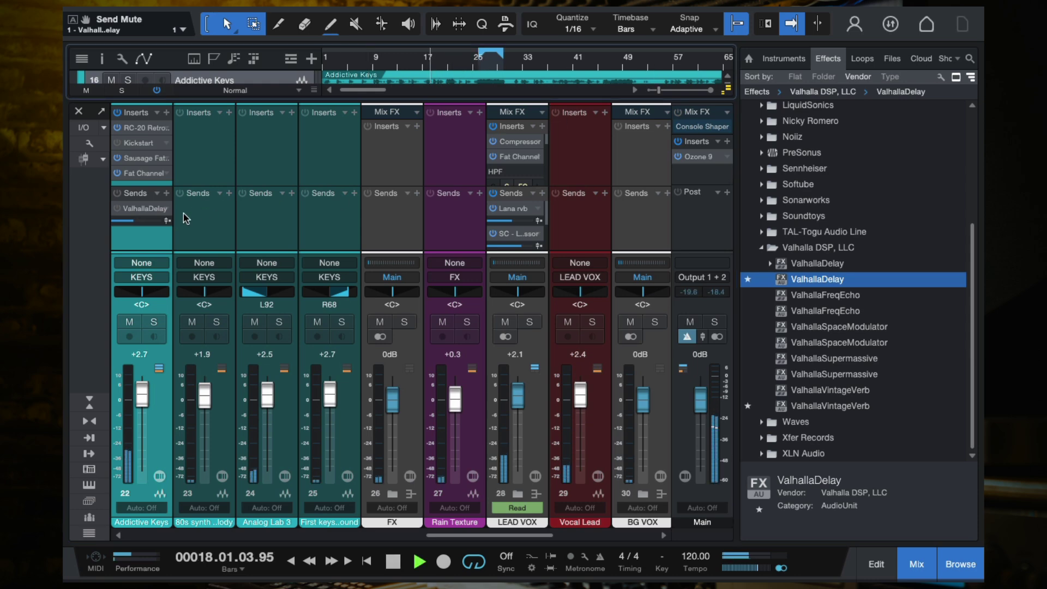
click(116, 209)
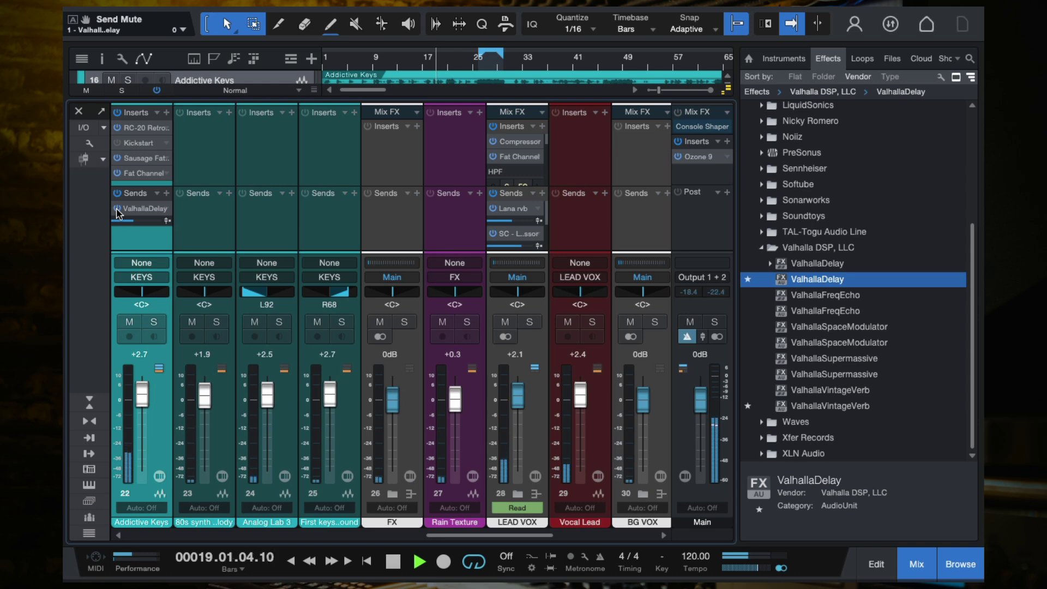
key(space)
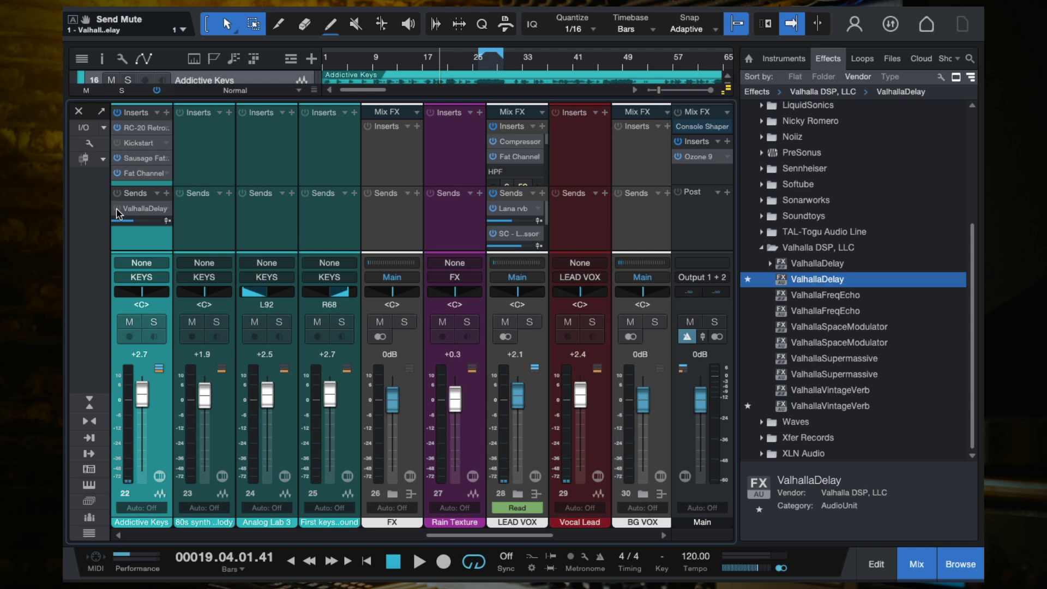
- Show the ValhallaDelay Send Mute automation on Addictive Keys and keep the send muted until about bar 25.5
scroll(480, 72, up, 2)
click(480, 69)
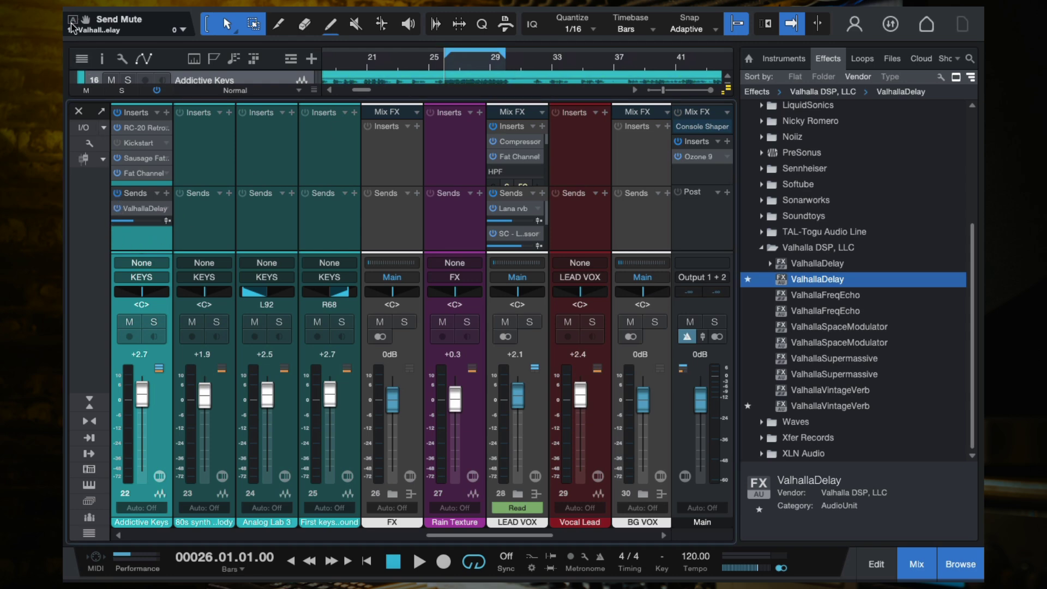
click(79, 112)
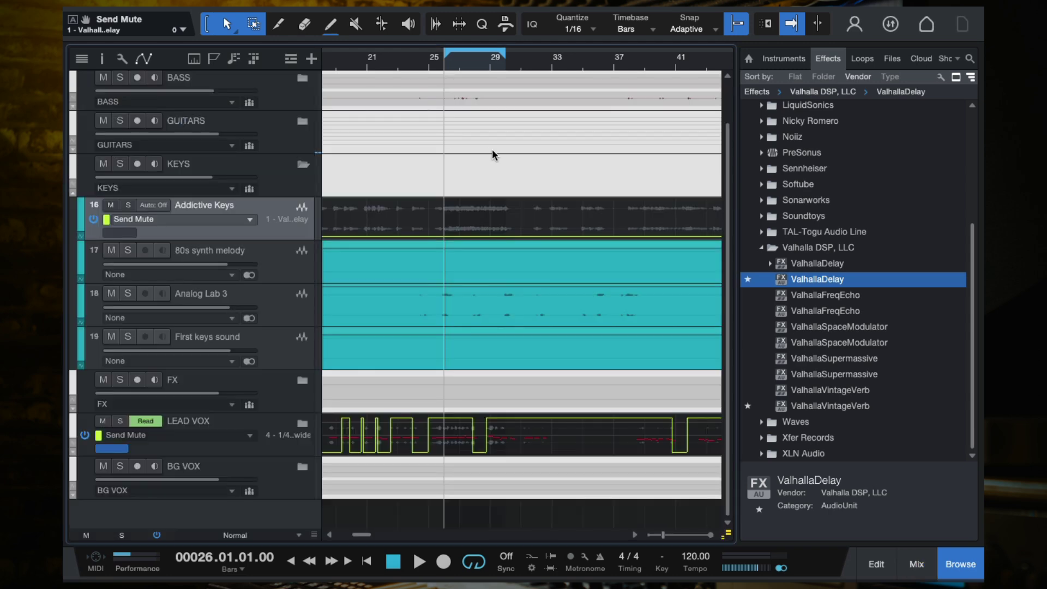
scroll(435, 234, left, 3)
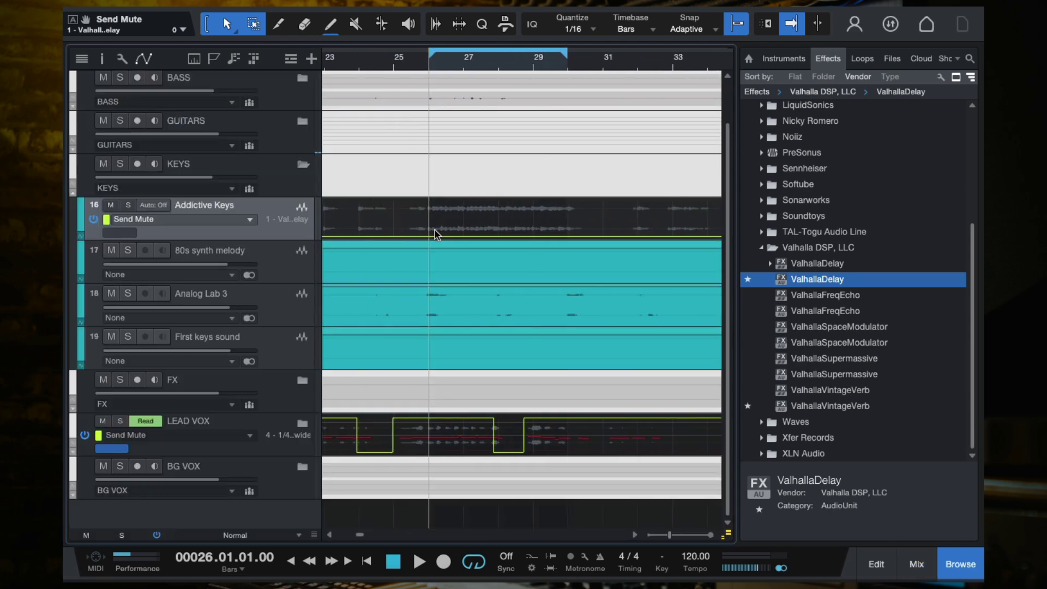
drag(408, 235, 401, 198)
scroll(401, 62, up, 2)
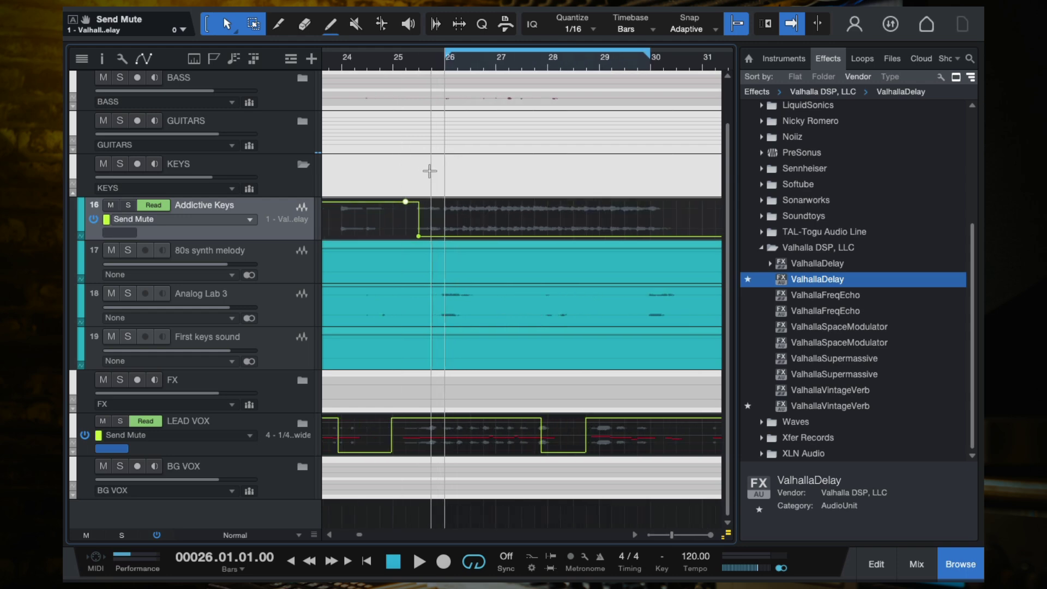
- Play from about bar 25 and move the Addictive Keys send's unmute point to just before bar 26
click(399, 62)
key(space)
scroll(401, 63, up, 2)
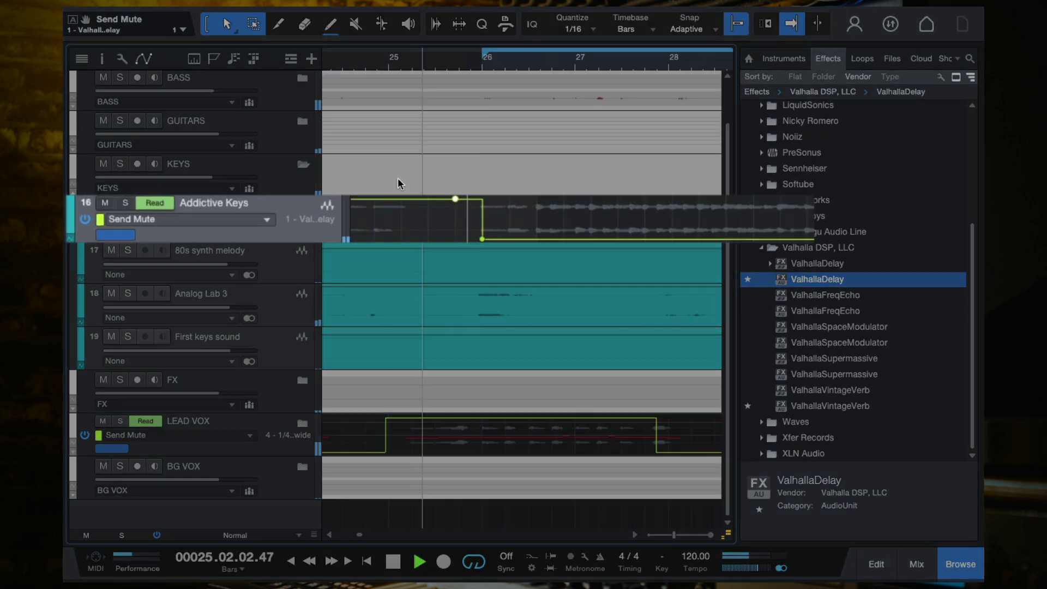
drag(570, 243, 626, 245)
key(w)
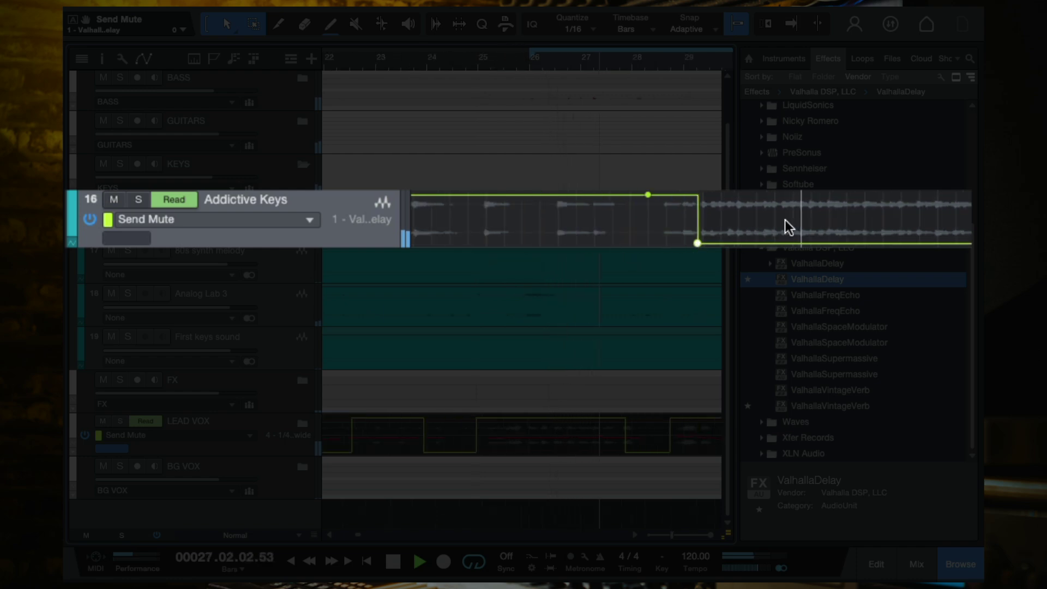
key(w)
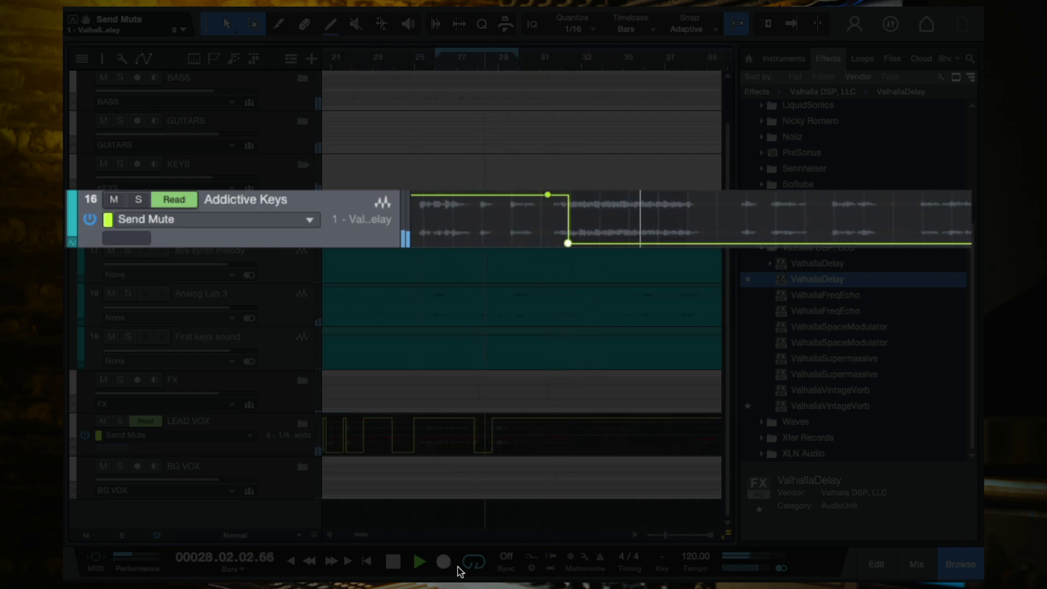
- Mute the Addictive Keys delay send again from about bar 30.5 in its Send Mute automation
key(e)
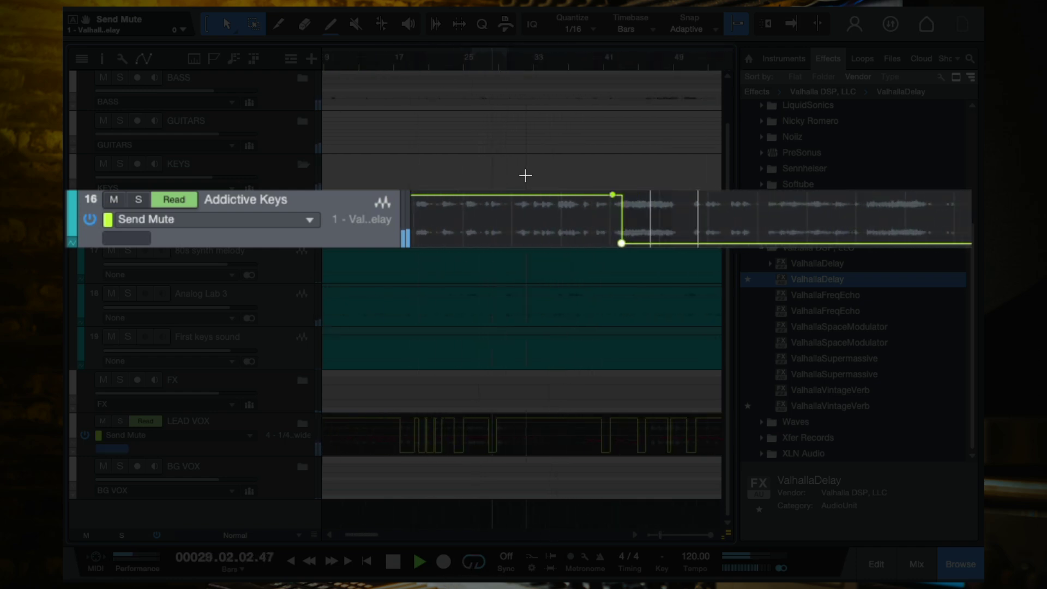
key(5)
key(e)
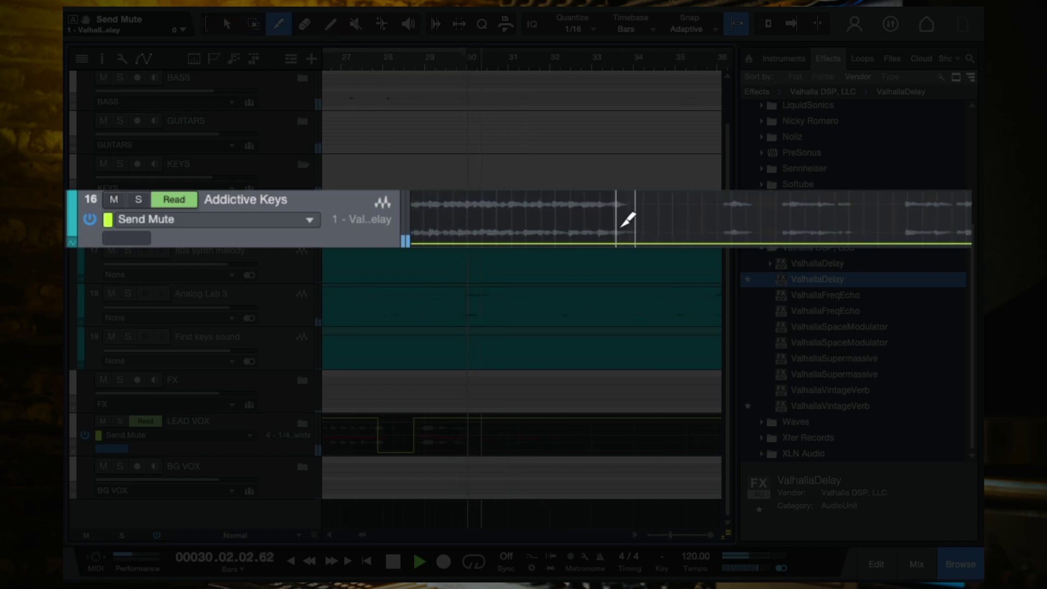
key(1)
mouse_move(661, 251)
mouse_down()
mouse_move(687, 248)
mouse_move(507, 180)
mouse_move(498, 165)
mouse_up()
key(w)
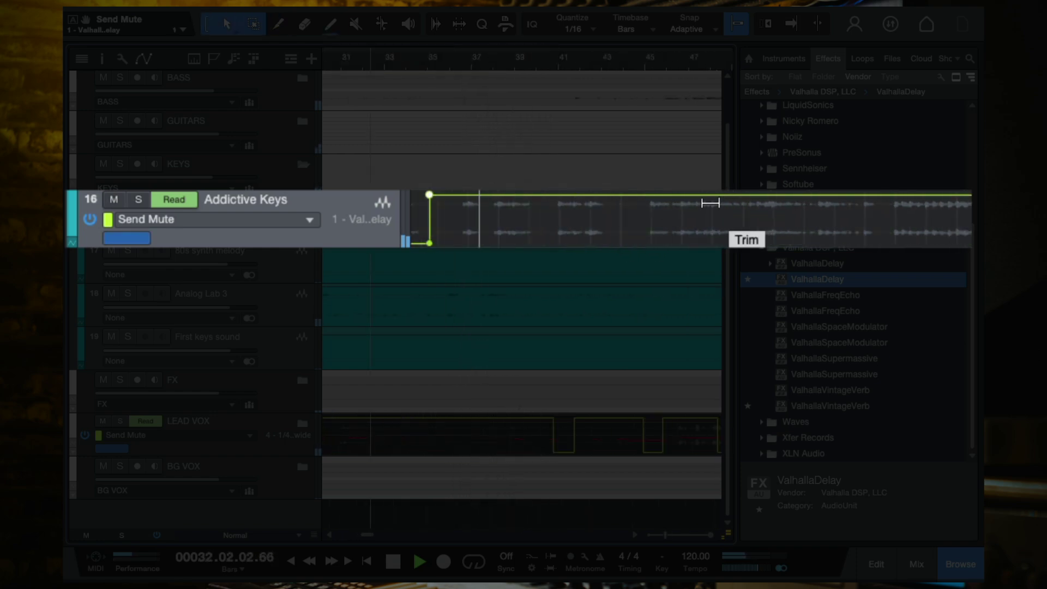
key(w)
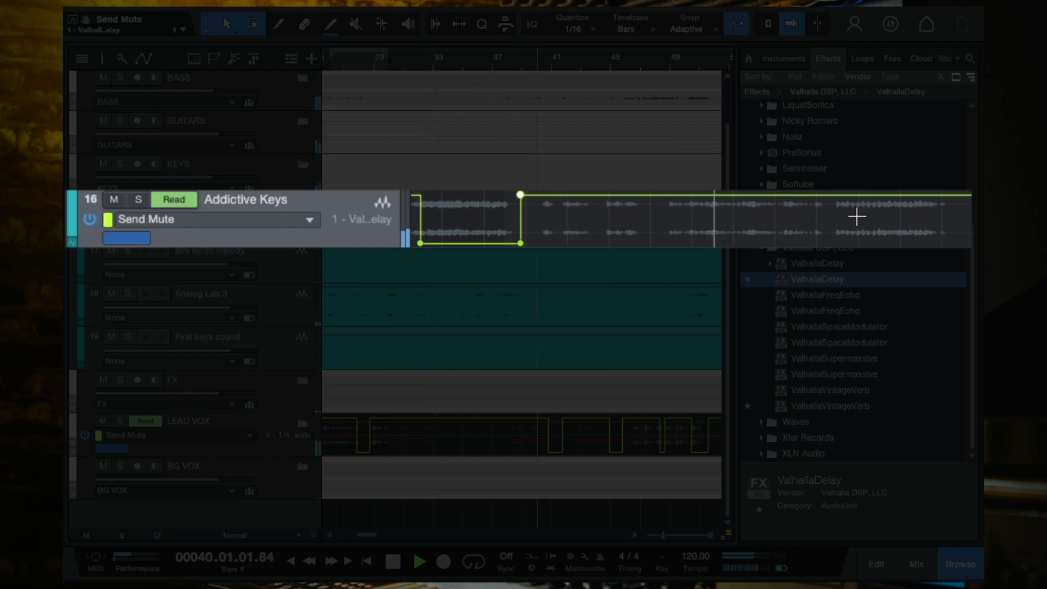
- Audition the mix further on, skipping ahead from about bar 39 to bar 61
click(527, 65)
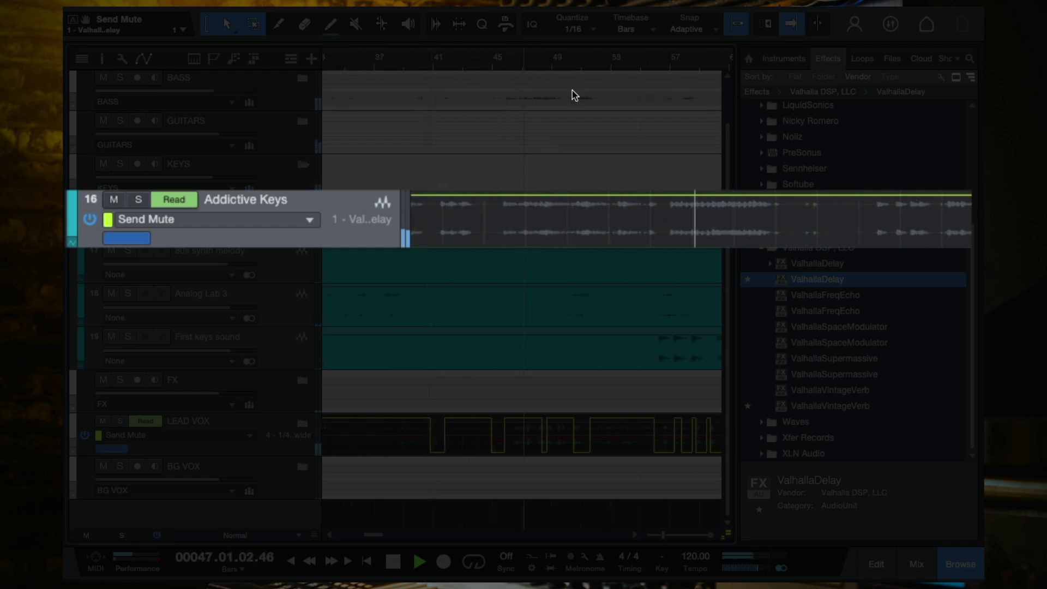
click(581, 58)
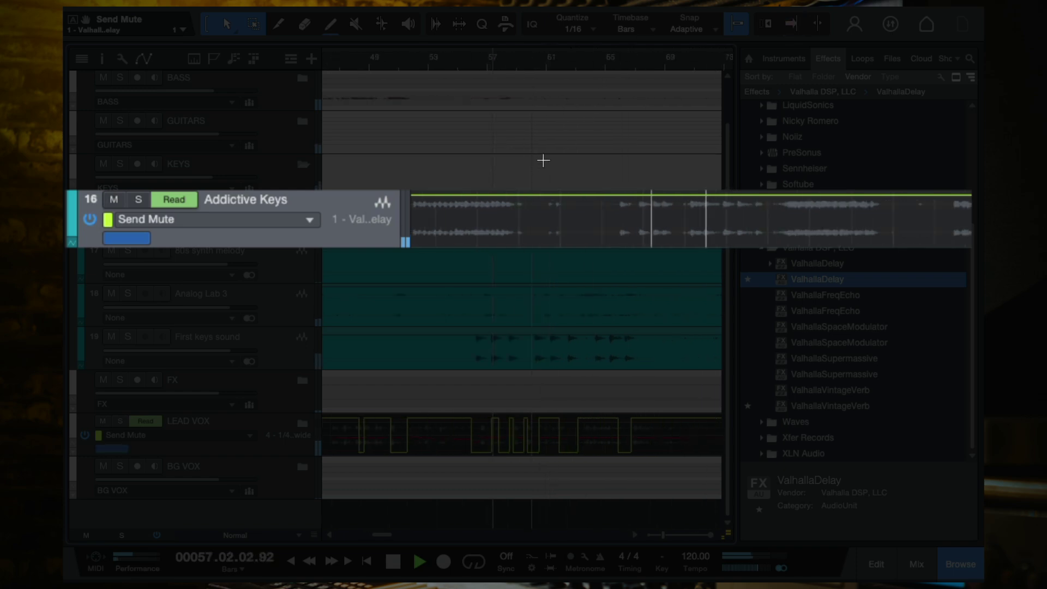
scroll(552, 154, up, 2)
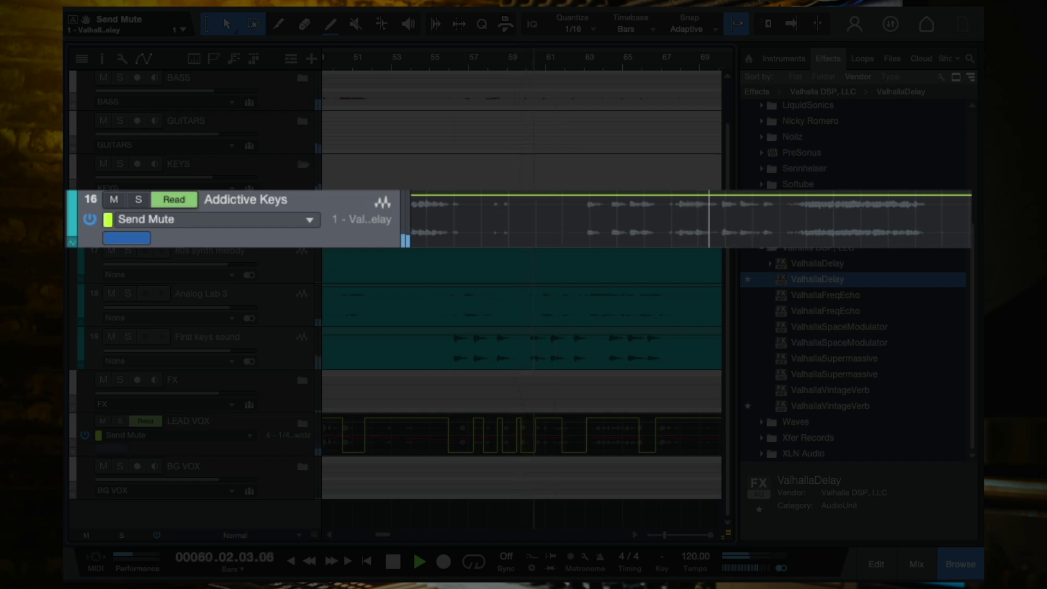
key(space)
key(f)
scroll(518, 327, up, 1)
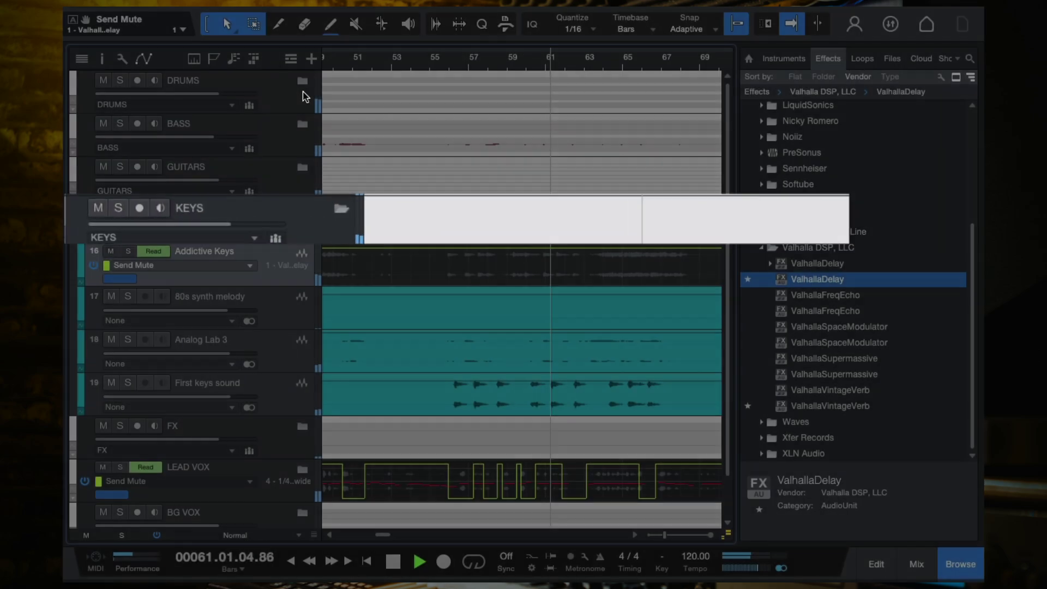
- Expand the DRUMS folder and check the Kick Acst track against playback around bars 61 and 62
key(space)
click(301, 83)
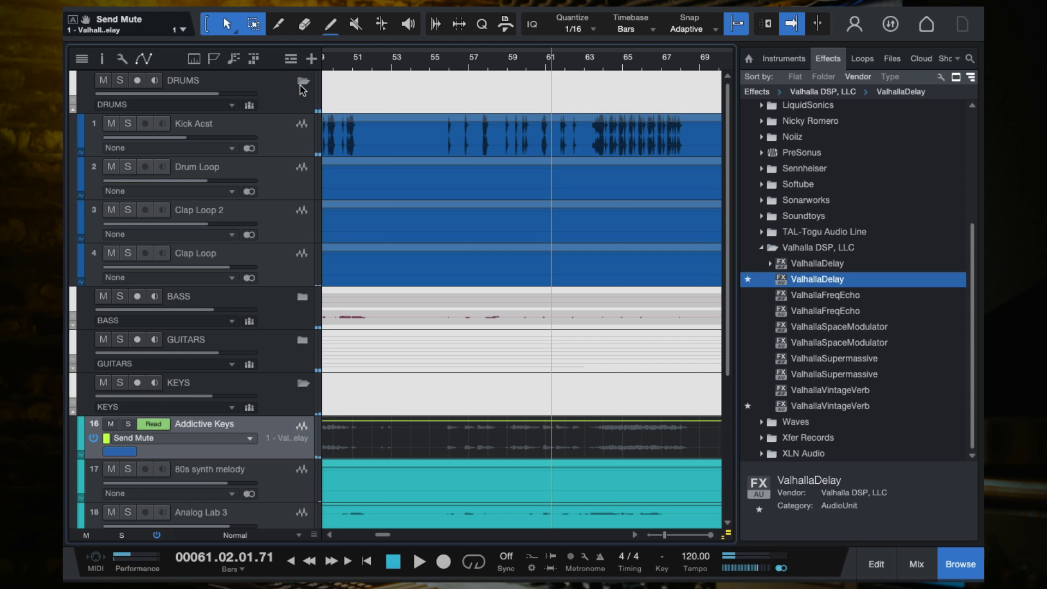
mouse_move(204, 143)
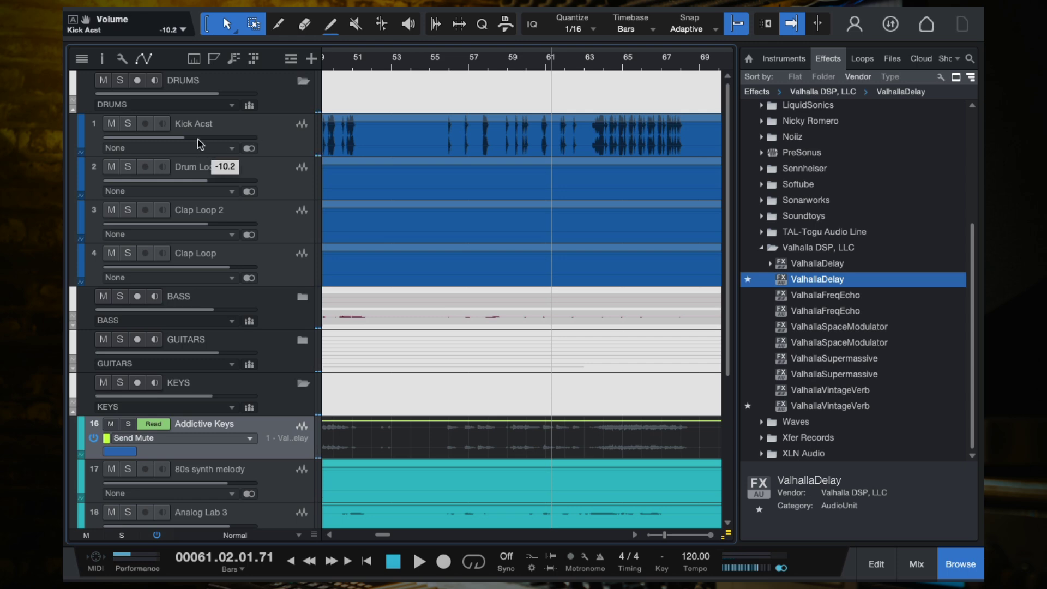
key(space)
scroll(568, 241, down, 1)
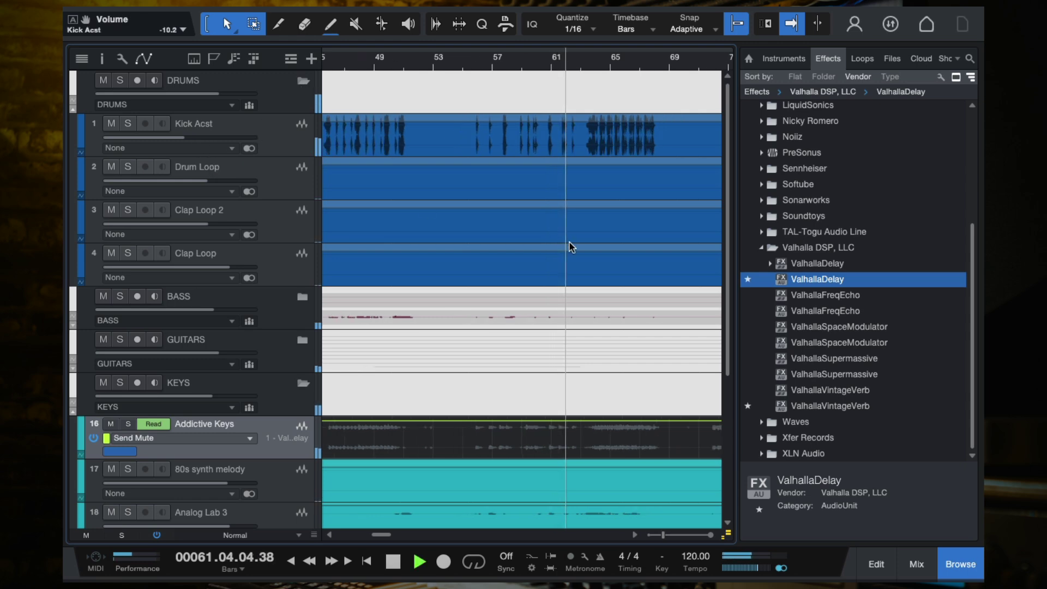
key(space)
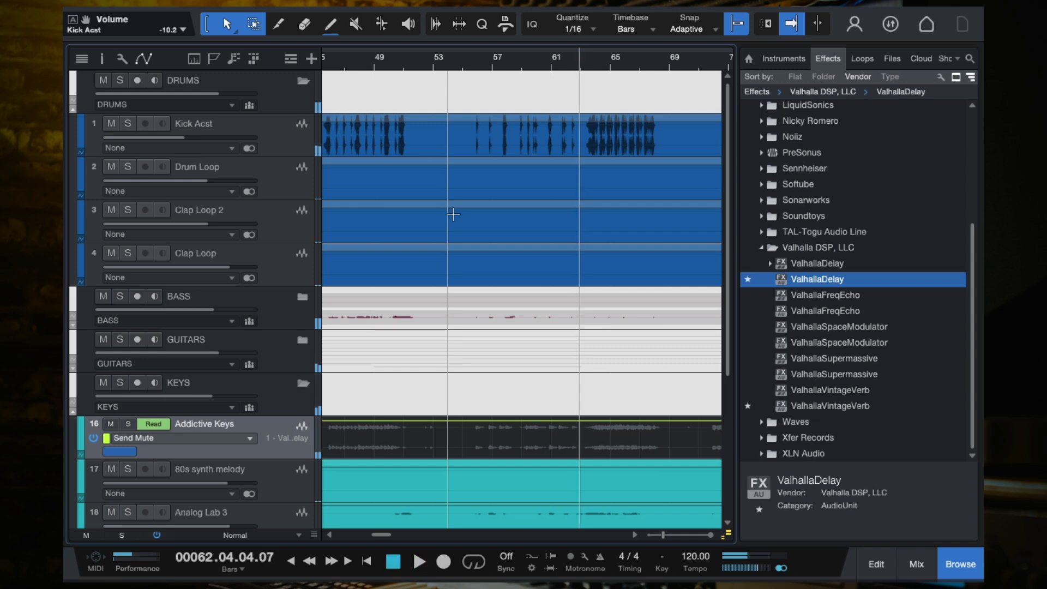
scroll(449, 203, down, 1)
scroll(566, 252, up, 1)
scroll(565, 252, down, 5)
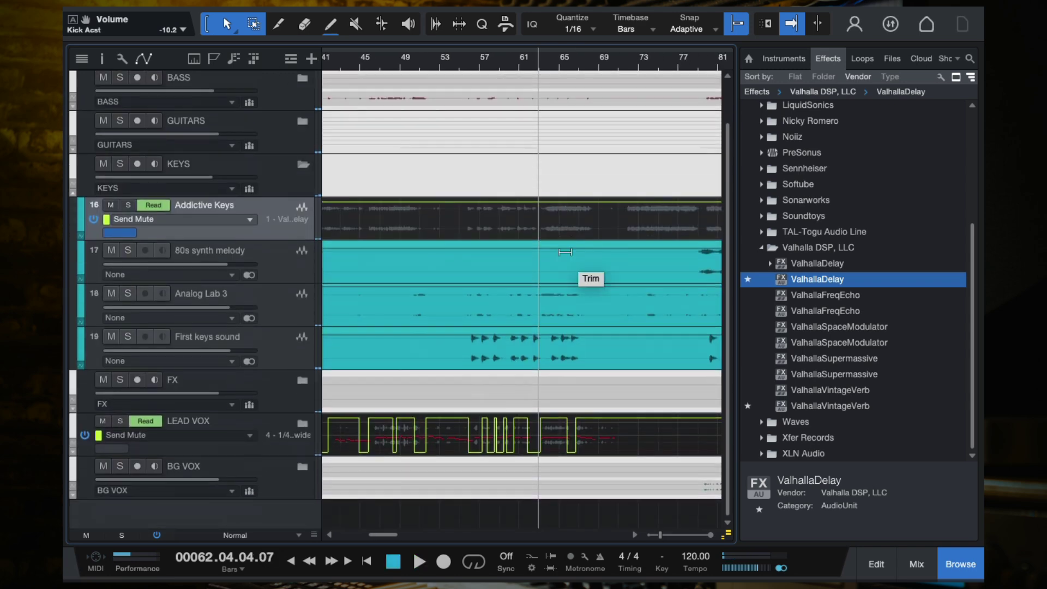
- Unmute the Addictive Keys delay send from just before bar 64 in its Send Mute automation
key(space)
scroll(505, 237, up, 2)
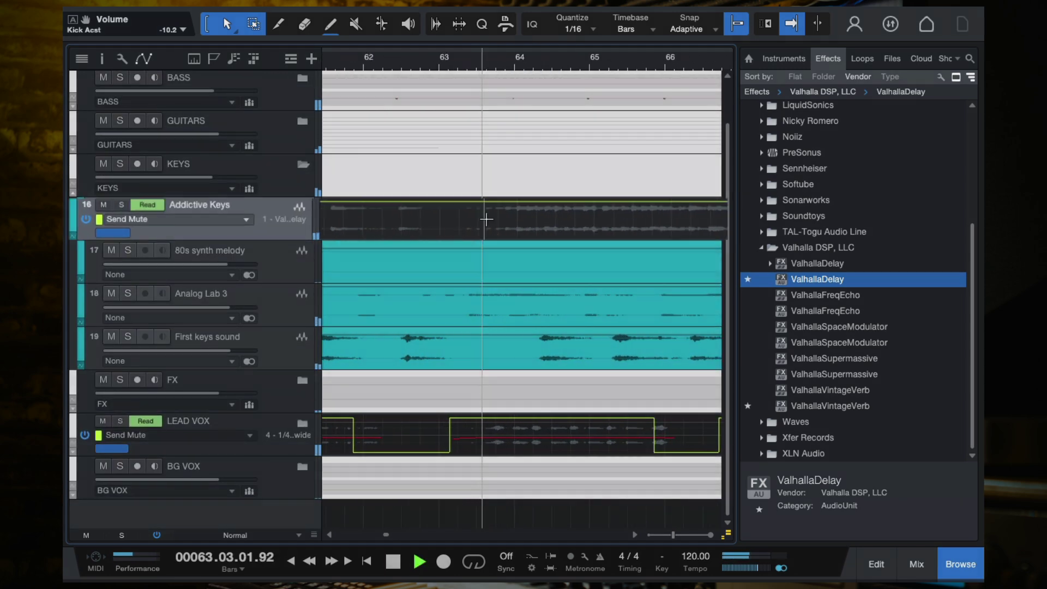
click(697, 195)
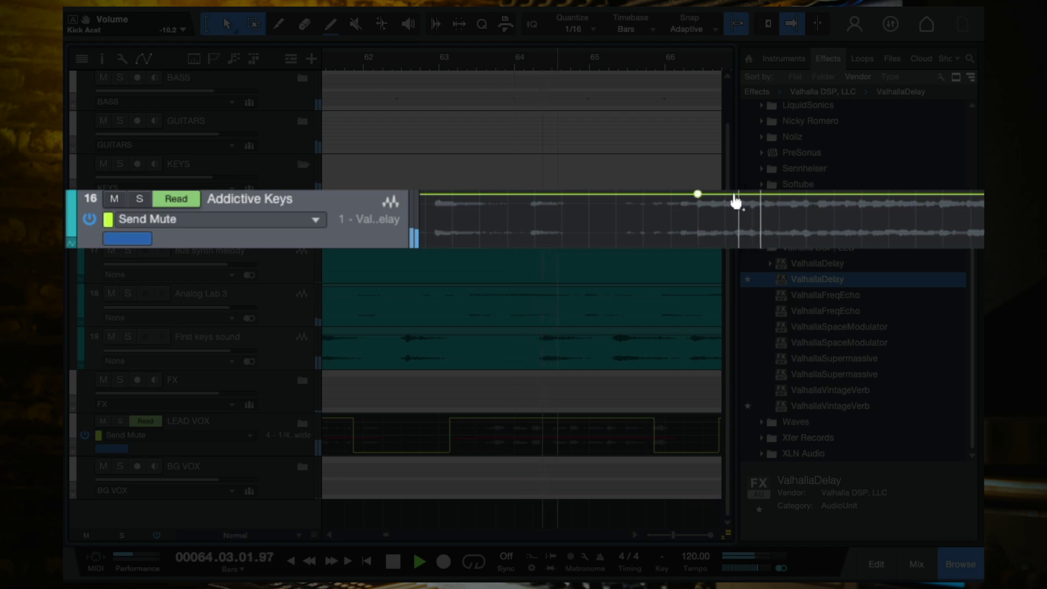
drag(729, 203, 518, 269)
scroll(543, 189, down, 3)
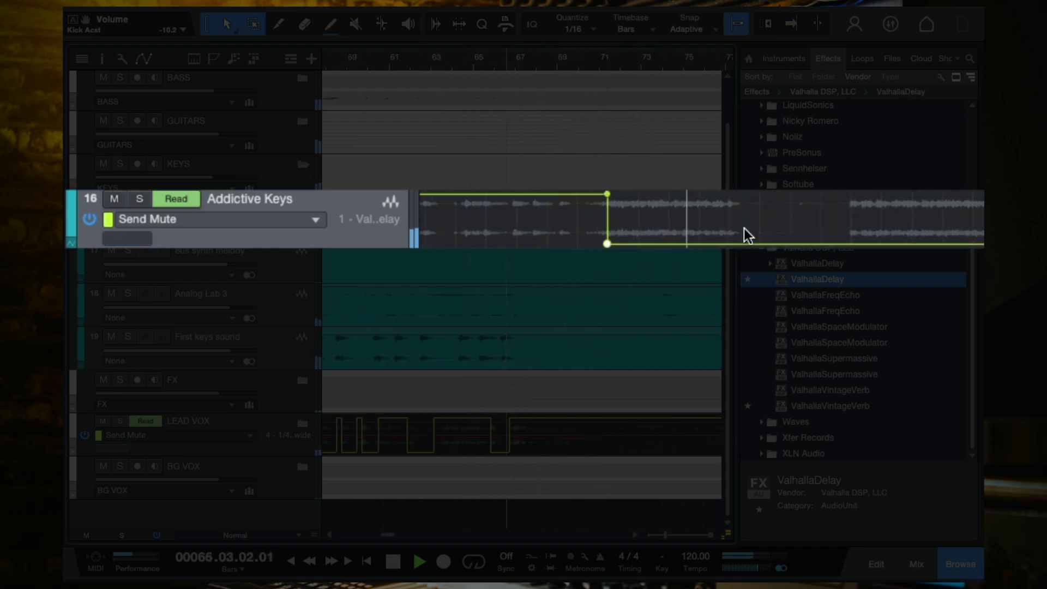
- Mute the Addictive Keys delay send again from about bar 68.5 and play on to check the following section
click(745, 244)
click(774, 244)
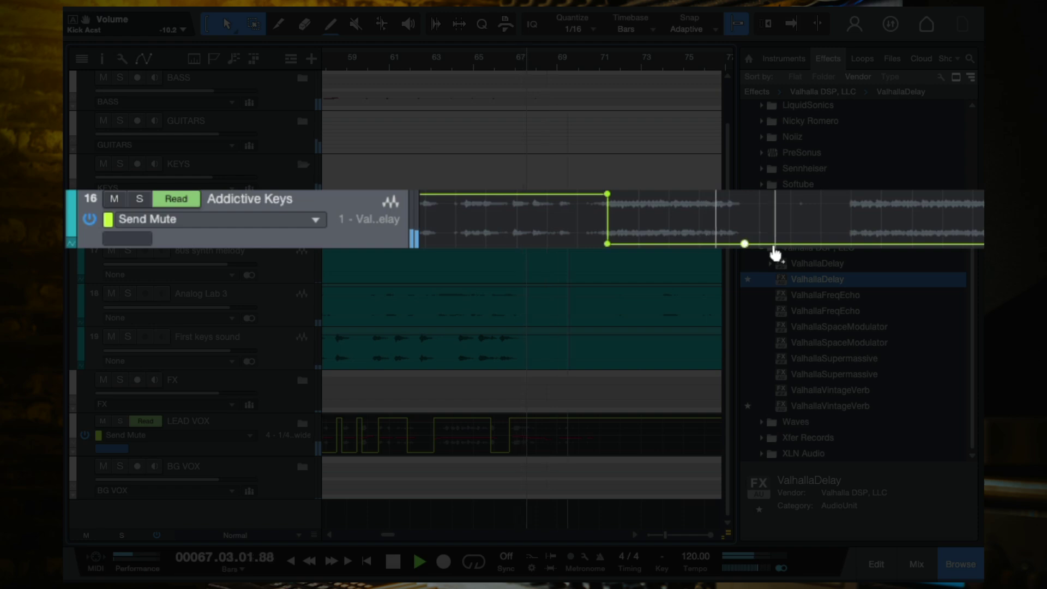
drag(554, 160, 548, 155)
scroll(607, 119, up, 1)
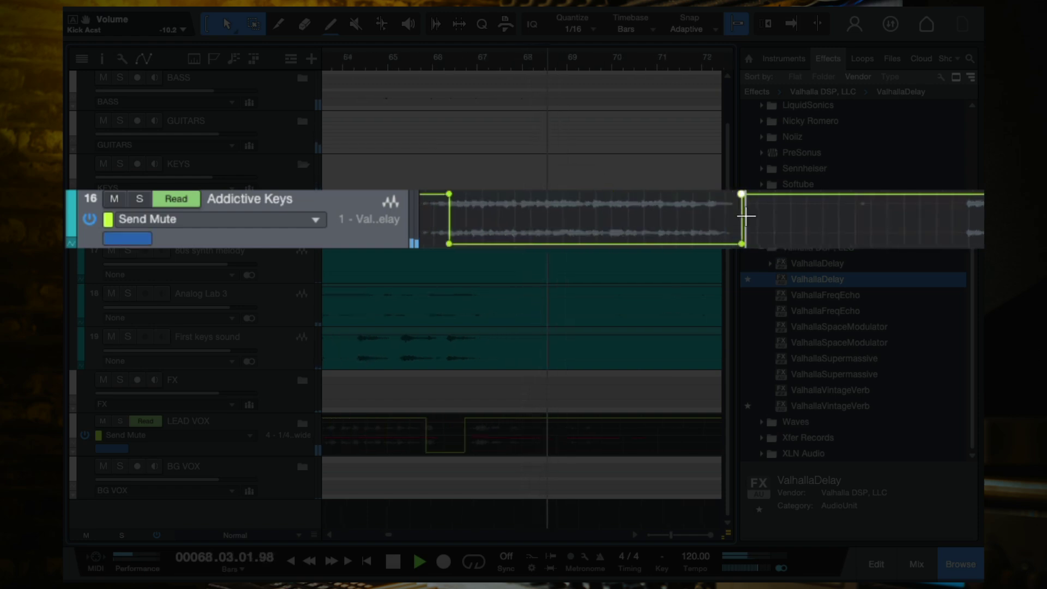
scroll(657, 142, down, 1)
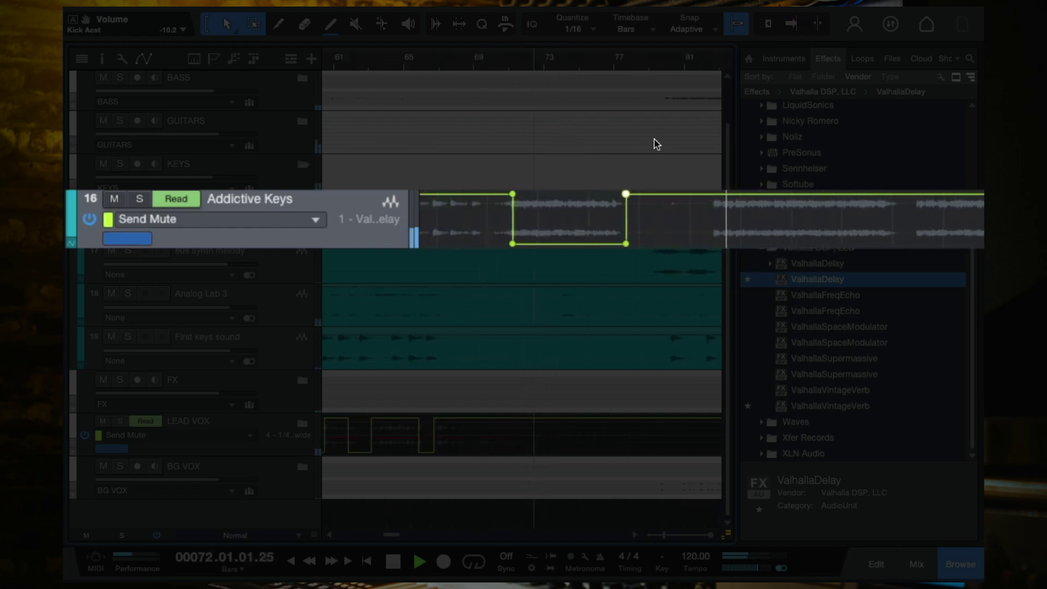
scroll(764, 203, right, 3)
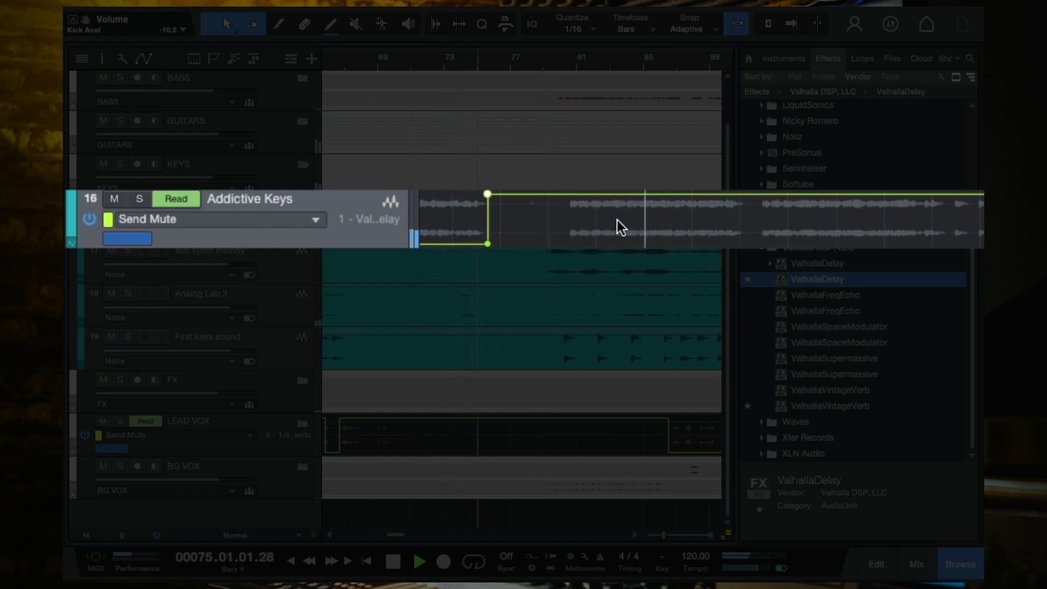
- Play the mix on from about bar 80 and solo the Addictive Keys track to hear it alone
click(559, 54)
key(f)
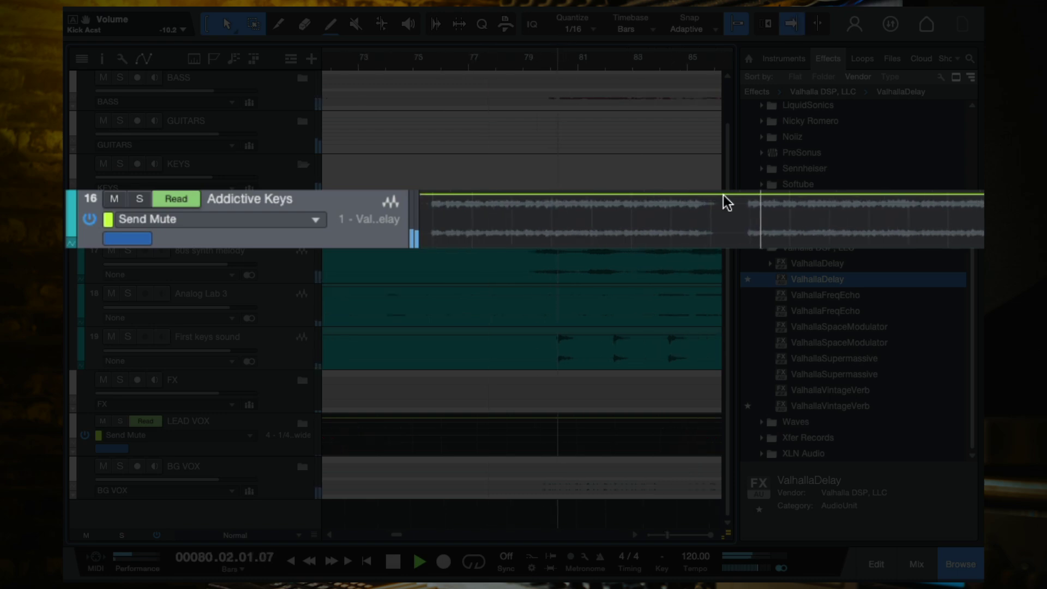
key(e)
click(141, 198)
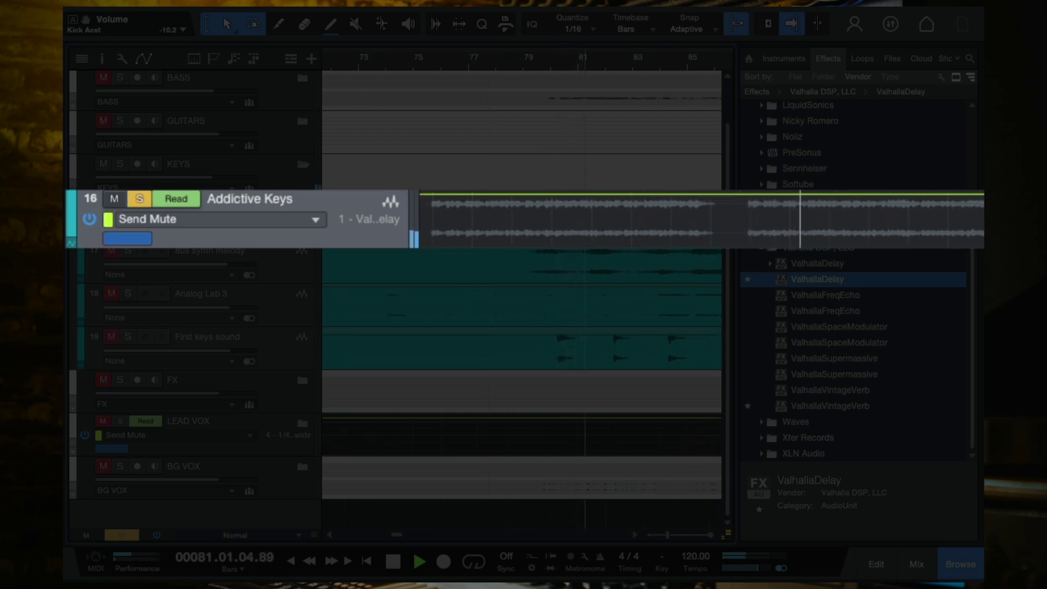
- Try unmuting the Addictive Keys delay send from bar 79.4 in its Send Mute automation
click(739, 194)
drag(776, 199, 739, 244)
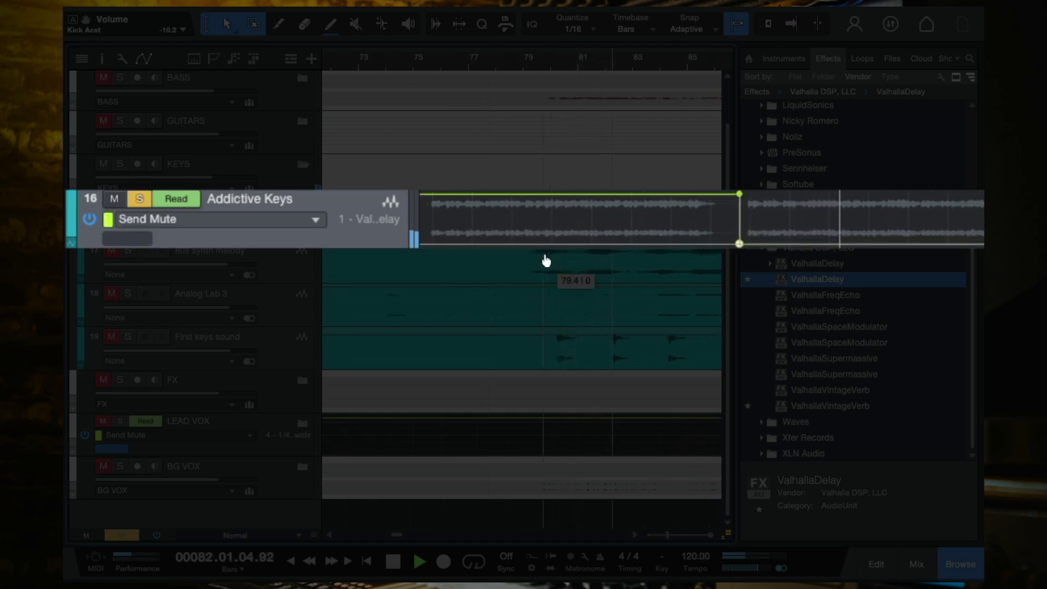
key(w)
key(w)
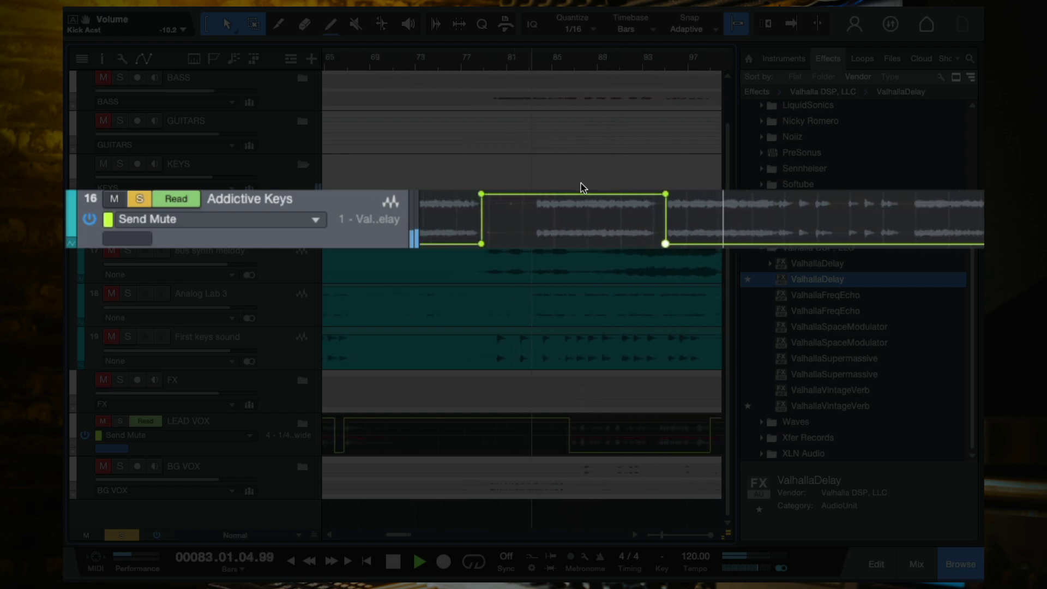
mouse_move(666, 249)
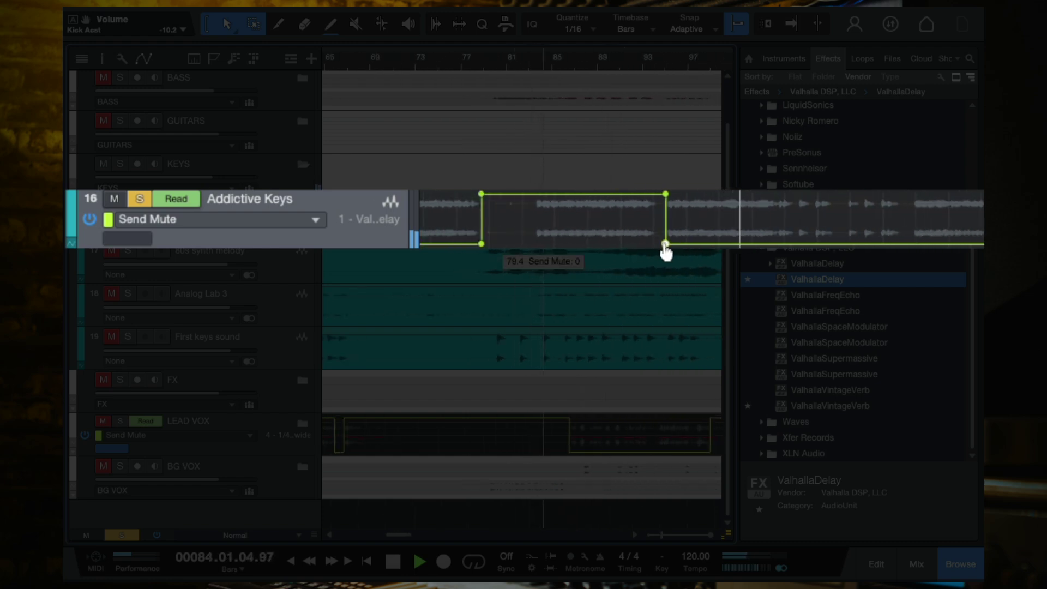
key(ctrl+z)
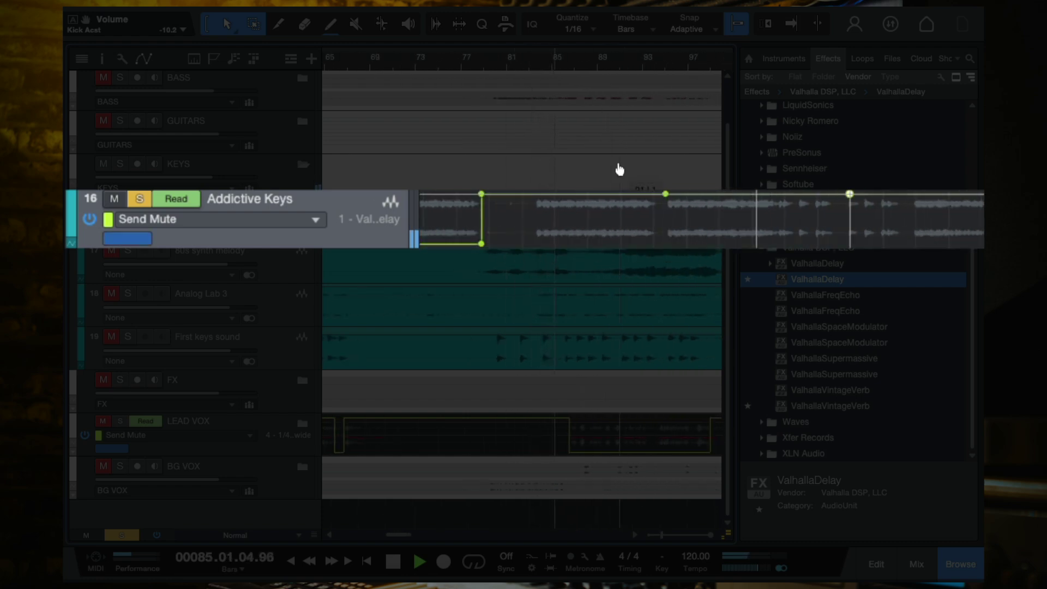
- Audition the soloed Addictive Keys from about bar 85, skipping ahead to about bar 94
key(f)
key(space)
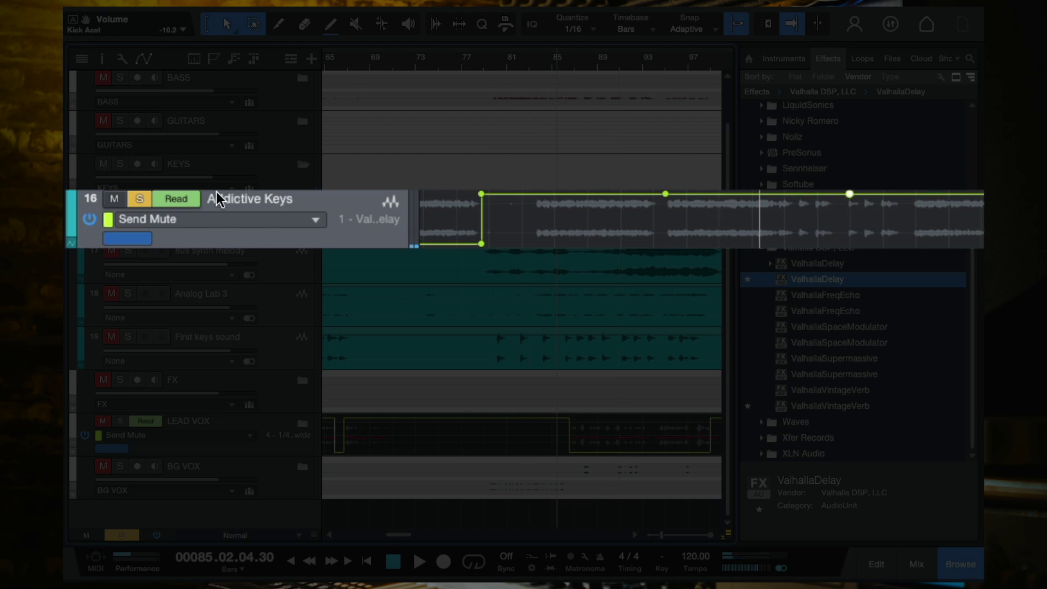
scroll(789, 229, up, 3)
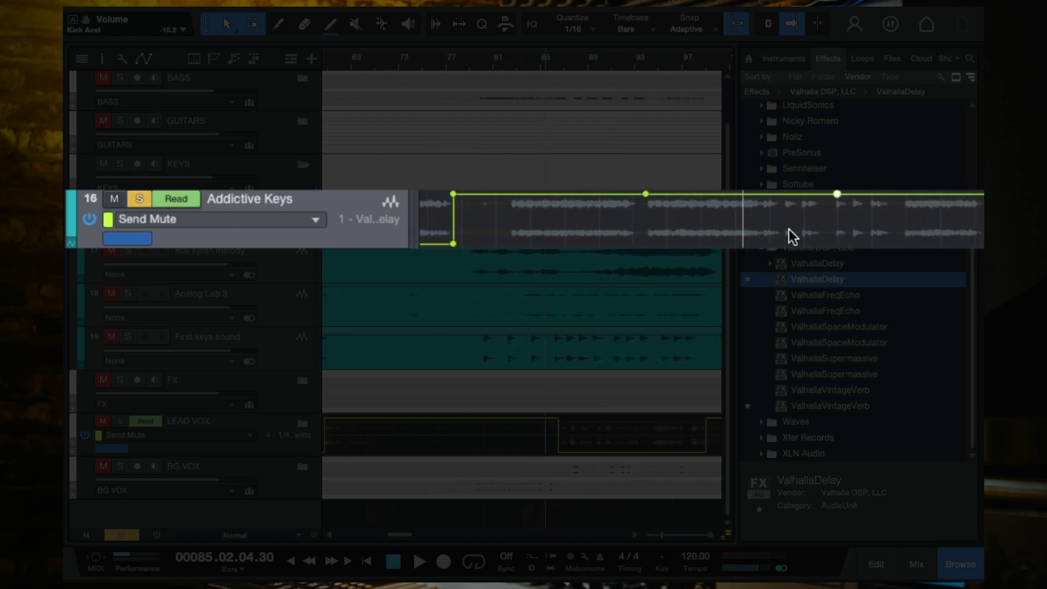
key(space)
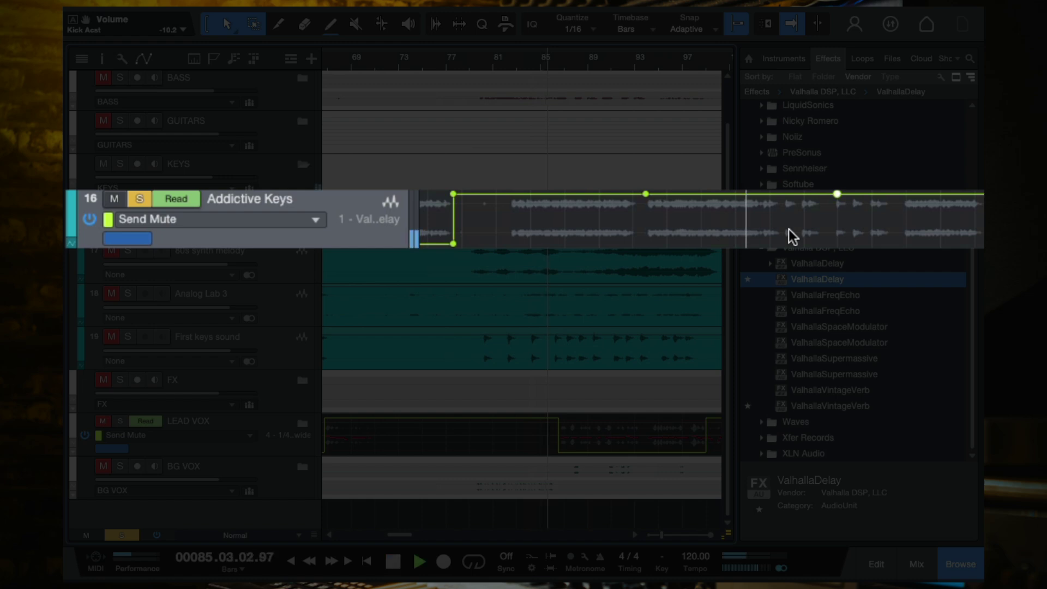
key(f)
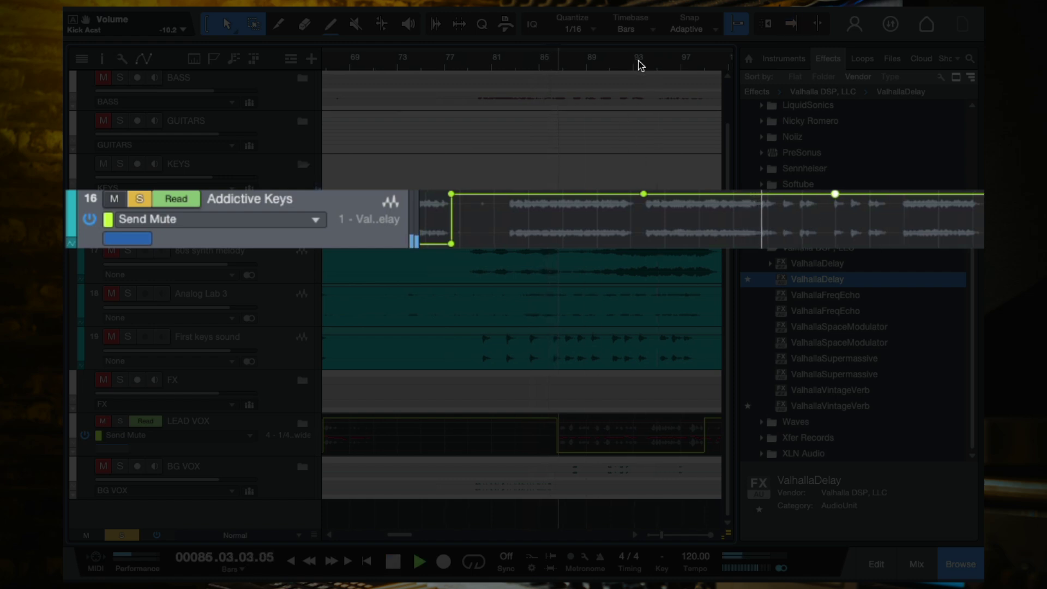
key(f)
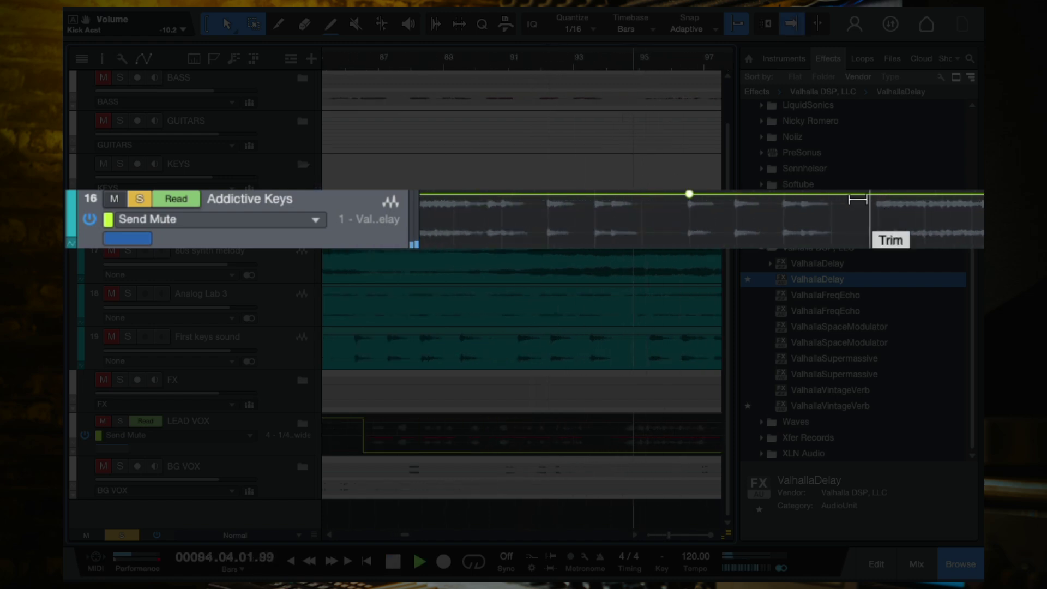
- Unmute the Addictive Keys delay send from bar 95 in its Send Mute automation
scroll(872, 229, up, 3)
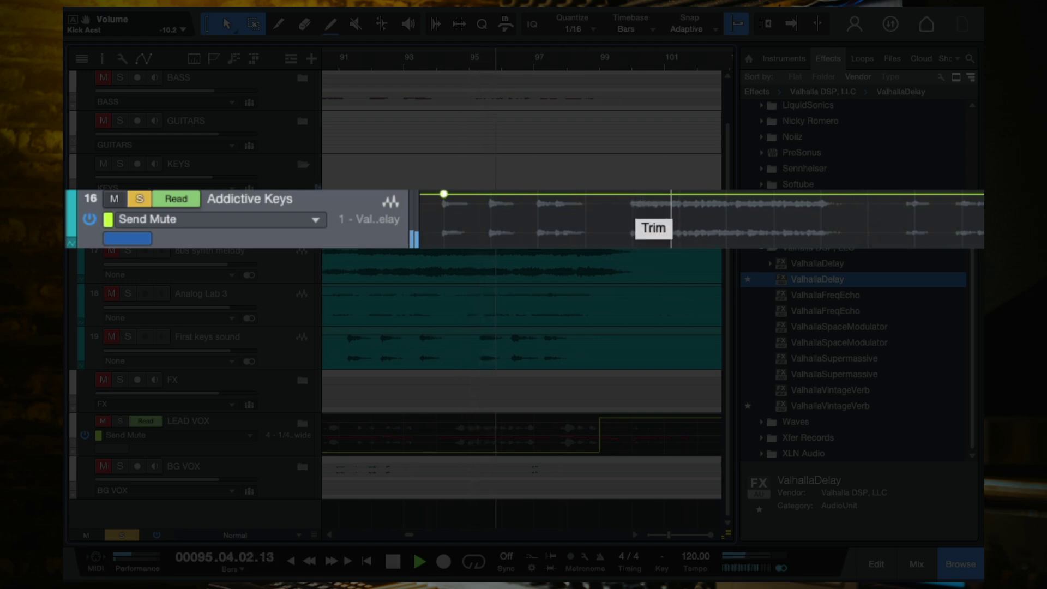
click(620, 194)
drag(647, 194, 643, 240)
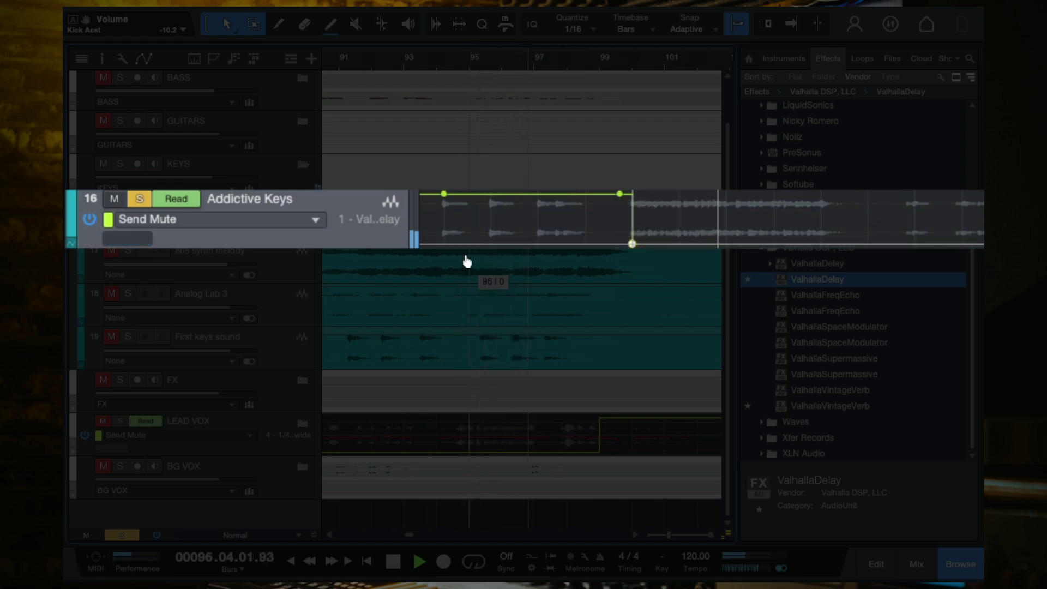
- Mute the Addictive Keys delay send again from about bar 99 in its Send Mute automation
scroll(779, 234, up, 3)
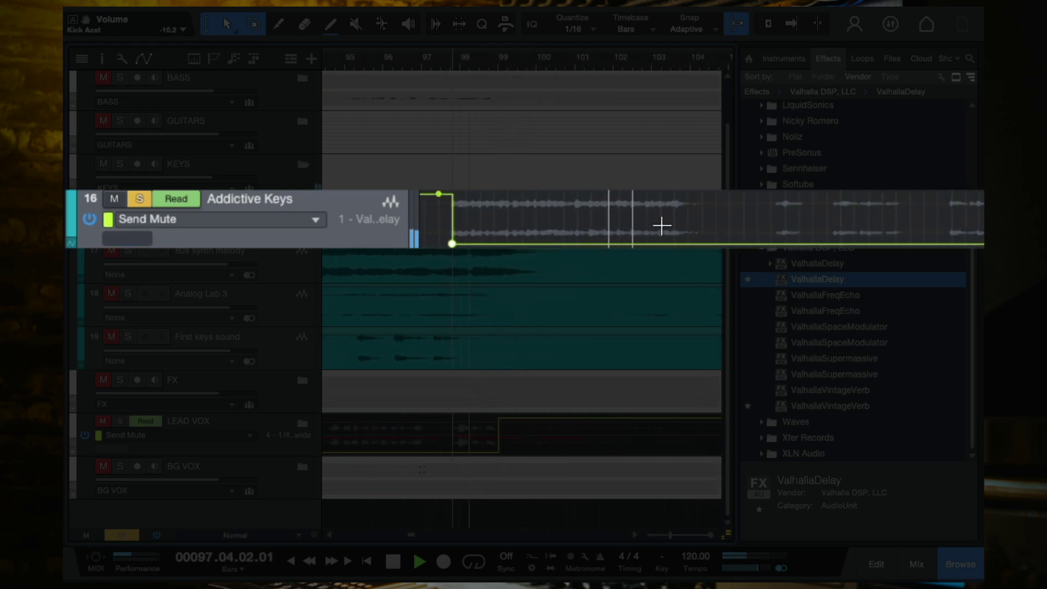
drag(709, 244, 731, 246)
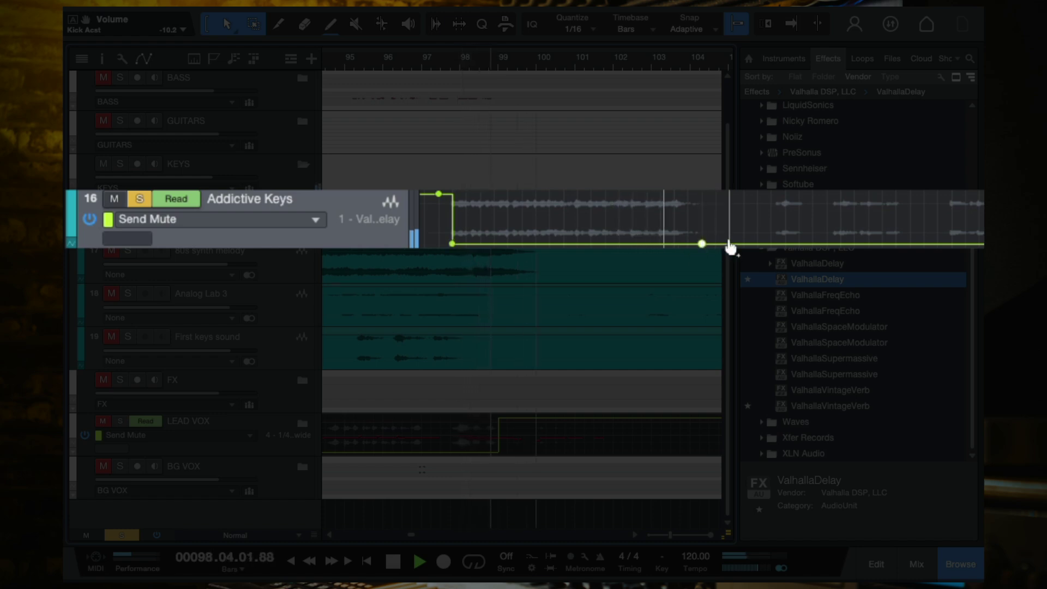
click(521, 147)
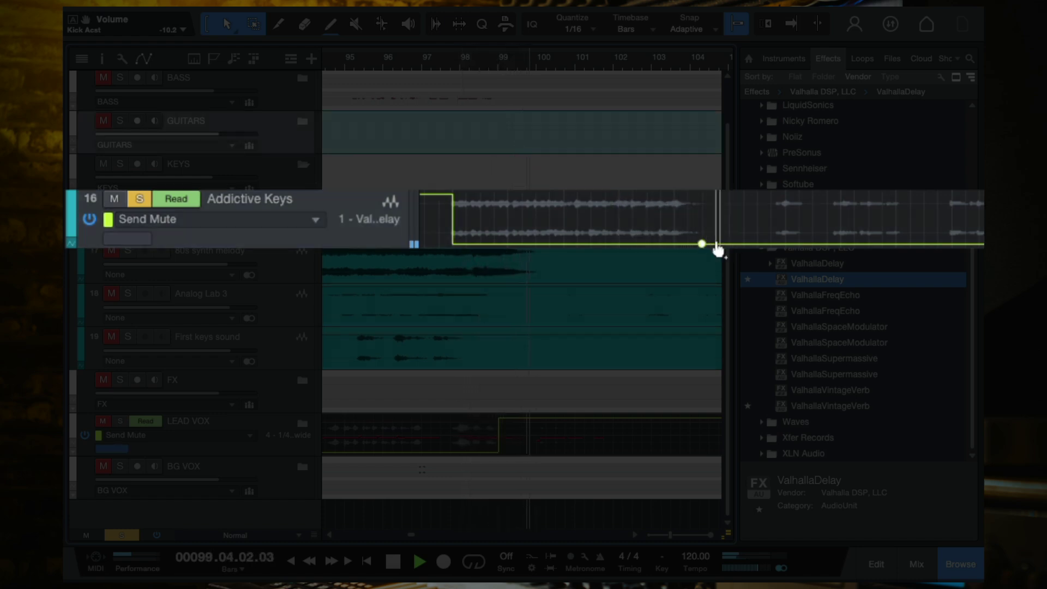
click(718, 250)
drag(709, 244, 708, 200)
scroll(545, 201, down, 3)
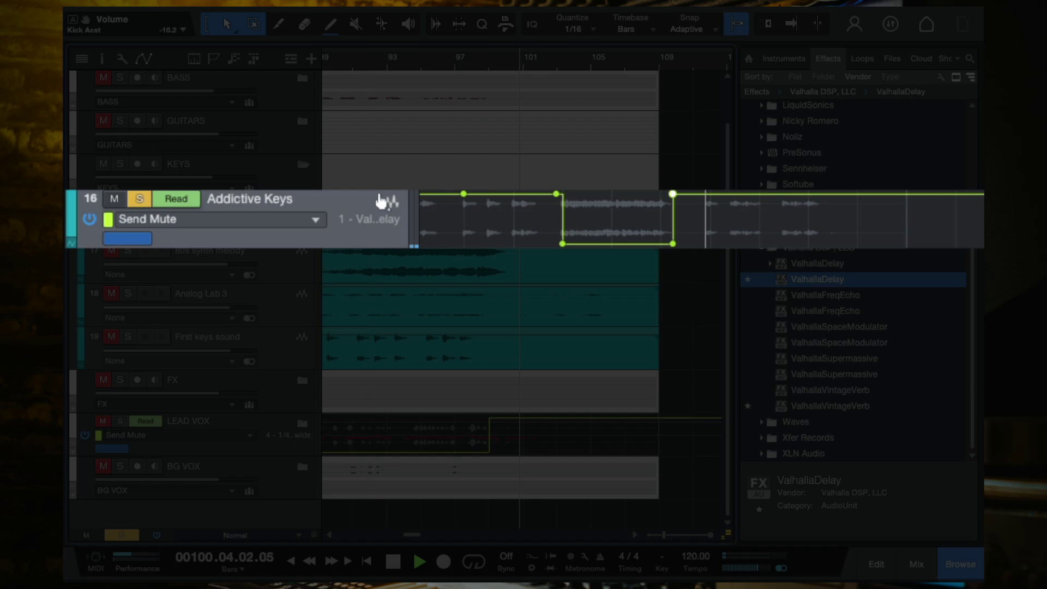
- Play back from about bar 94 and, in the mixer, solo Addictive Keys and raise its ValhallaDelay send level to -9.2
scroll(384, 57, down, 3)
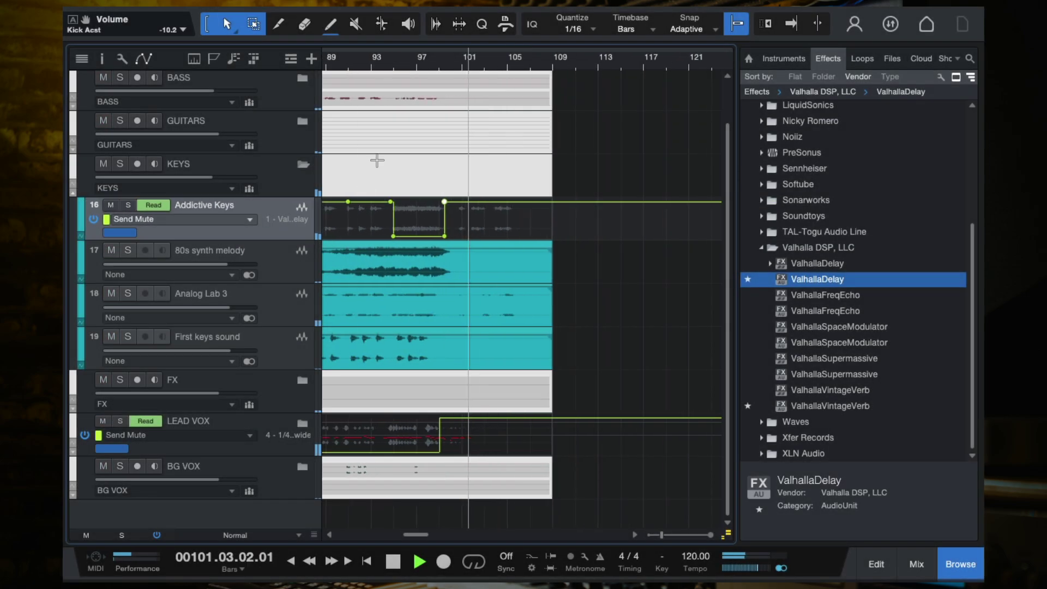
click(384, 57)
key(f)
key(e)
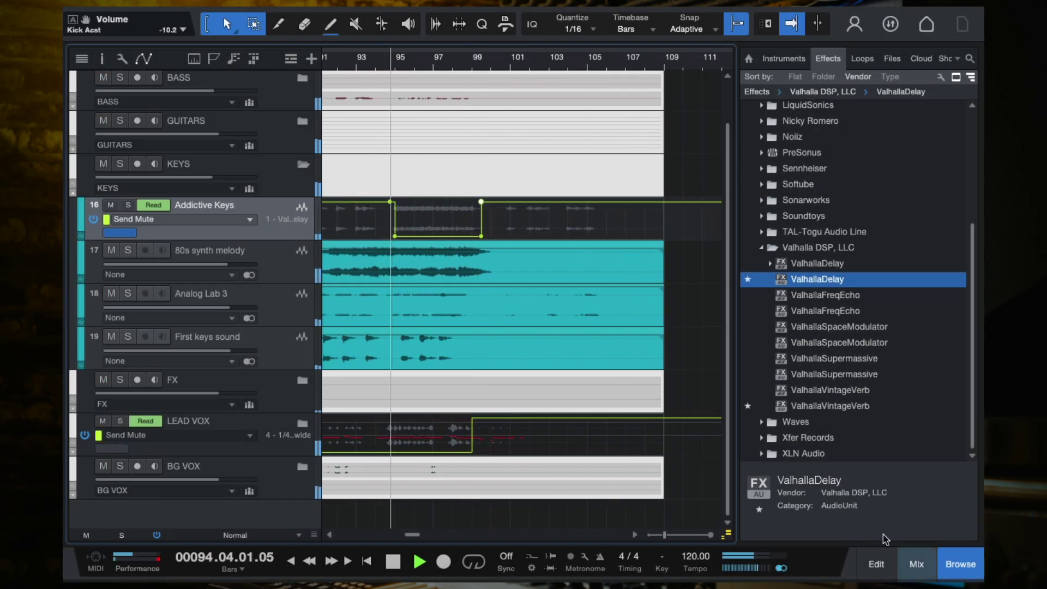
key(F3)
drag(146, 220, 150, 220)
click(154, 322)
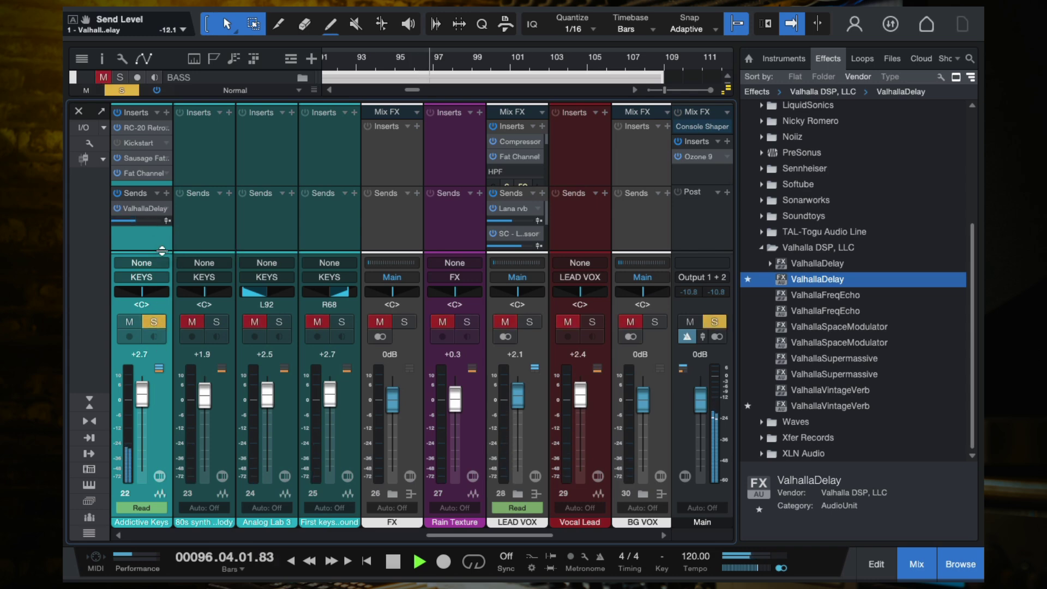
mouse_move(149, 218)
mouse_down()
mouse_move(170, 224)
mouse_move(154, 222)
mouse_up()
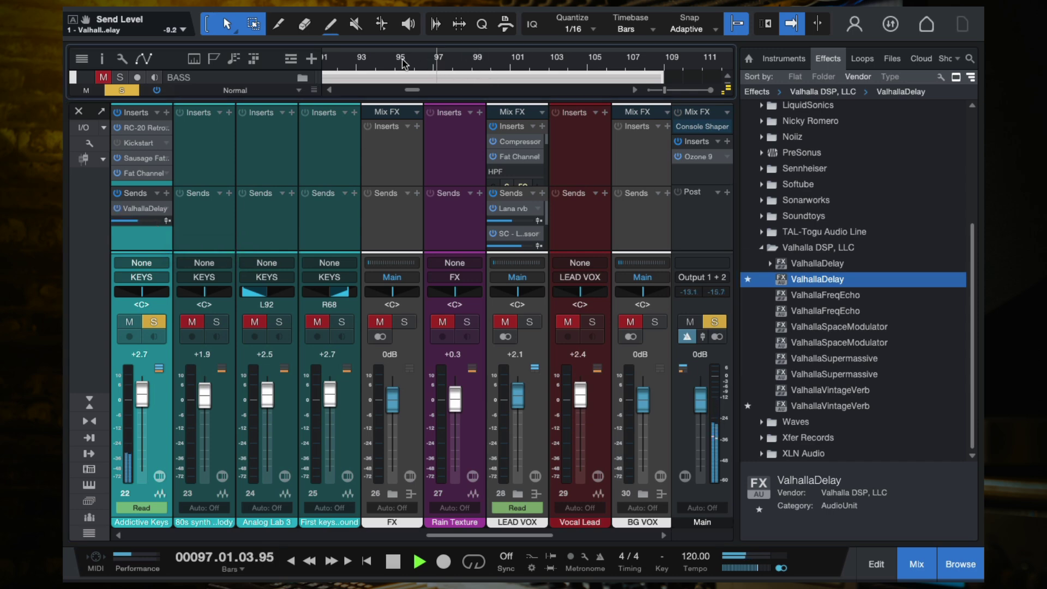
- Audition the soloed Addictive Keys from about bars 79 and 83, and again around bar 66
scroll(402, 64, down, 4)
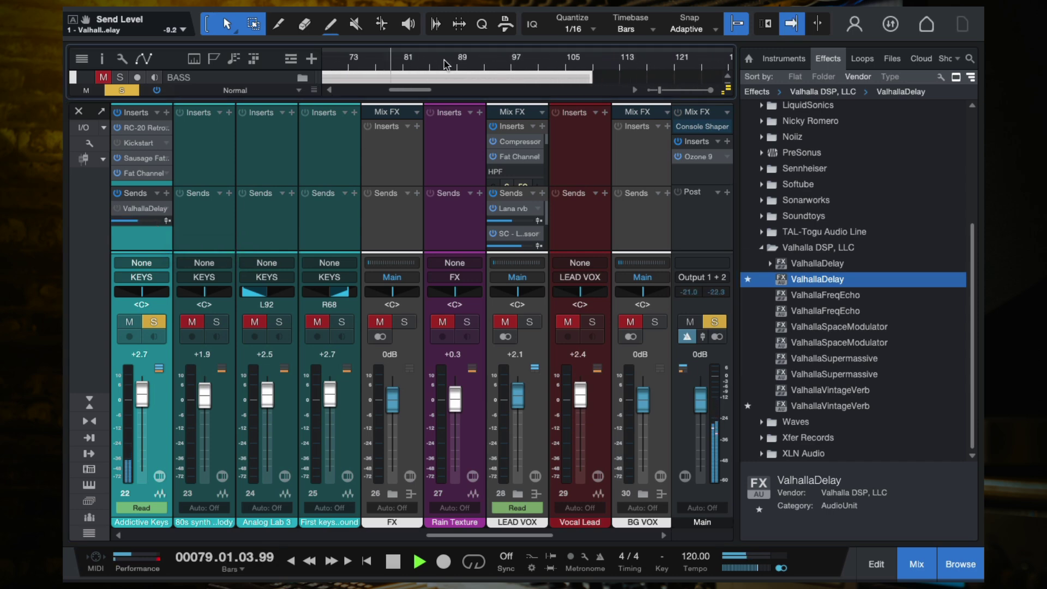
click(418, 64)
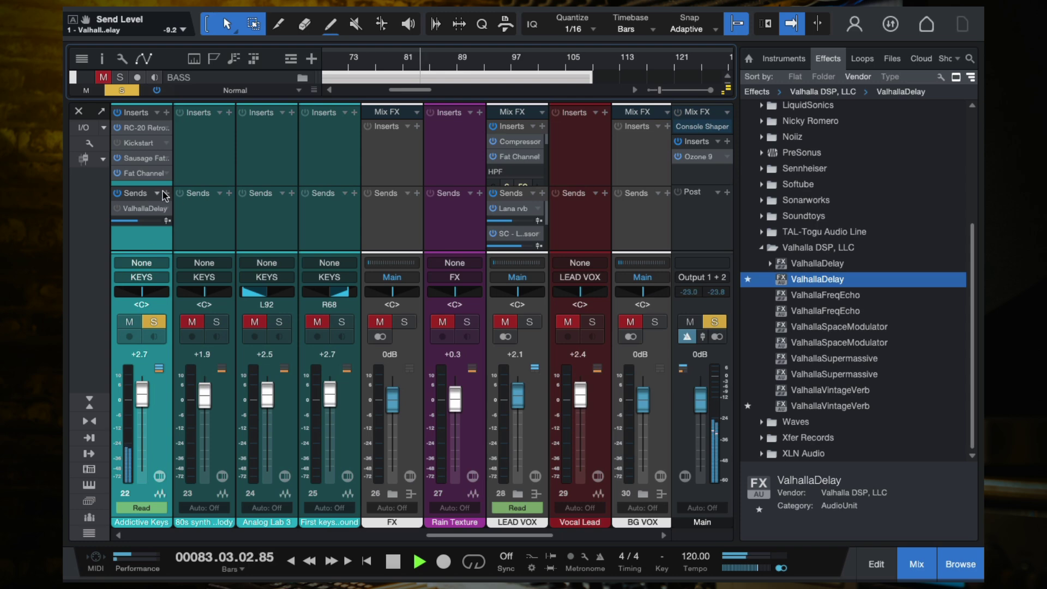
key(F3)
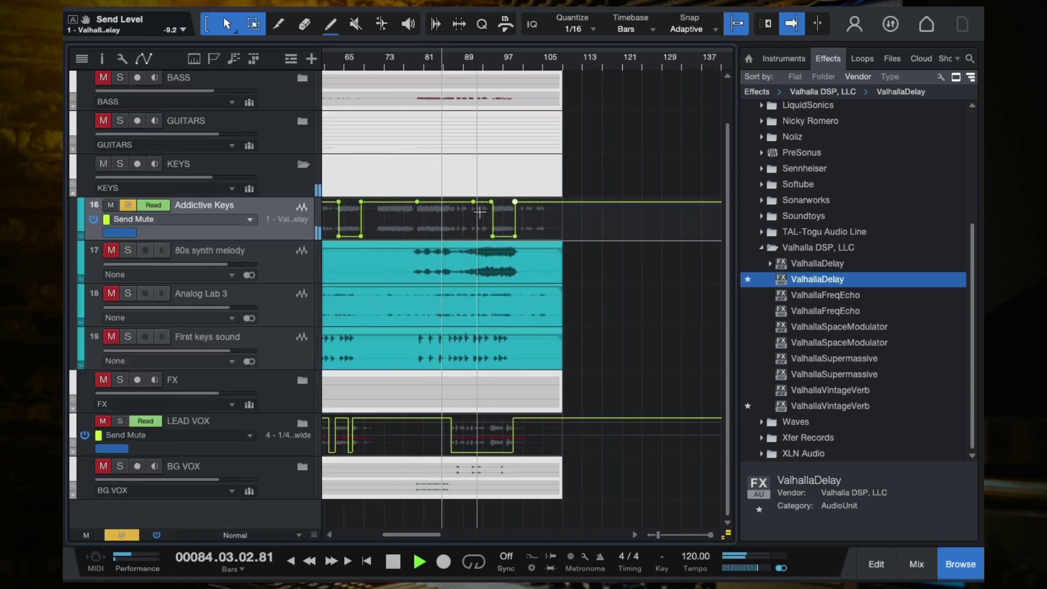
click(339, 166)
click(338, 165)
key(e)
key(f)
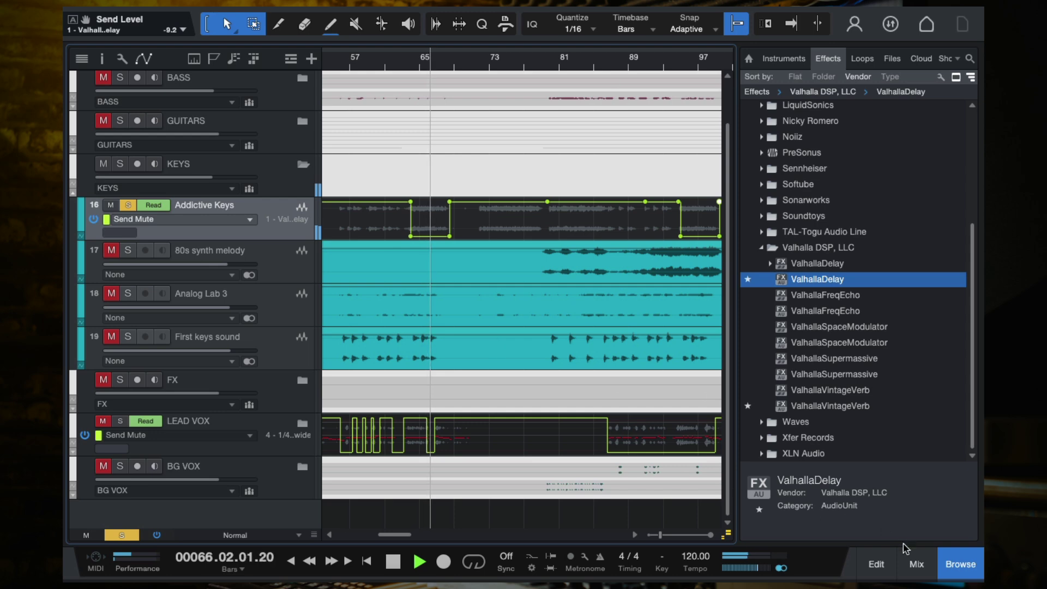
- Lower the Addictive Keys ValhallaDelay send level to -17.0 in the mixer and unsolo the channel
click(917, 564)
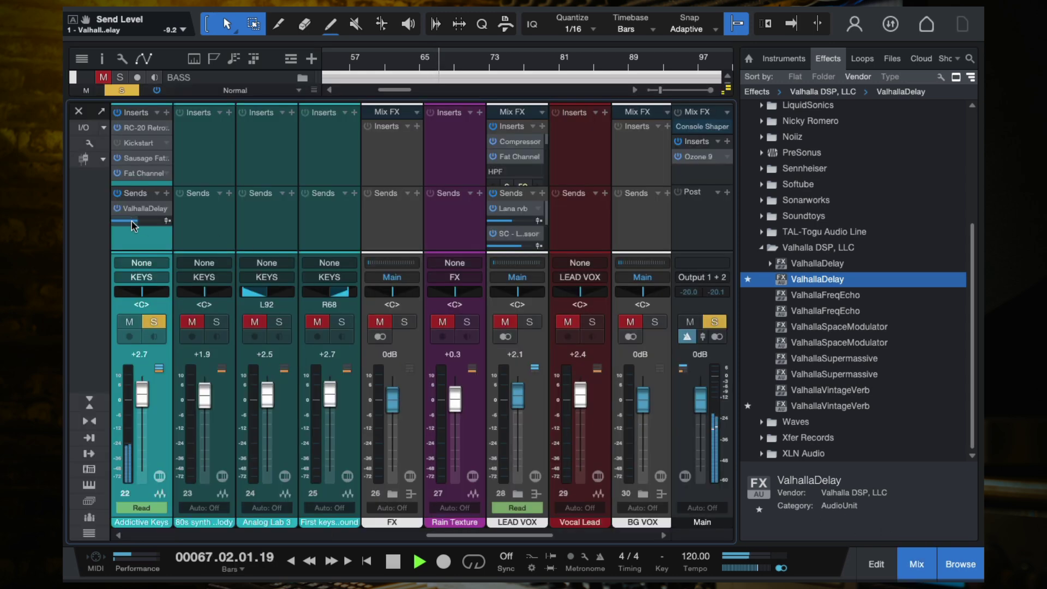
drag(132, 221, 126, 221)
click(154, 321)
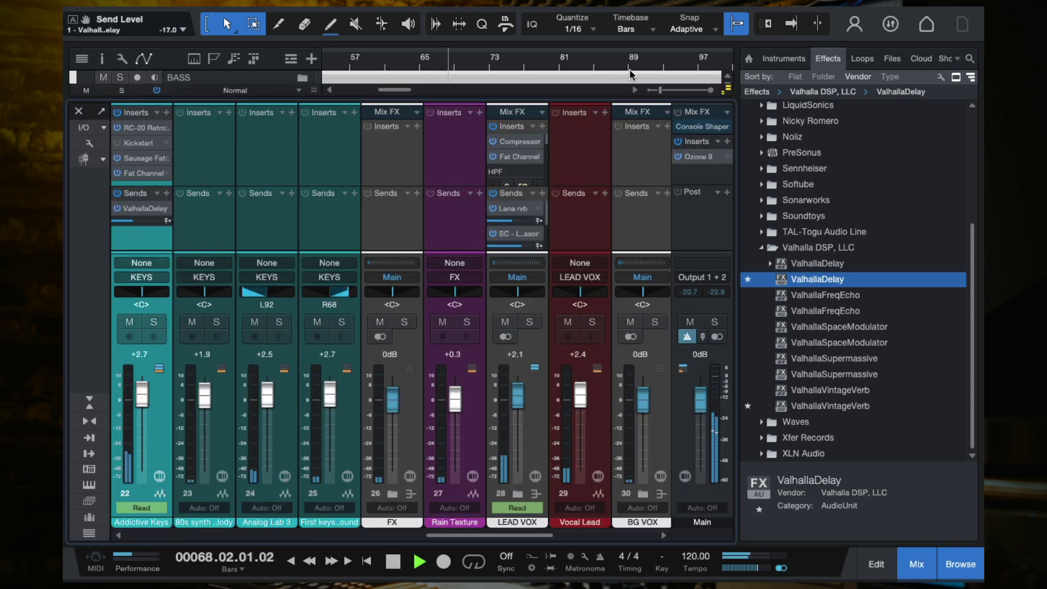
- Play the full mix from about bar 62 to bar 67 to check the keys delay in context
click(396, 59)
key(f)
key(space)
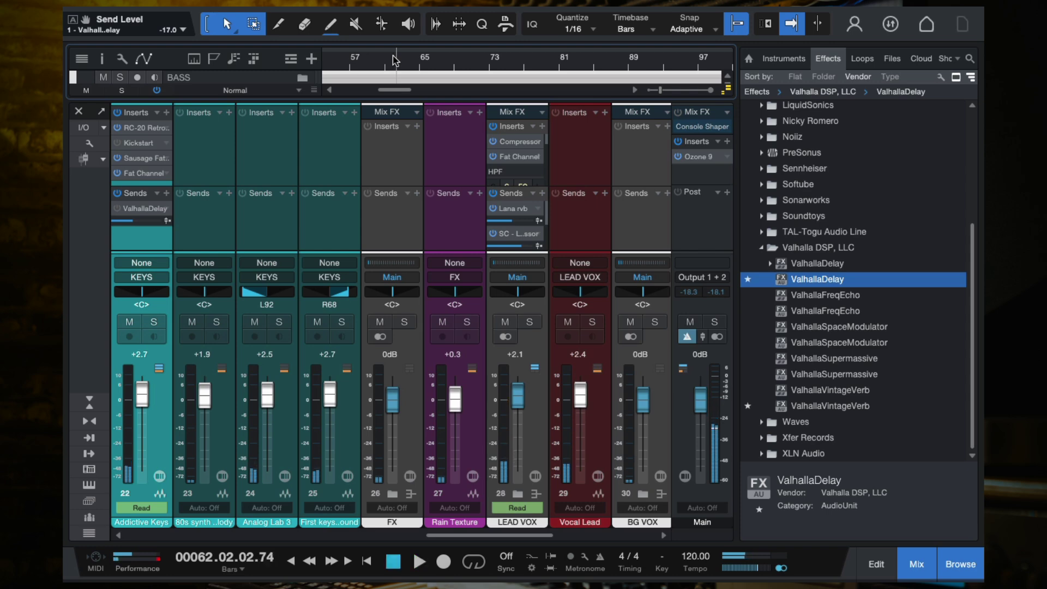
key(space)
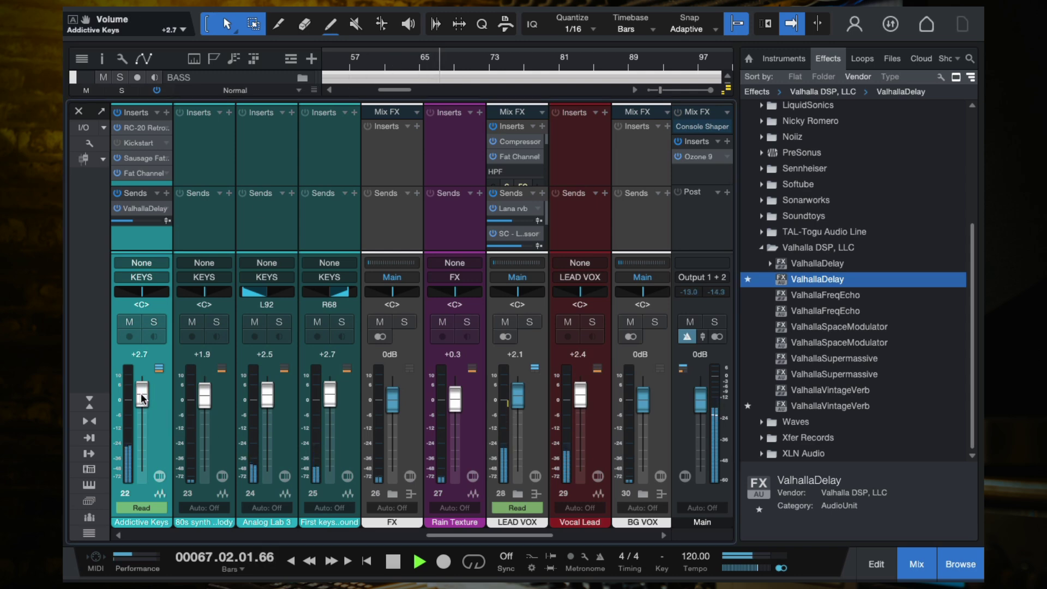
key(space)
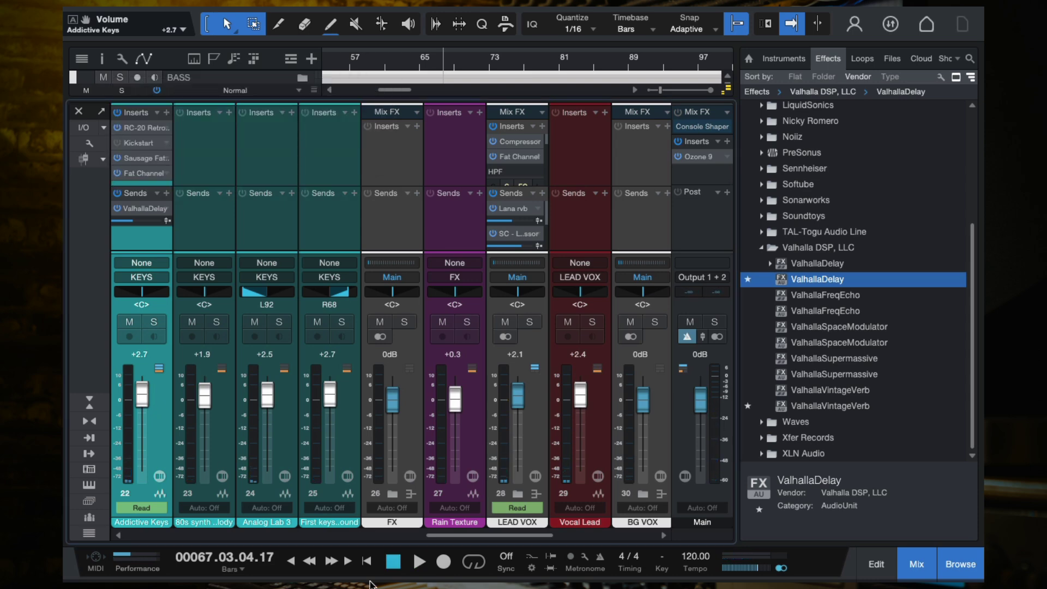
- Hide the automation on the Addictive Keys track in the arrangement and bring the whole song from the DRUMS folder down into view
mouse_move(369, 584)
key(F3)
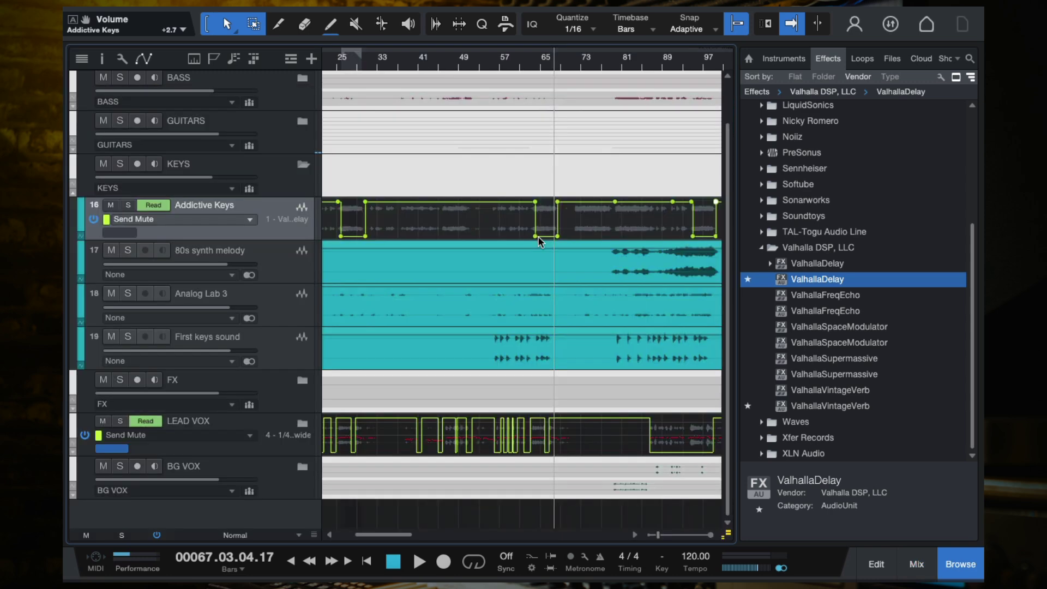
key(w)
key(w)
key(w)
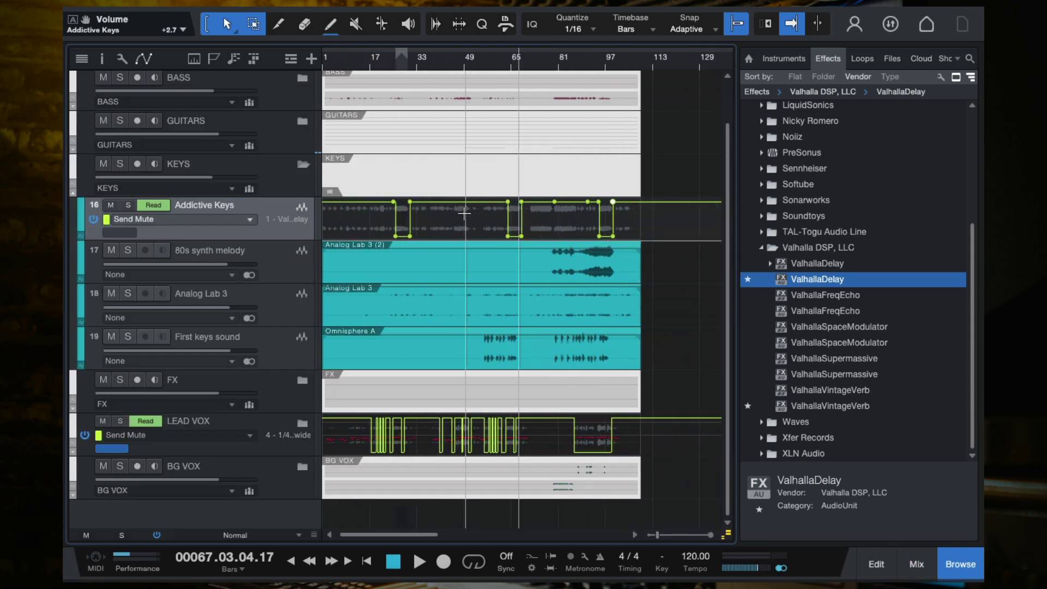
right_click(300, 213)
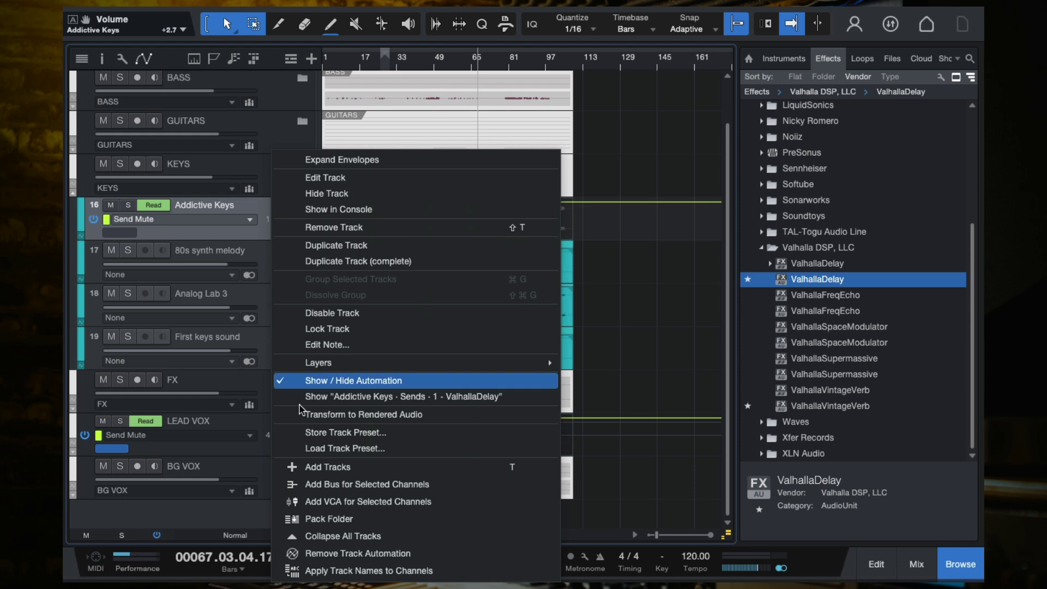
click(321, 374)
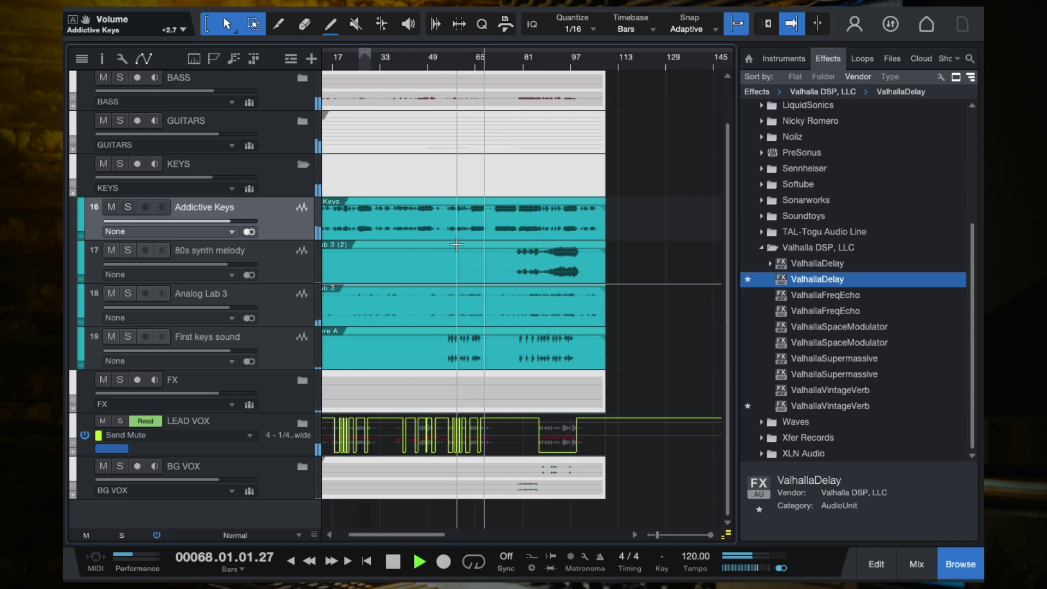
key(e)
scroll(456, 244, up, 2)
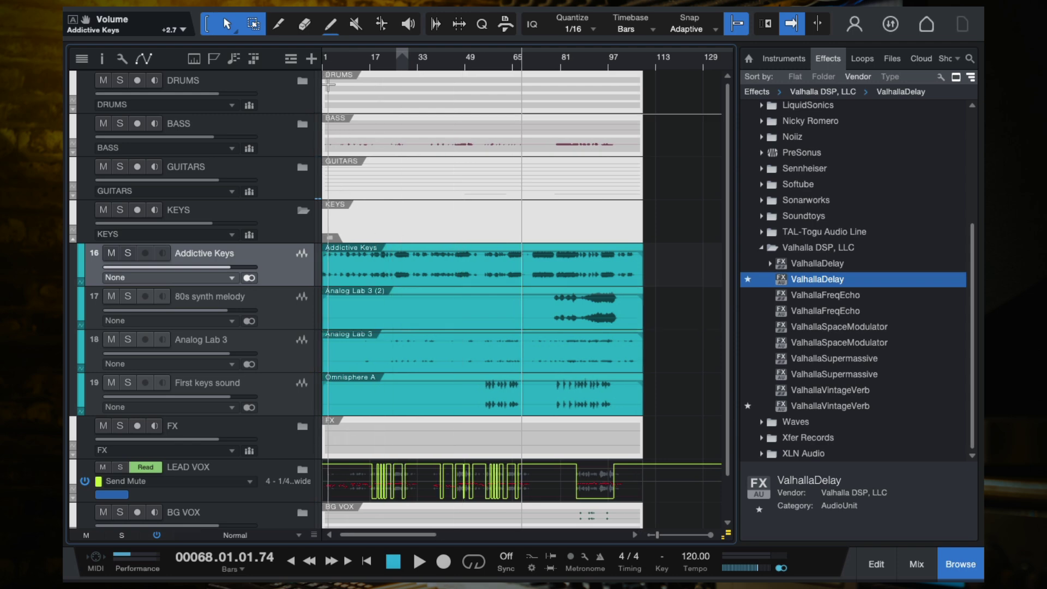
- Play the full mix from near the start of the song to about bar 6
click(331, 63)
key(space)
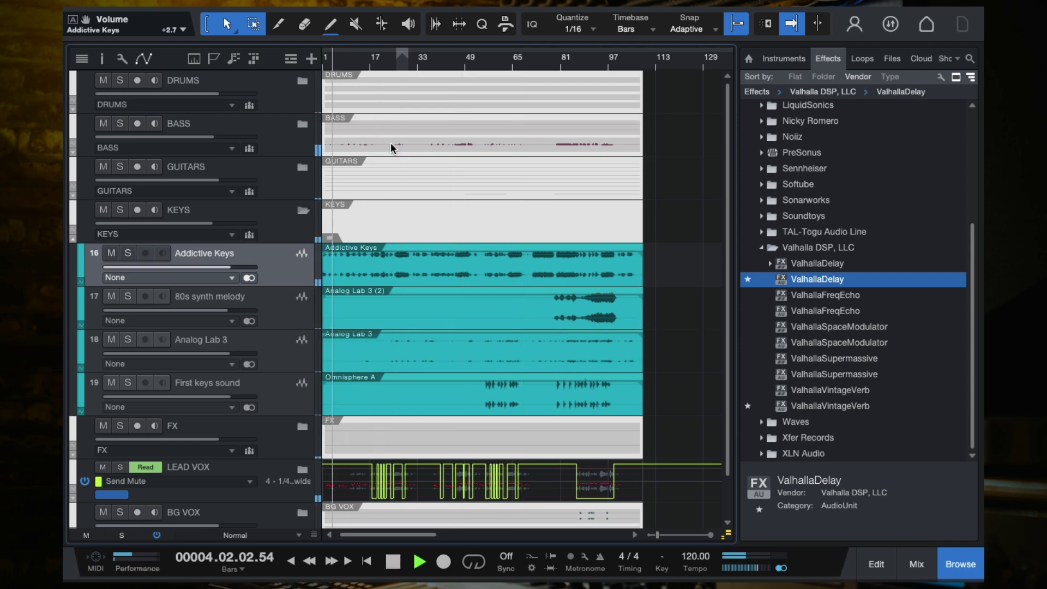
key(e)
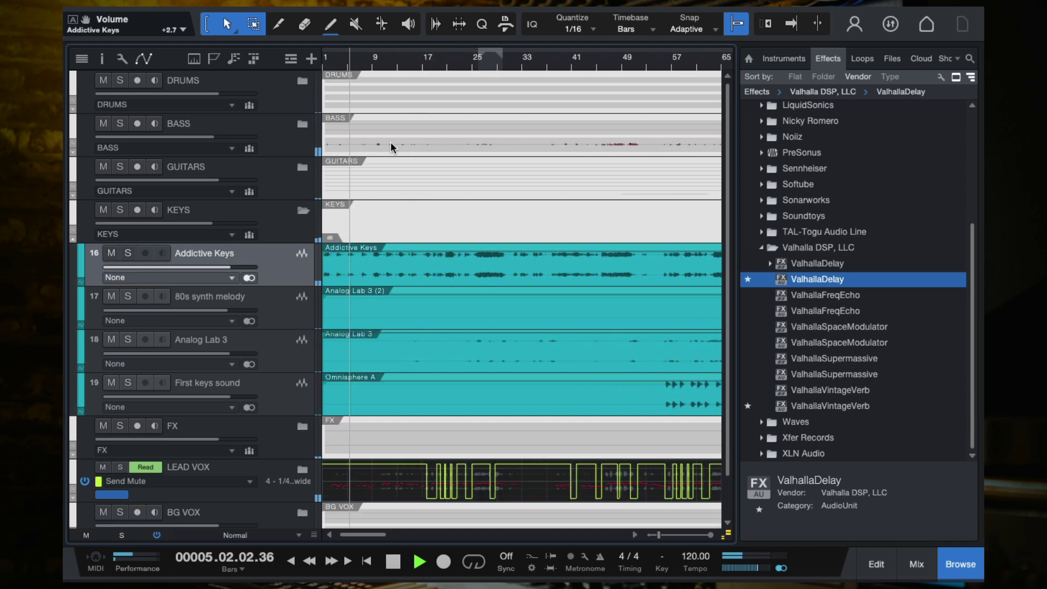
key(space)
key(f)
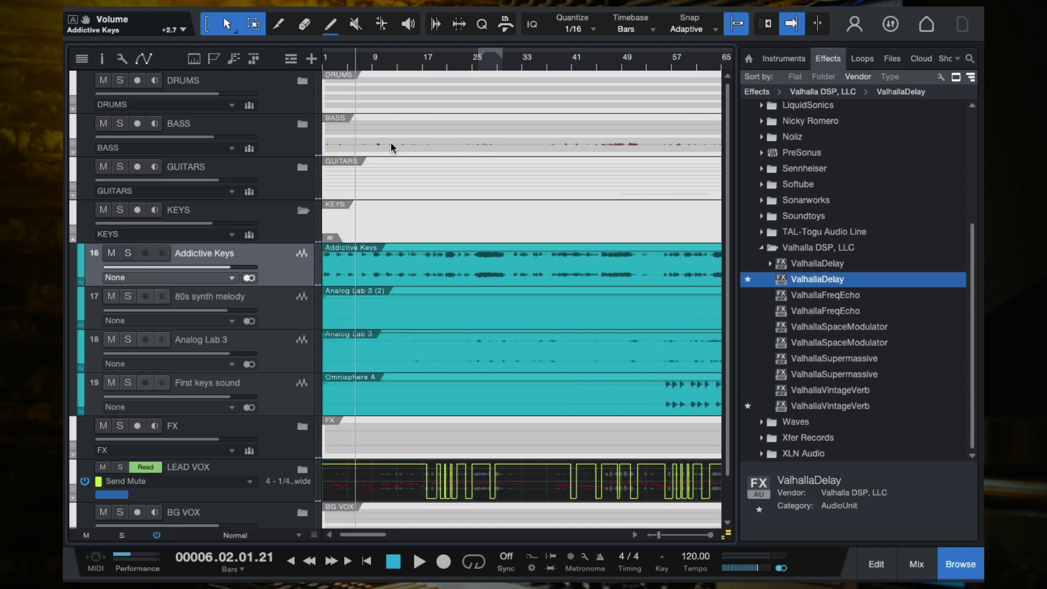
scroll(518, 261, down, 1)
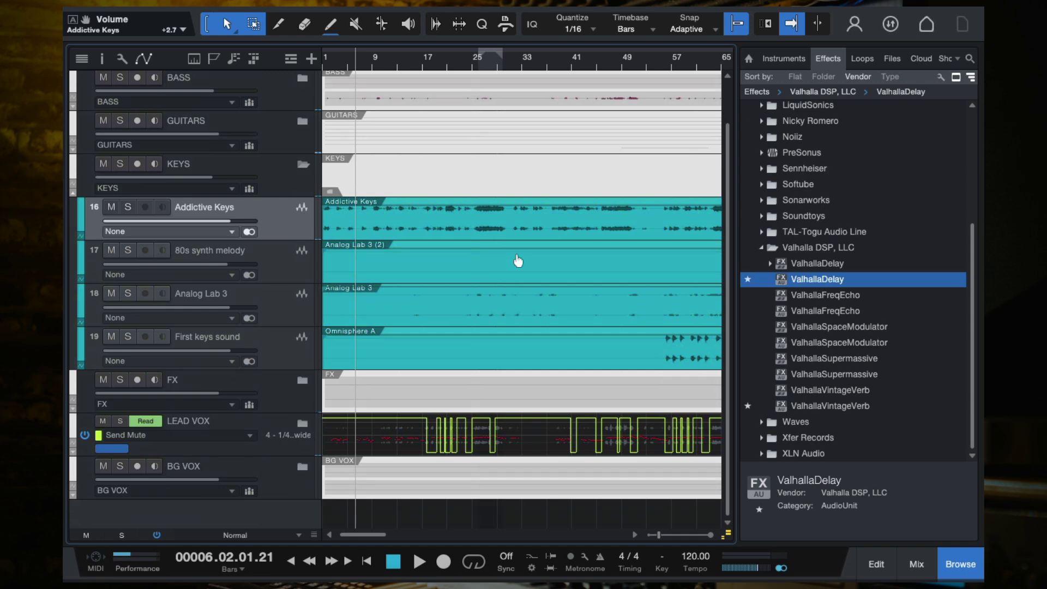
- Continue playback to about bar 11 and expand the LEAD VOX folder to show its automation lanes and vocal track
key(space)
click(303, 424)
scroll(427, 432, down, 4)
scroll(427, 432, down, 1)
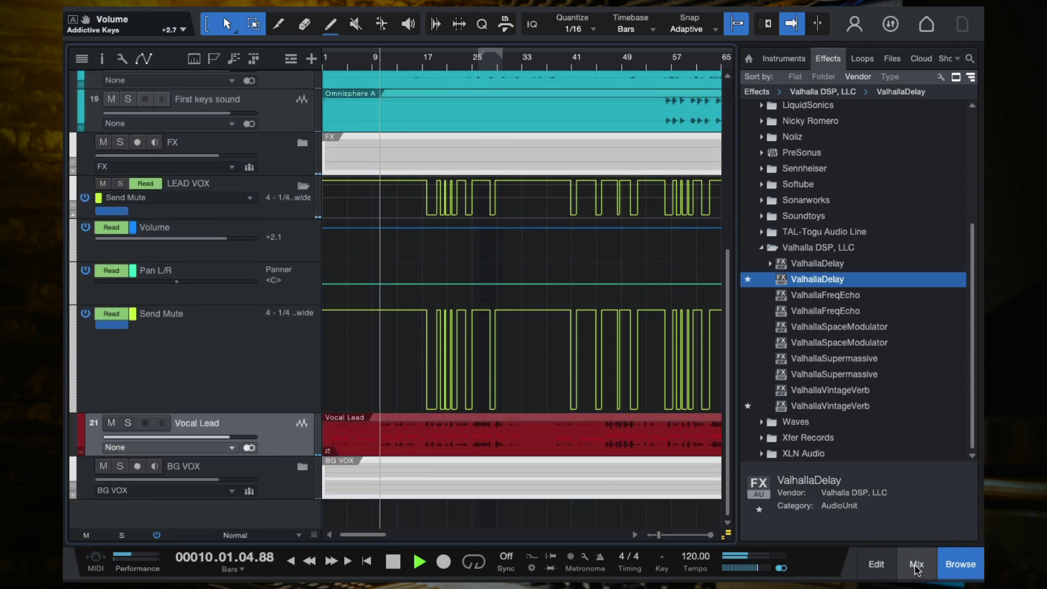
key(space)
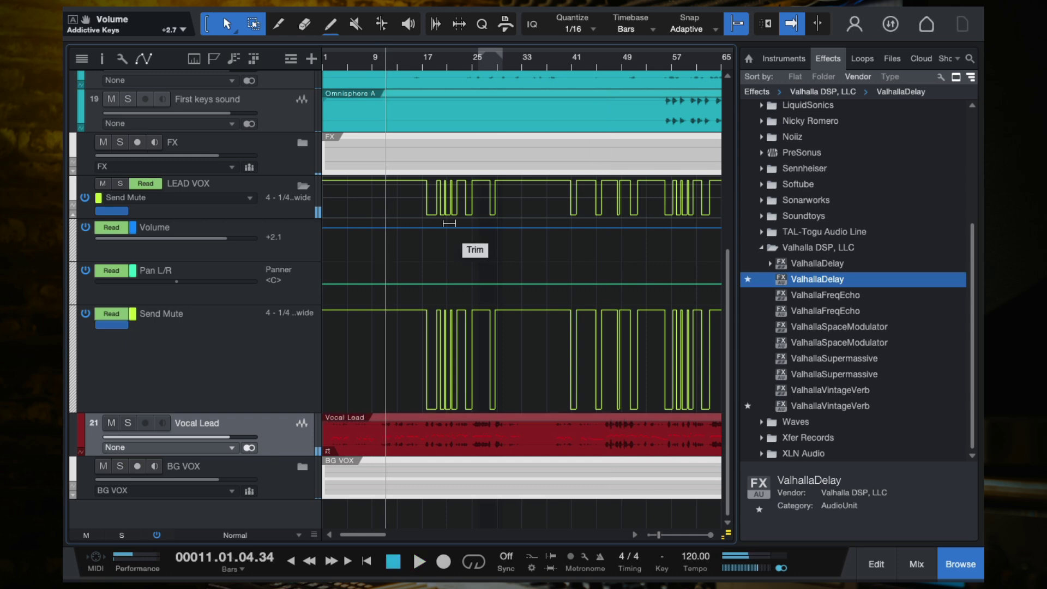
- Audition the mix briefly from bar 22 and start playback again from bar 56
click(452, 64)
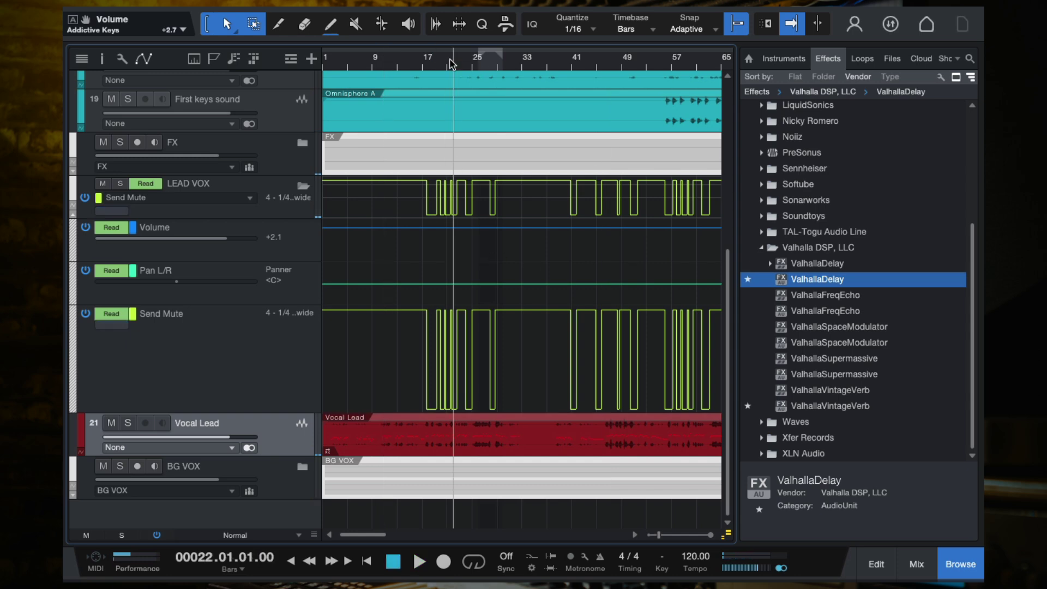
key(space)
key(space)
scroll(586, 109, right, 5)
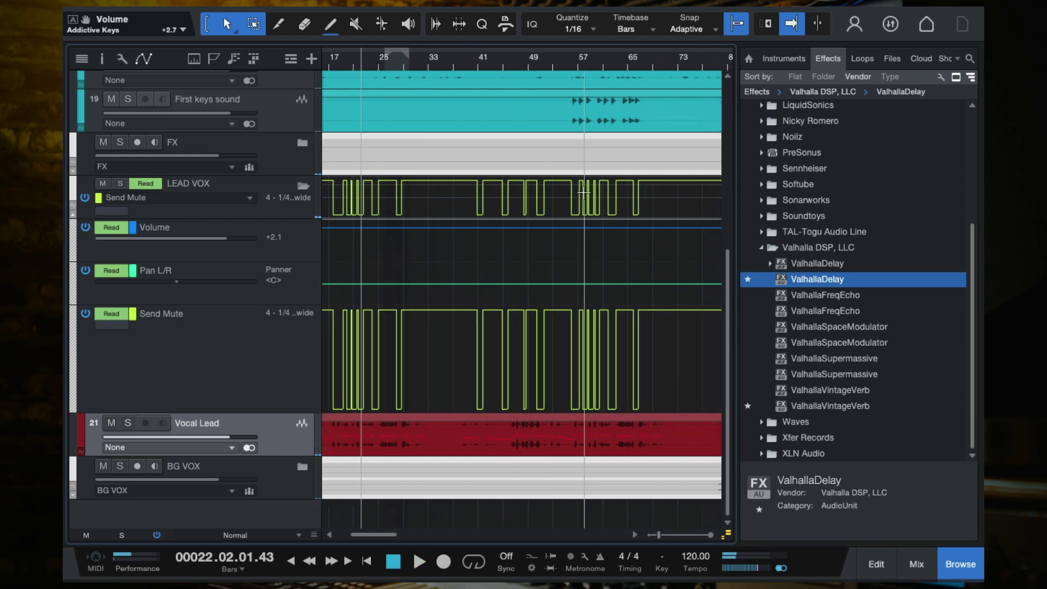
click(571, 65)
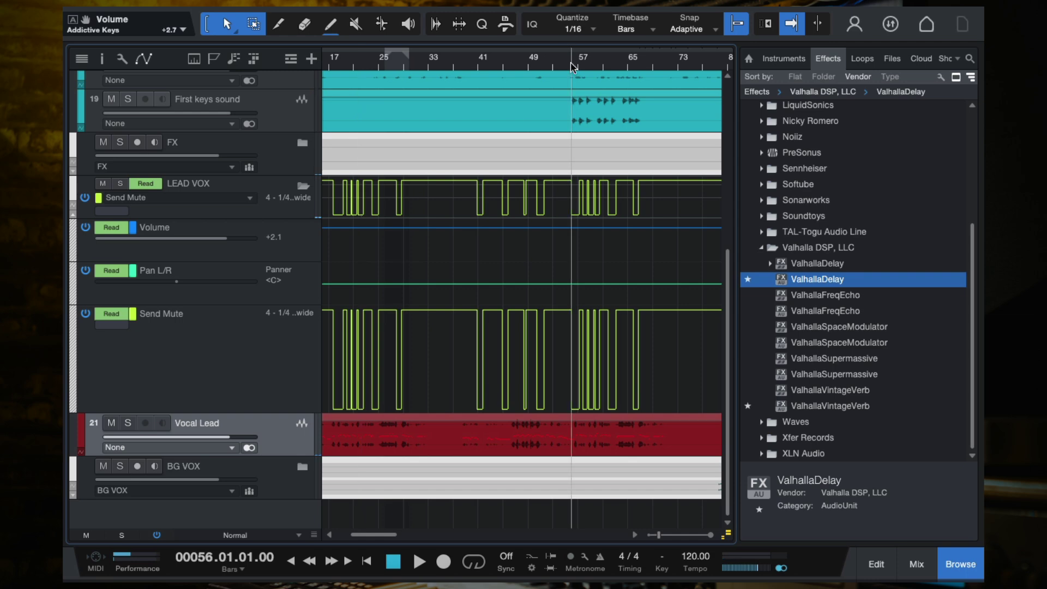
key(space)
- Expand the DRUMS folder and lower the Kick Acst volume to -11.6 while the mix plays
scroll(591, 188, up, 5)
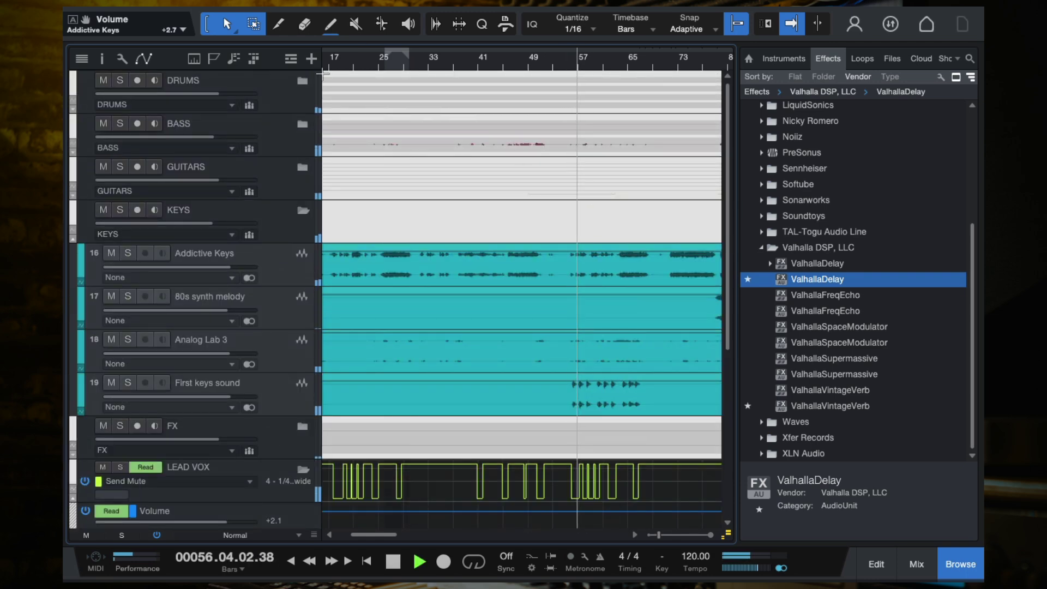
click(302, 81)
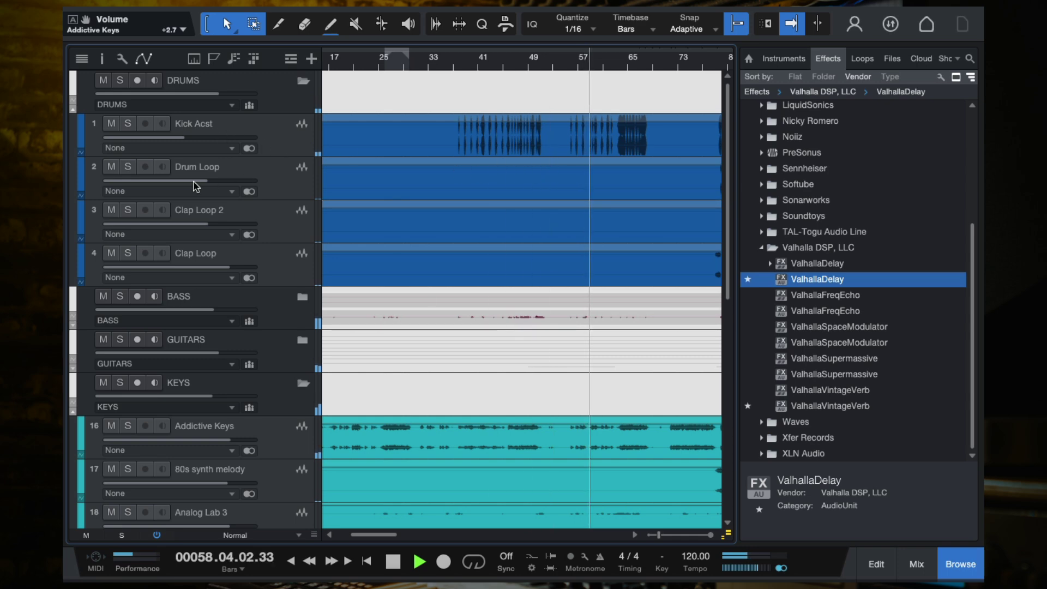
mouse_move(176, 139)
mouse_down()
mouse_move(161, 141)
mouse_move(185, 141)
mouse_up()
key(space)
key(space)
mouse_move(187, 140)
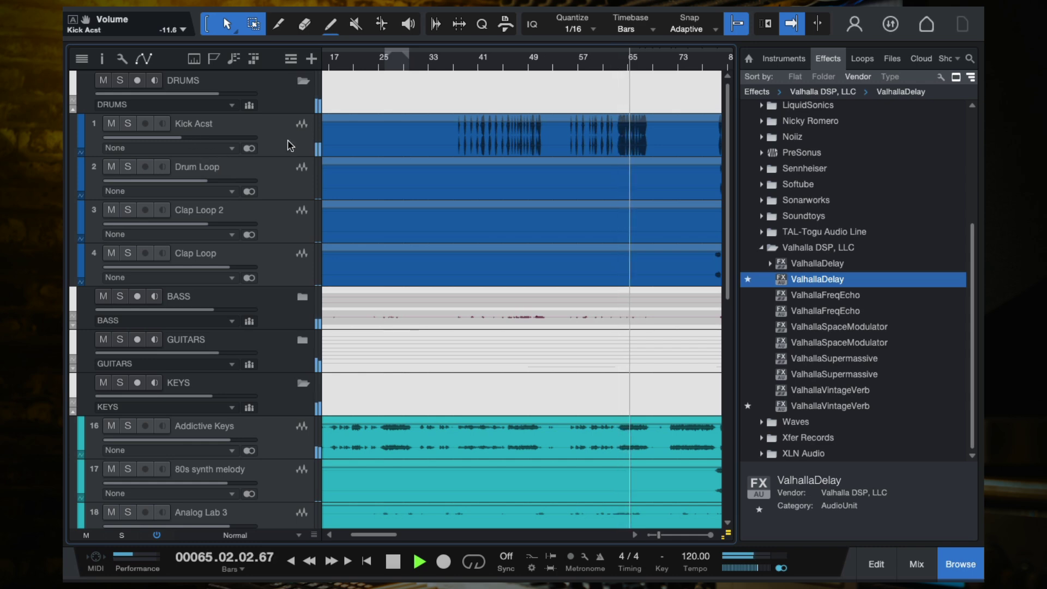
- Undo the Kick Acst volume change for comparison, restore it to -11.6 and replay from bar 56
key(ctrl+z)
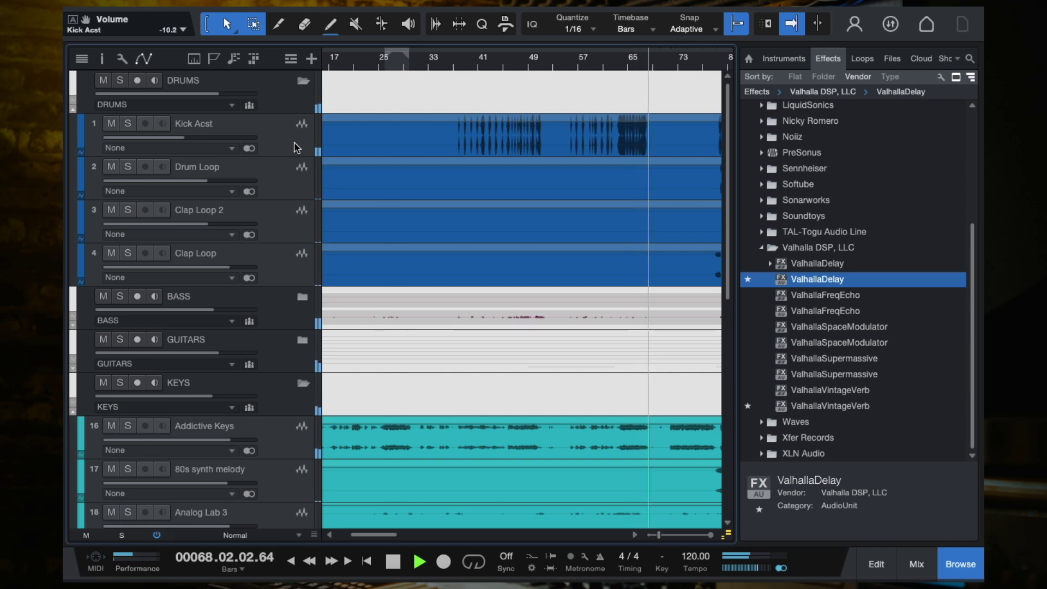
key(space)
key(space)
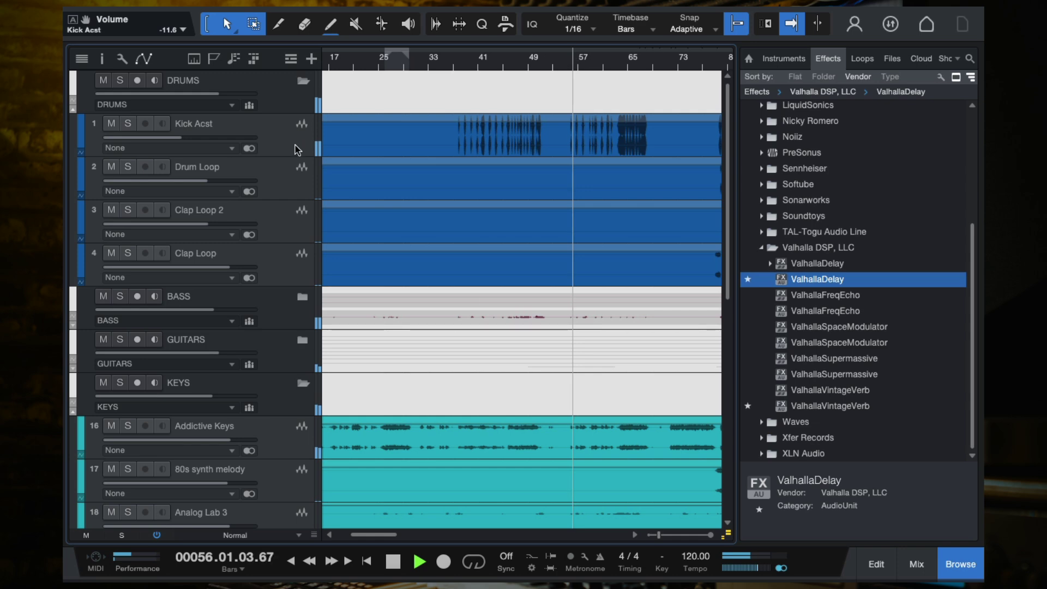
- Bypass the Sausage Fattener insert on the Kick Acst channel in the mixer, stop playback and return to the arrangement
click(270, 134)
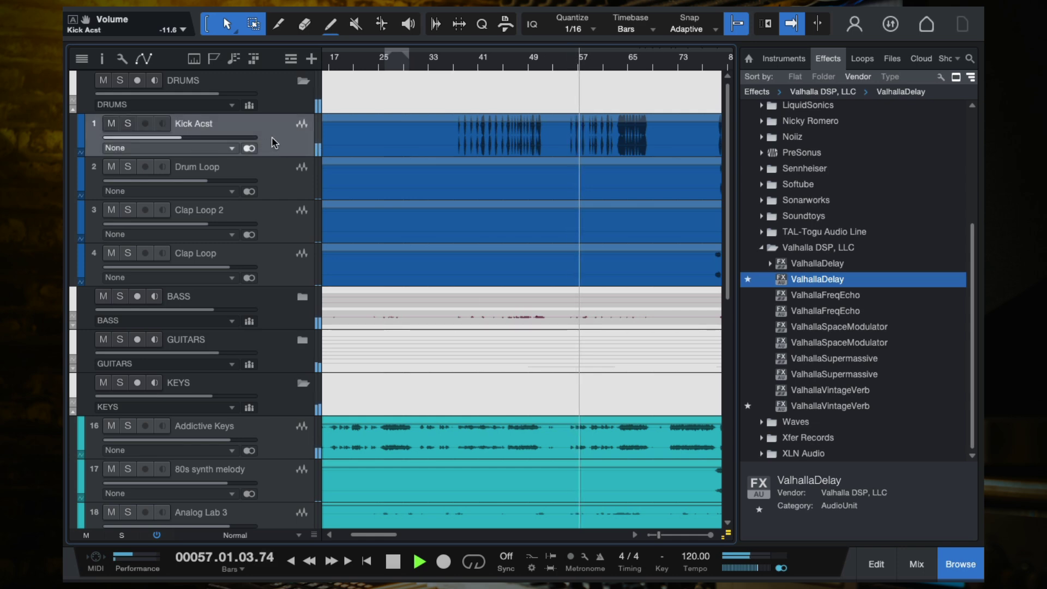
key(F3)
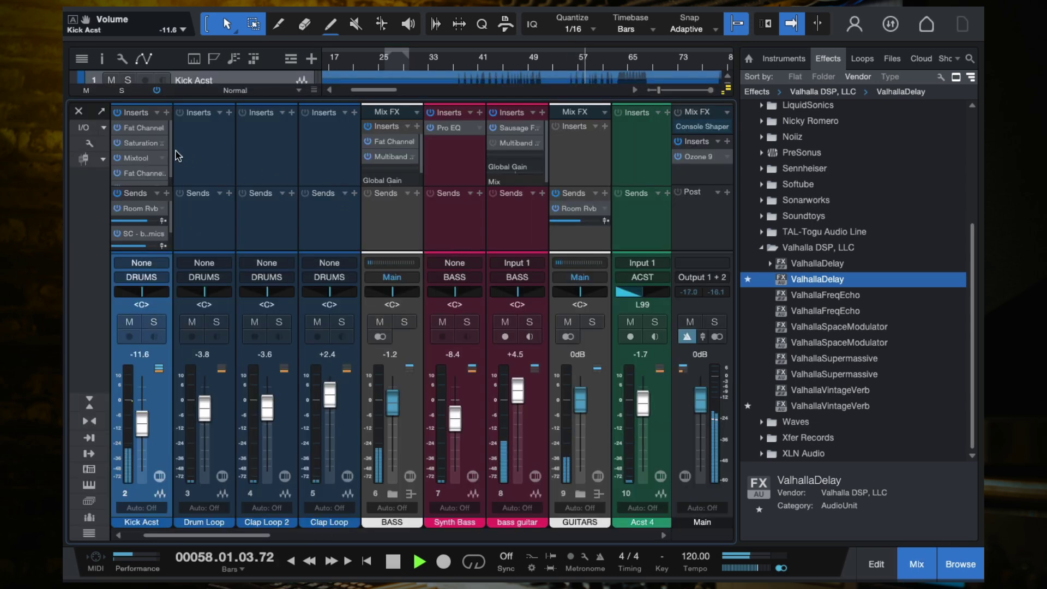
scroll(139, 174, down, 1)
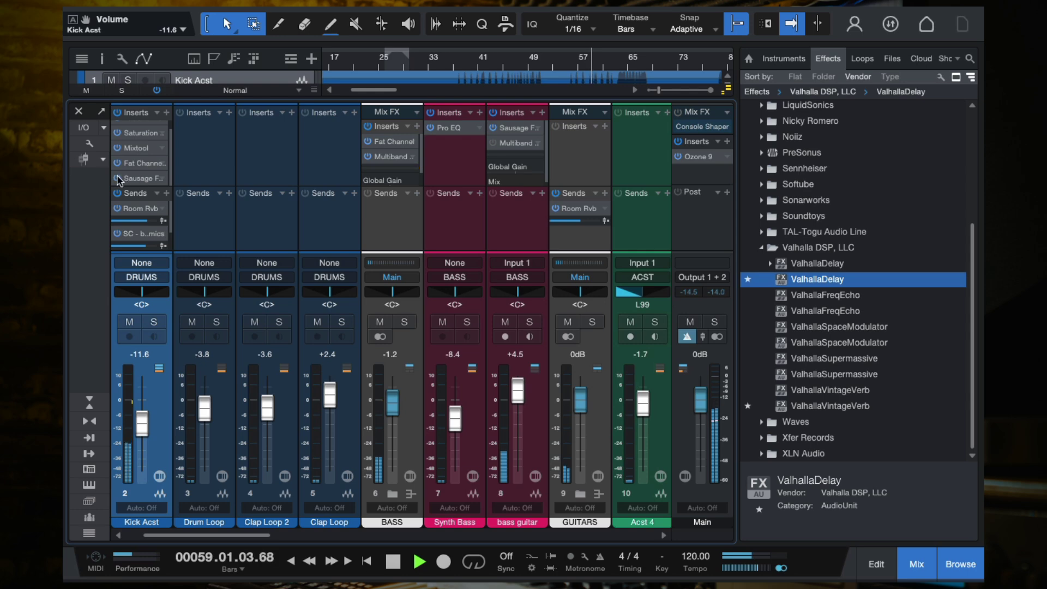
click(118, 178)
key(space)
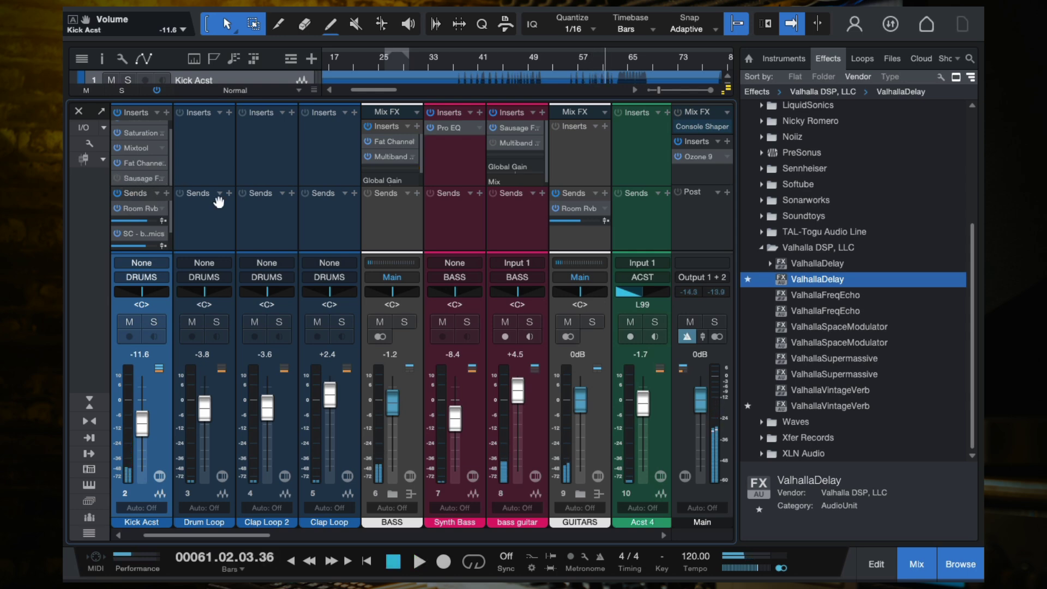
right_click(162, 178)
click(187, 175)
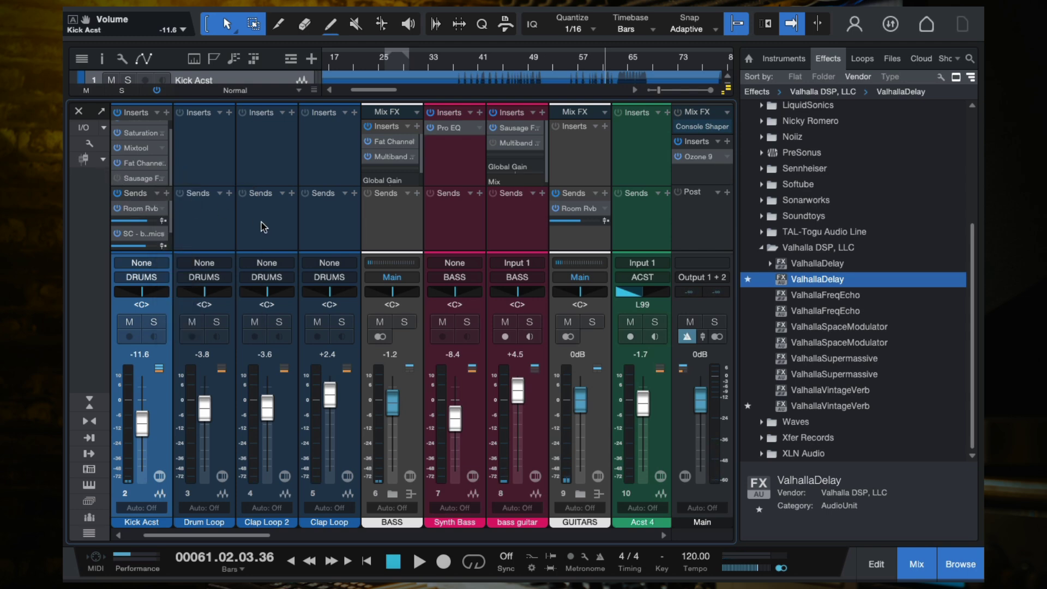
click(78, 112)
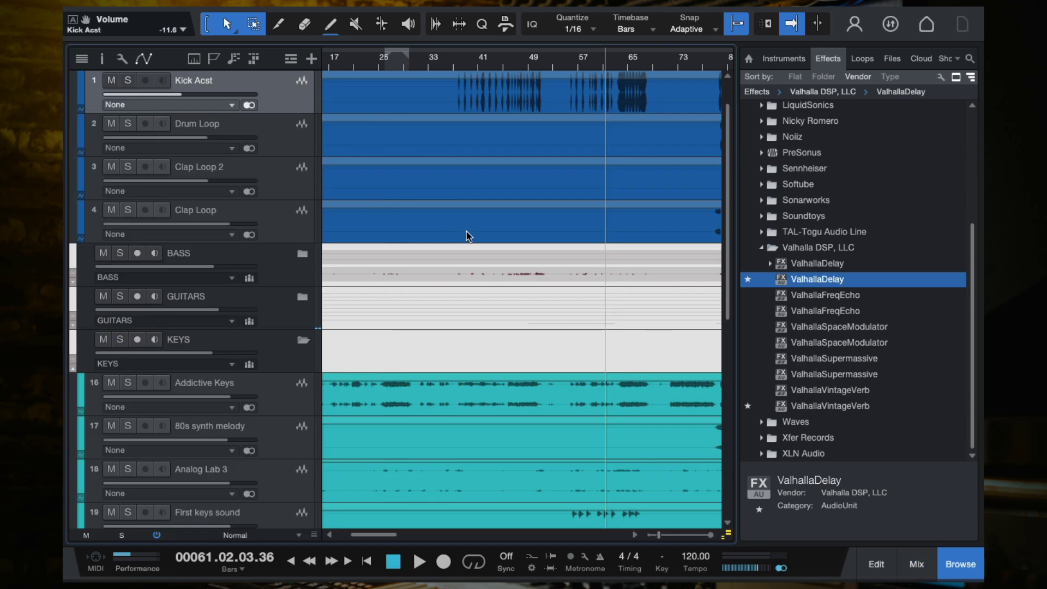
- Play the full mix from about bar 61 to bar 68 to check the kick with its insert bypassed
scroll(495, 266, up, 1)
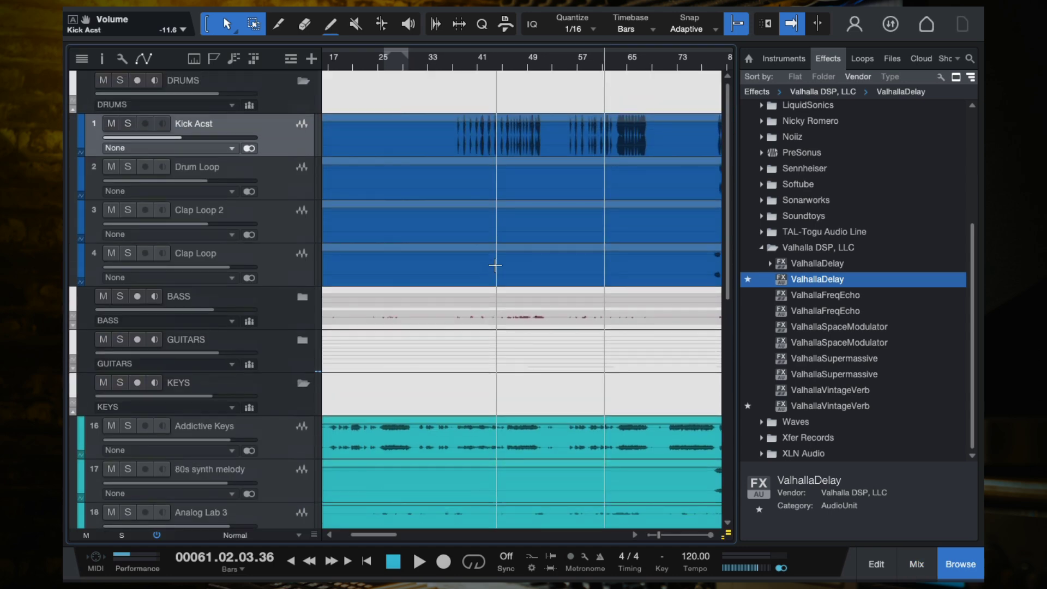
key(space)
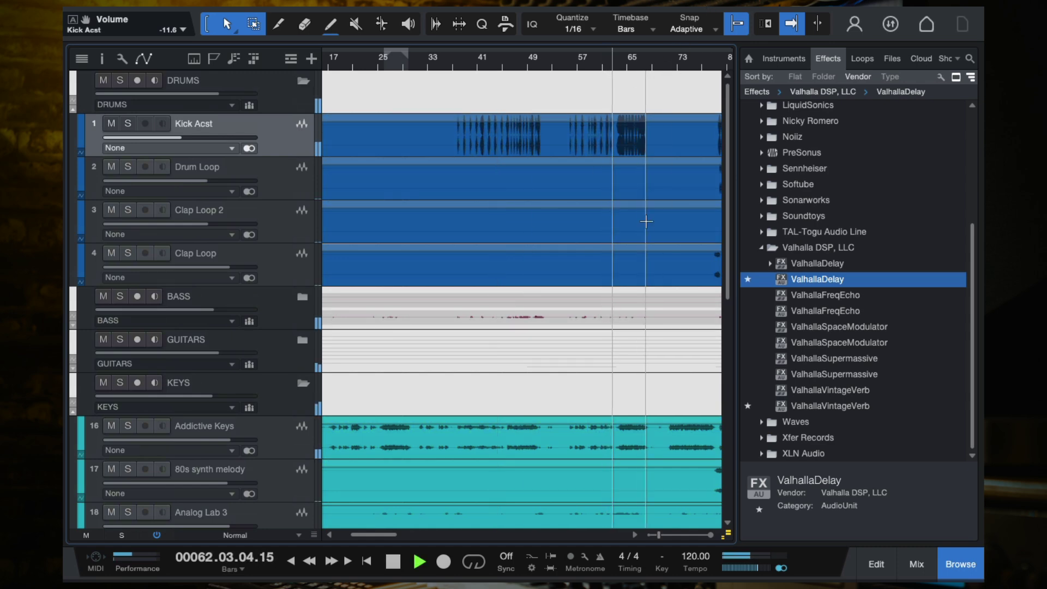
scroll(646, 240, up, 2)
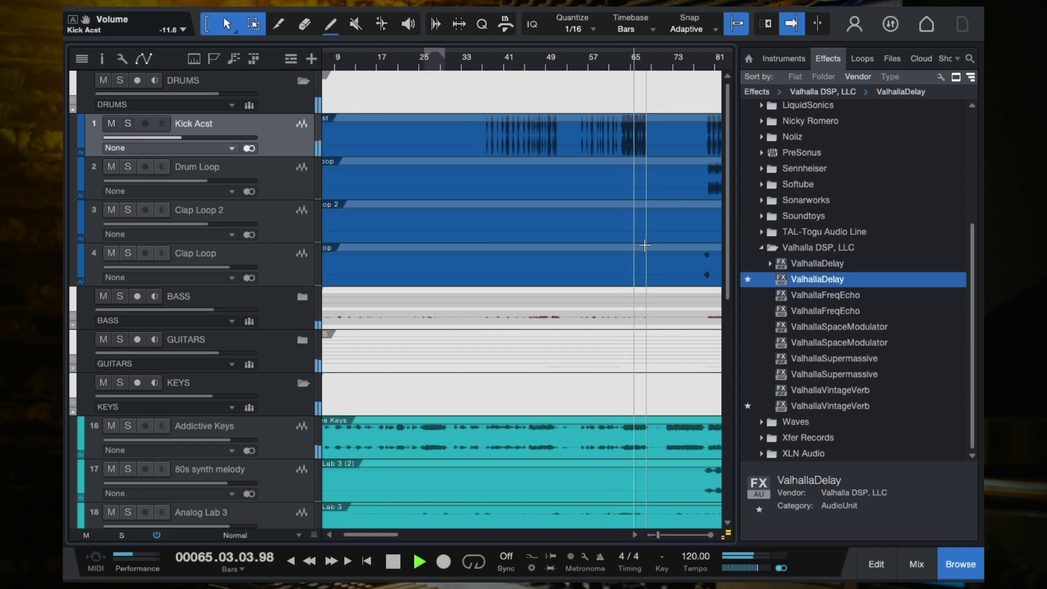
scroll(645, 246, down, 3)
scroll(645, 246, up, 3)
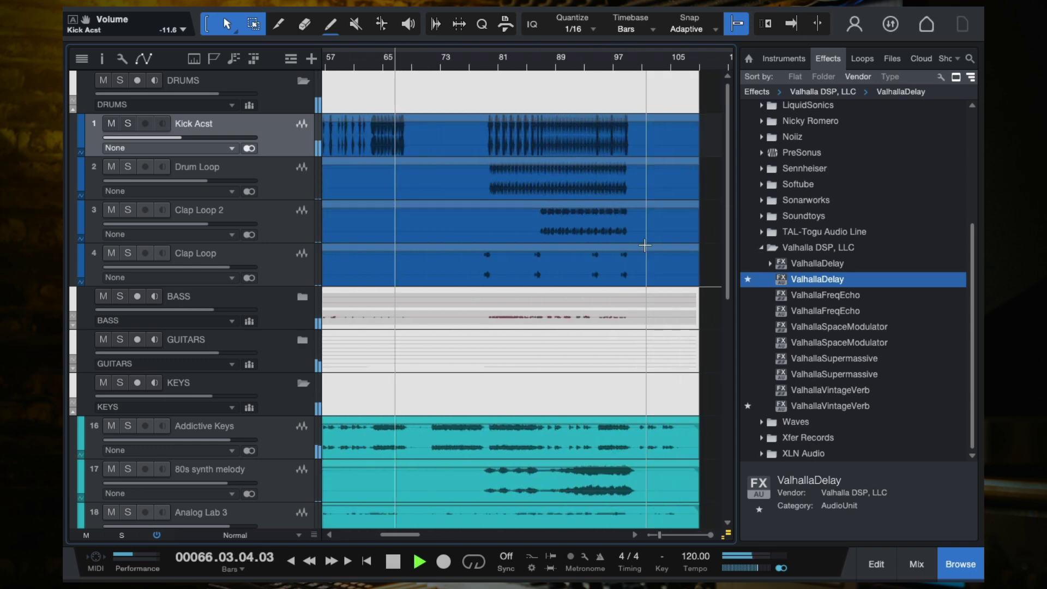
scroll(645, 245, down, 1)
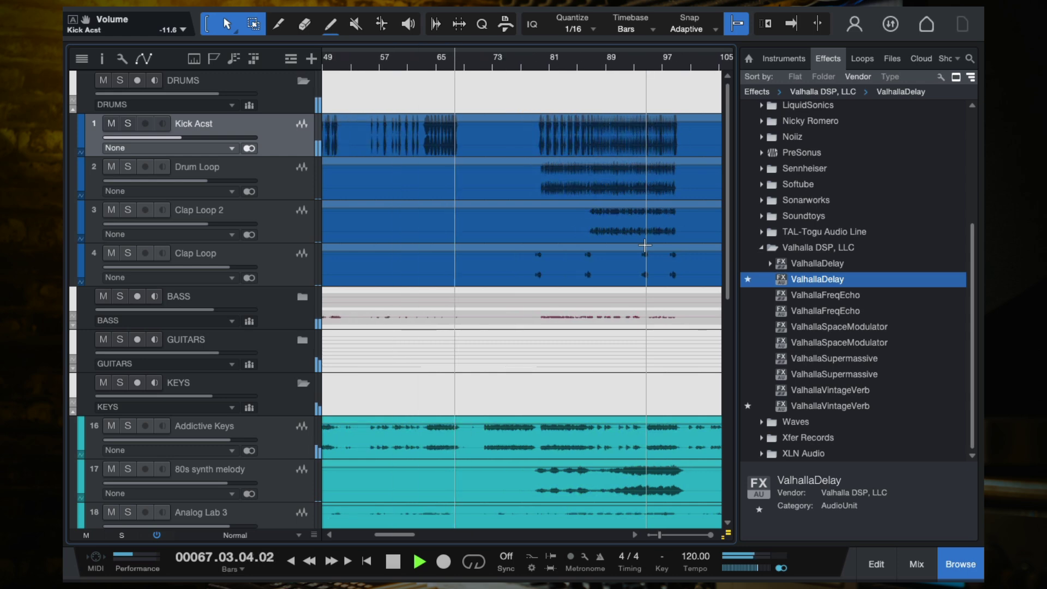
scroll(646, 245, down, 1)
key(space)
key(f)
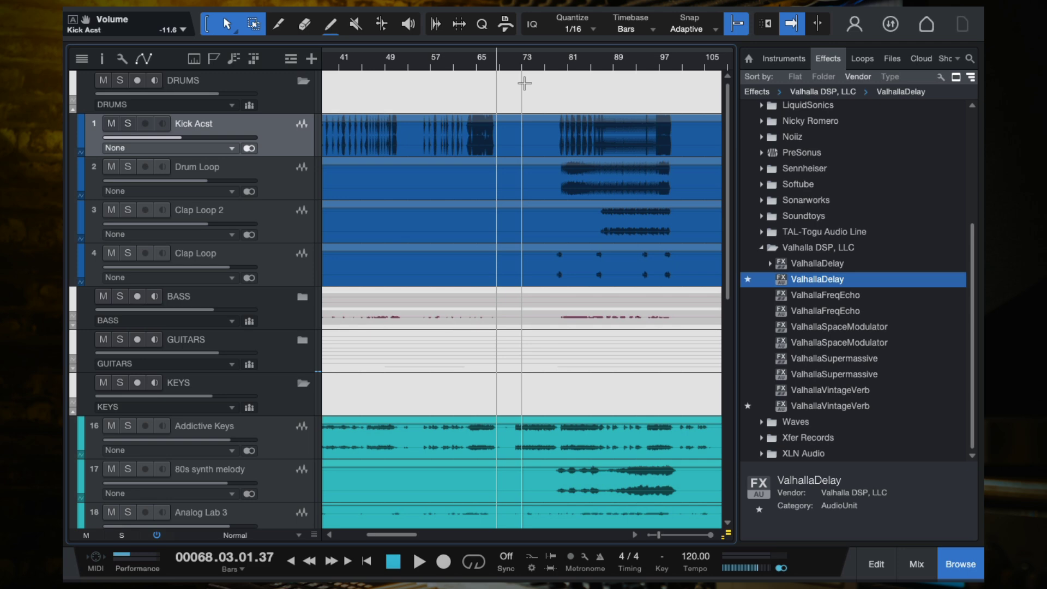
- Examine the whole song's arrangement from the drum tracks down to the lead vocal automation and BG VOX folder
scroll(525, 84, down, 5)
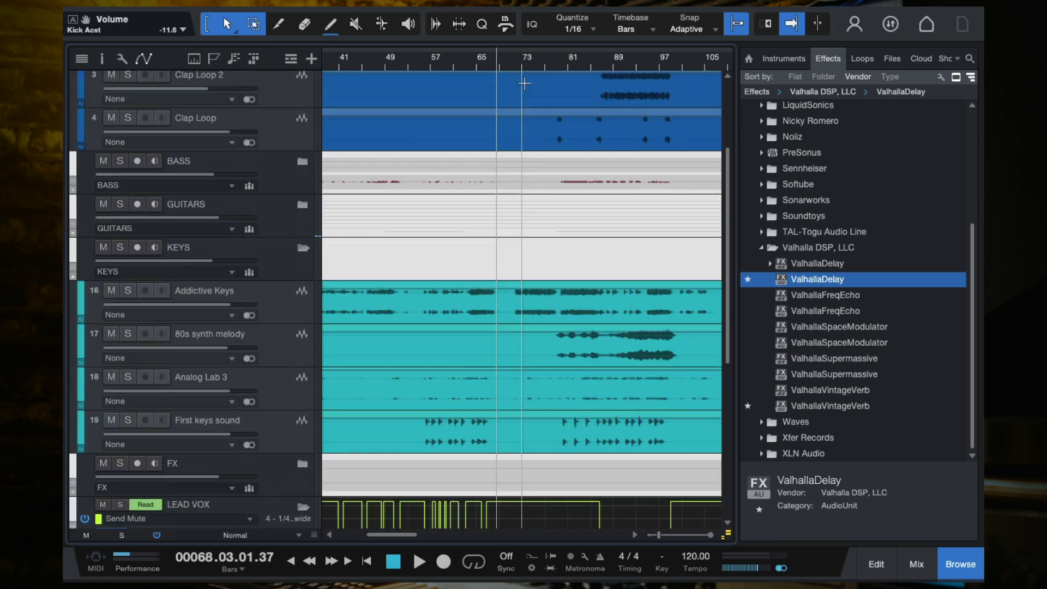
scroll(508, 136, up, 4)
scroll(480, 204, left, 2)
scroll(479, 204, down, 2)
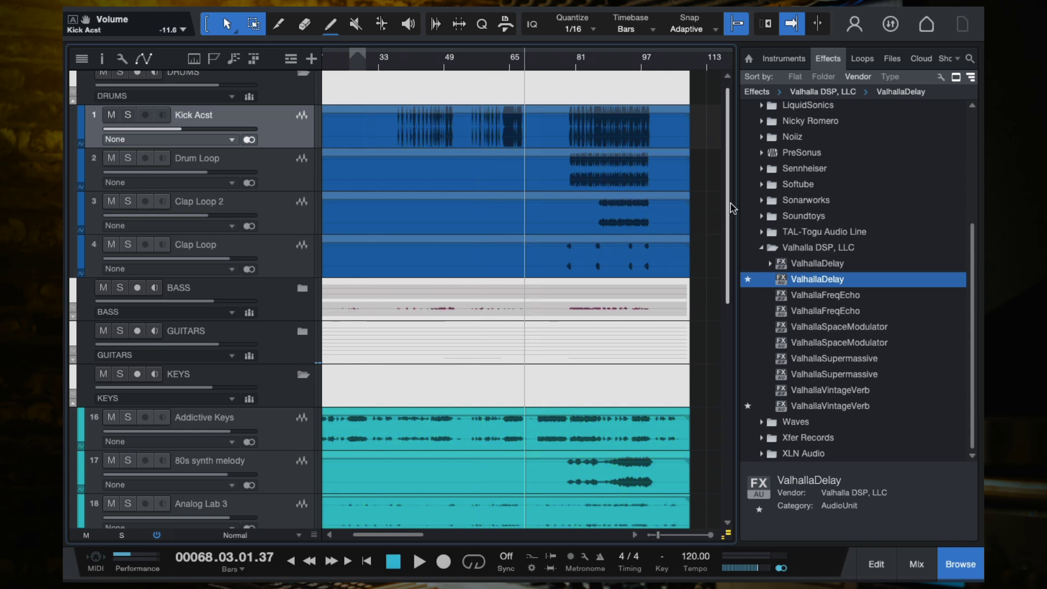
scroll(611, 352, down, 2)
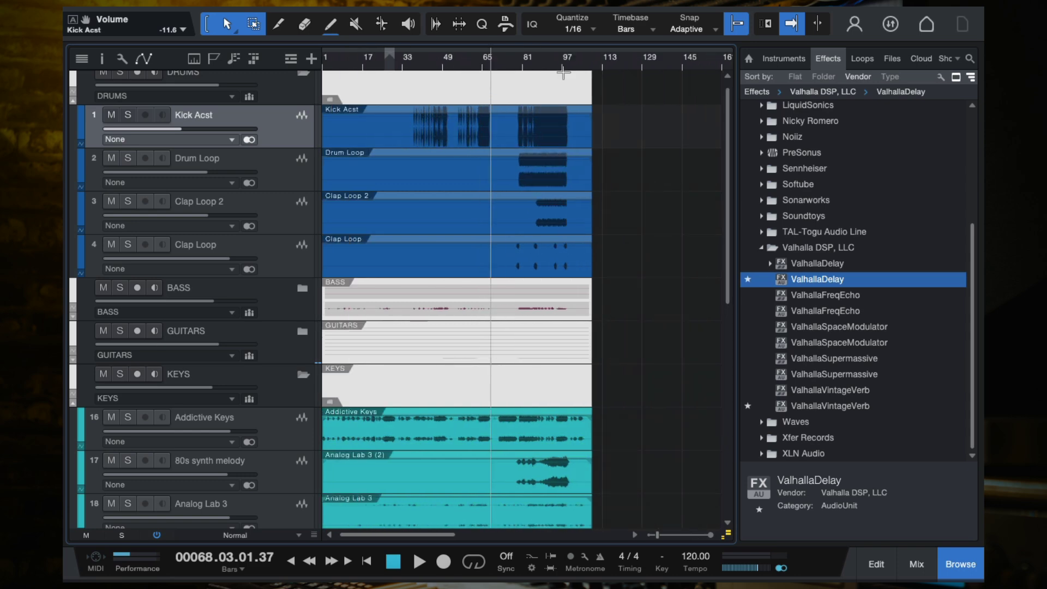
scroll(545, 220, down, 10)
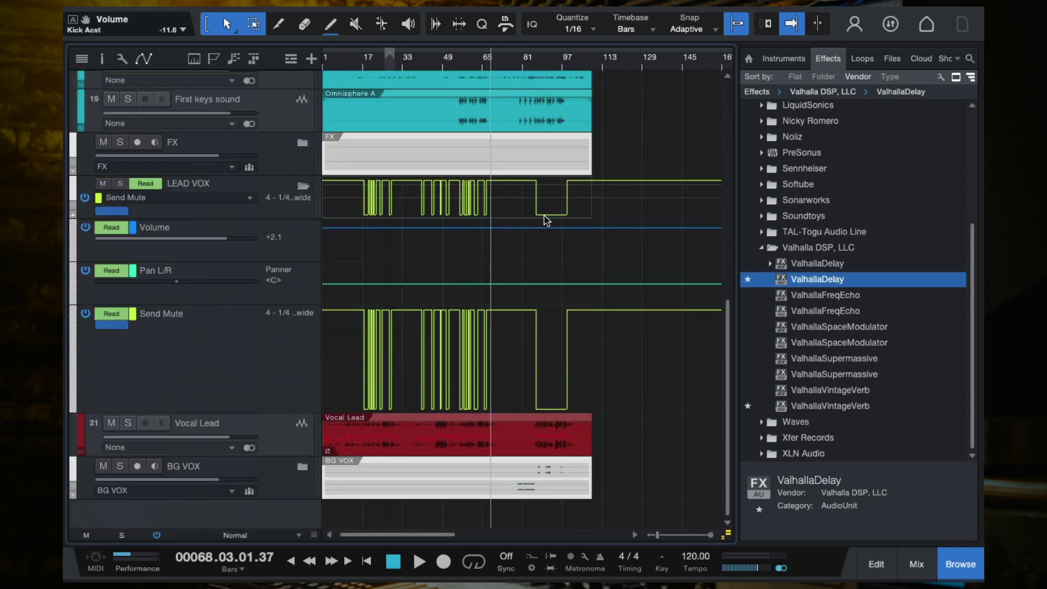
scroll(545, 218, up, 9)
scroll(544, 205, up, 2)
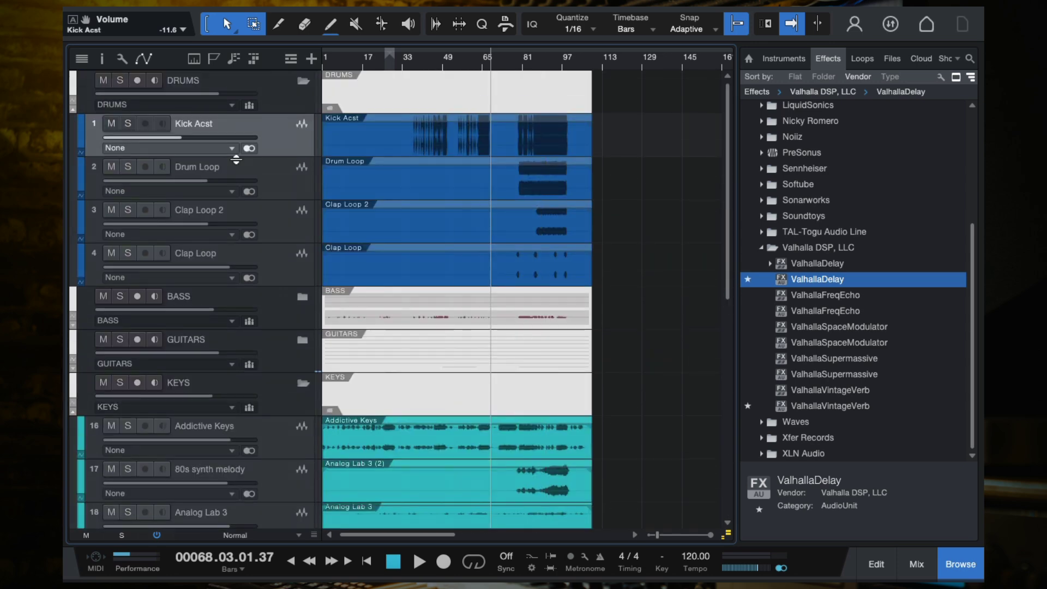
scroll(496, 224, down, 9)
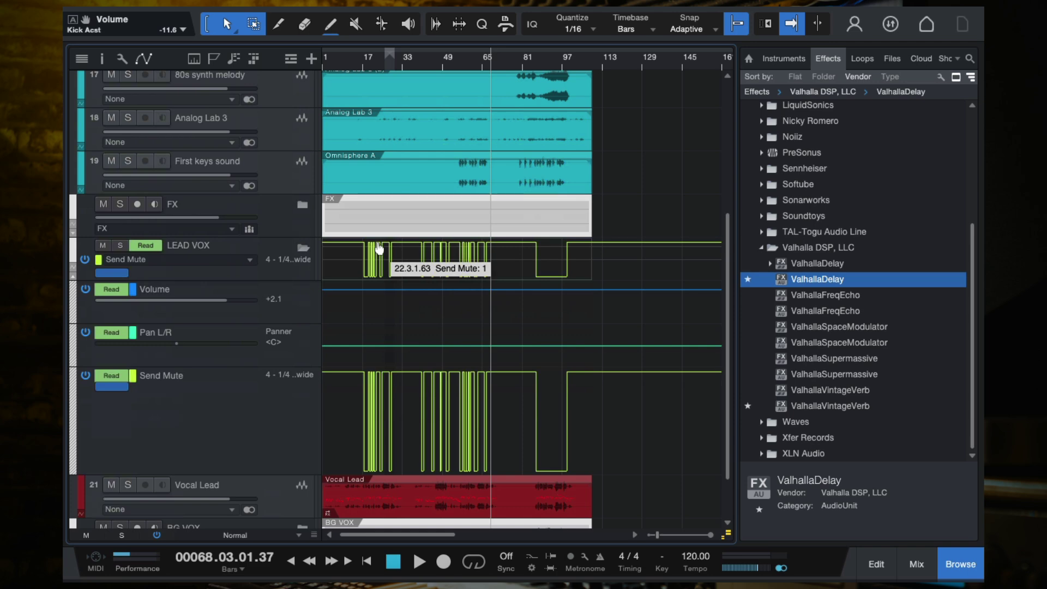
- Collapse the DRUMS, KEYS and LEAD VOX folders in the arrangement
scroll(379, 249, up, 5)
click(295, 260)
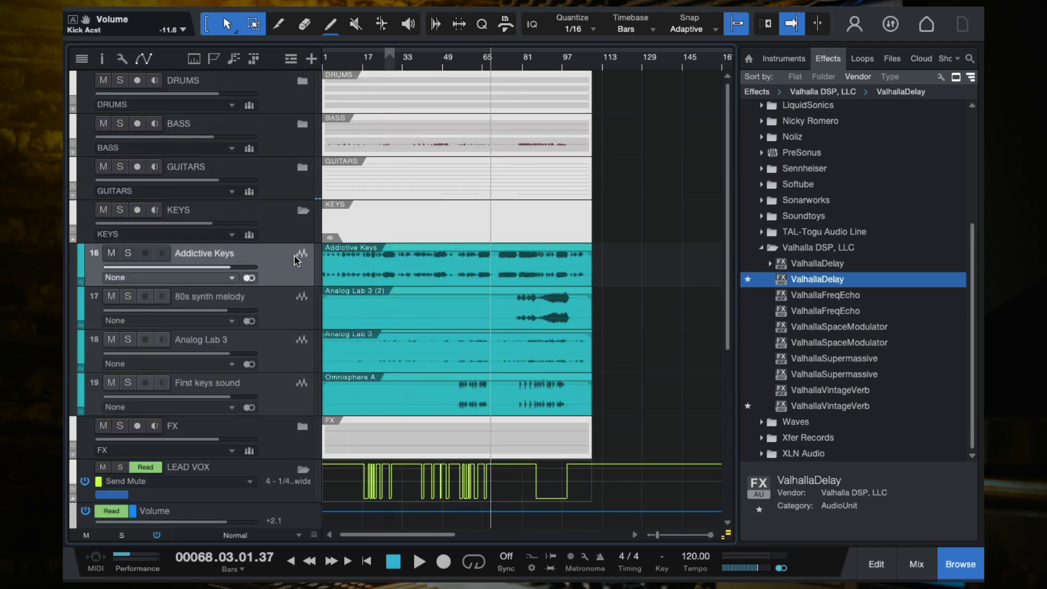
scroll(453, 287, down, 5)
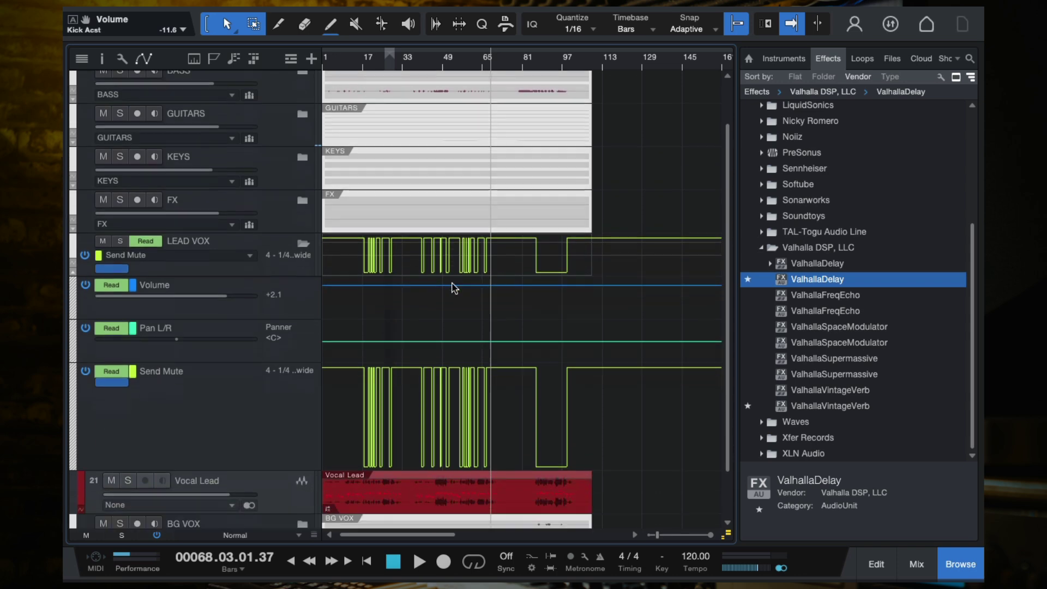
click(303, 188)
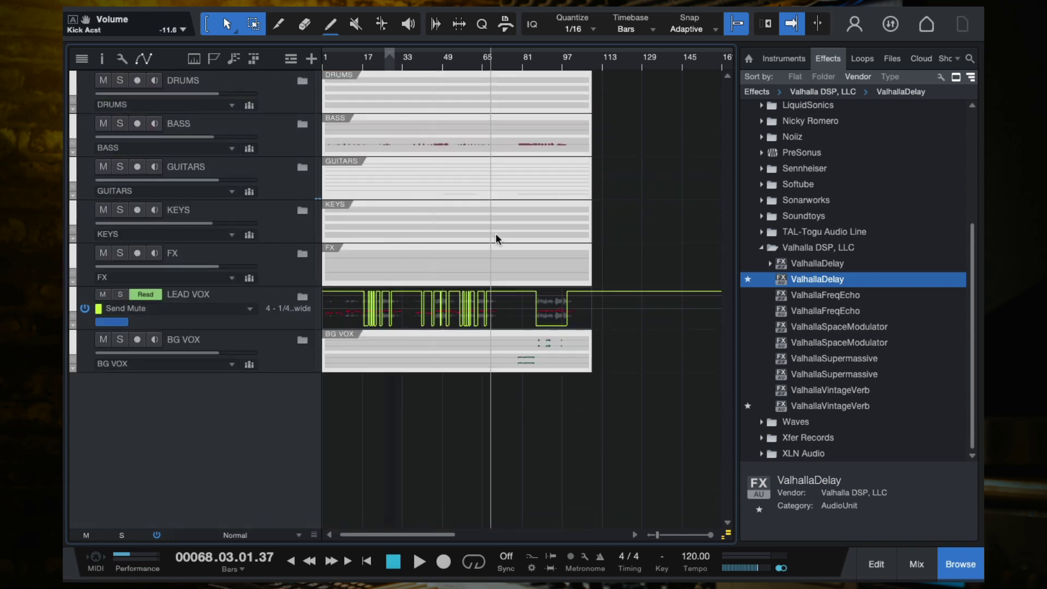